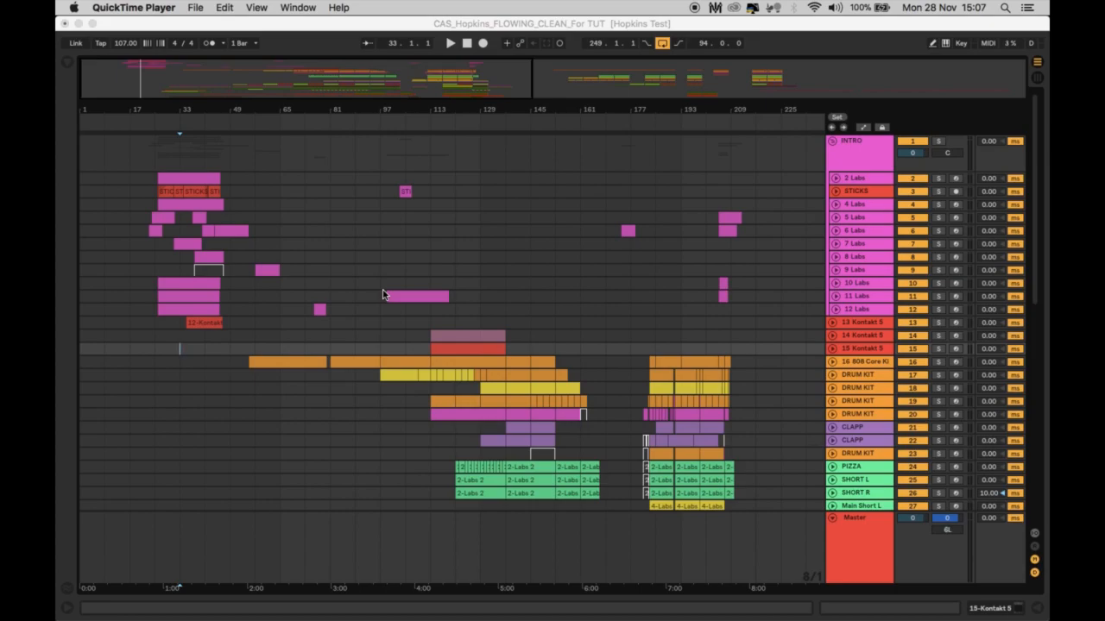
Step: Play the arrangement from bar 29 to listen to the intro section
click(136, 111)
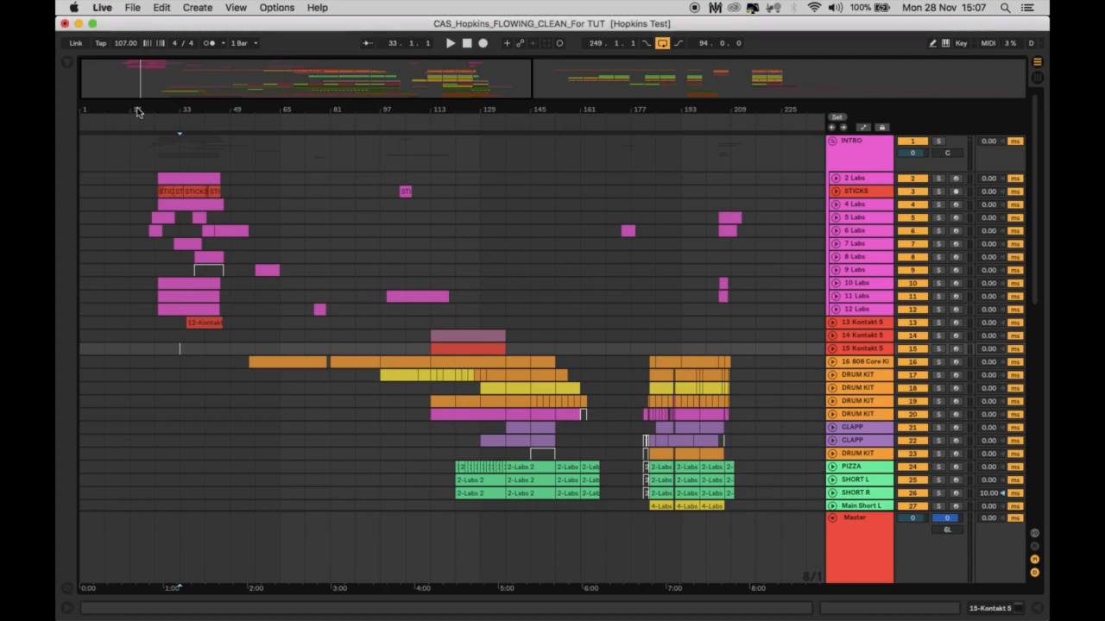
drag(138, 107, 138, 113)
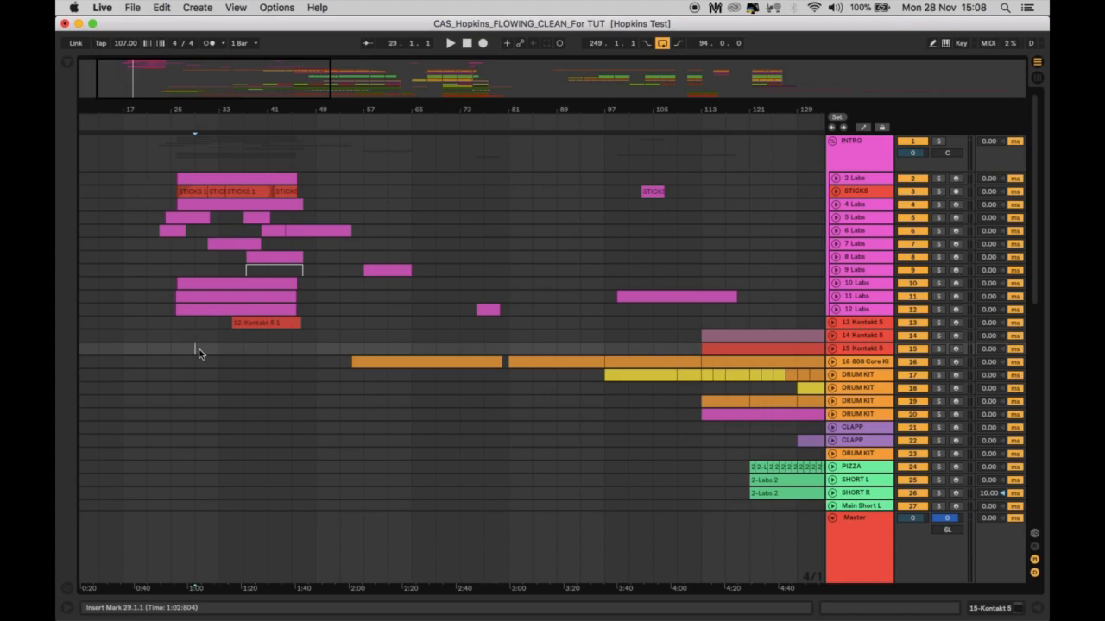
key(space)
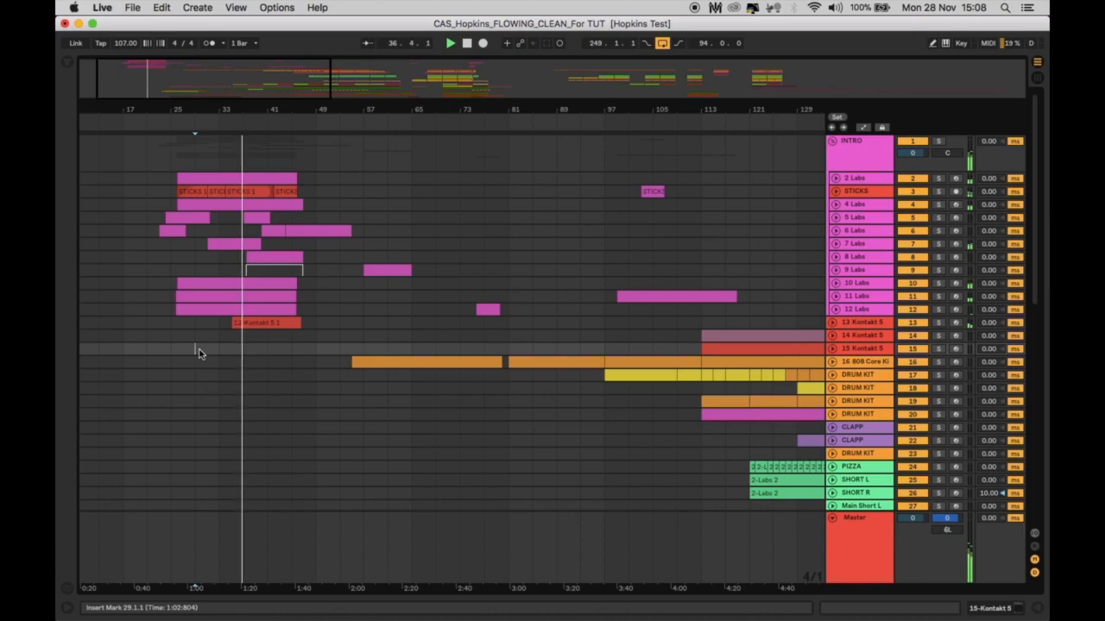
scroll(251, 358, left, 1)
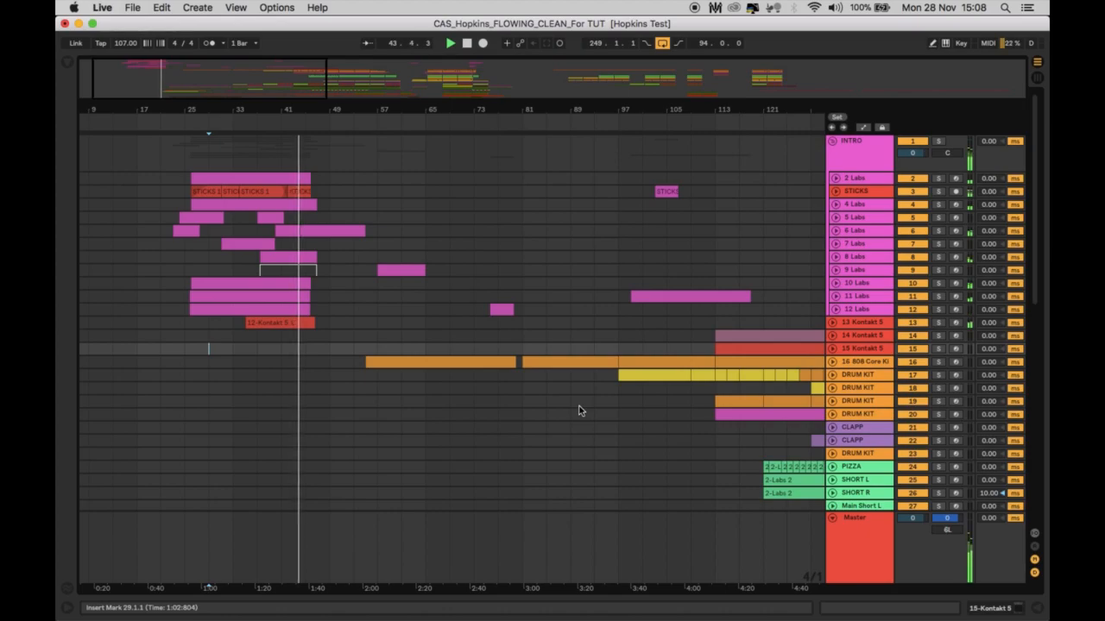
Step: Play the arrangement from bar 97, where the yellow DRUM KIT clips on track 17 begin
scroll(579, 410, down, 10)
scroll(579, 411, right, 5)
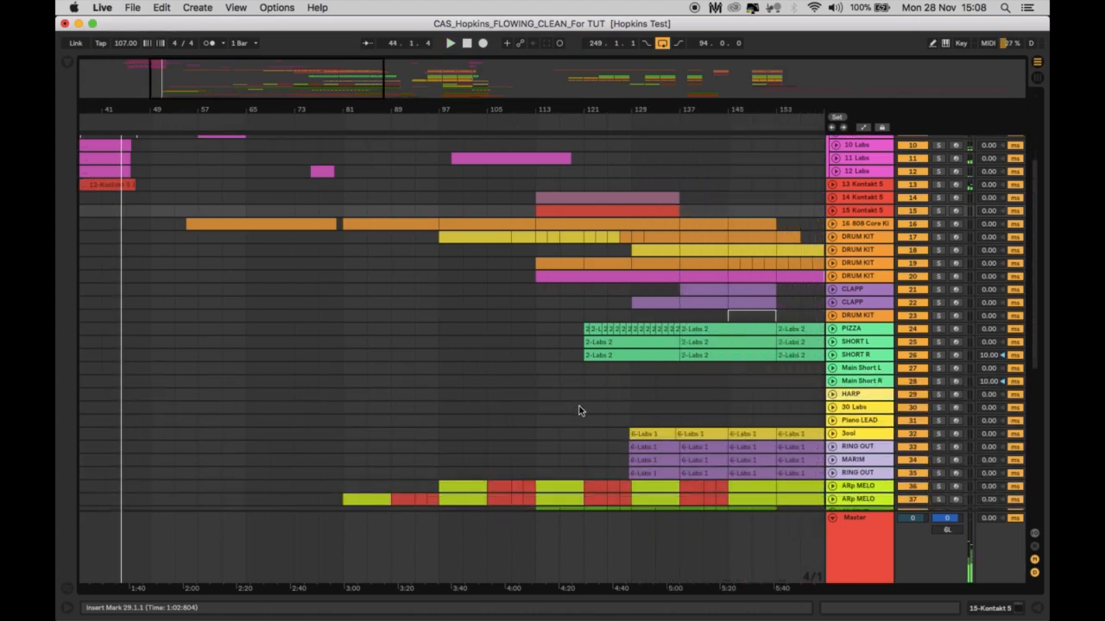
scroll(579, 411, up, 5)
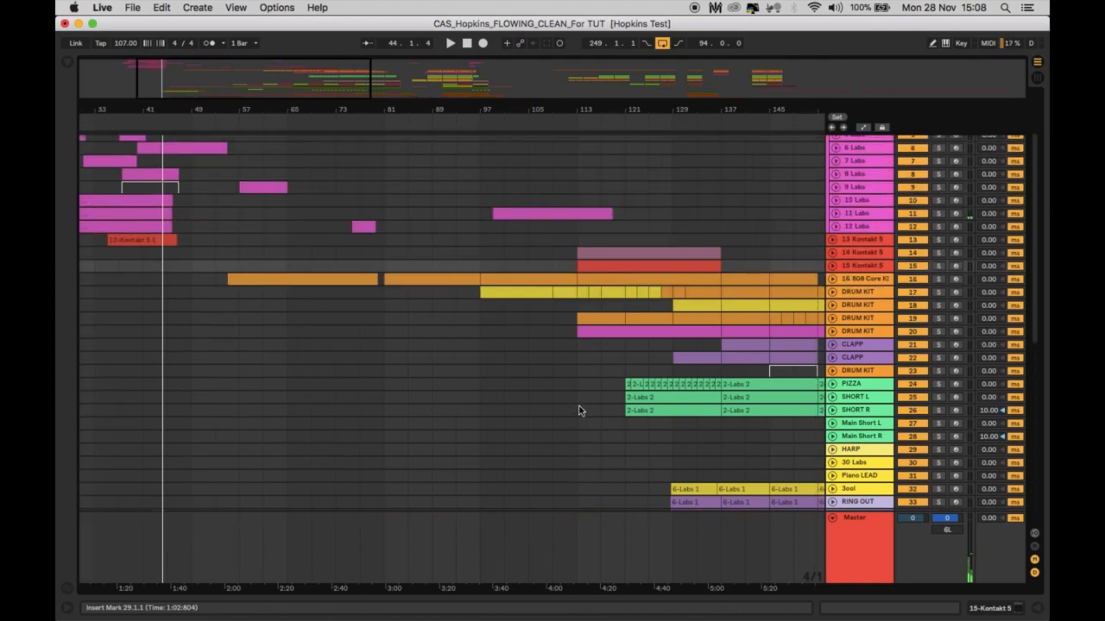
click(481, 318)
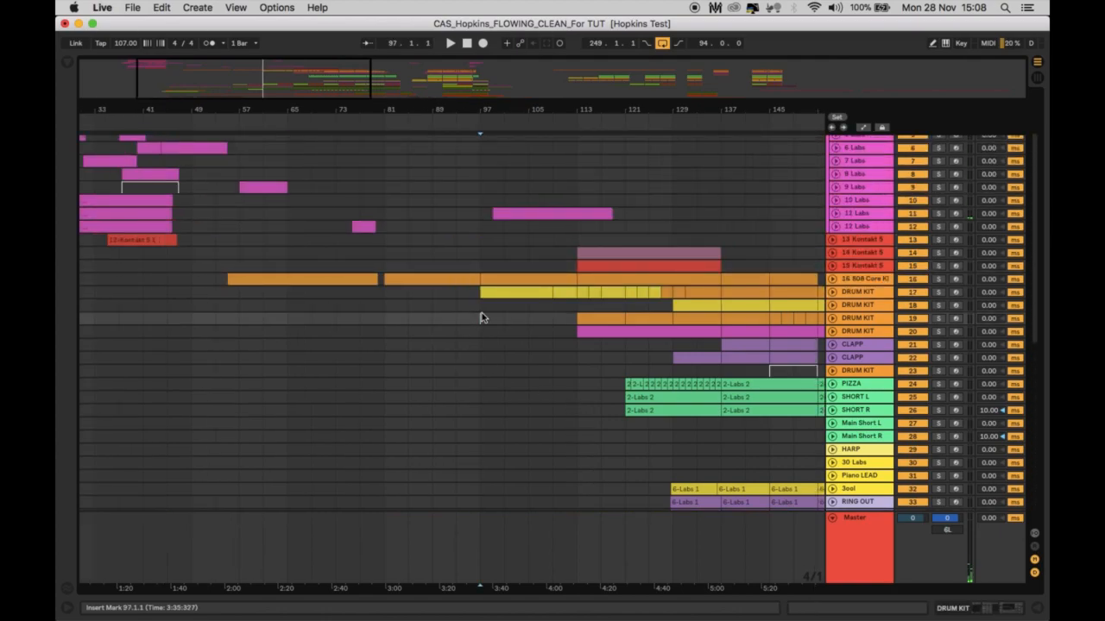
key(space)
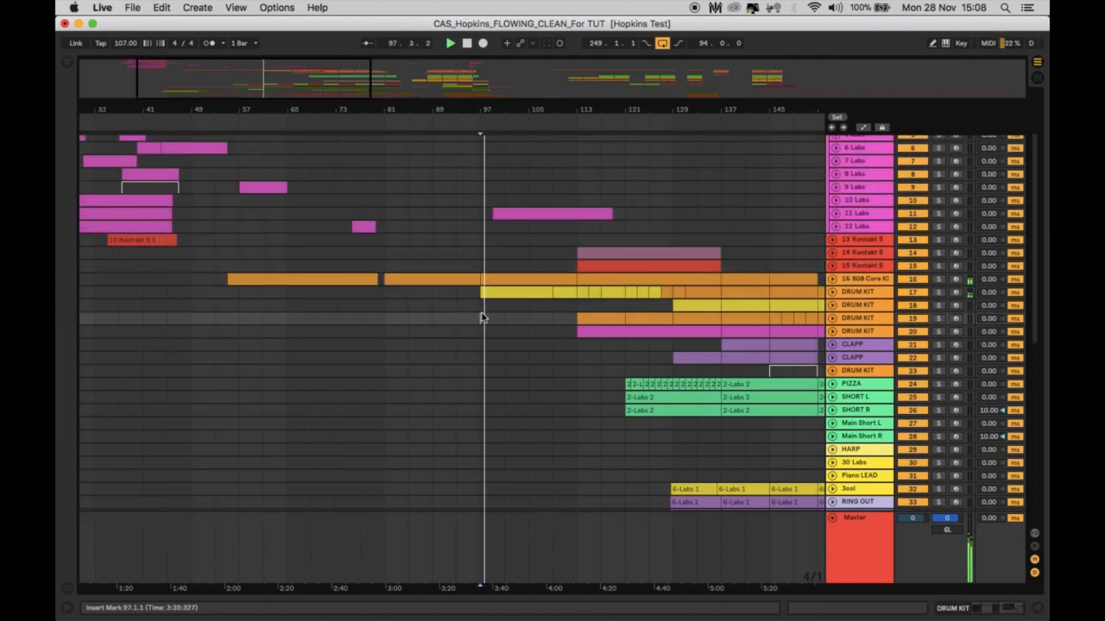
Step: Play the arrangement from bar 133 and review the layered tracks from the drums to the basses, stopping playback at the end
scroll(482, 318, down, 5)
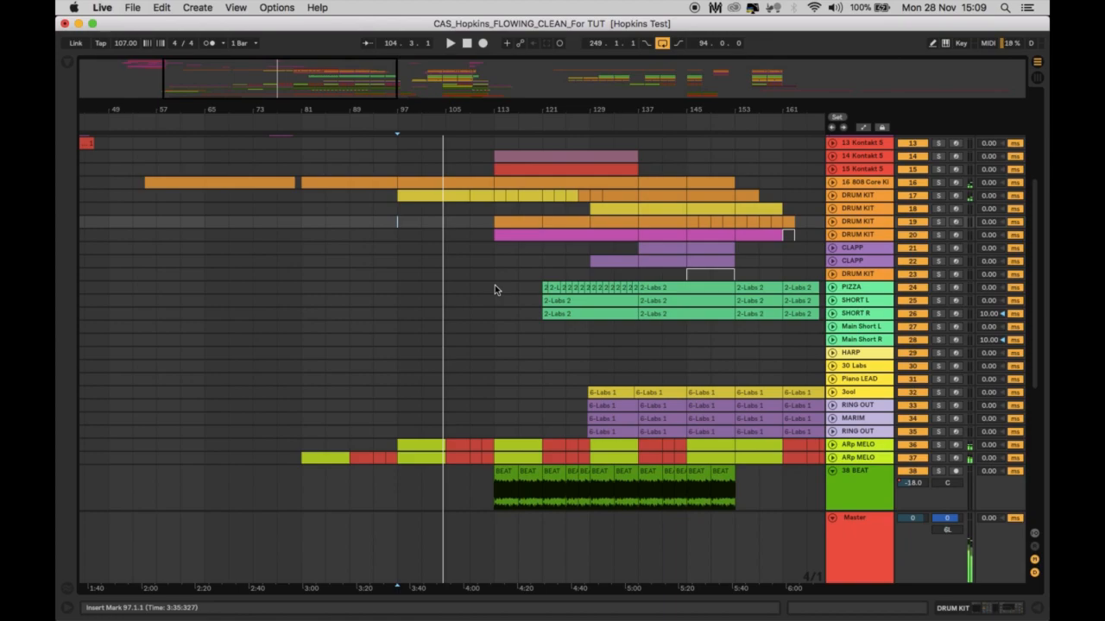
click(615, 278)
key(space)
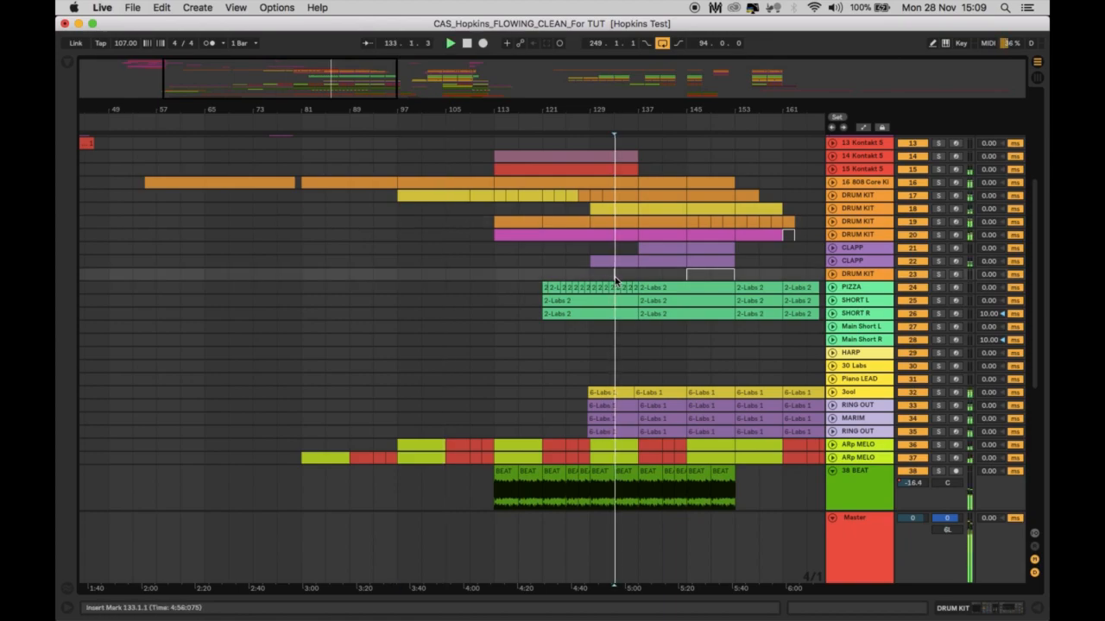
scroll(615, 278, right, 5)
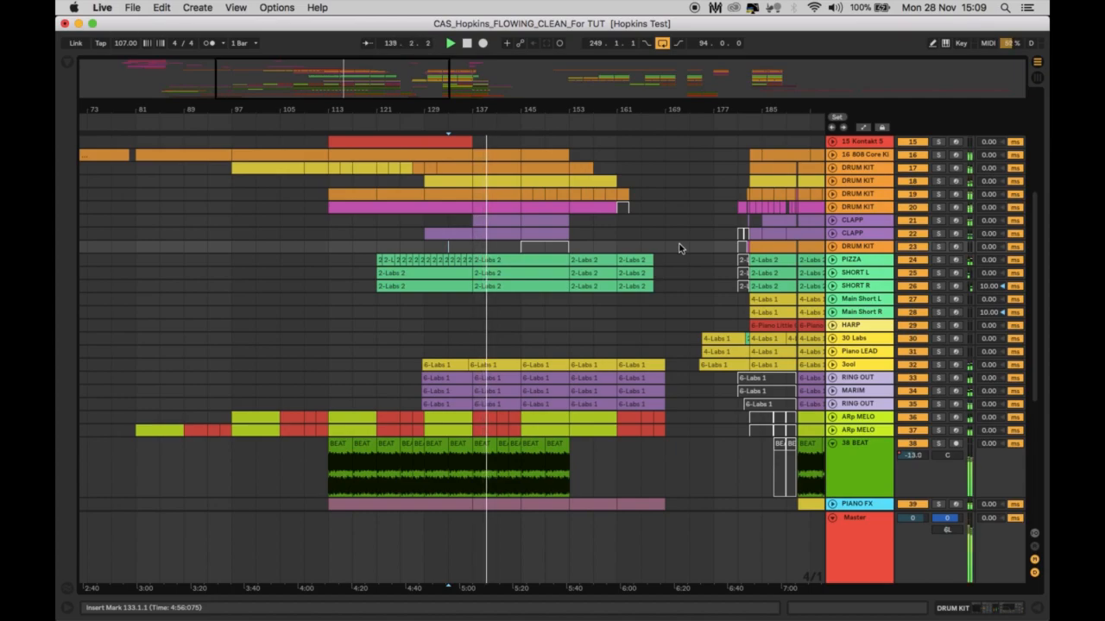
scroll(678, 257, down, 10)
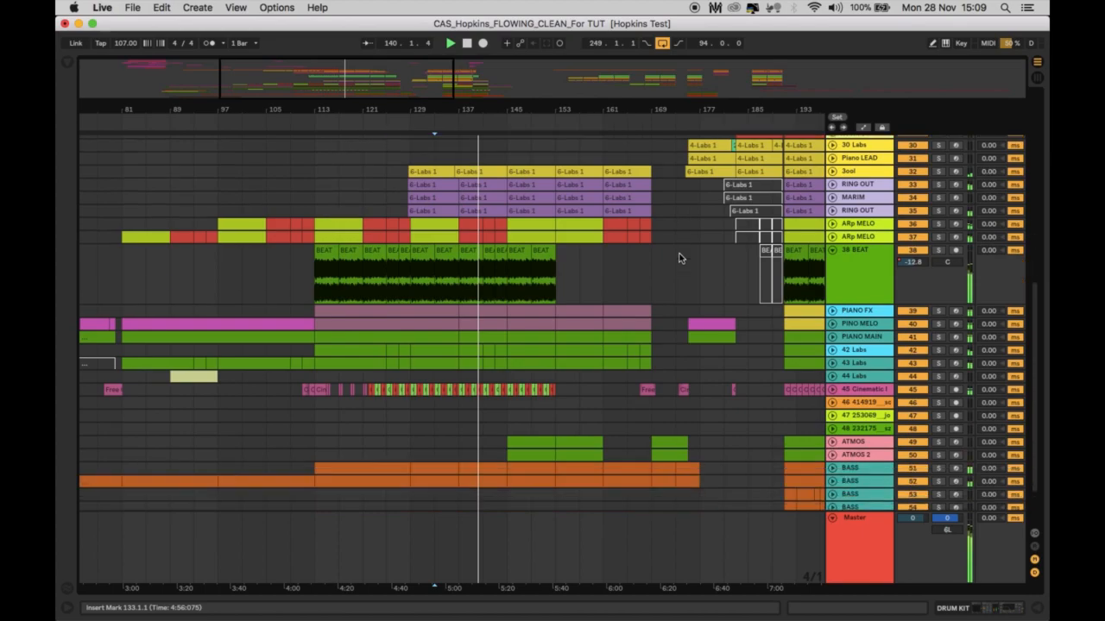
scroll(679, 258, down, 3)
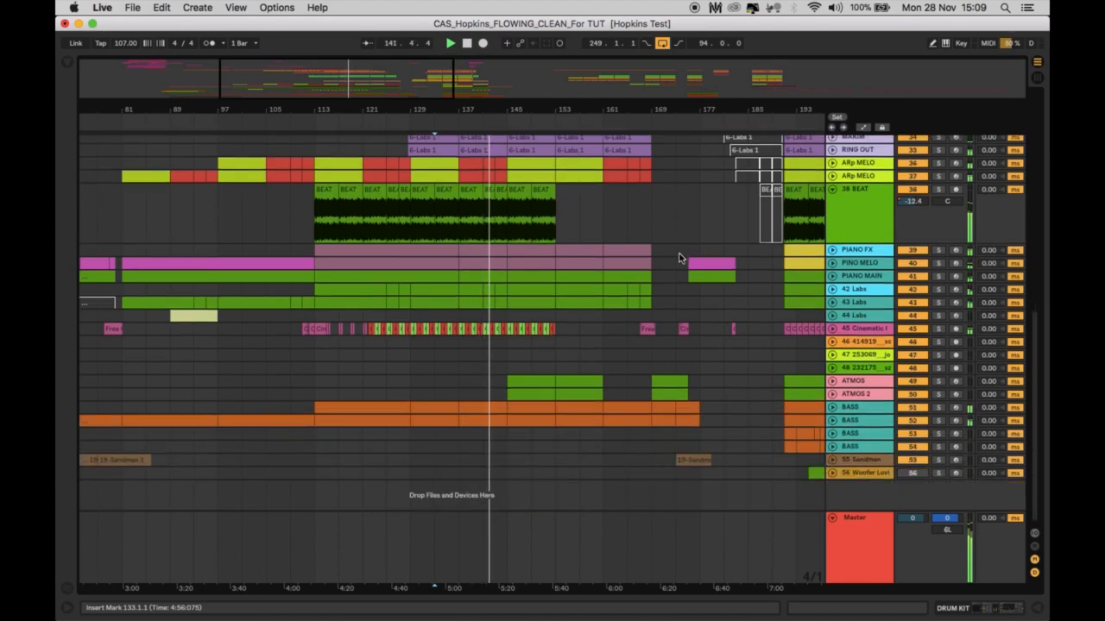
scroll(678, 257, up, 9)
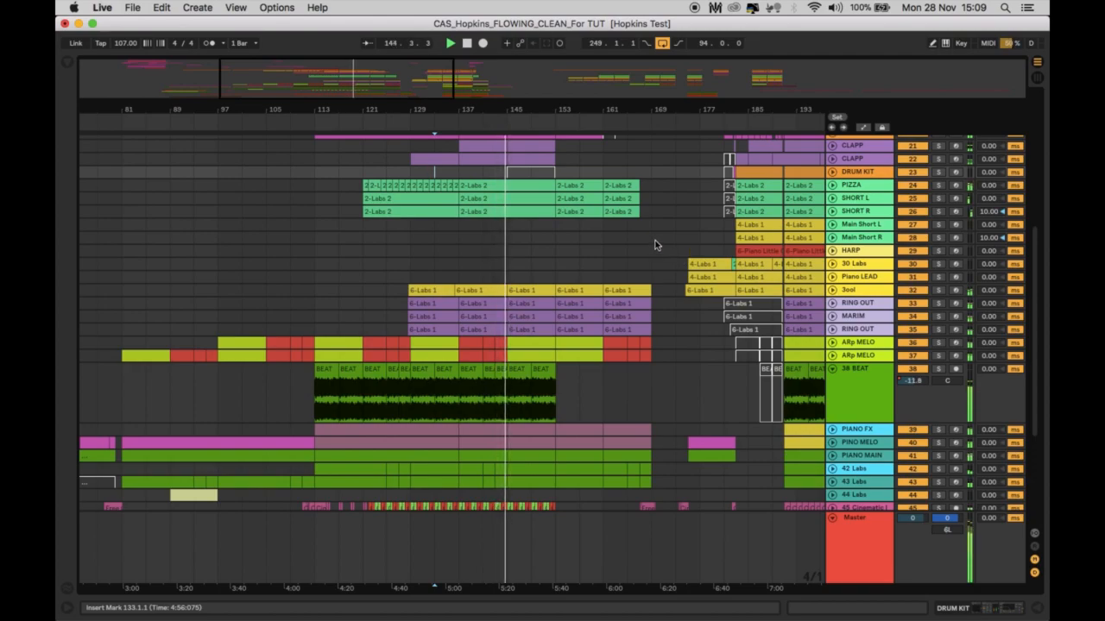
scroll(654, 245, up, 5)
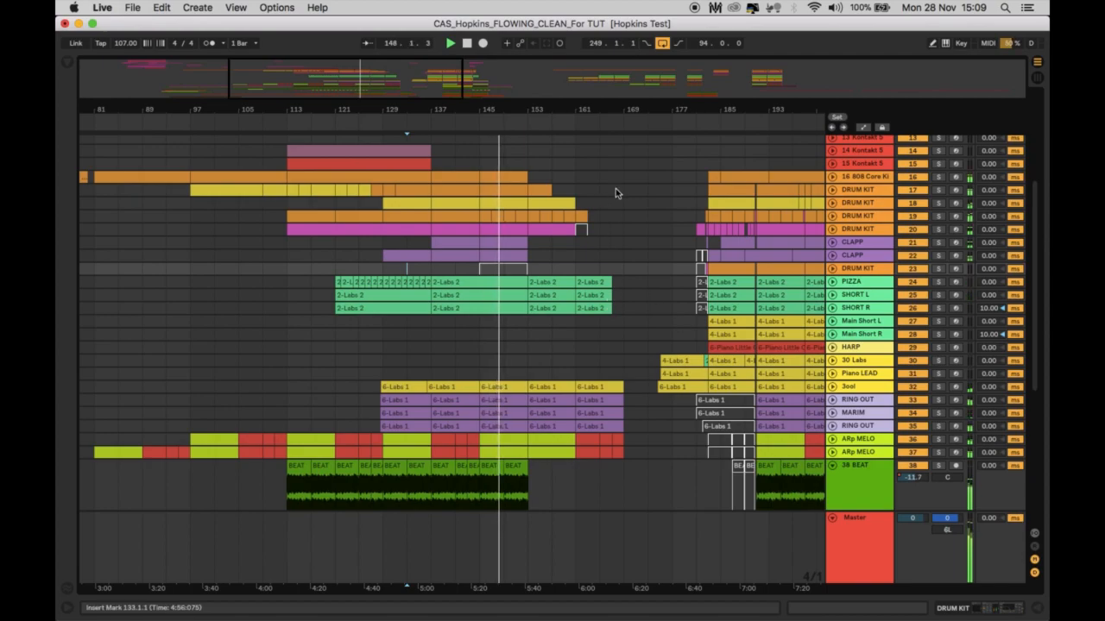
key(space)
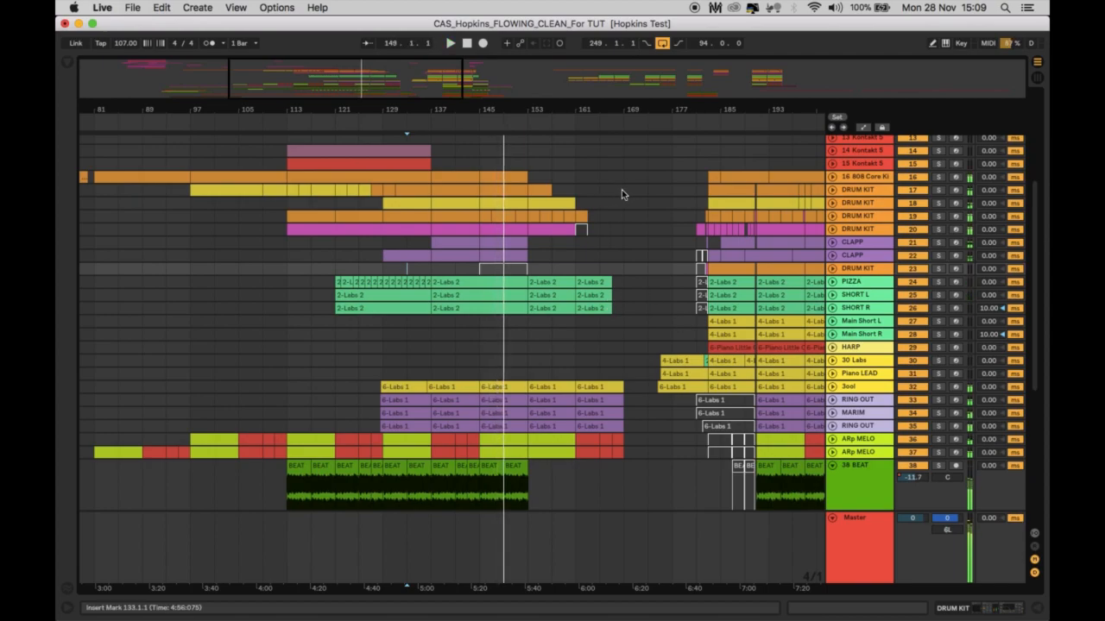
Step: Play the breakdown from bar 169, view its ATMOS and BASS clips up close, and stop playback
click(622, 195)
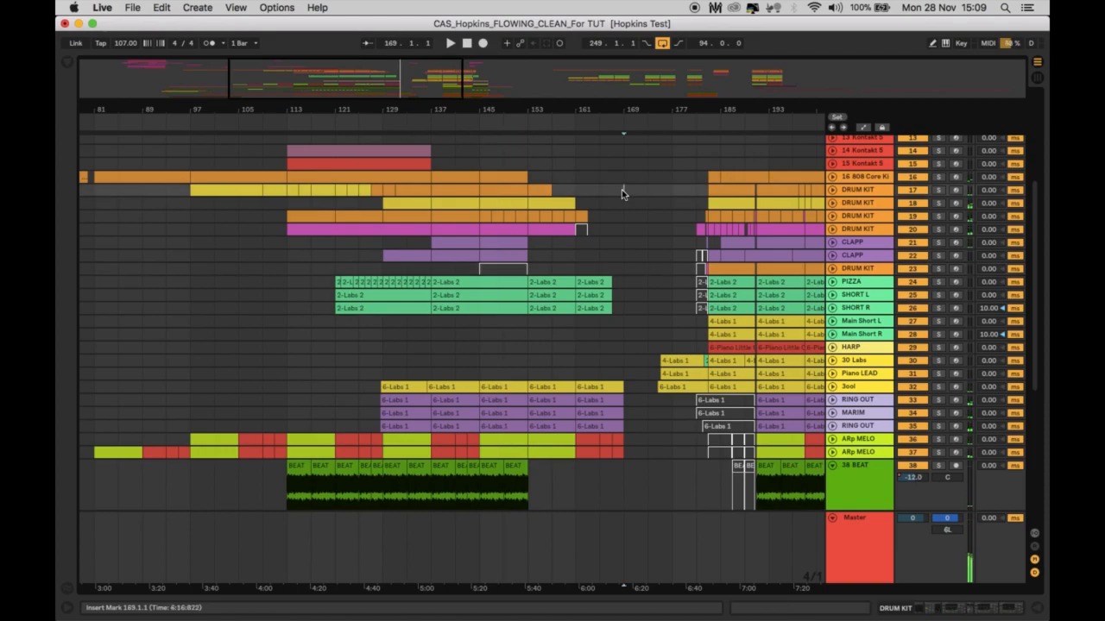
scroll(621, 194, down, 5)
scroll(622, 194, right, 5)
key(space)
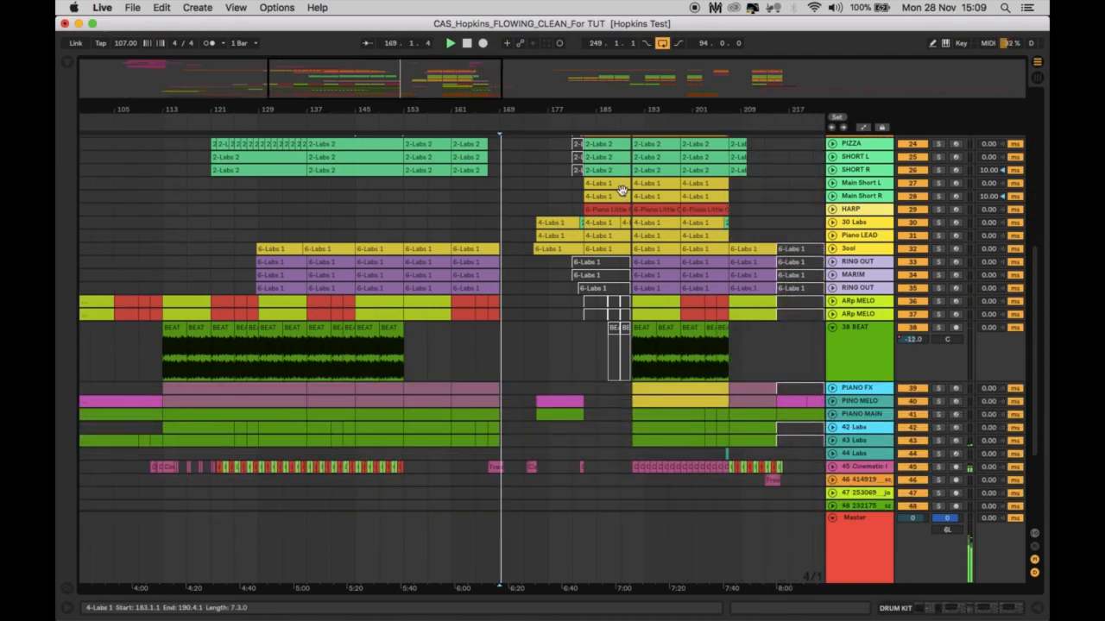
scroll(518, 248, up, 5)
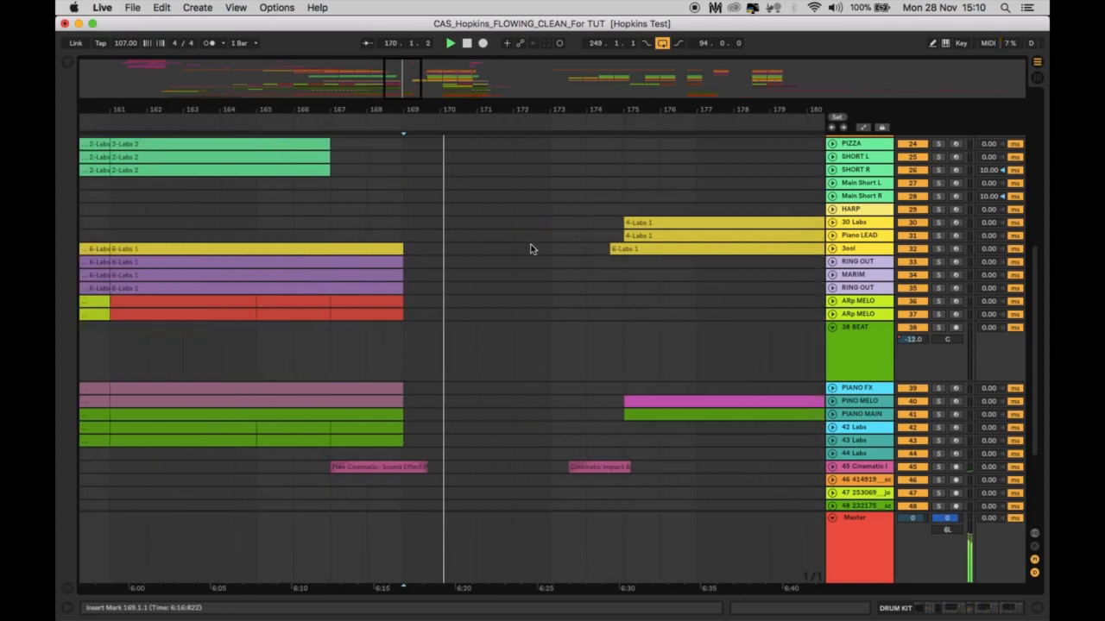
scroll(519, 247, down, 5)
scroll(519, 248, right, 3)
key(space)
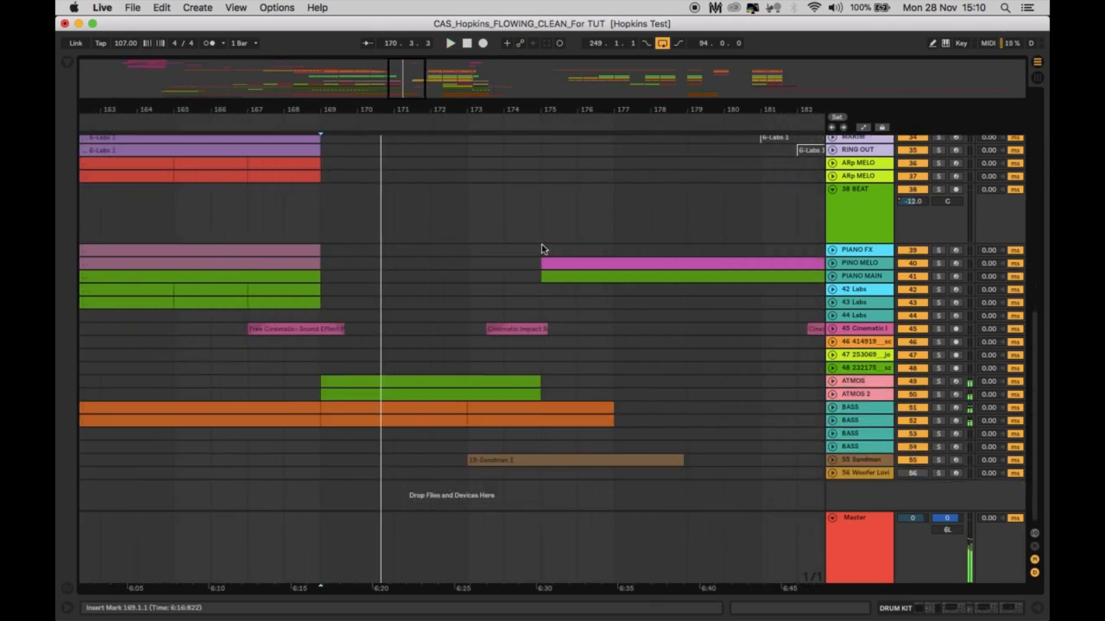
Step: Play the piano section from bar 174 up to bar 183, following the tracks that lead into the full section
click(541, 243)
click(506, 249)
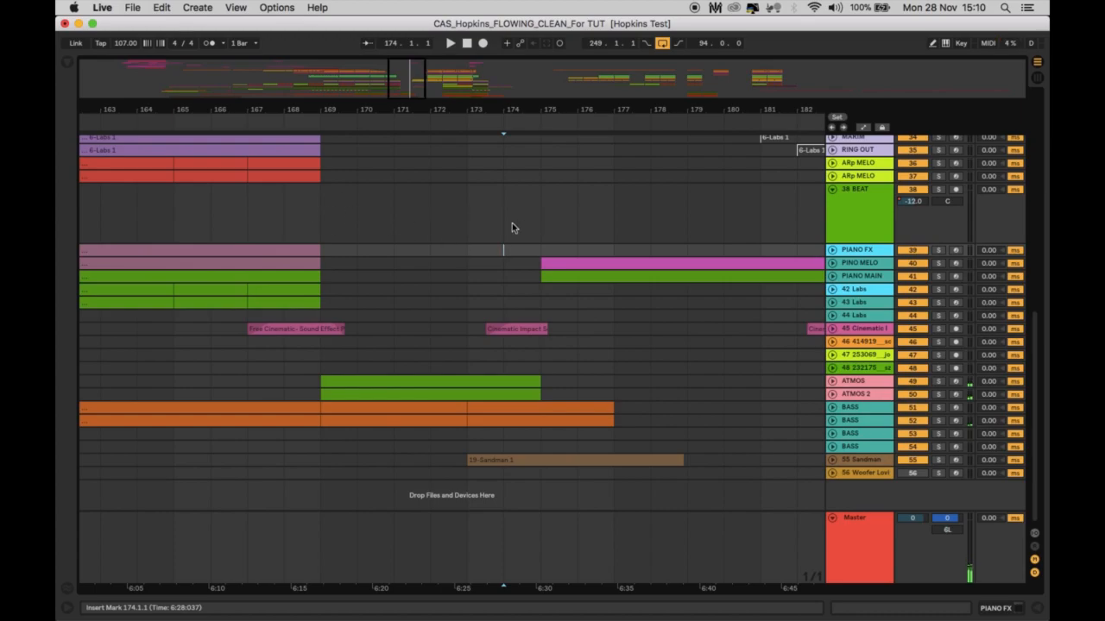
key(space)
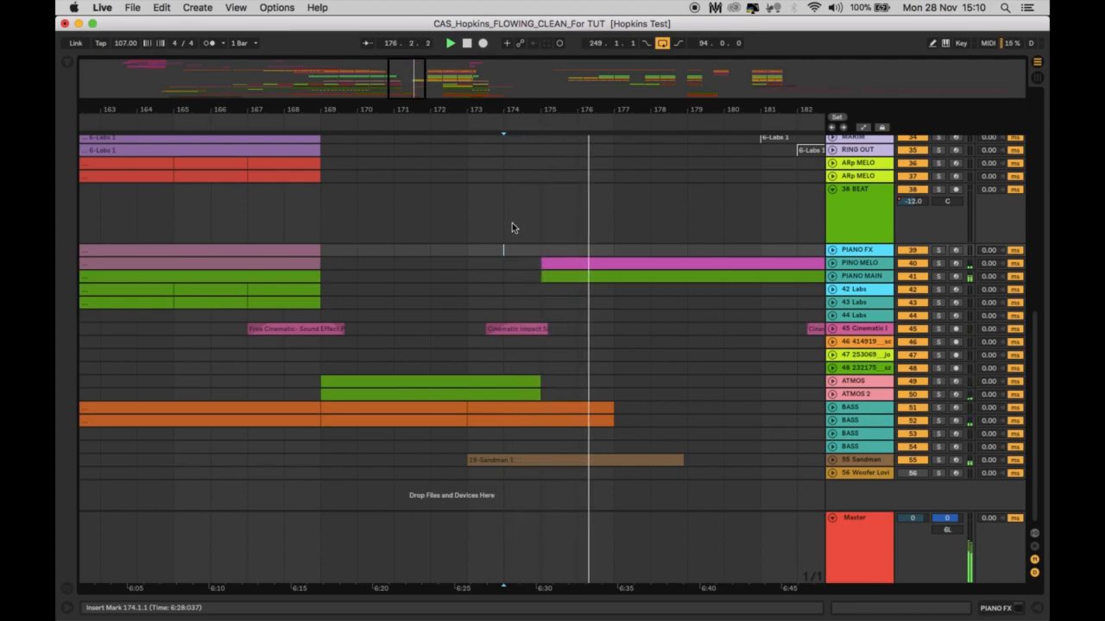
key(minus)
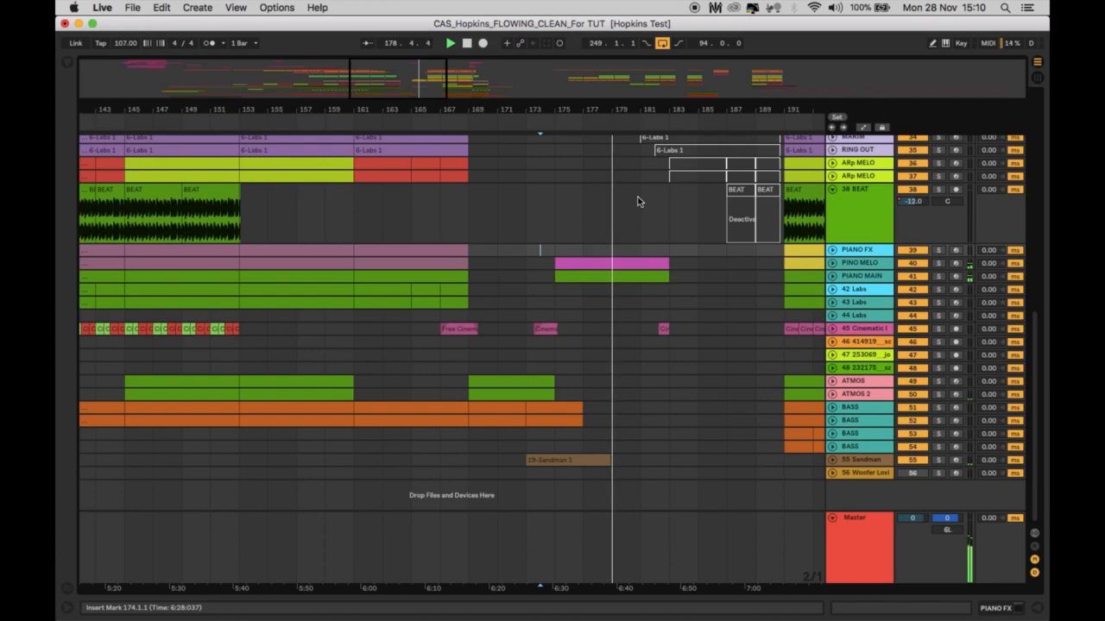
scroll(638, 201, up, 3)
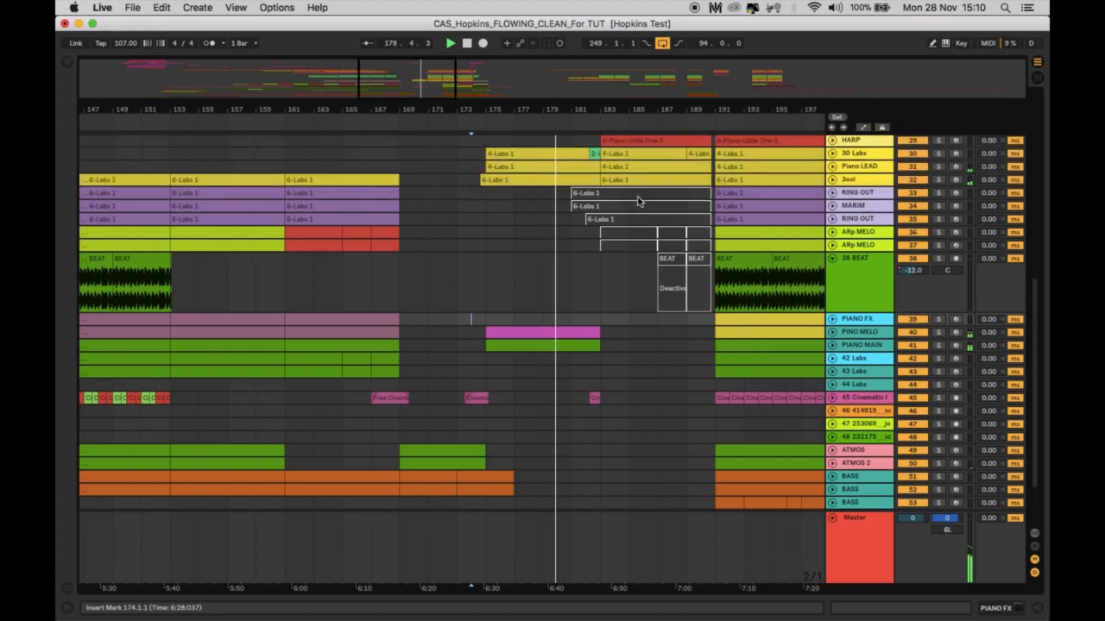
scroll(591, 209, up, 5)
scroll(592, 210, right, 2)
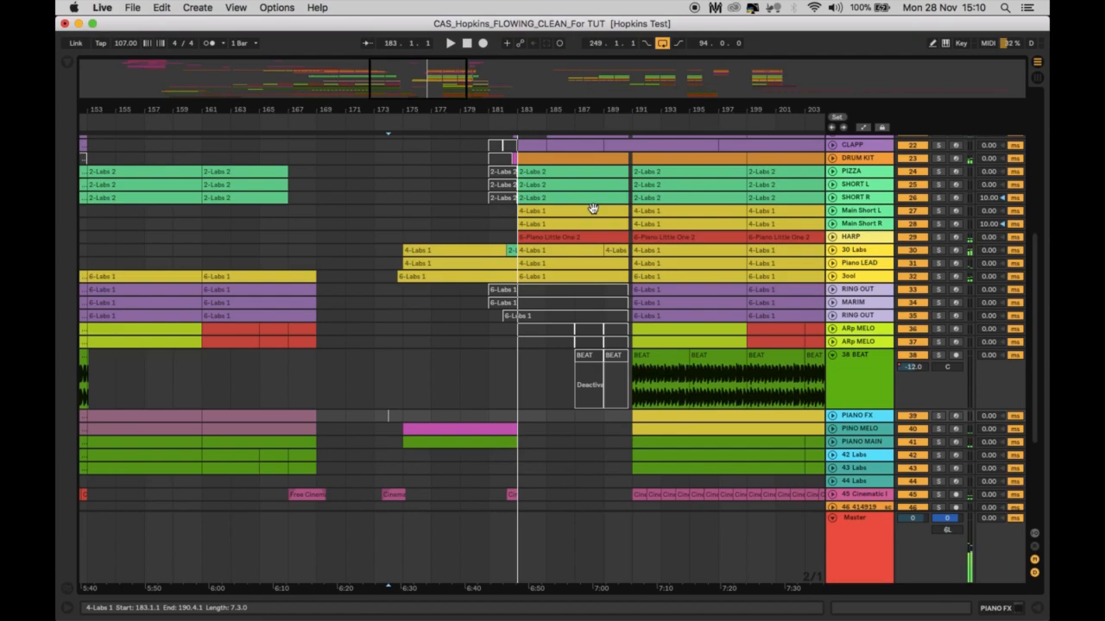
Step: Look through the rest of the arrangement after bar 183, ending at the section that starts at bar 249
drag(577, 109, 577, 67)
scroll(597, 191, up, 3)
scroll(597, 192, right, 3)
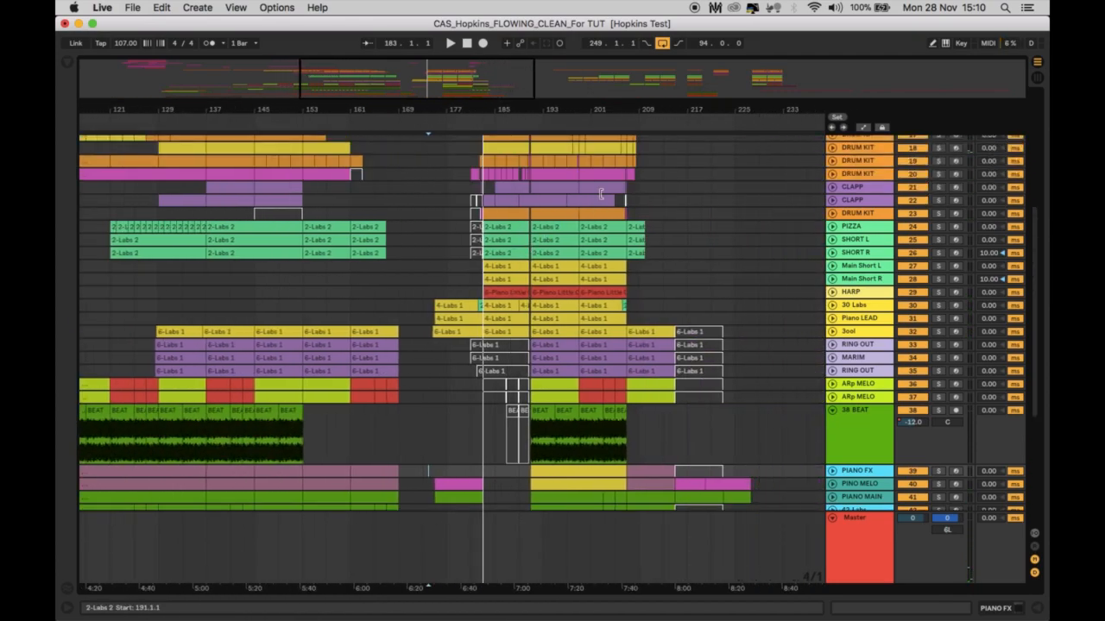
scroll(698, 231, up, 5)
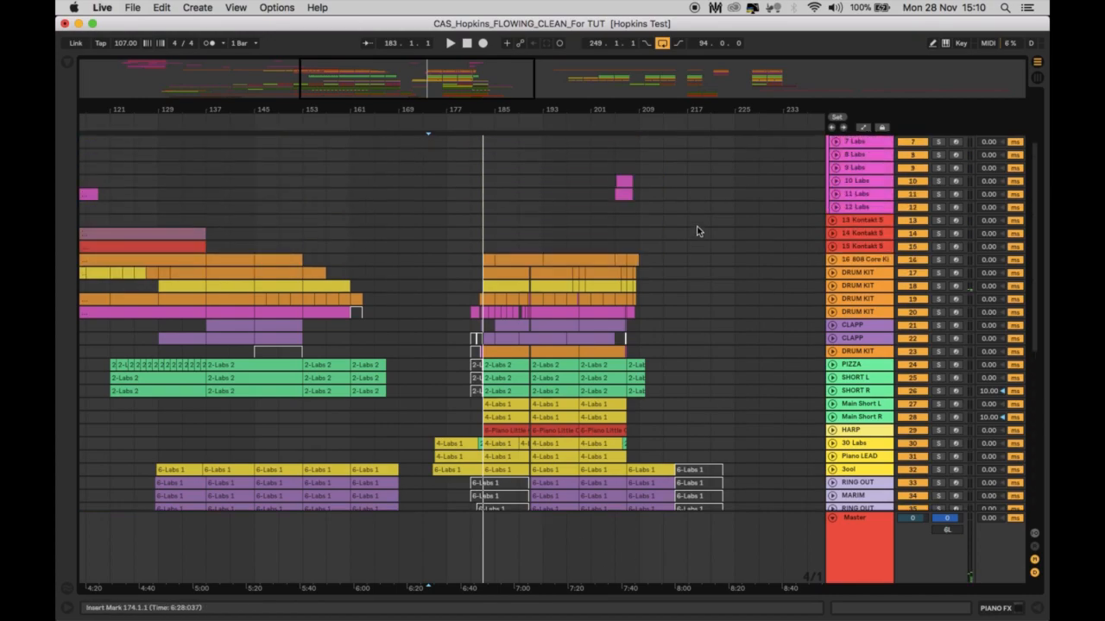
scroll(699, 231, down, 10)
scroll(698, 231, right, 5)
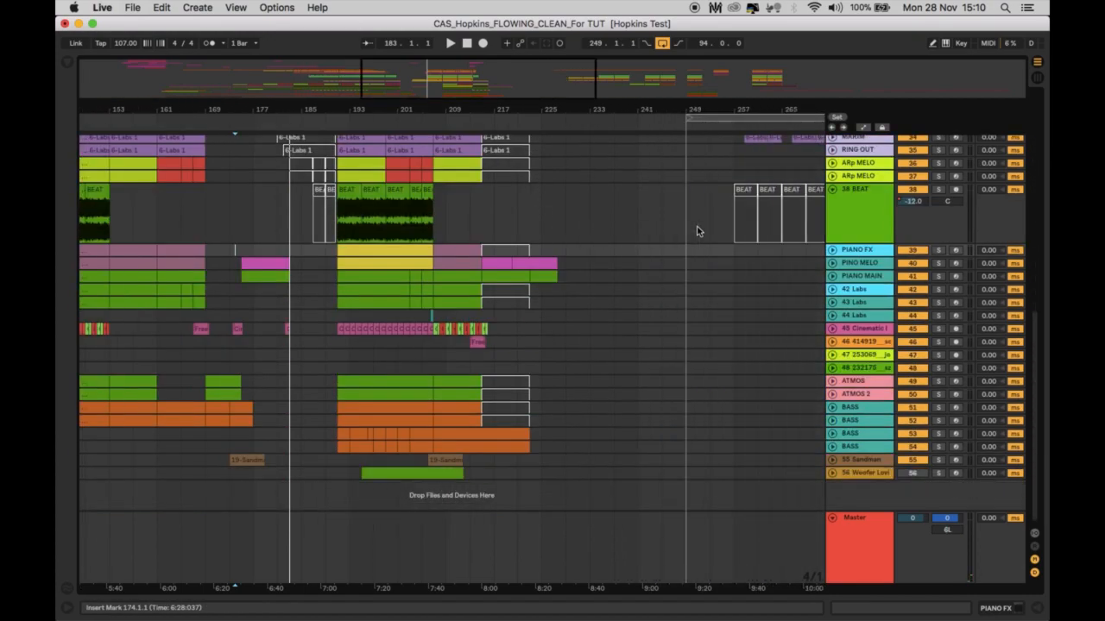
scroll(698, 229, up, 6)
scroll(697, 230, right, 5)
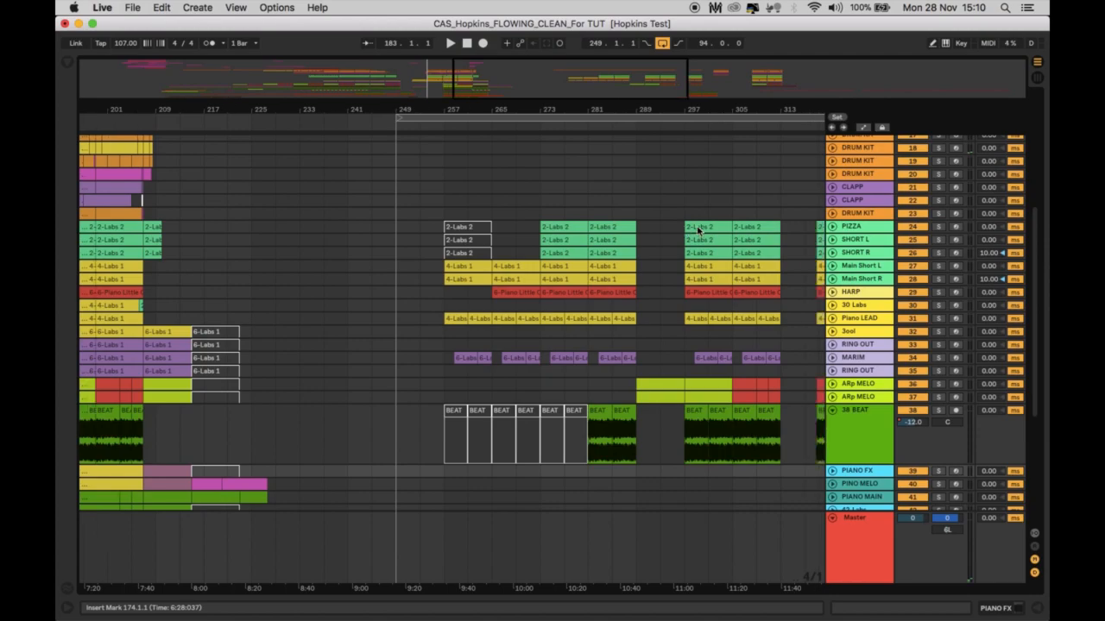
scroll(697, 229, down, 1)
scroll(697, 230, right, 2)
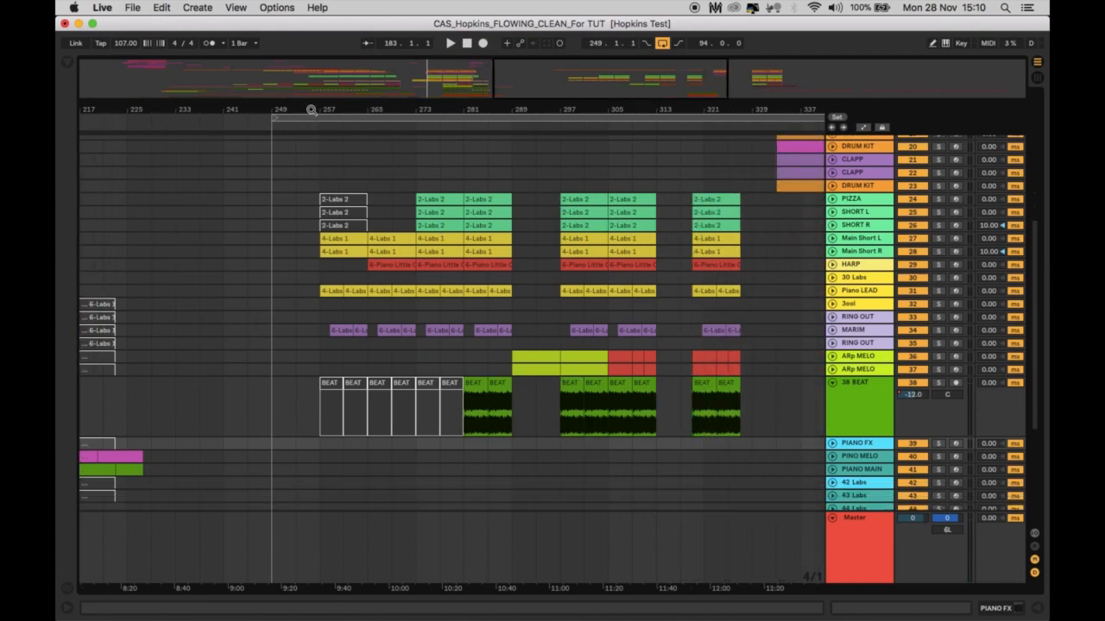
drag(310, 110, 310, 125)
scroll(336, 249, up, 4)
scroll(335, 248, left, 1)
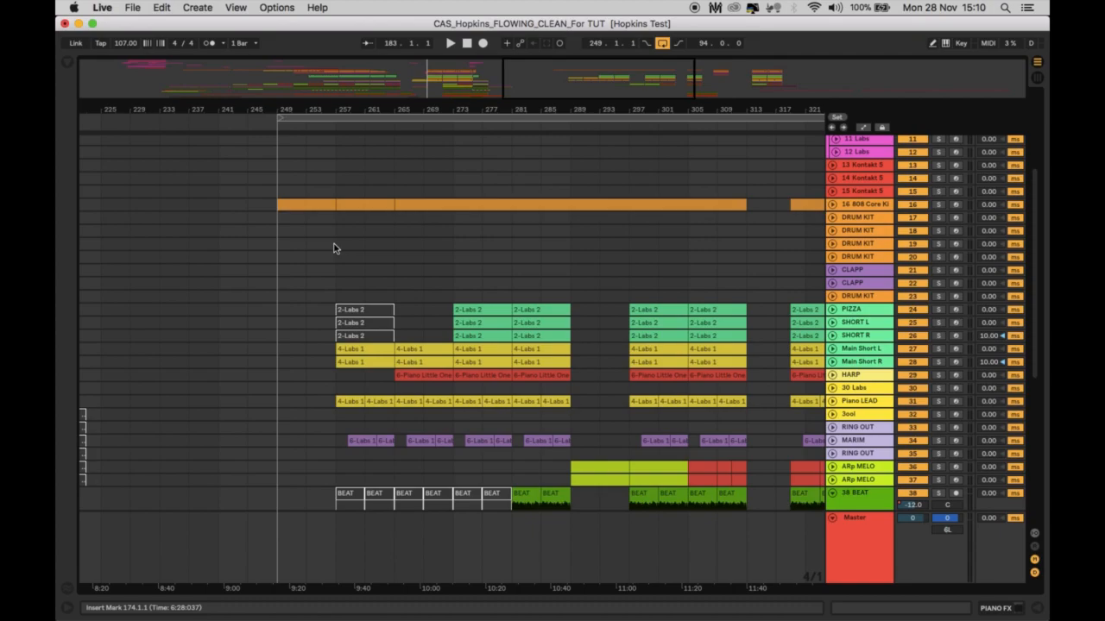
Step: Select the Piano LEAD clip at bar 257 and solo the Piano LEAD track
click(350, 401)
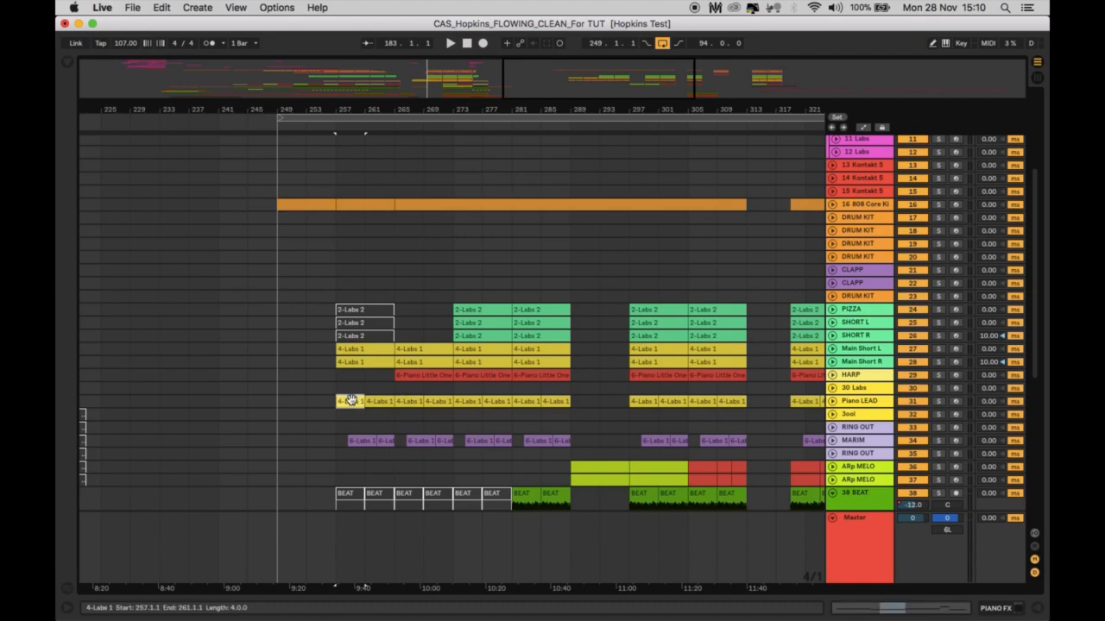
shift+click(384, 441)
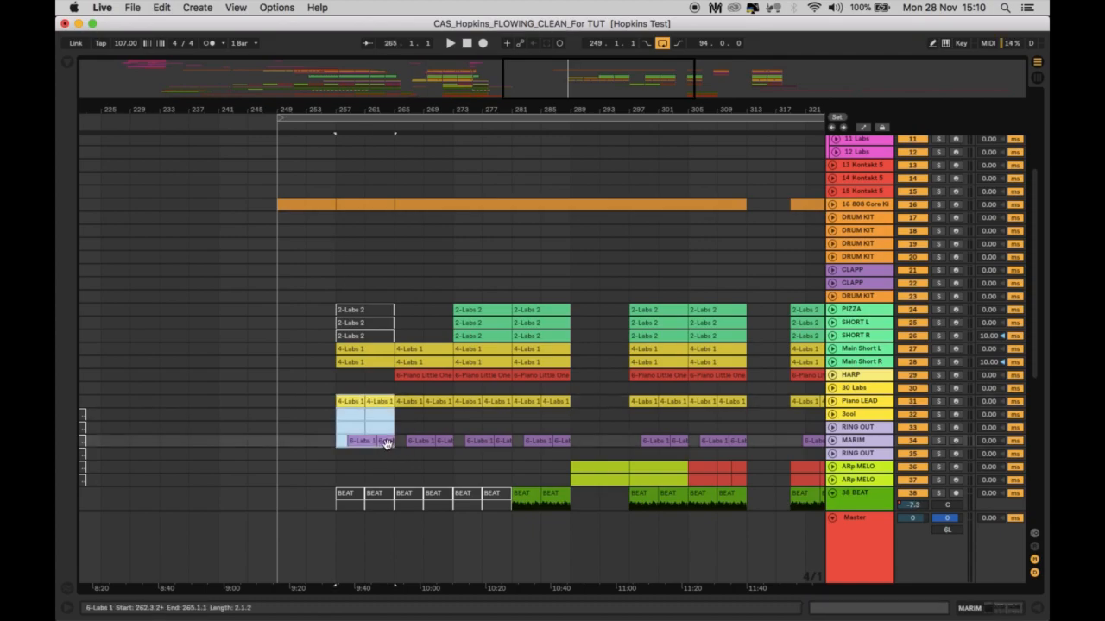
click(344, 401)
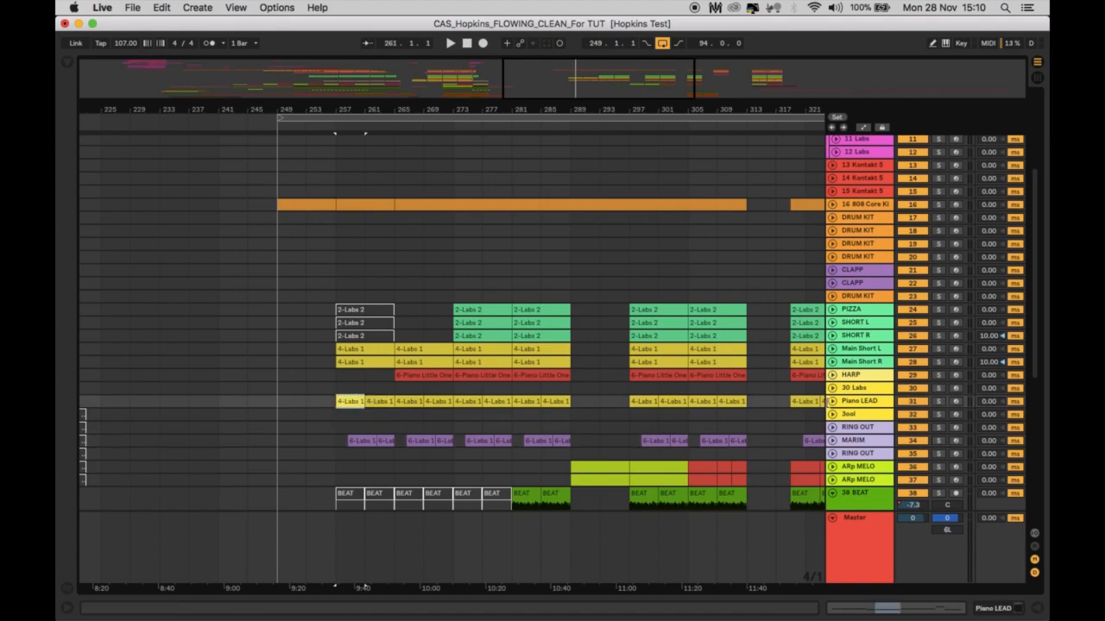
click(852, 404)
click(939, 401)
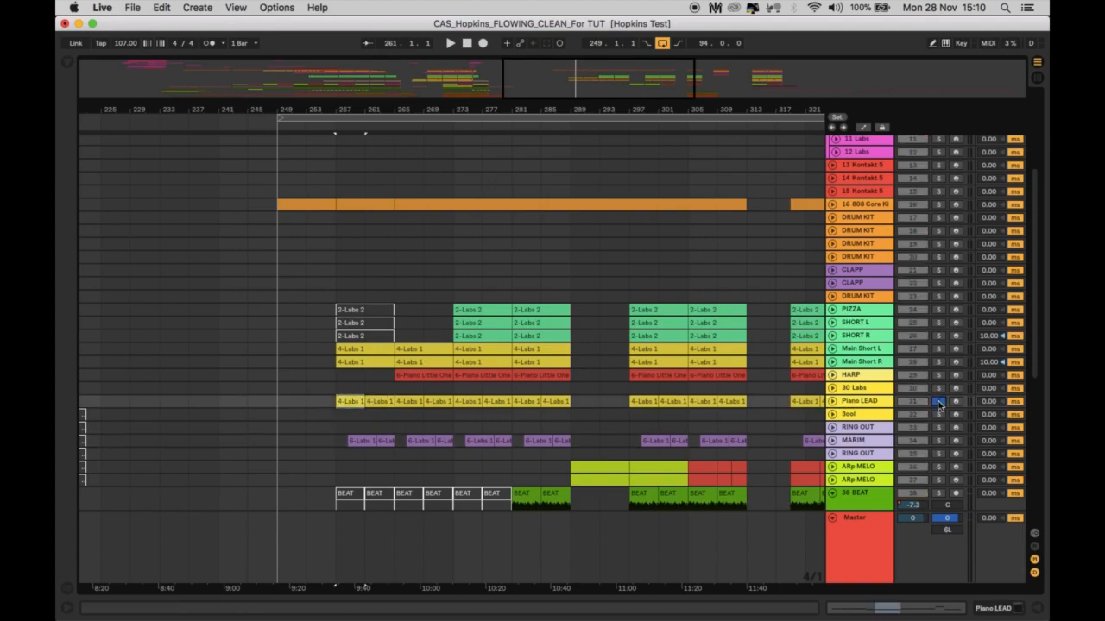
Step: Play the soloed Piano LEAD part from its clip at bar 257
click(357, 401)
key(space)
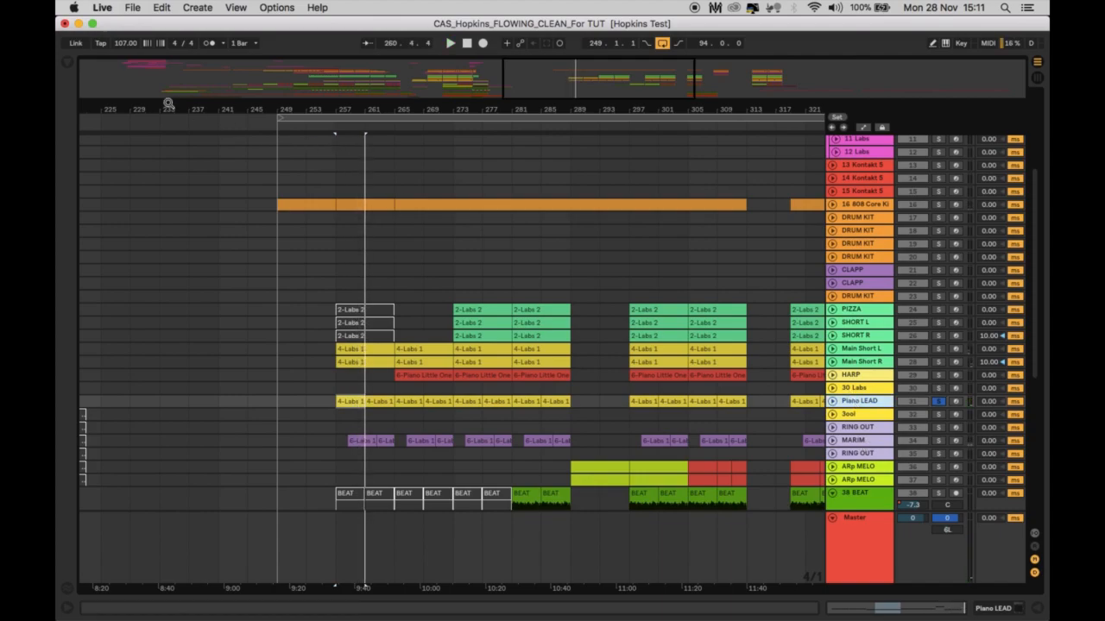
Step: Show the browser and search the Instruments category for "piano"
click(65, 63)
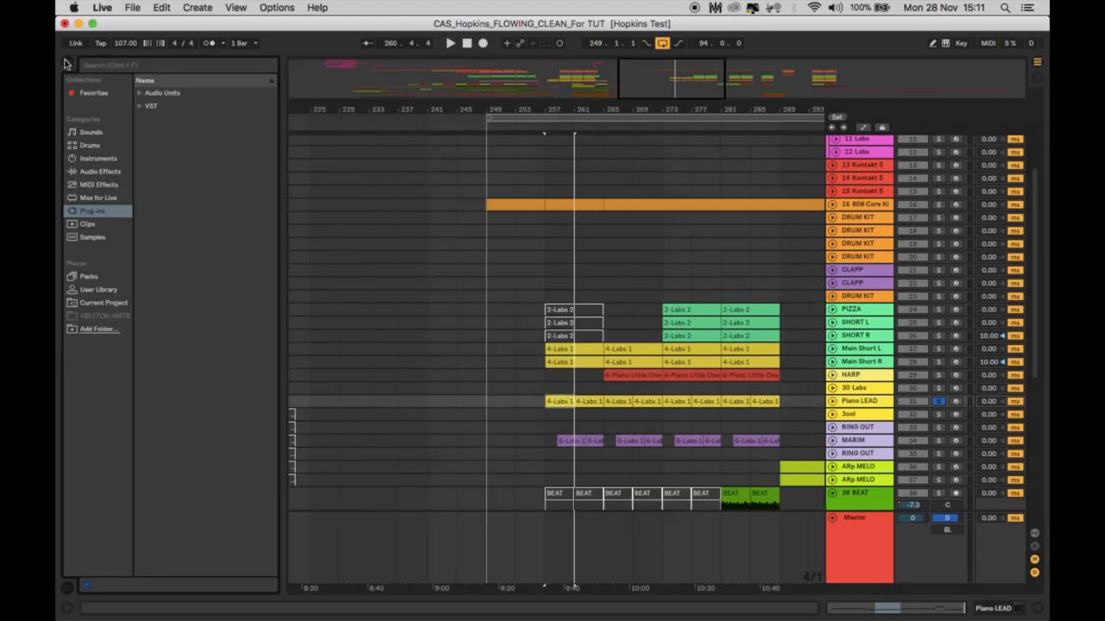
click(97, 158)
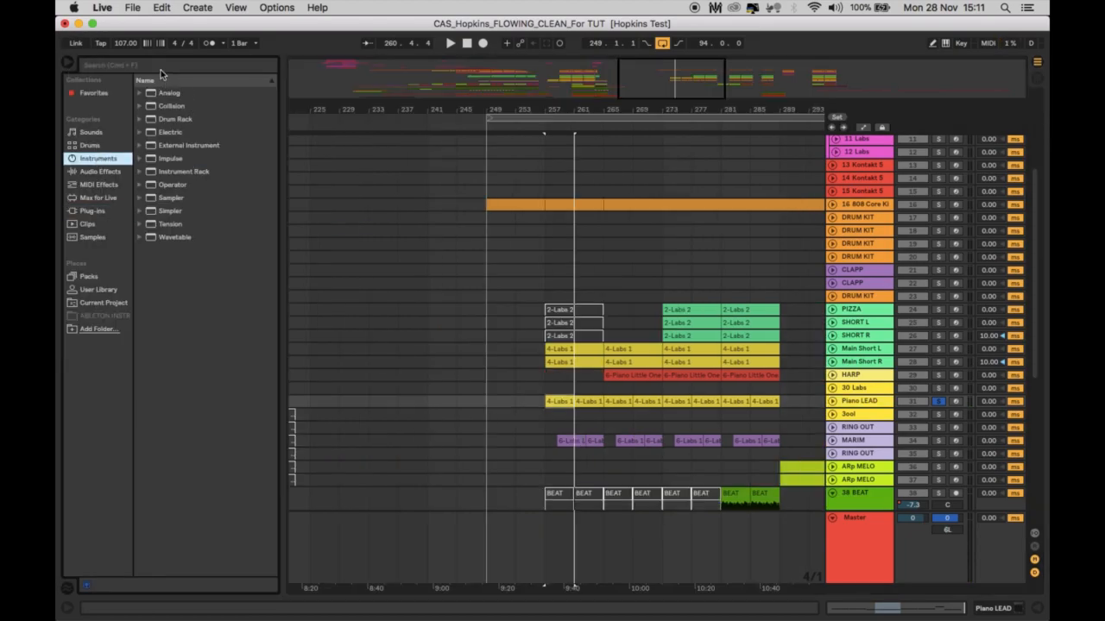
click(161, 70)
text(pi)
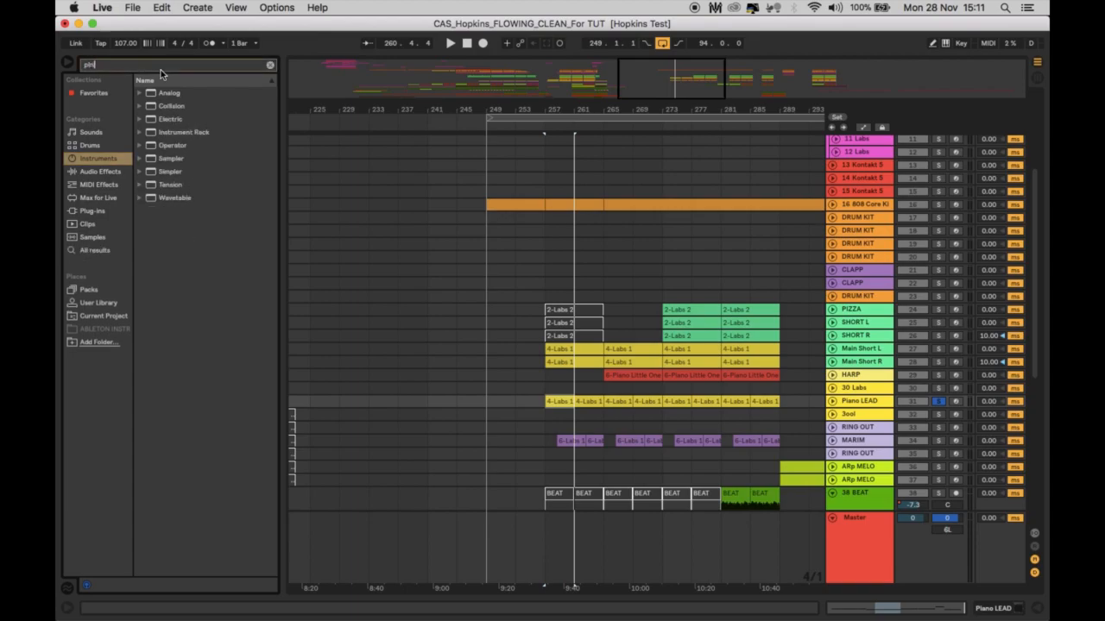
text(nao)
key(BackSpace)
key(BackSpace)
key(BackSpace)
text(ano)
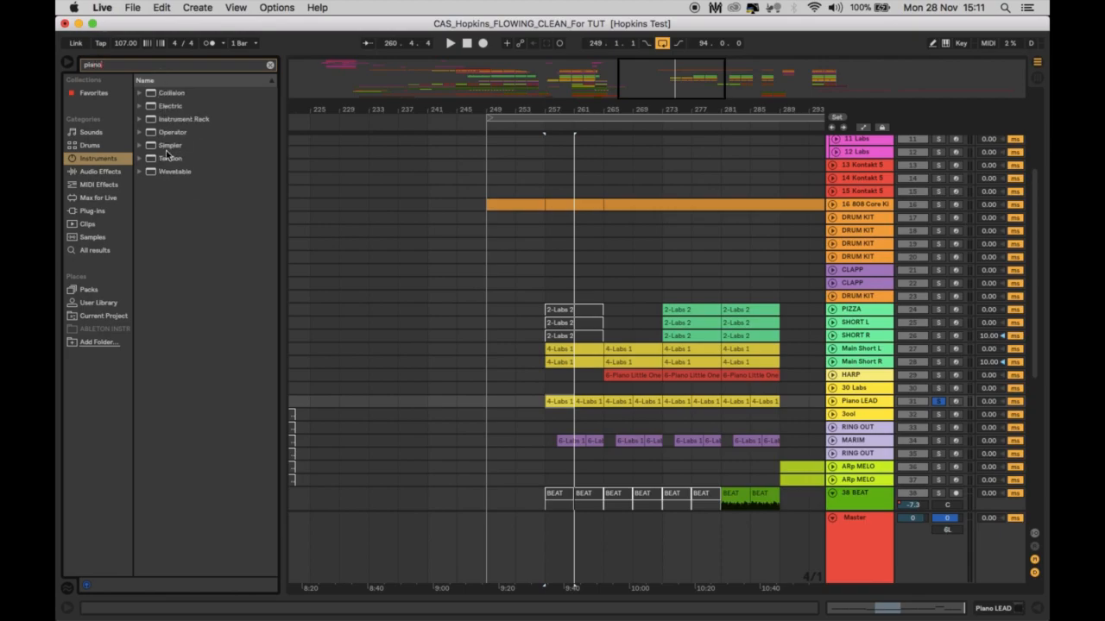
Step: Browse the Instrument Rack presets under Piano & Keys, previewing several pianos and ending on Grand Piano.adg
click(143, 122)
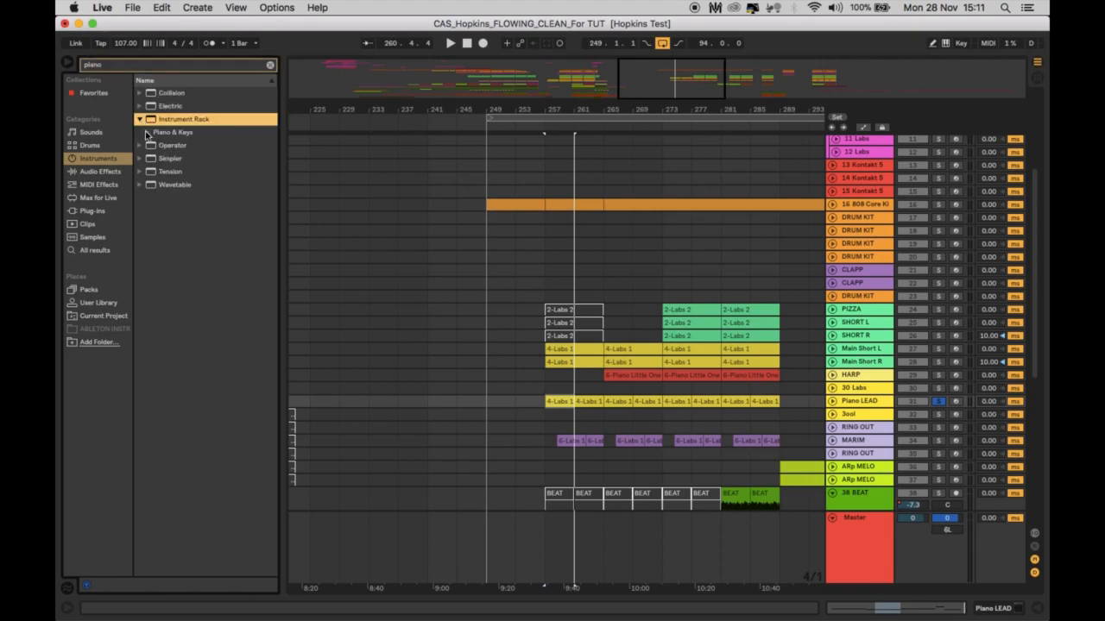
click(147, 132)
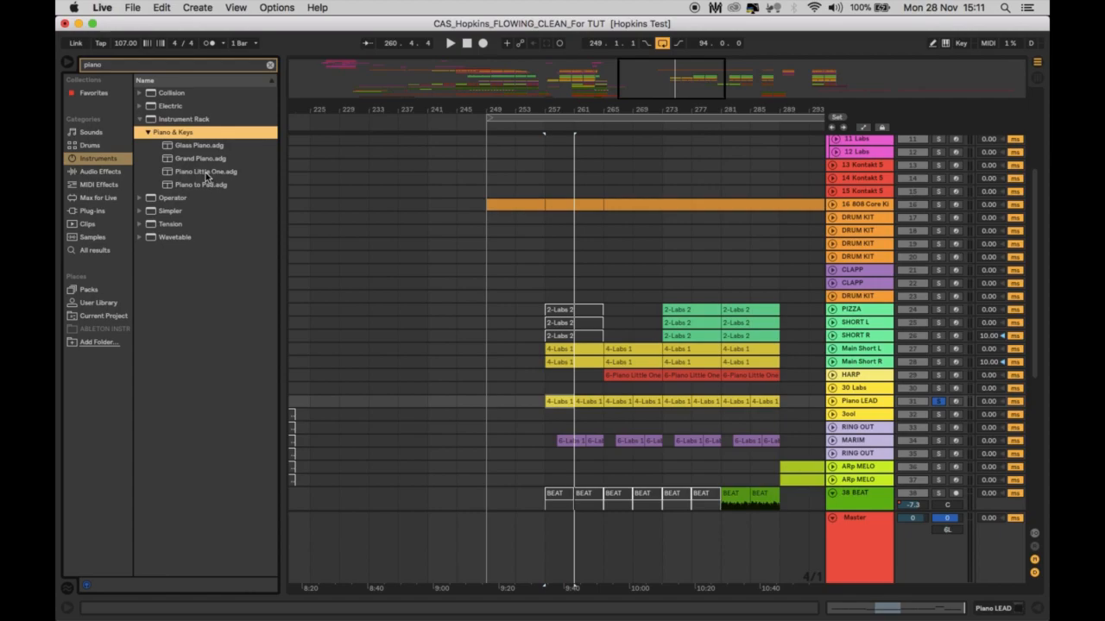
click(206, 174)
click(207, 186)
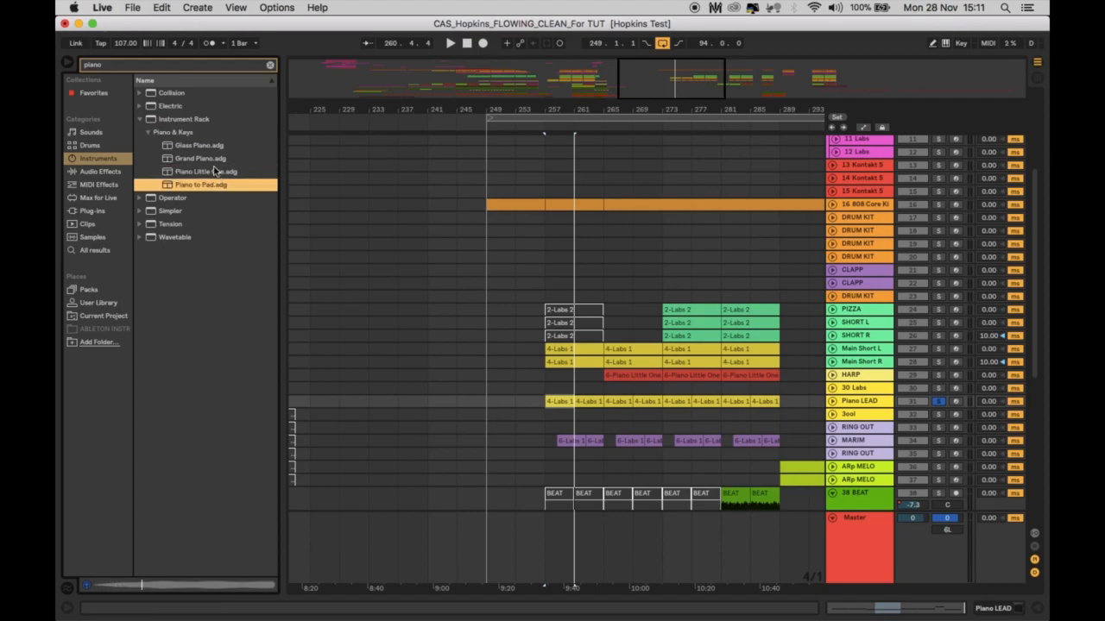
click(189, 160)
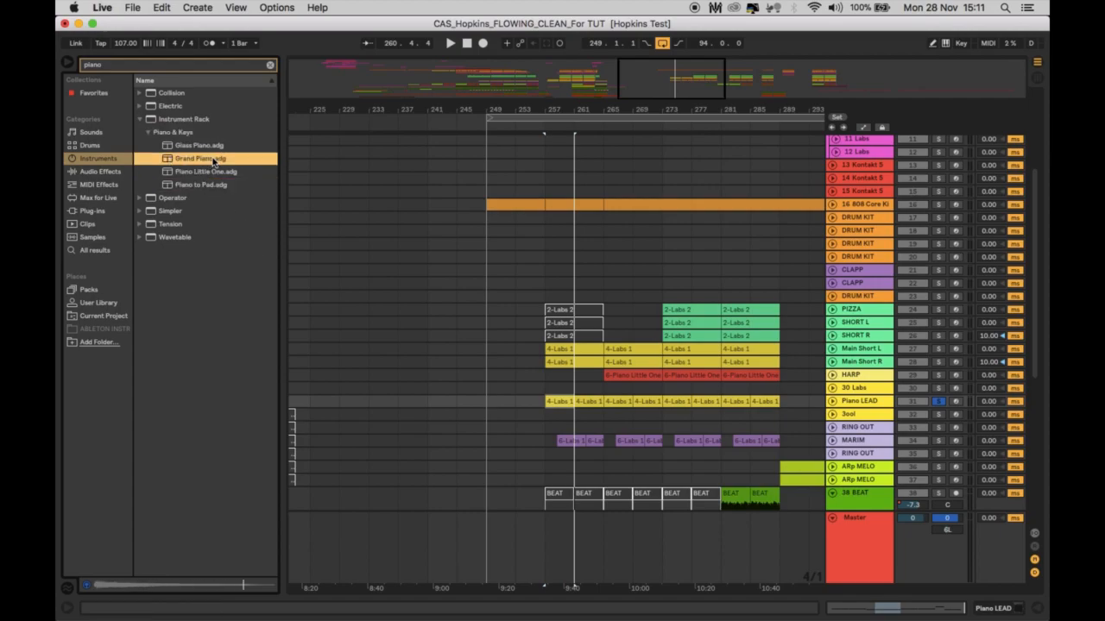
click(207, 147)
click(203, 161)
Step: Select the Piano LEAD clip at bar 261 and unfold the Piano LEAD track to show its notes
click(585, 402)
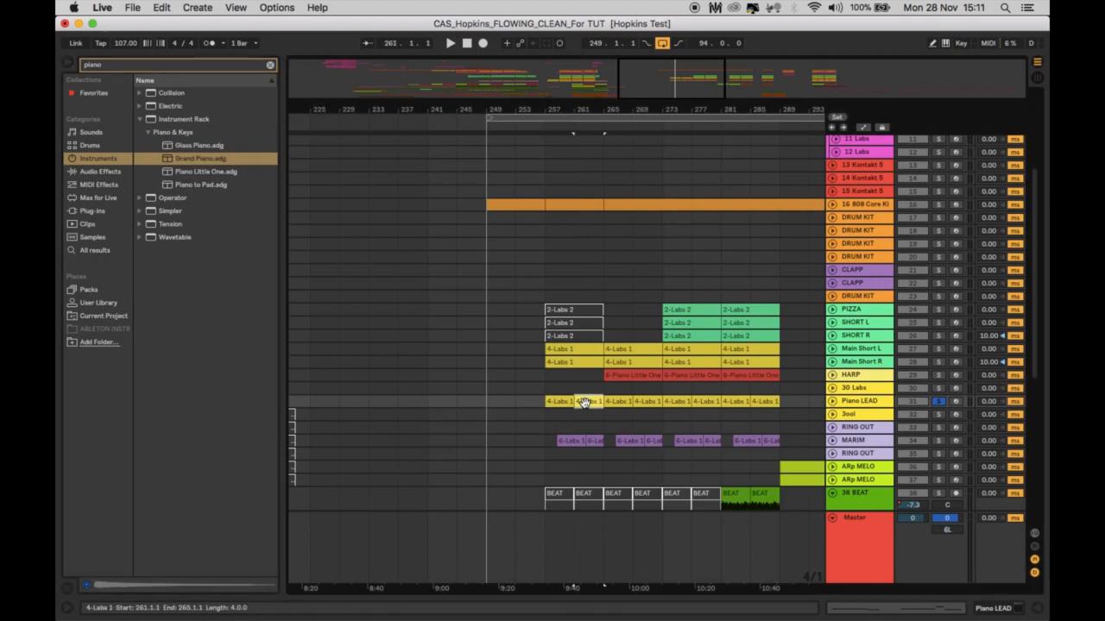
scroll(584, 402, right, 5)
scroll(584, 403, down, 3)
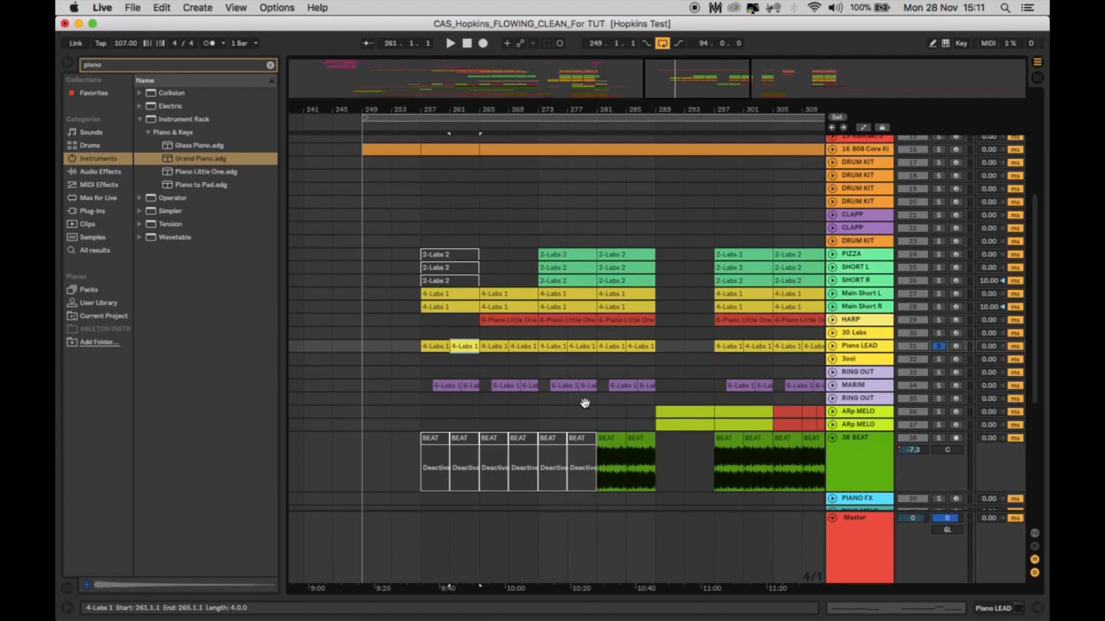
click(832, 346)
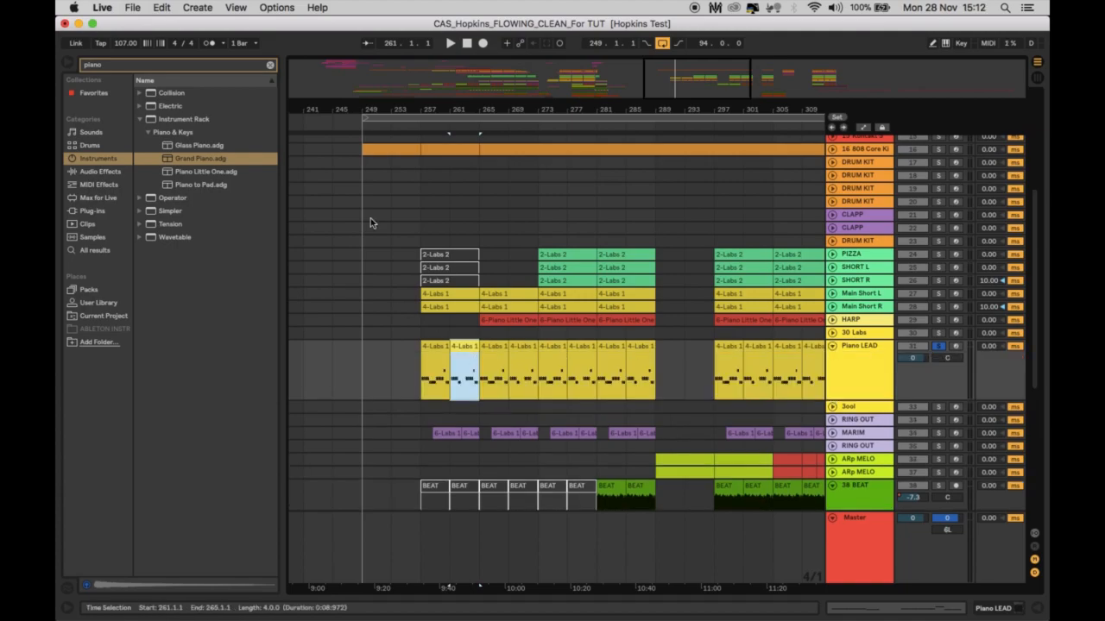
Step: Select bars 257 to 265 from Piano LEAD down to the MARIM track and loop that range
drag(413, 110, 414, 155)
click(452, 346)
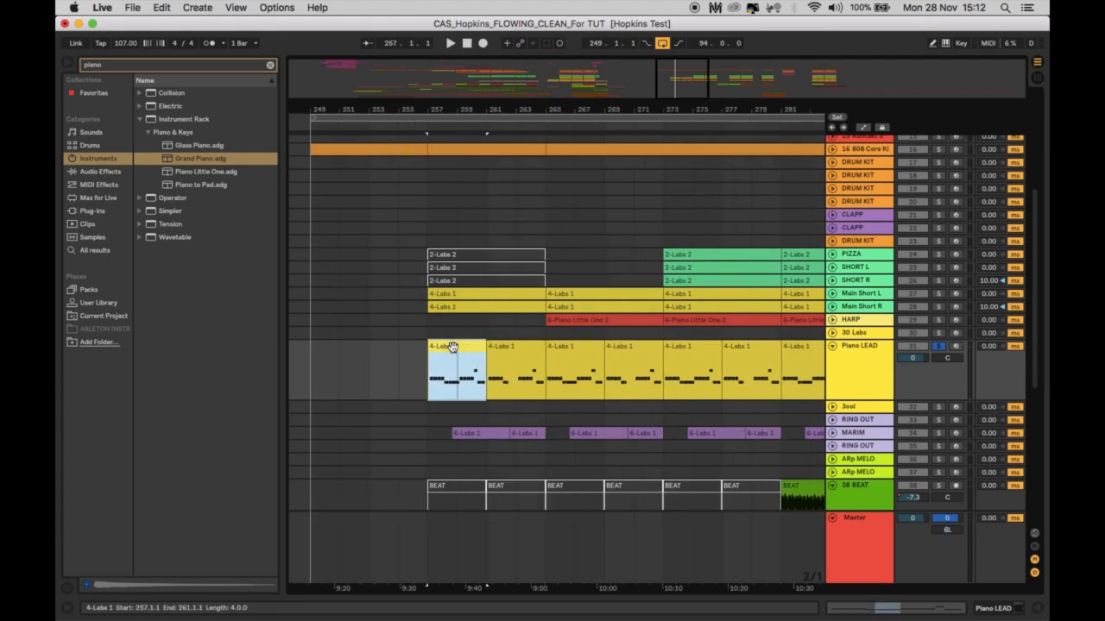
shift+click(510, 368)
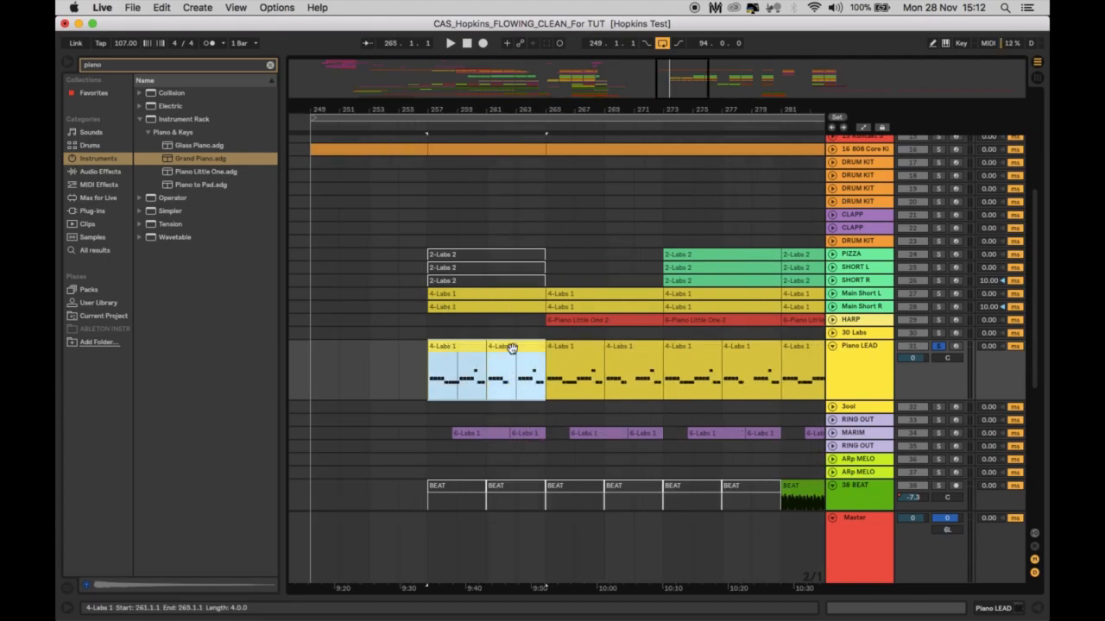
shift+click(530, 432)
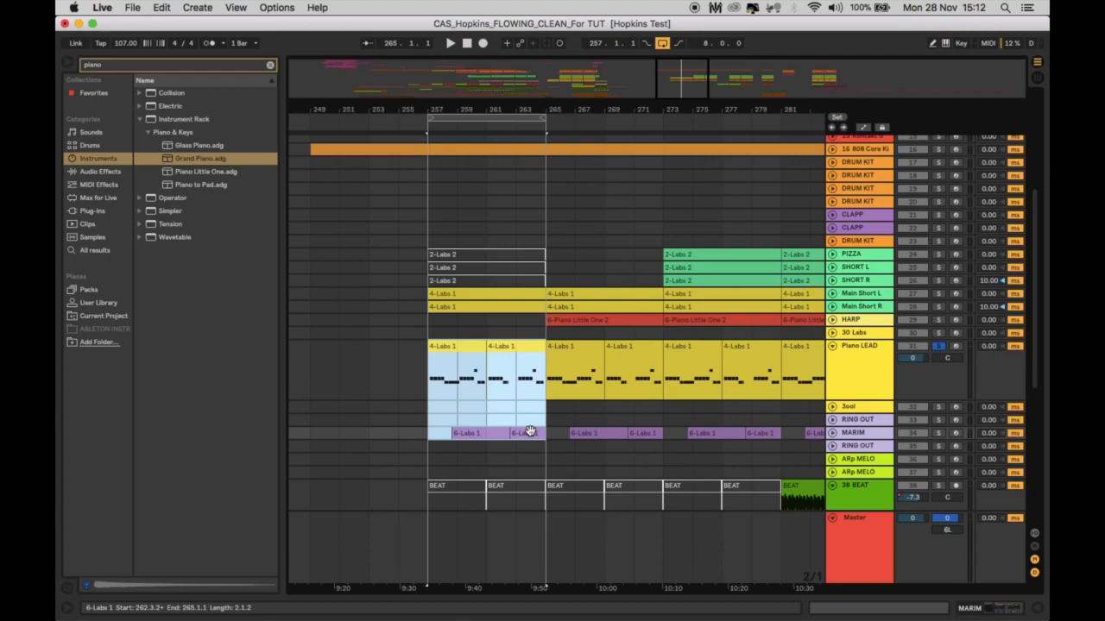
Step: Unfold the MARIM track, solo it together with Piano LEAD, and play the loop from bar 257
click(861, 434)
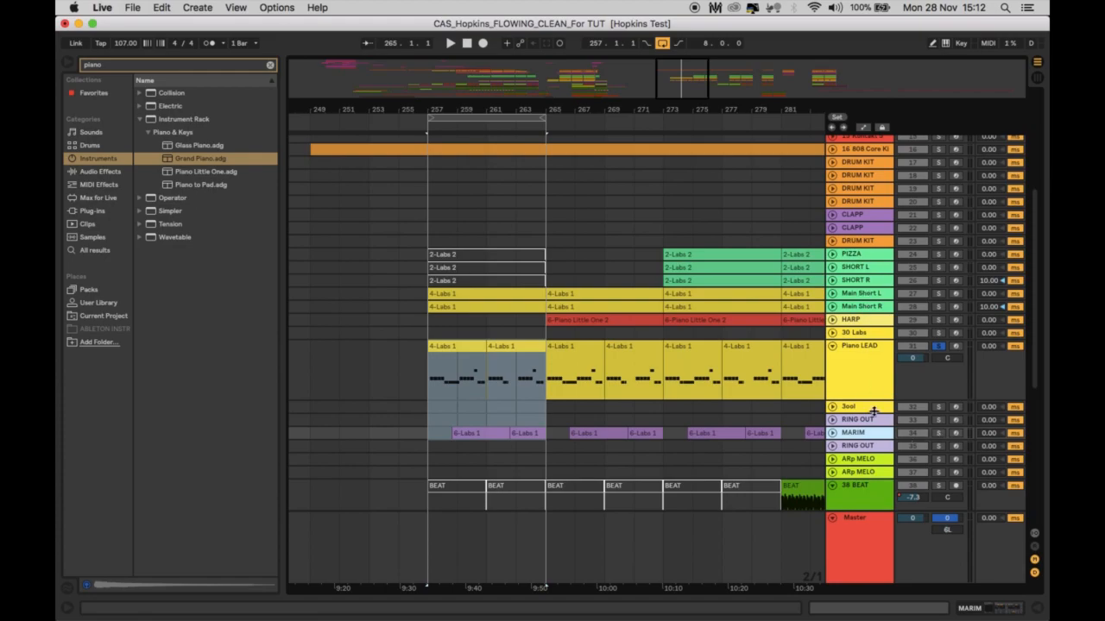
click(833, 433)
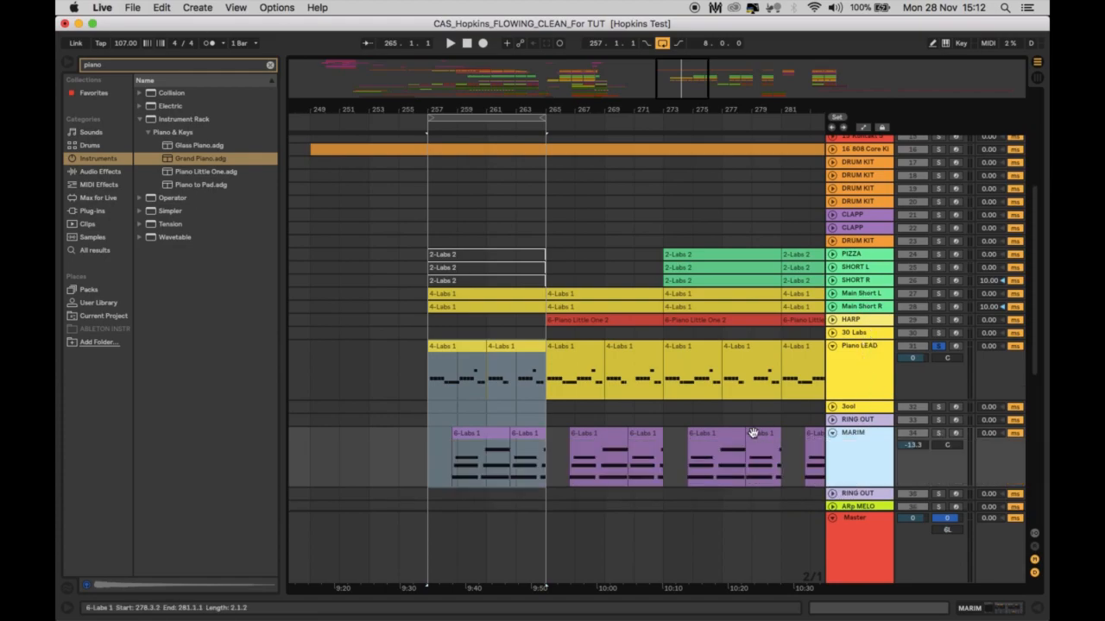
scroll(754, 438, down, 1)
click(938, 404)
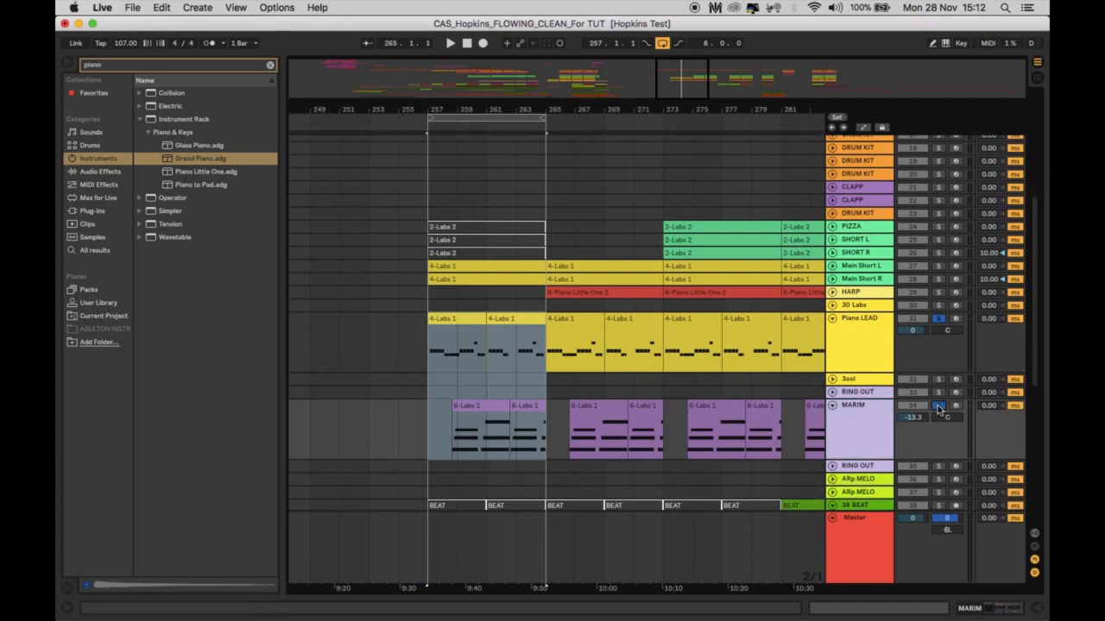
key(space)
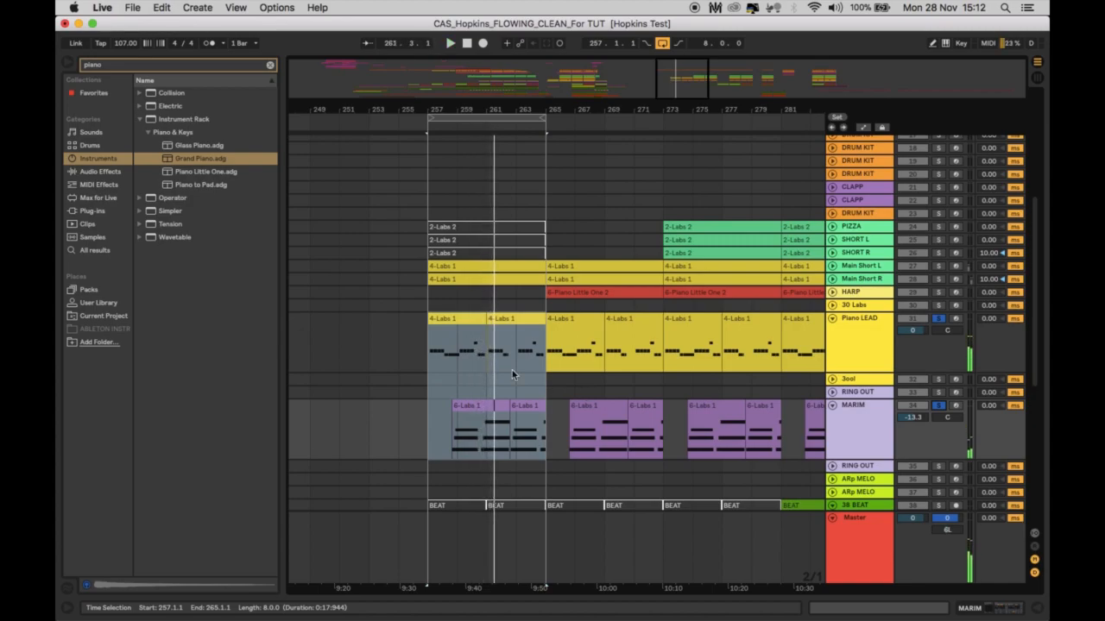
key(space)
Step: Select the 16 808 Core Kit clip at bar 257 and solo its track as well
drag(435, 110, 435, 163)
drag(361, 112, 361, 61)
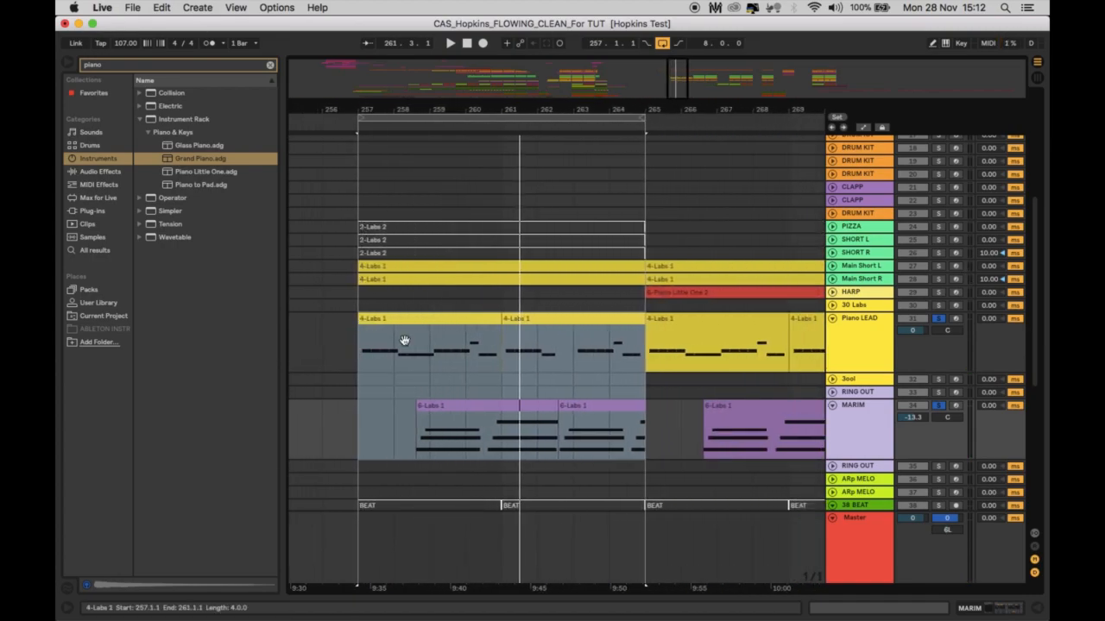
scroll(404, 341, up, 5)
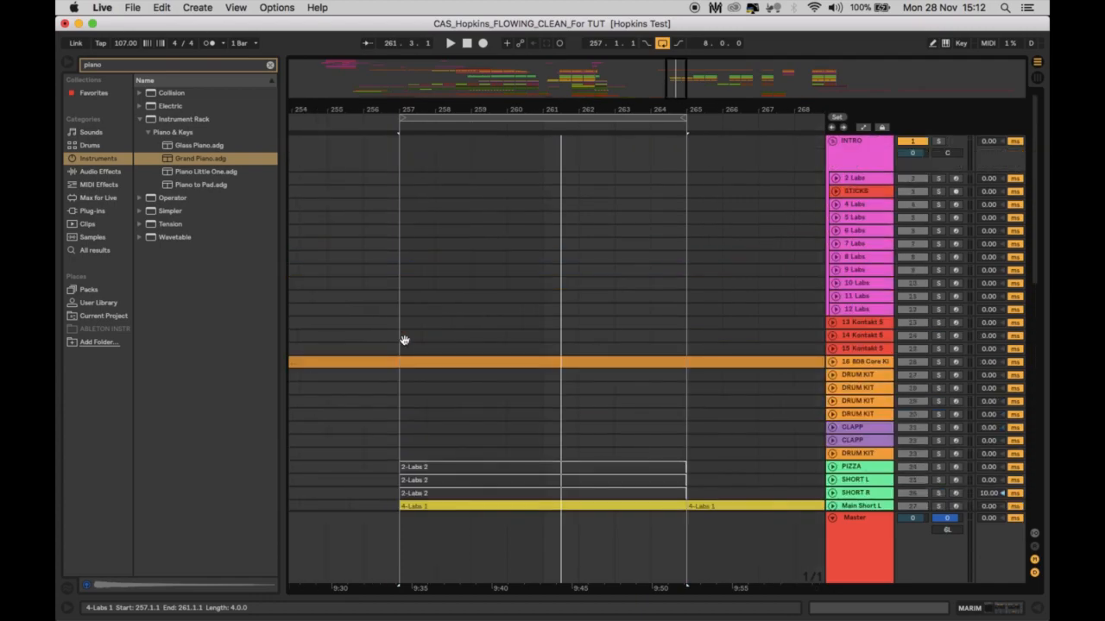
click(423, 363)
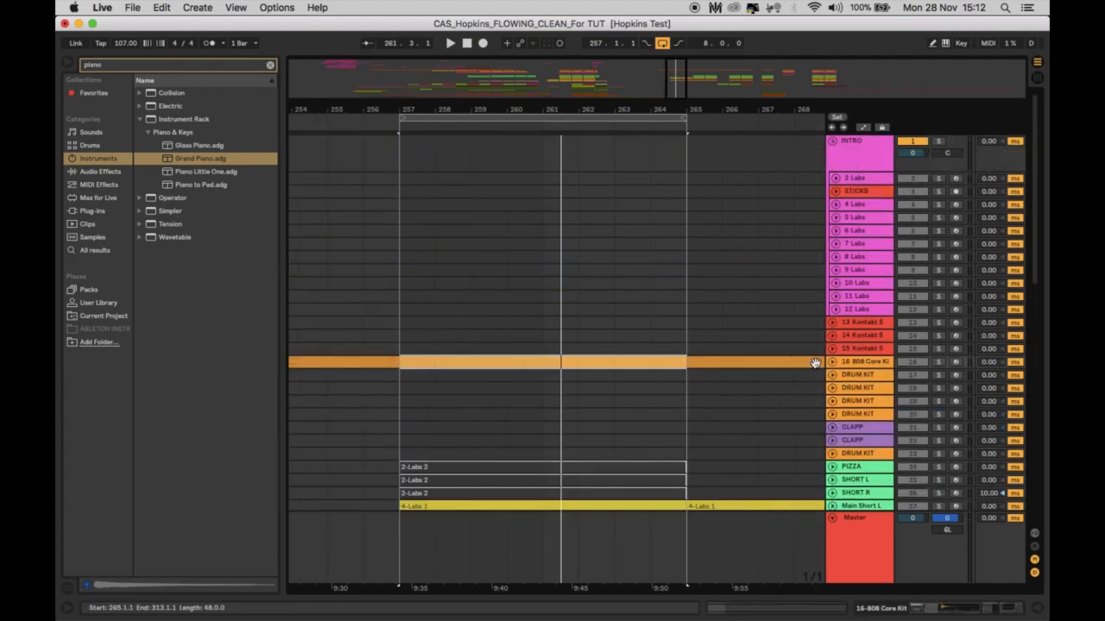
click(939, 362)
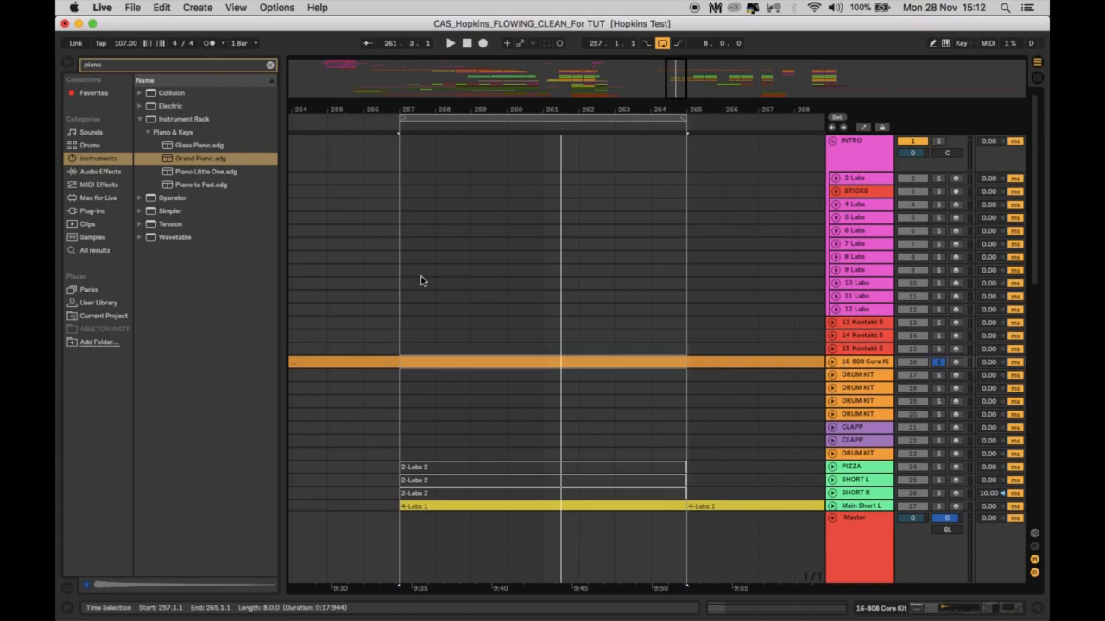
Step: Select the looped bars 257 to 265, unfold the 16 808 Core Kit track, and play the loop
click(448, 118)
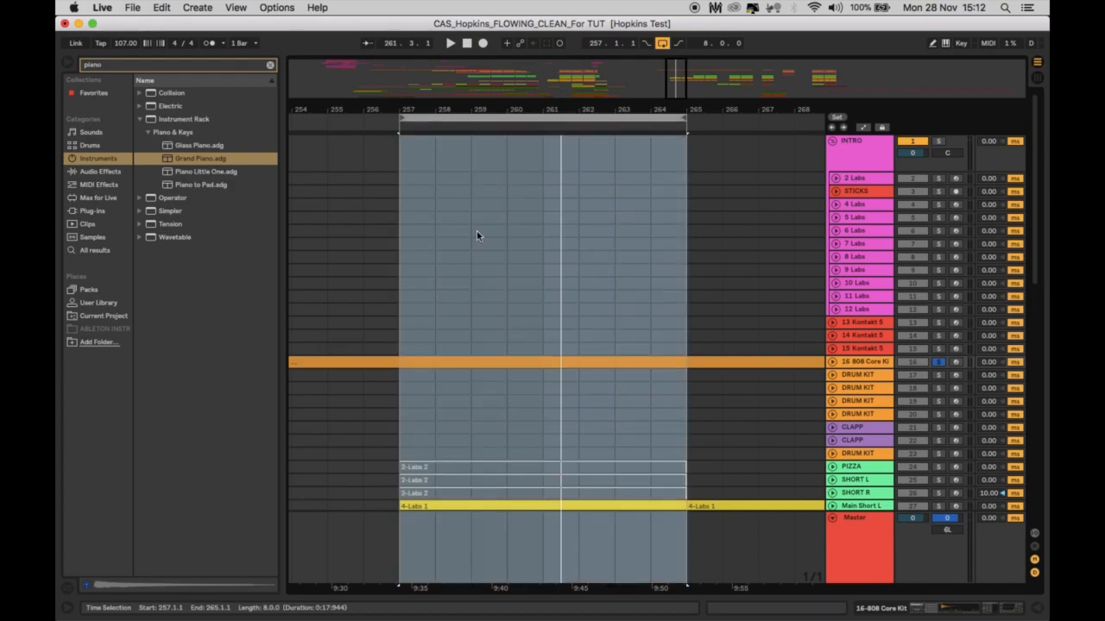
click(832, 363)
click(865, 368)
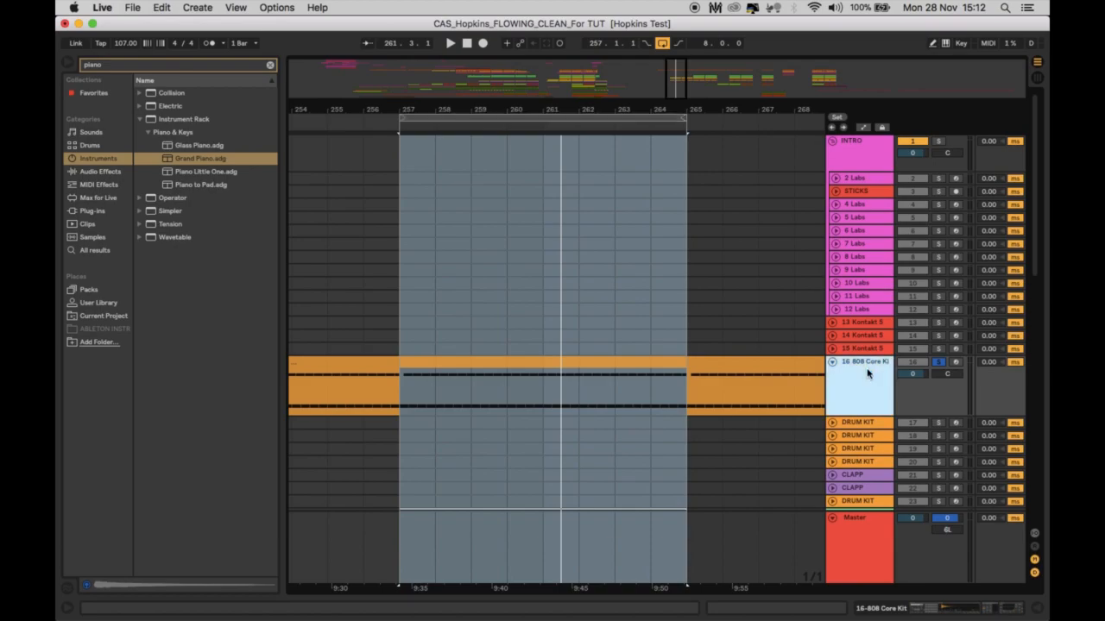
key(space)
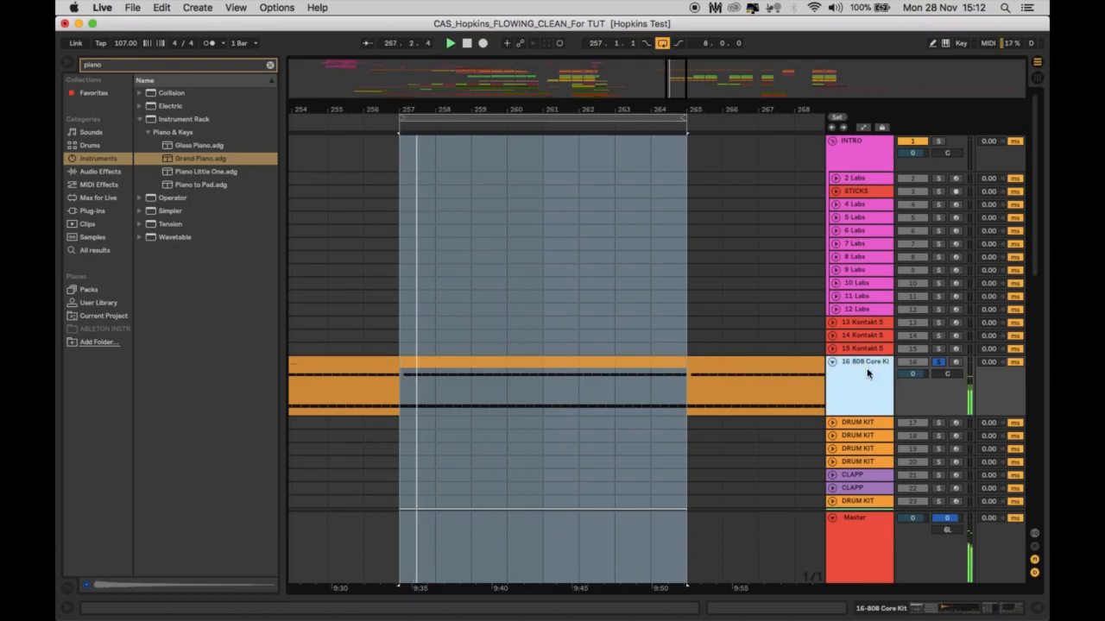
Step: Open the 808 Core Kit clip at bar 257, select all its Maracas 808 notes, and close the clip editor
double_click(562, 359)
click(315, 425)
drag(315, 423, 1046, 460)
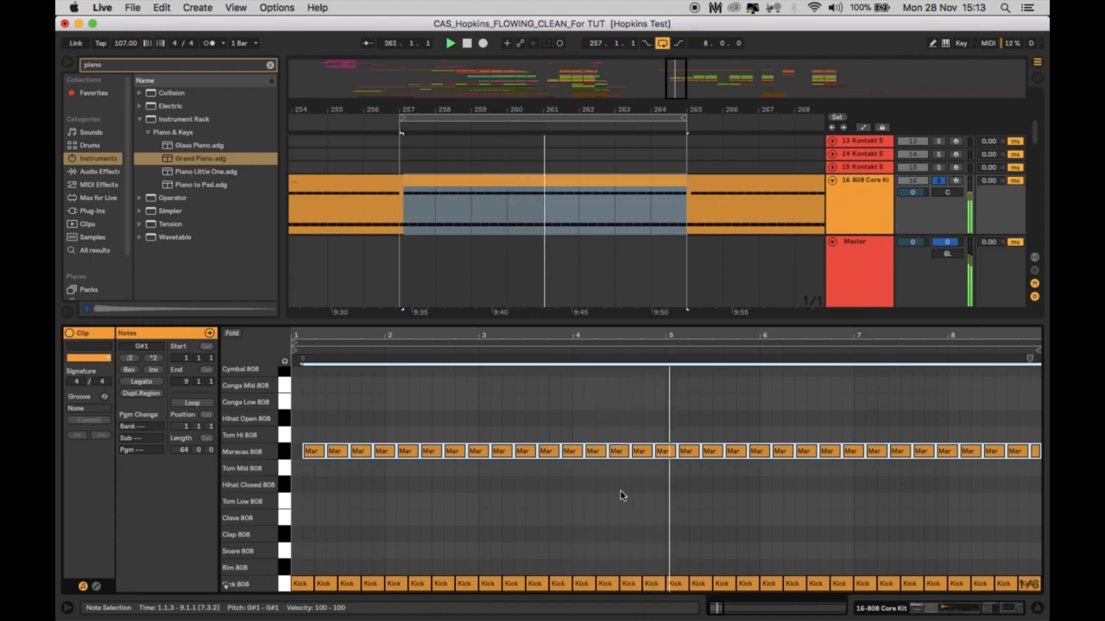
click(1038, 610)
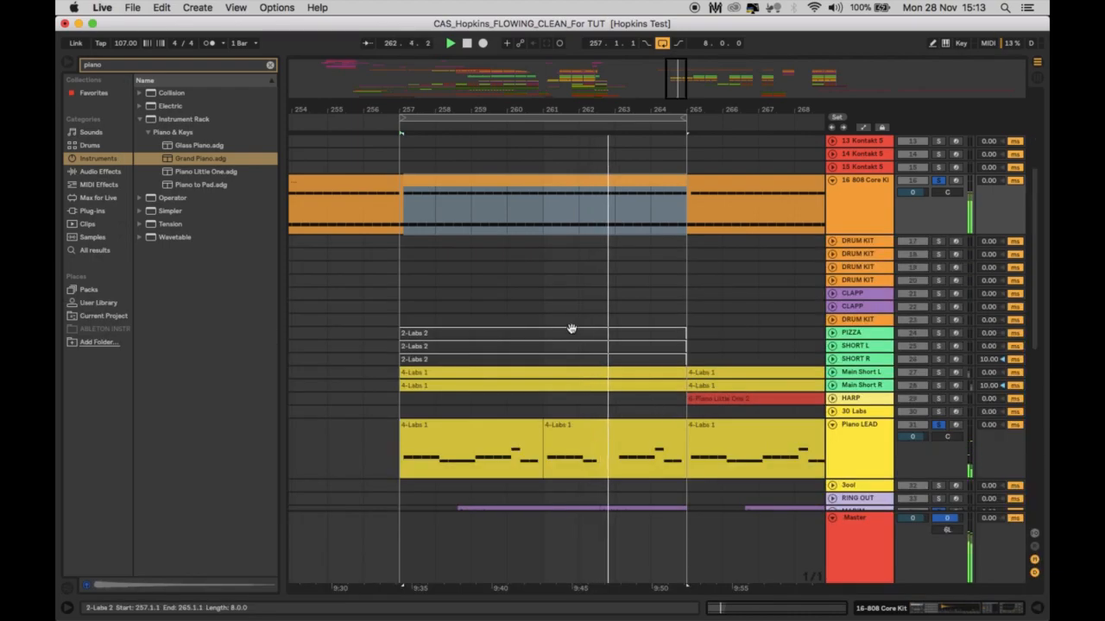
Step: Select the loop range across all tracks, stop playback, and show the 16 808 Core Kit track's devices
drag(542, 107, 541, 95)
click(541, 115)
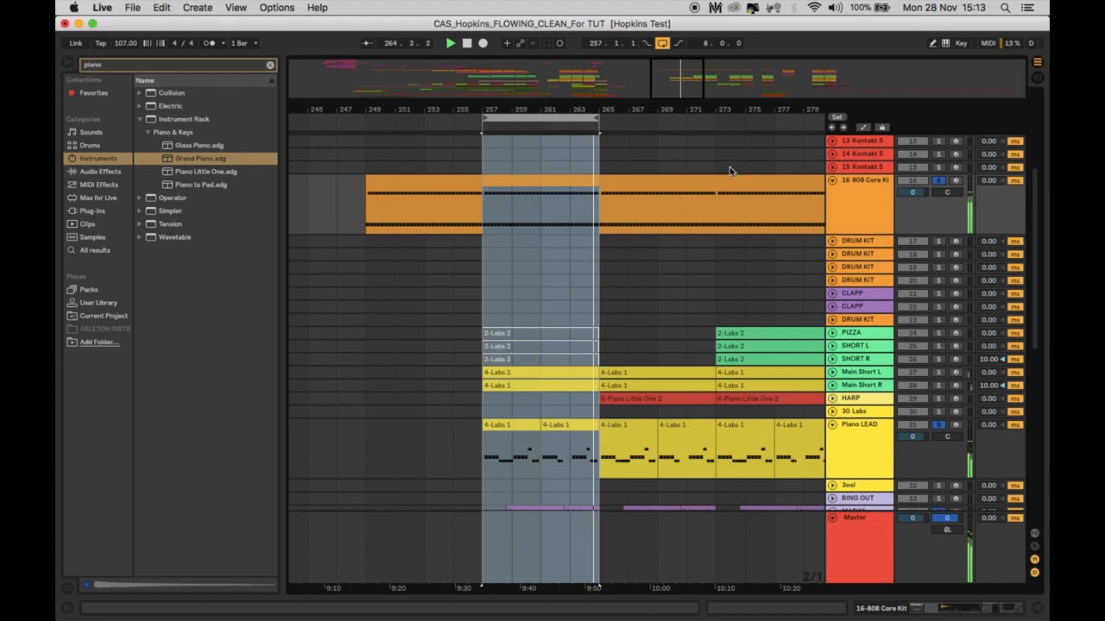
click(866, 181)
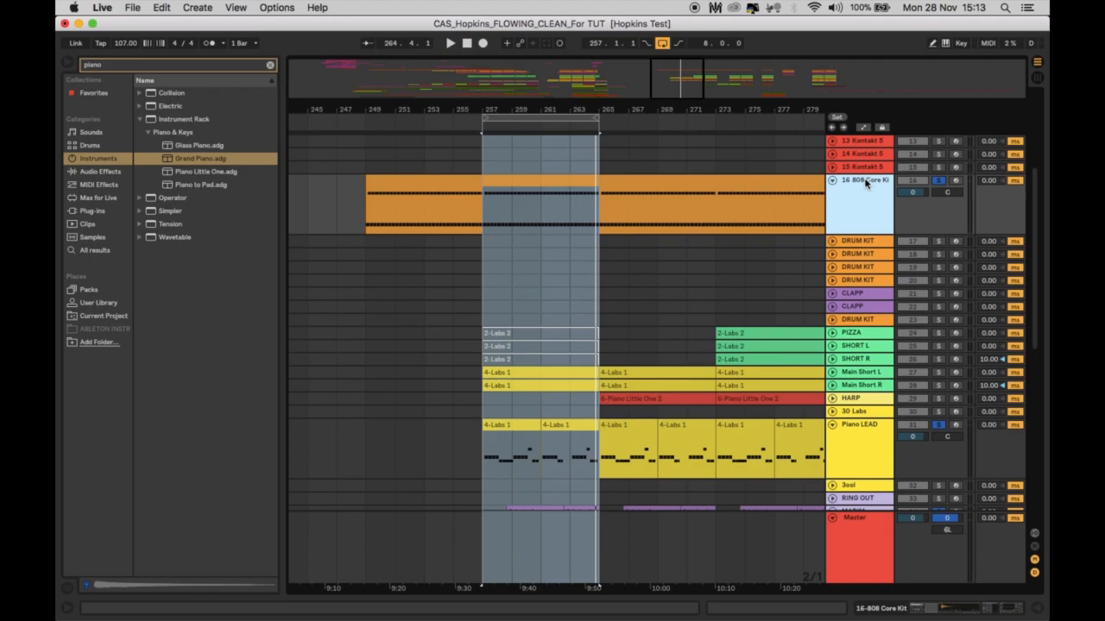
double_click(866, 181)
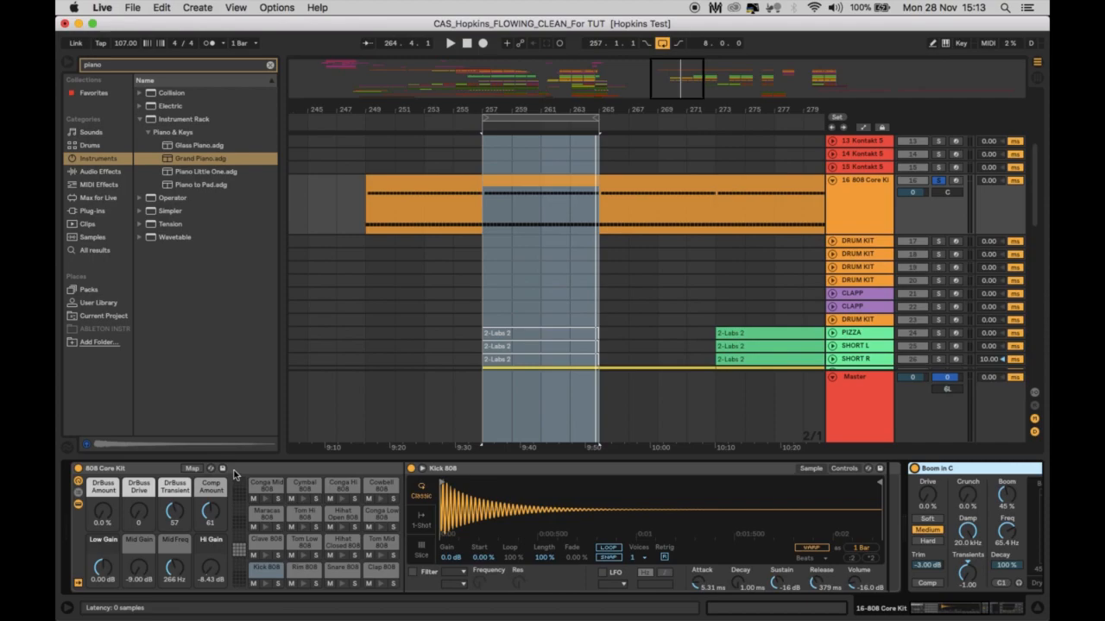
click(152, 468)
Step: Search the browser for "808", look at the matches in the Drums category, and clear the search
click(122, 66)
text(808)
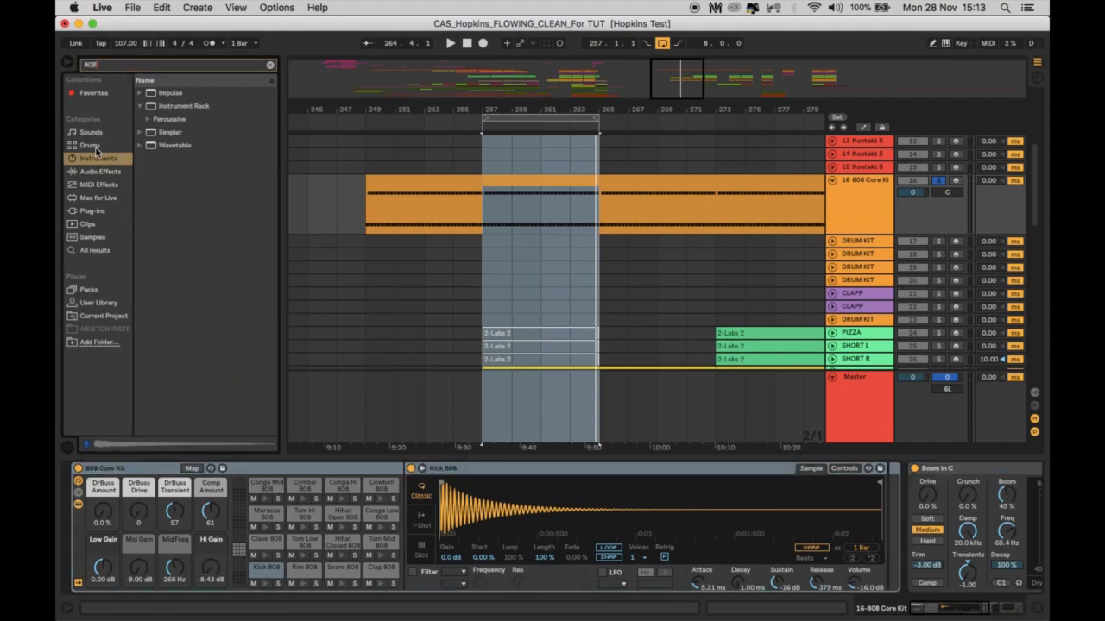
click(89, 146)
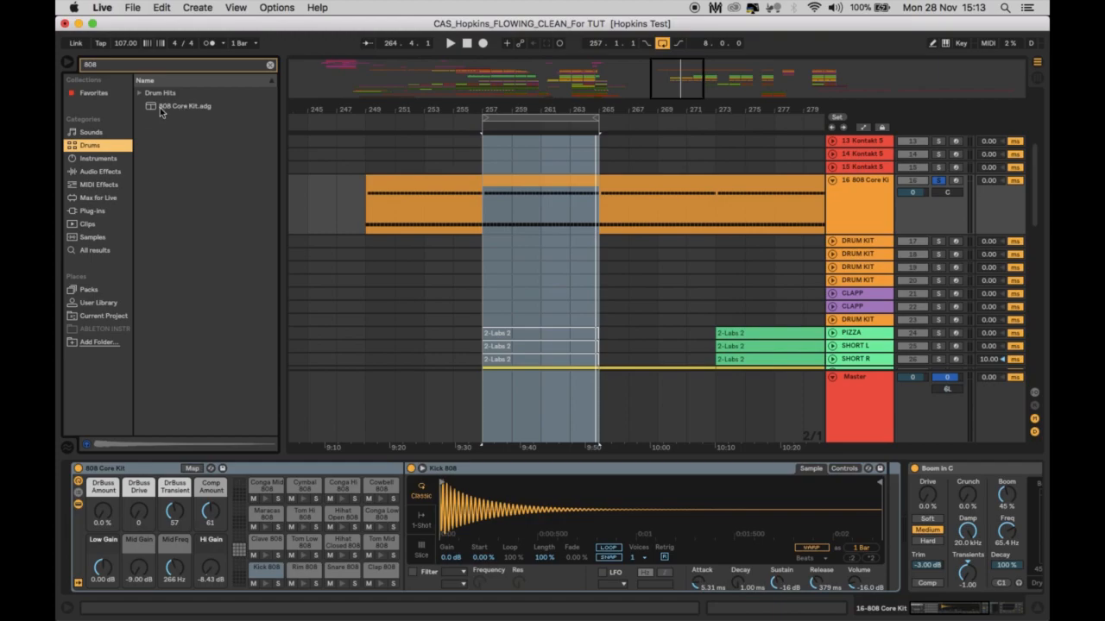
click(124, 65)
key(BackSpace)
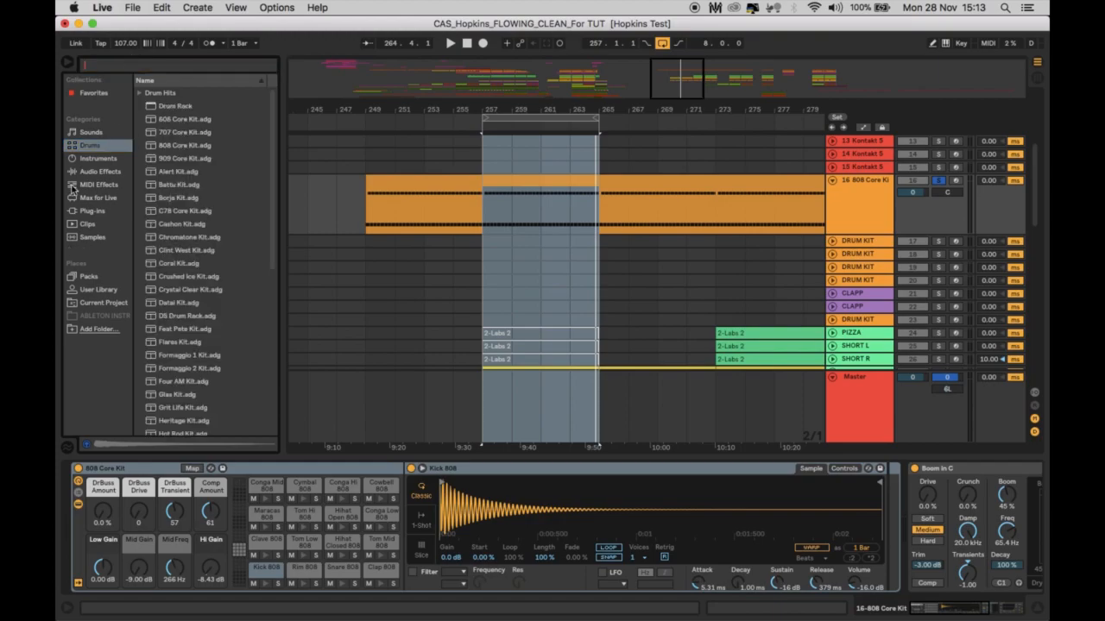
Step: Examine the 808 Core Kit's Kick 808 pad and sample, followed by its Boom in C and Auto Filter effects
click(262, 573)
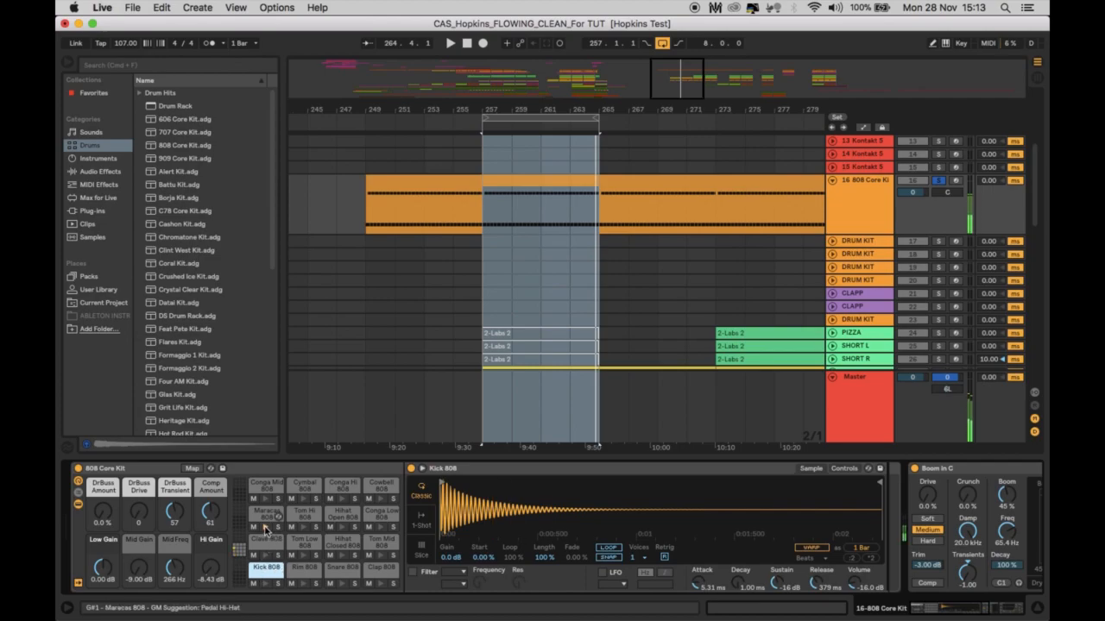
scroll(441, 528, right, 5)
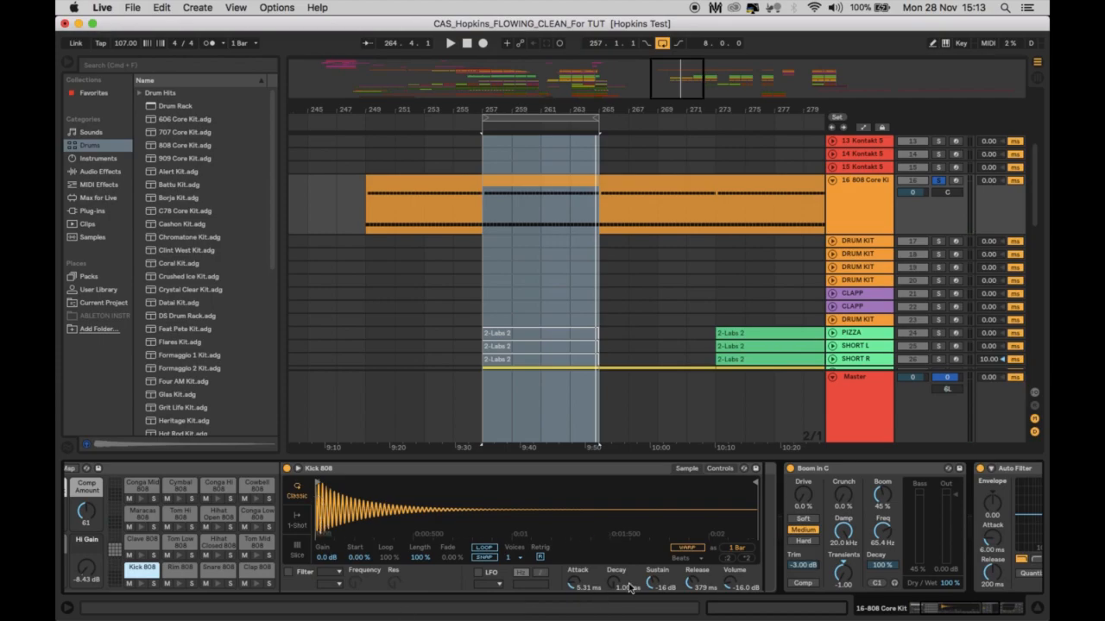
scroll(405, 560, right, 10)
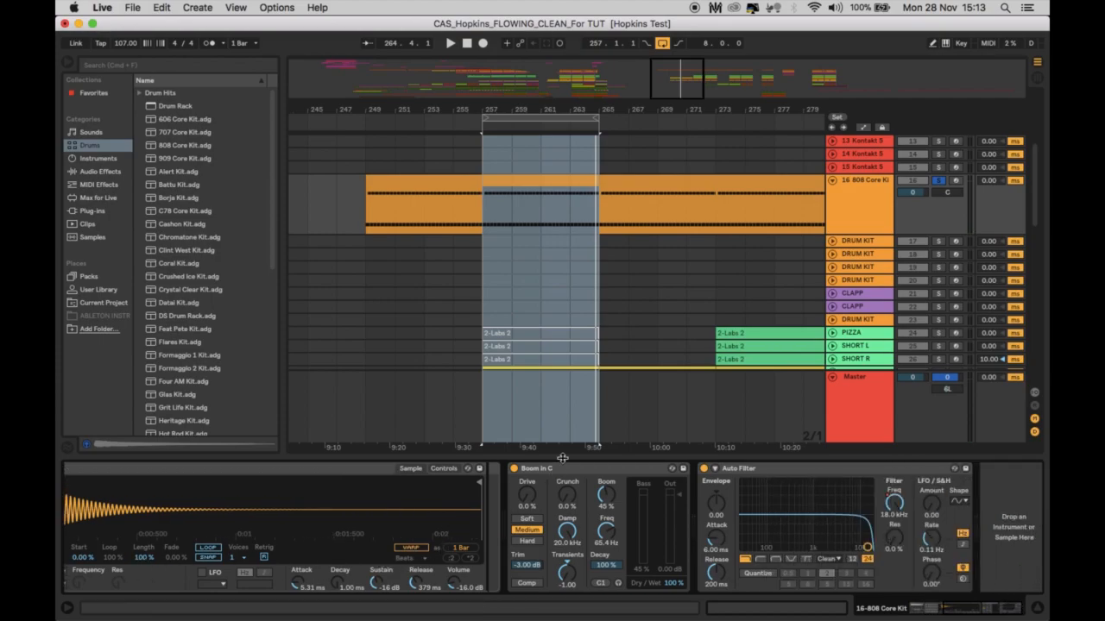
click(556, 471)
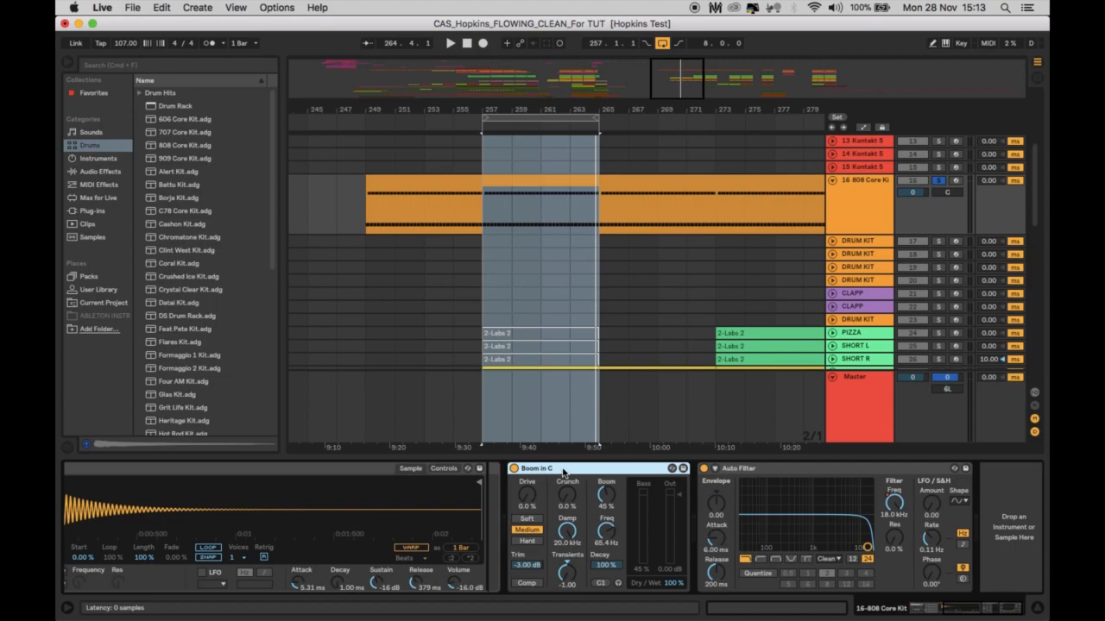
Step: Compare the looped drums with the Boom in C device bypassed and re-enabled, and stop playback
click(514, 468)
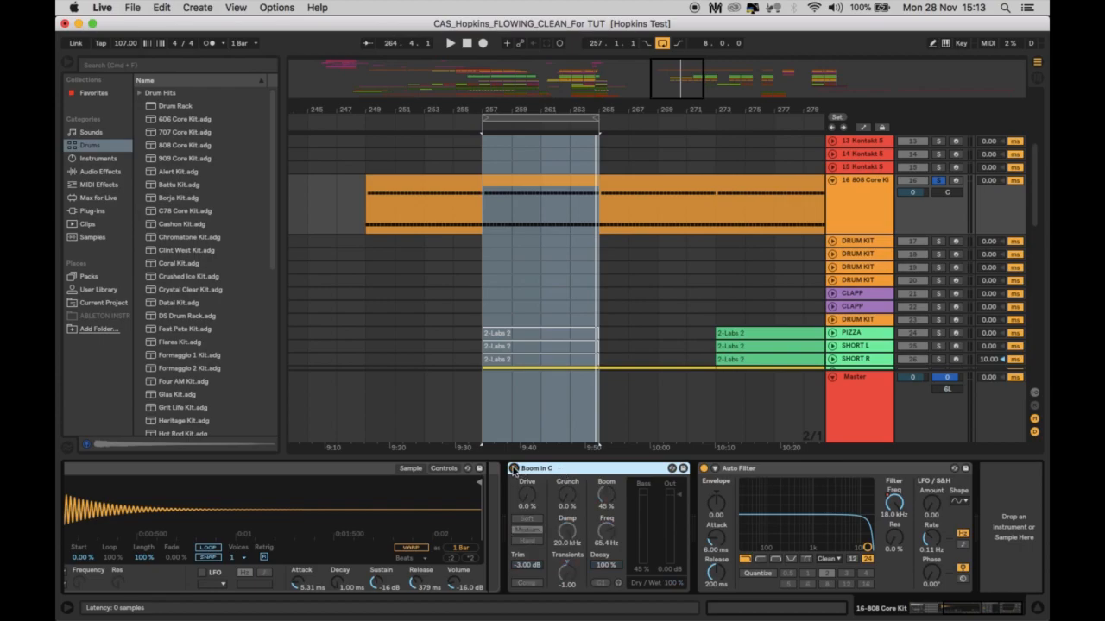
key(space)
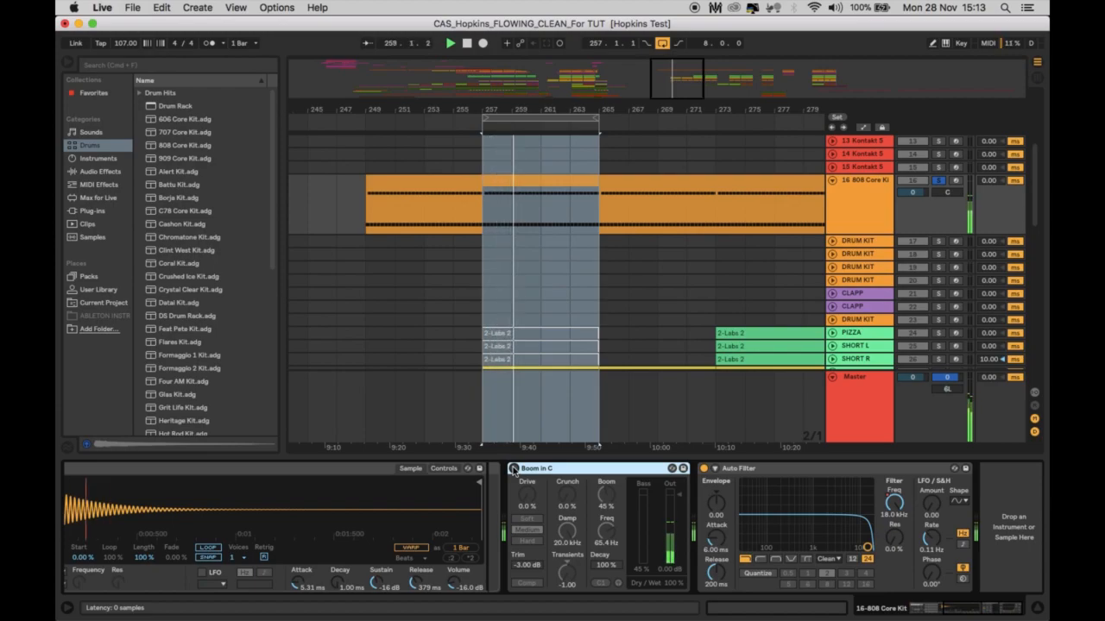
click(514, 468)
key(space)
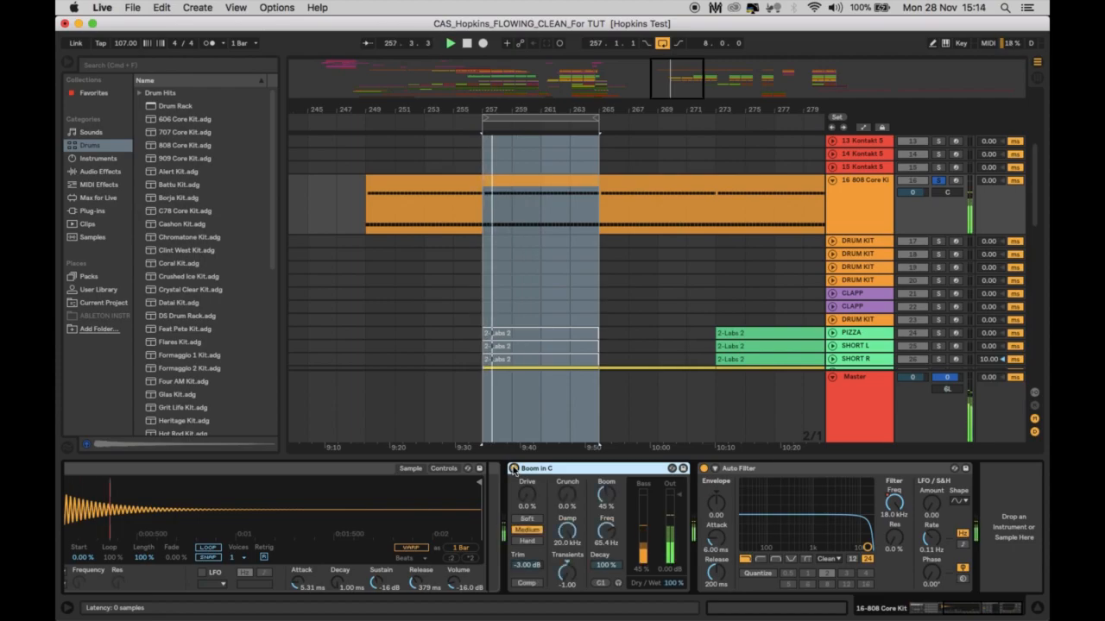
key(space)
Step: Search the audio effects for "eq" and add EQ Three after the Auto Filter on the 808 Core Kit track
click(756, 469)
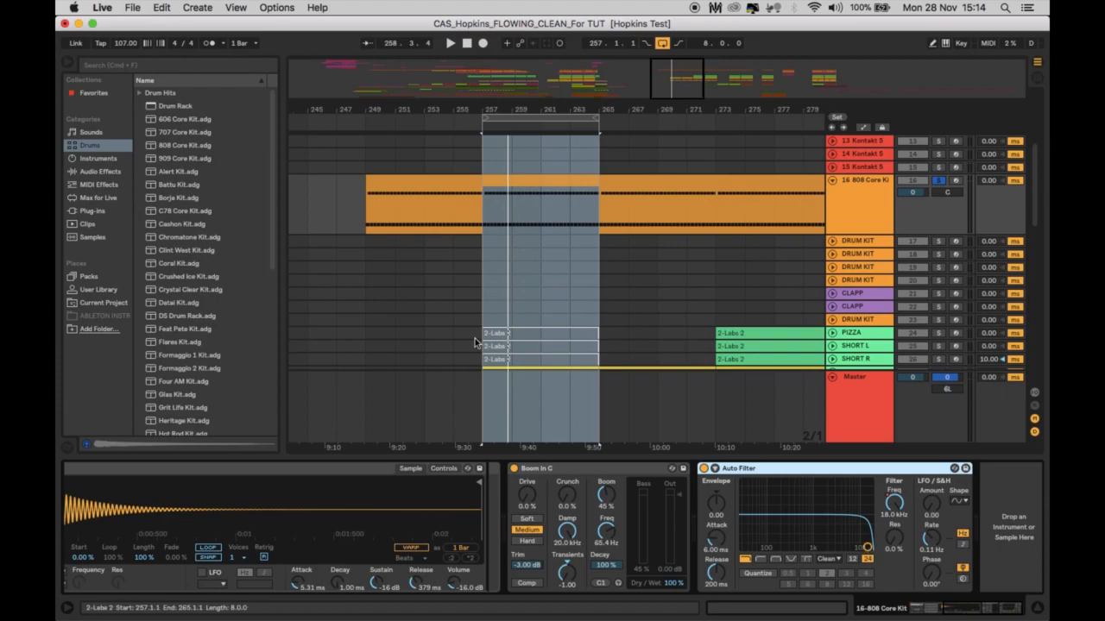
click(168, 67)
text(eq)
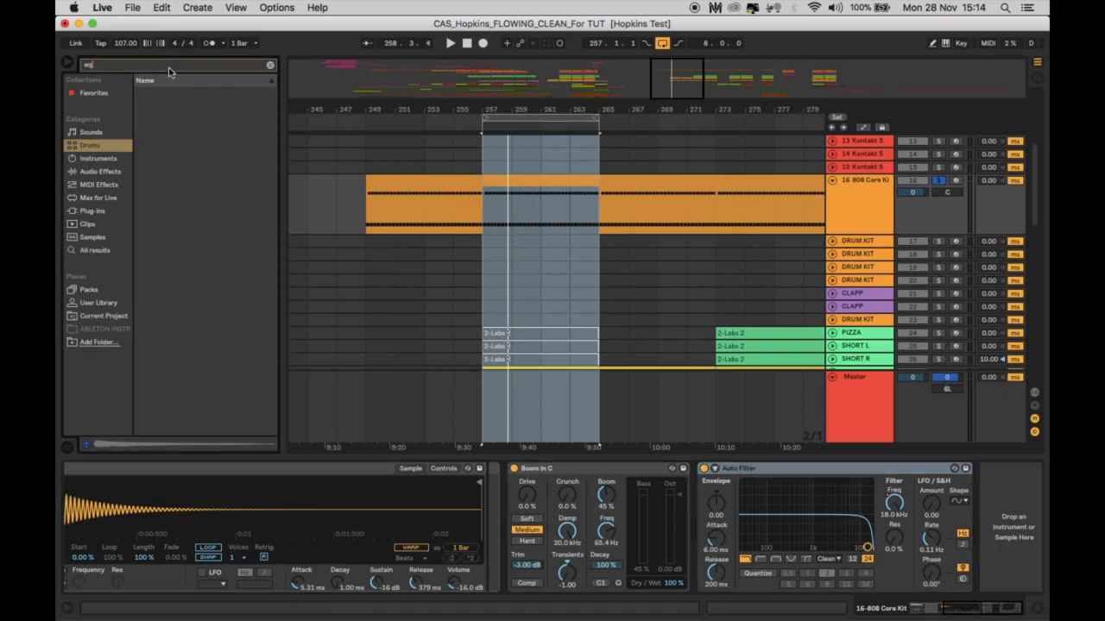
click(105, 162)
click(104, 174)
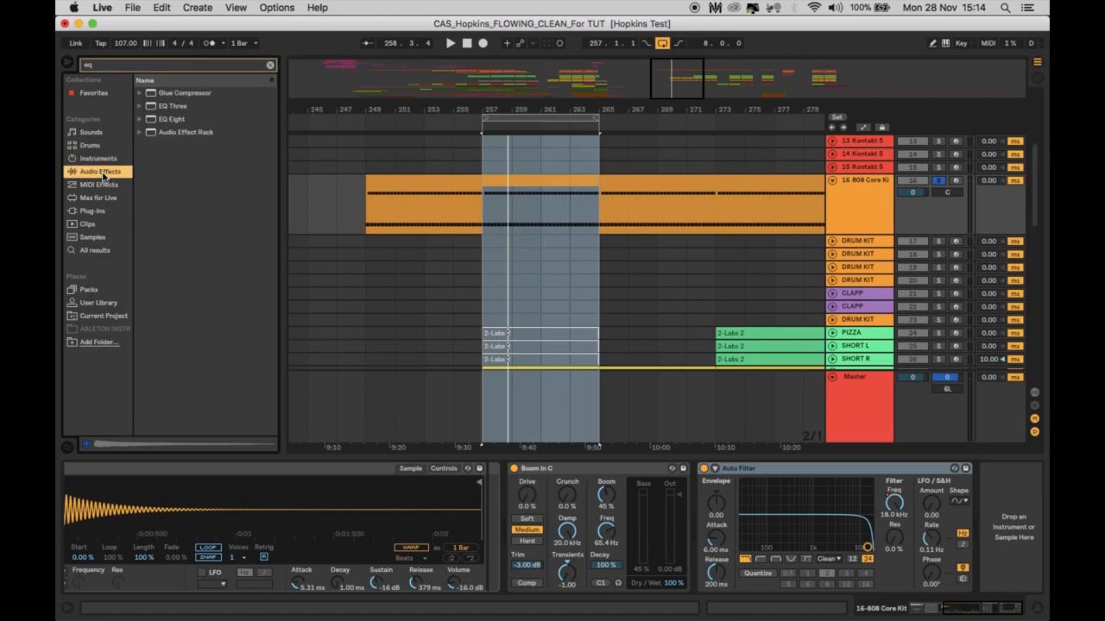
drag(167, 106, 990, 502)
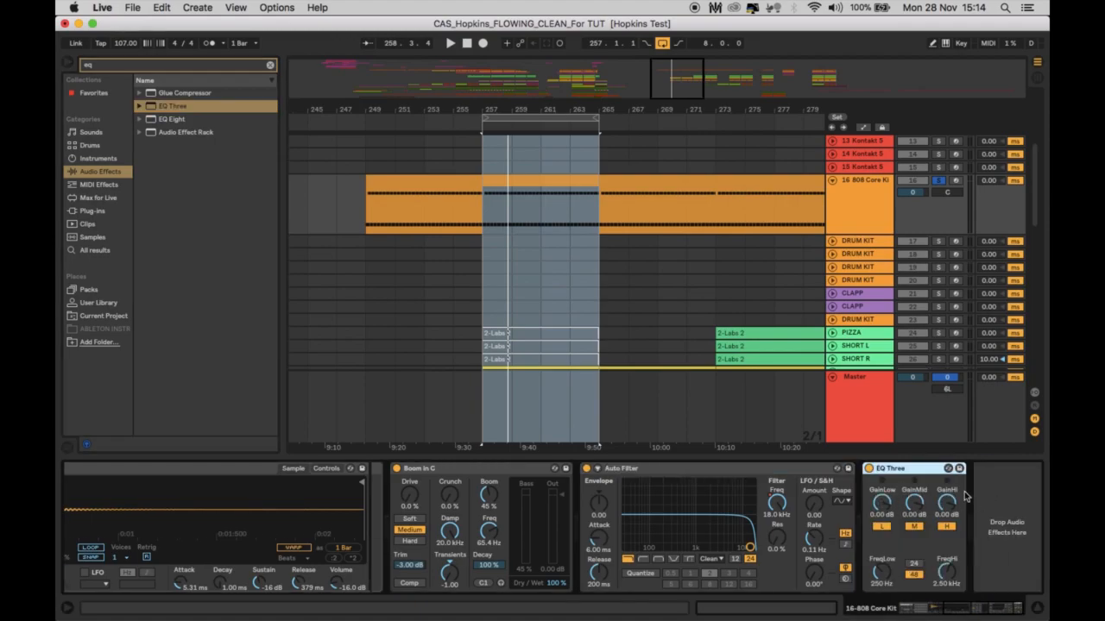
Step: Play the loop briefly with EQ Three in the chain, stop playback, and delete the EQ Three device
key(space)
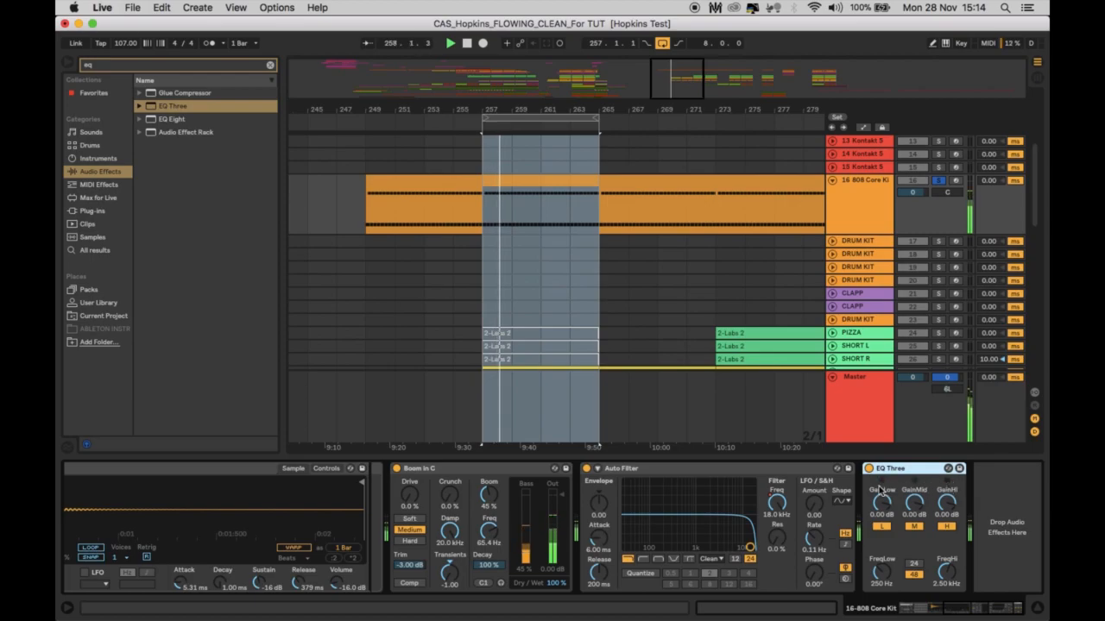
key(space)
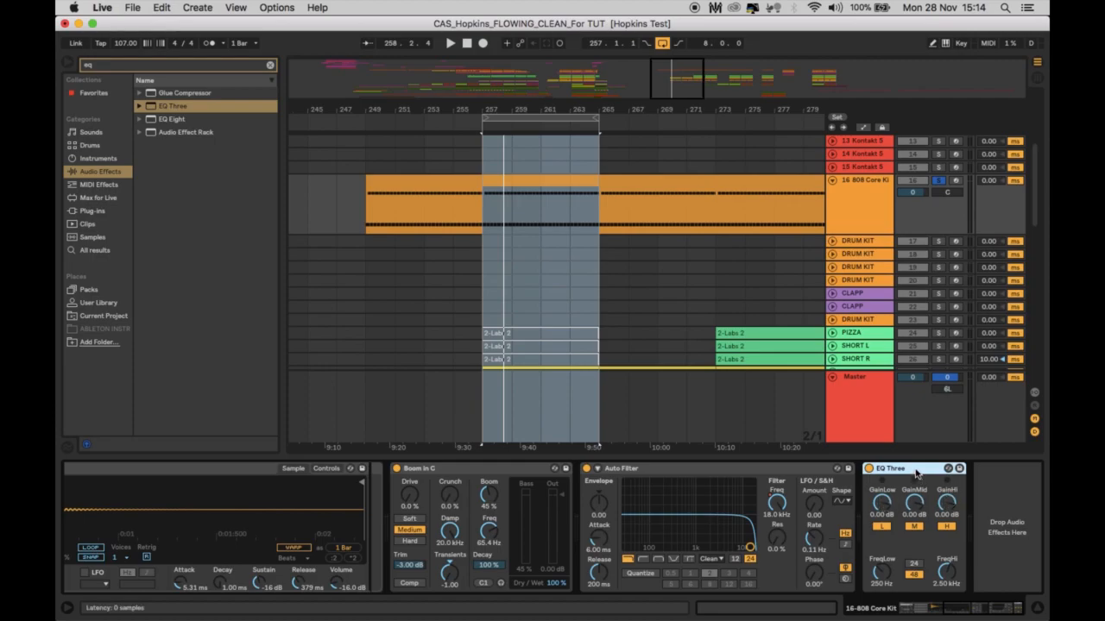
key(Delete)
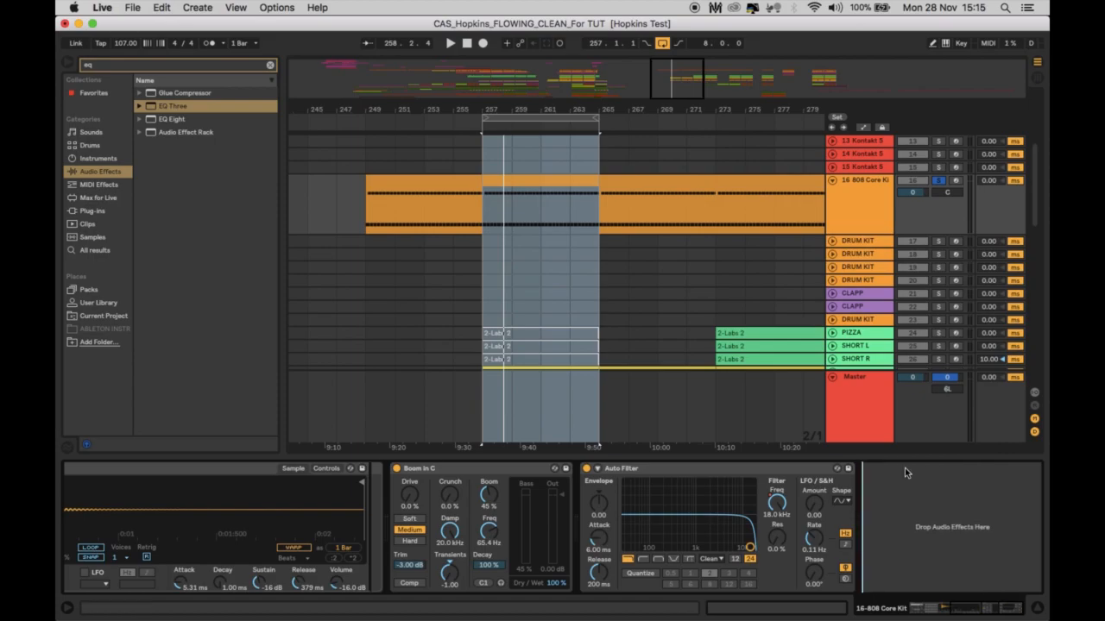
Step: Hide the device view and turn off solo on the 16 808 Core Kit track
click(616, 511)
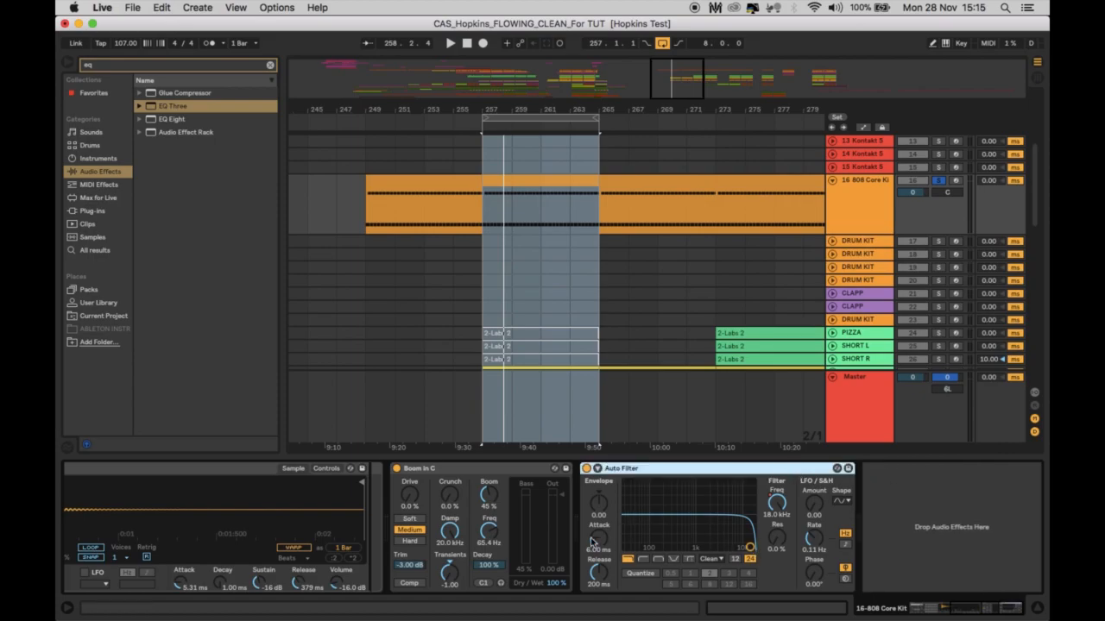
click(1035, 611)
click(563, 184)
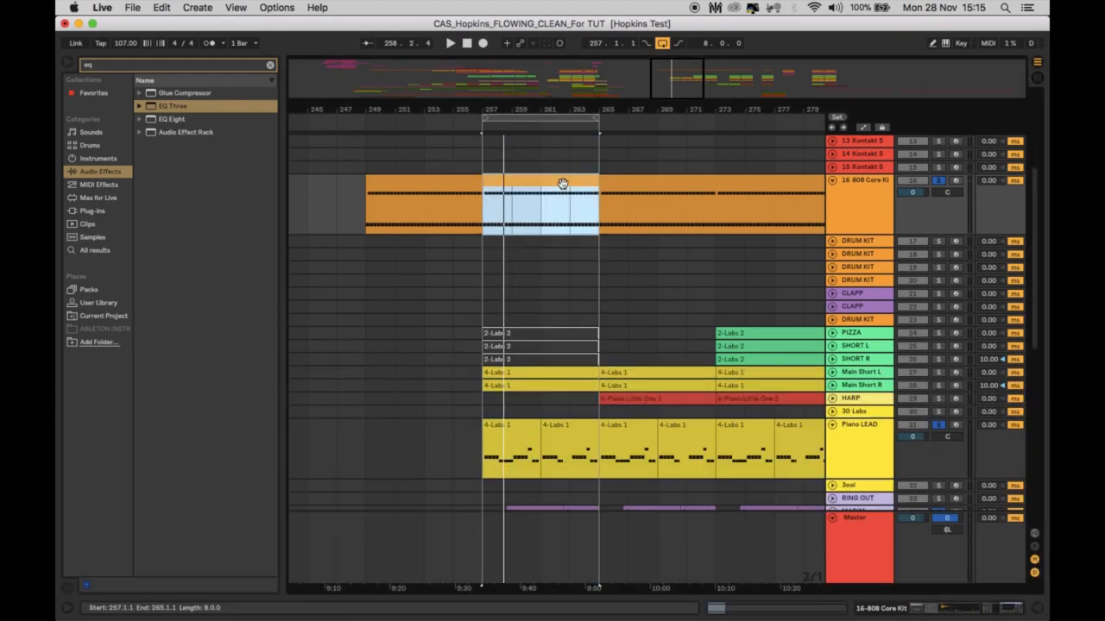
click(852, 190)
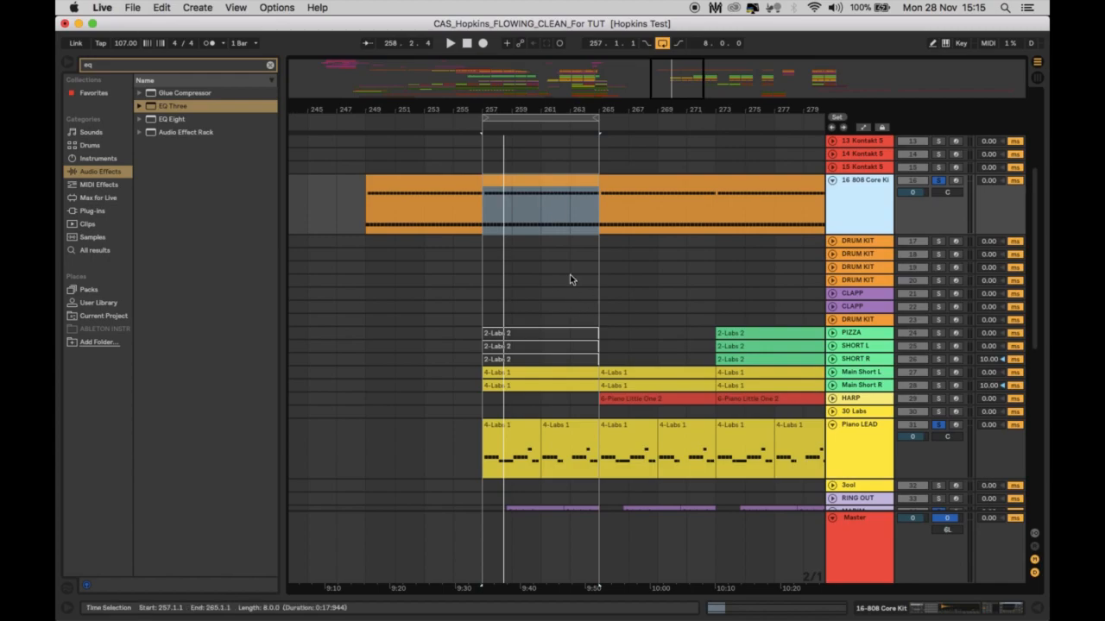
scroll(570, 279, right, 3)
scroll(569, 279, down, 2)
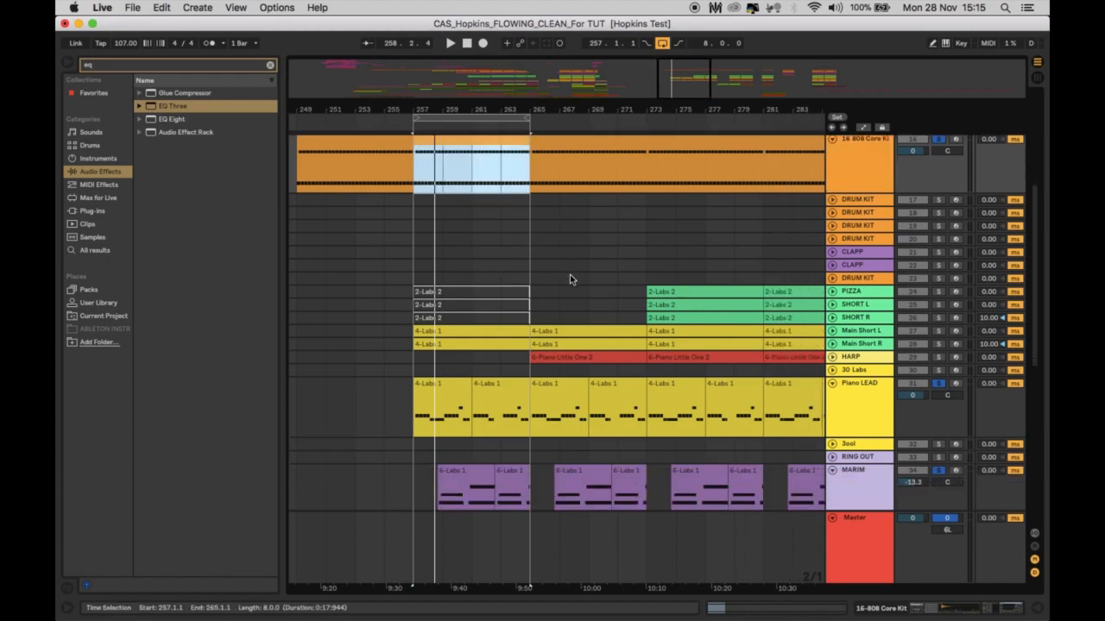
click(939, 140)
Step: Solo the Main Short L and Main Short R tracks and recolour both of their bar 257 clips light green
click(505, 342)
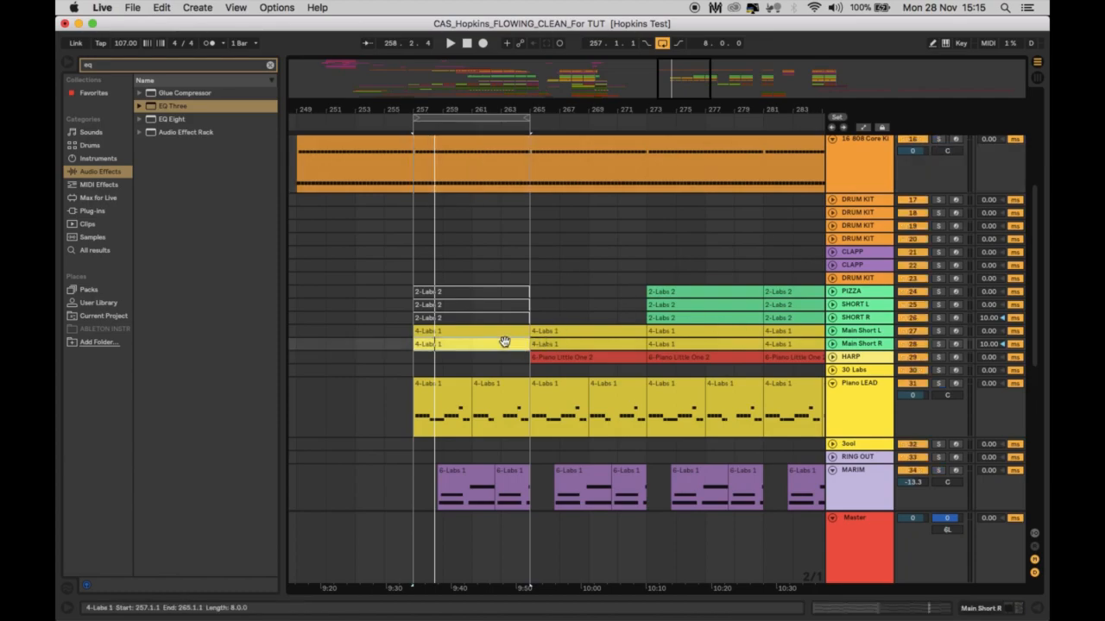
click(939, 344)
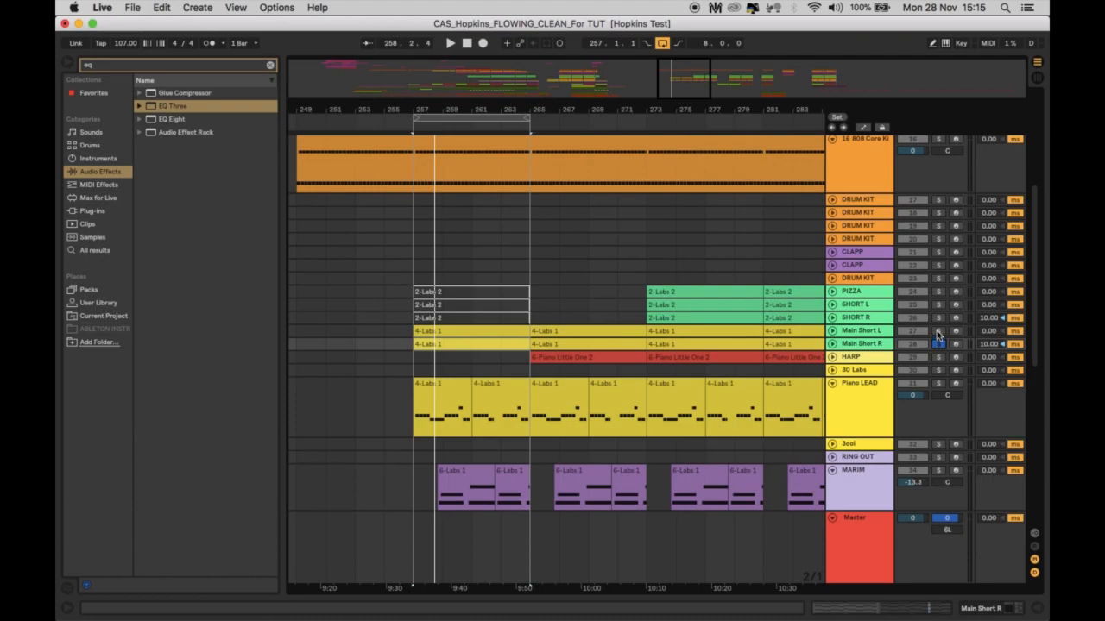
click(469, 332)
shift+click(468, 344)
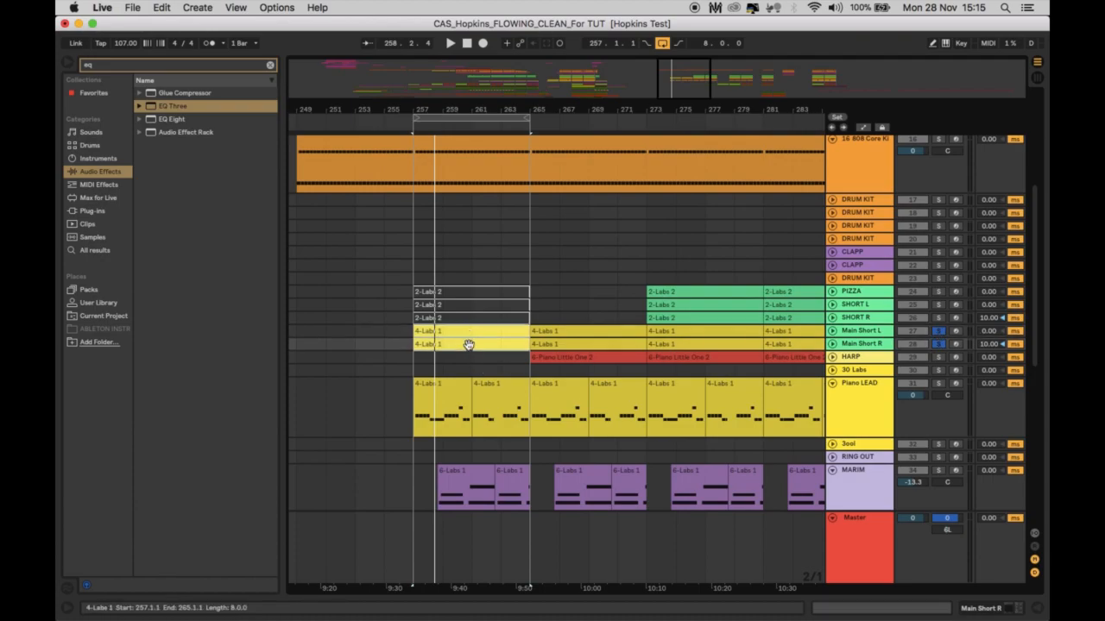
right_click(469, 346)
click(528, 566)
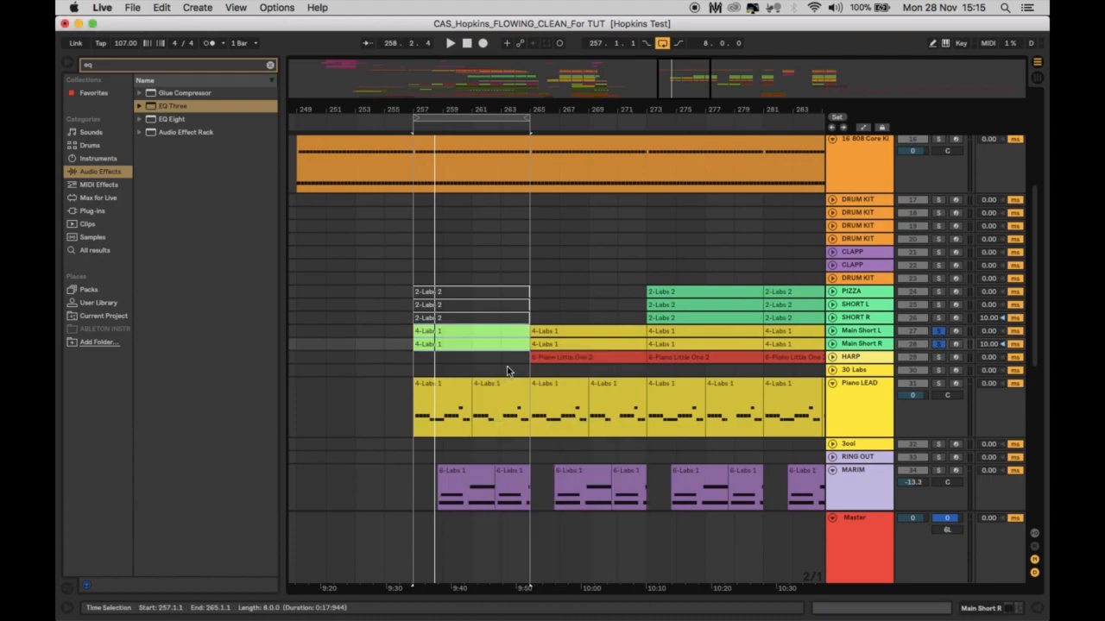
Step: Unfold the Main Short R and Main Short L tracks and select the Main Short L track
click(832, 343)
click(833, 332)
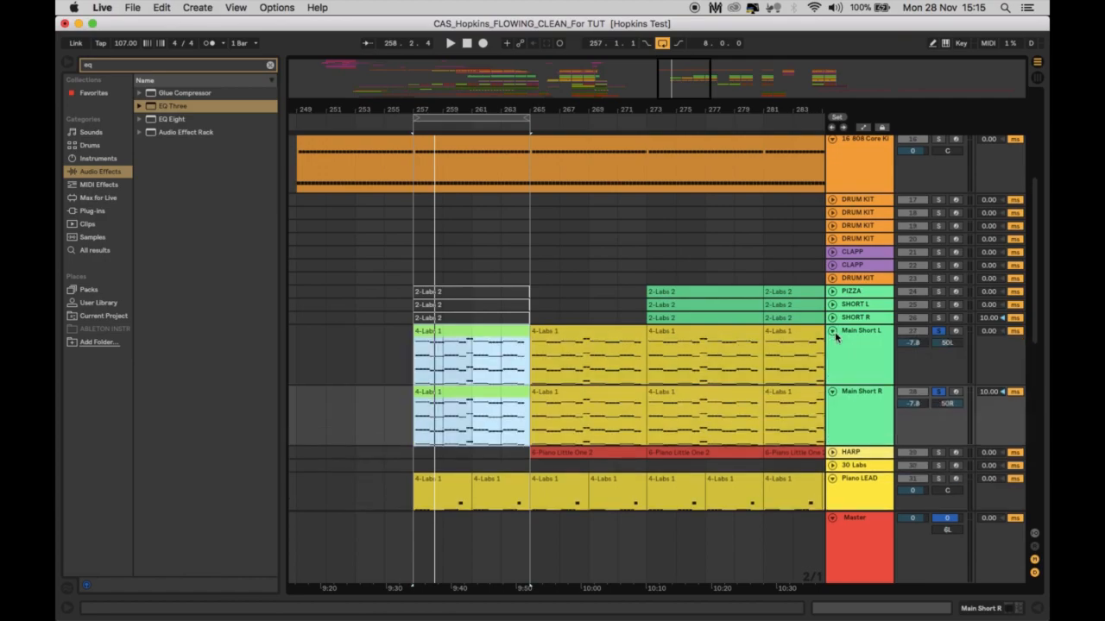
click(860, 338)
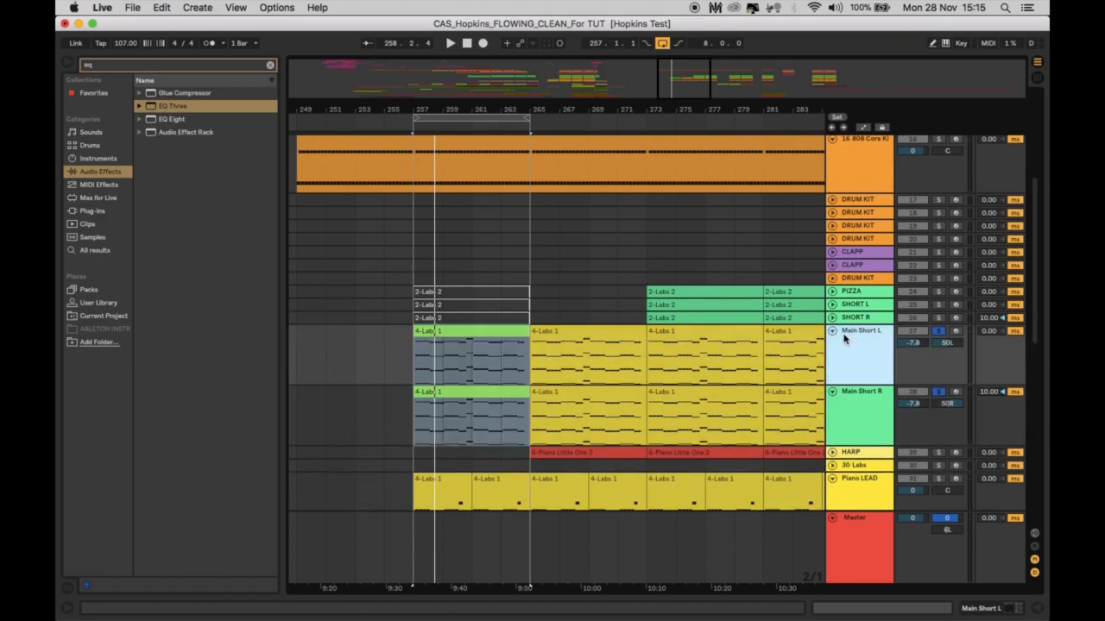
Step: Compare the hard-panned Main Short L and Main Short R tracks, selecting each in turn
scroll(859, 237, down, 3)
scroll(864, 272, up, 8)
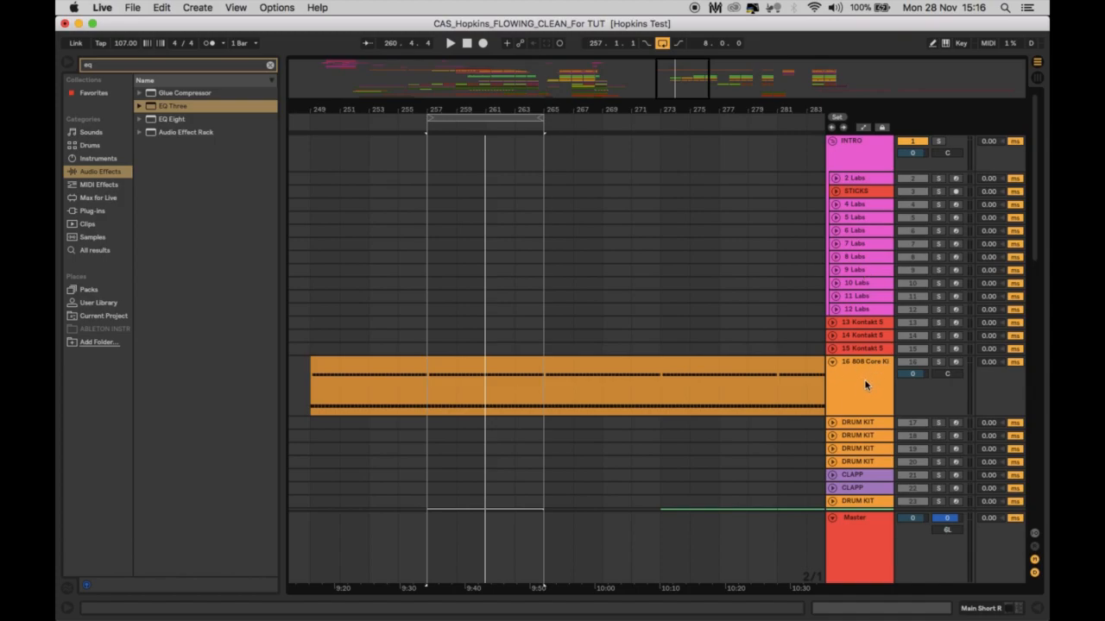
scroll(864, 379, down, 8)
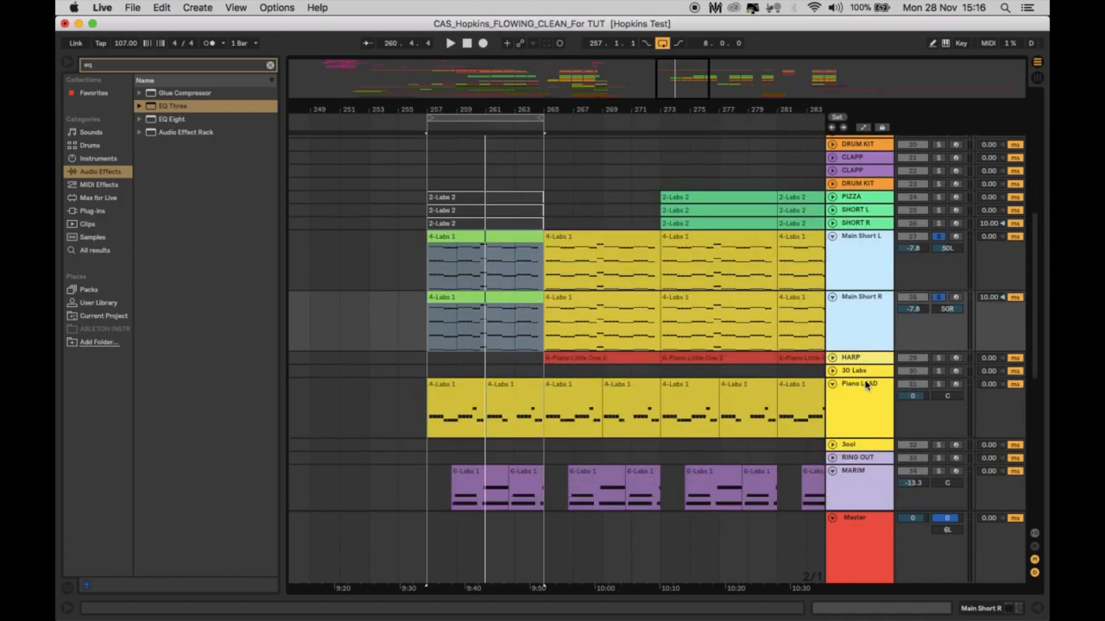
click(865, 279)
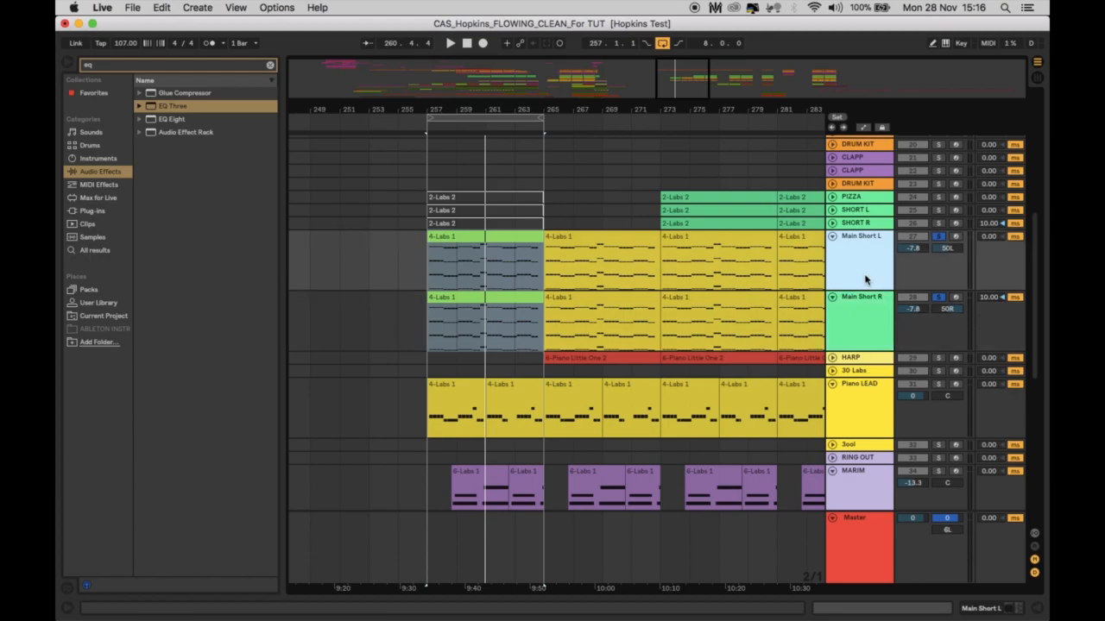
click(864, 321)
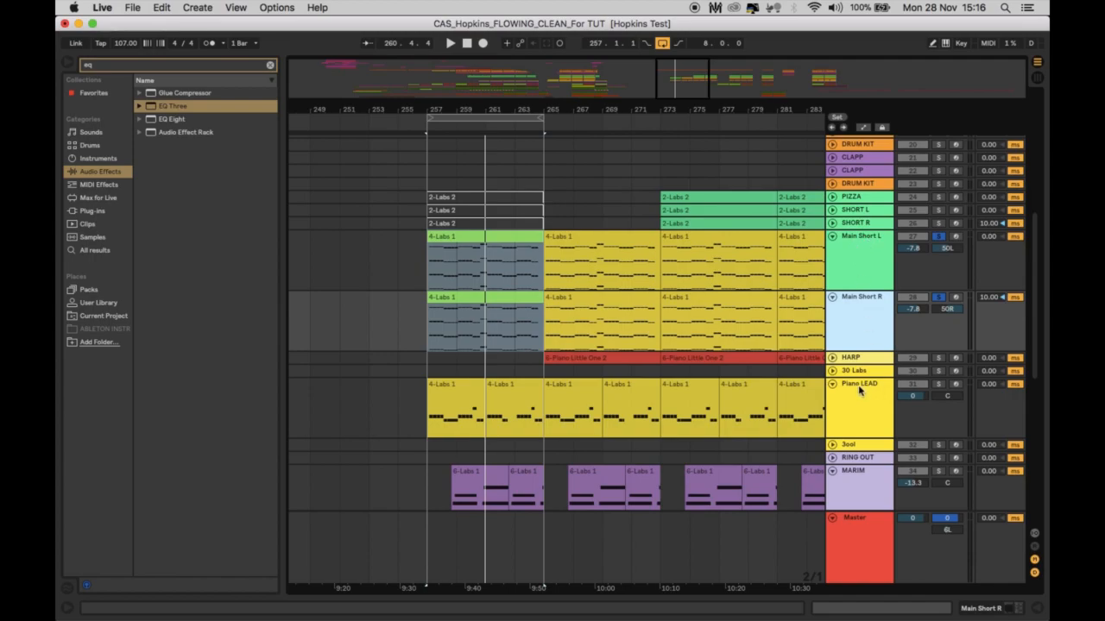
click(870, 242)
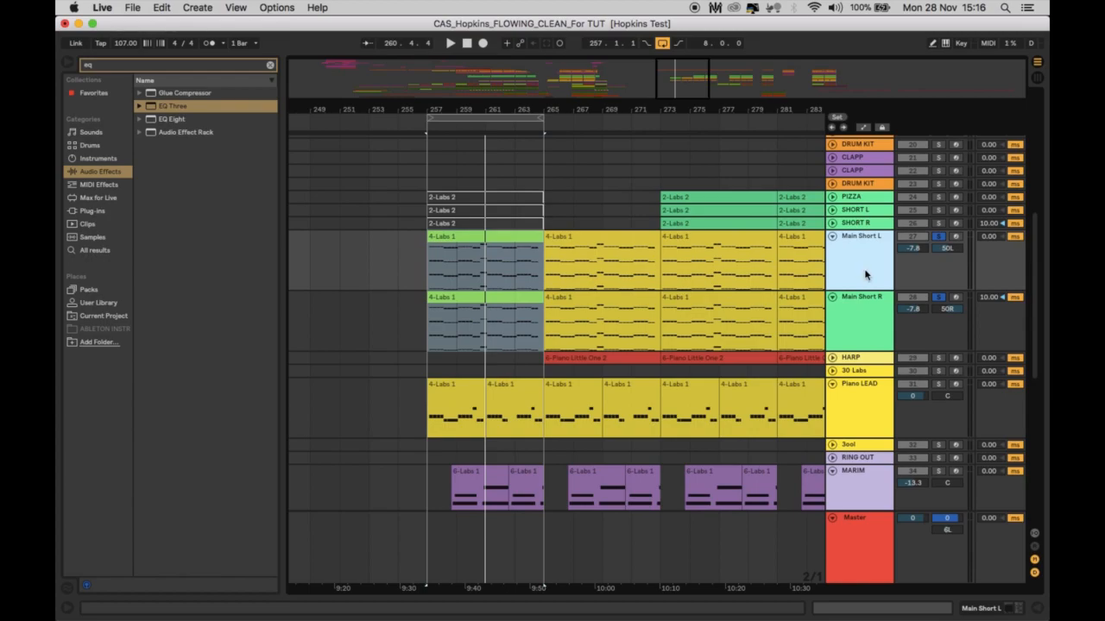
Step: Select the loop range from bar 257 to 265, play it, and add Piano LEAD to the soloed tracks
click(506, 114)
key(space)
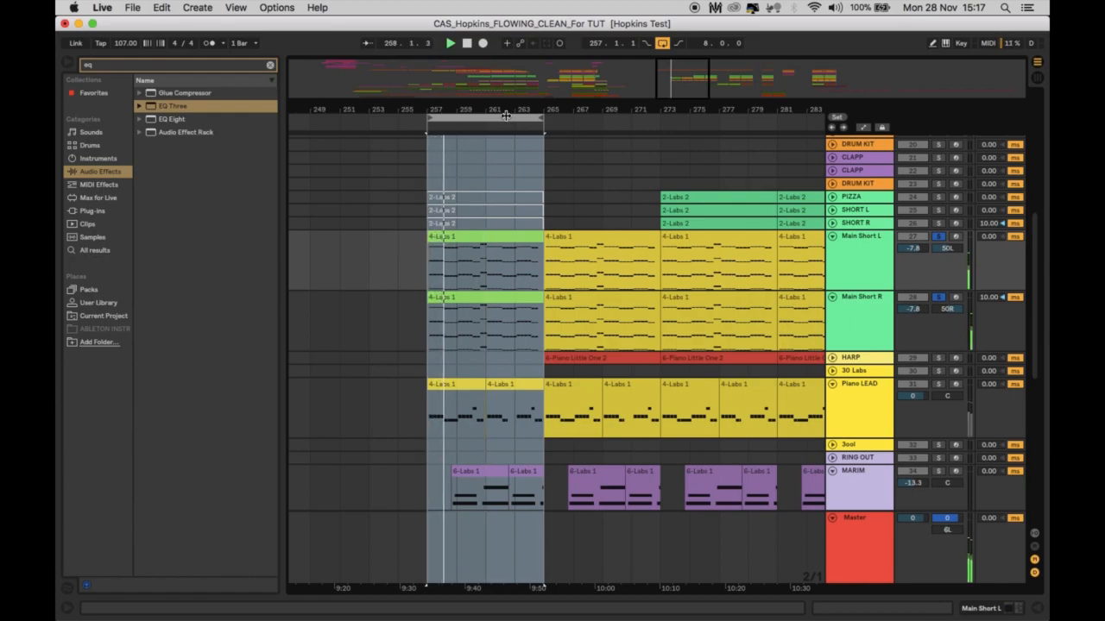
click(940, 386)
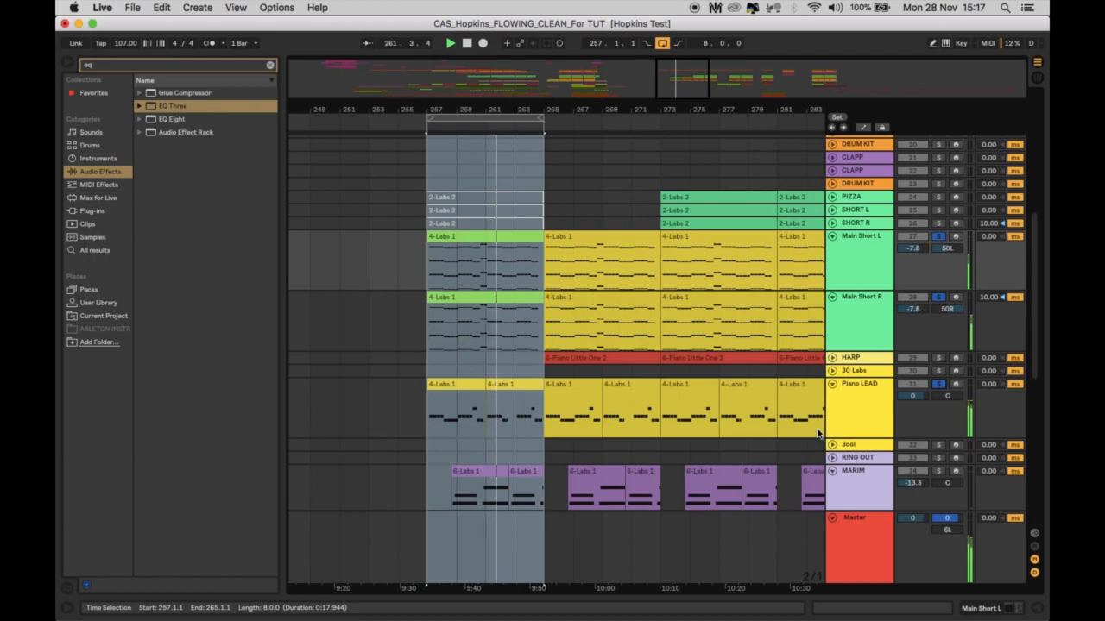
Step: Clear the track solos during playback and show the Piano LEAD track's devices
scroll(604, 427, down, 2)
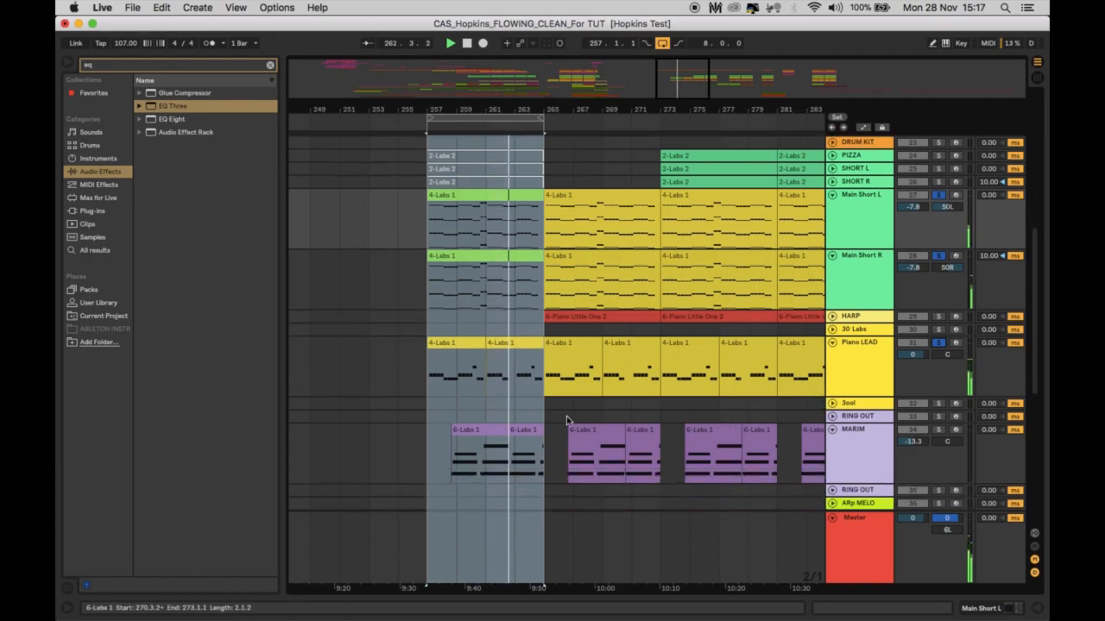
click(938, 429)
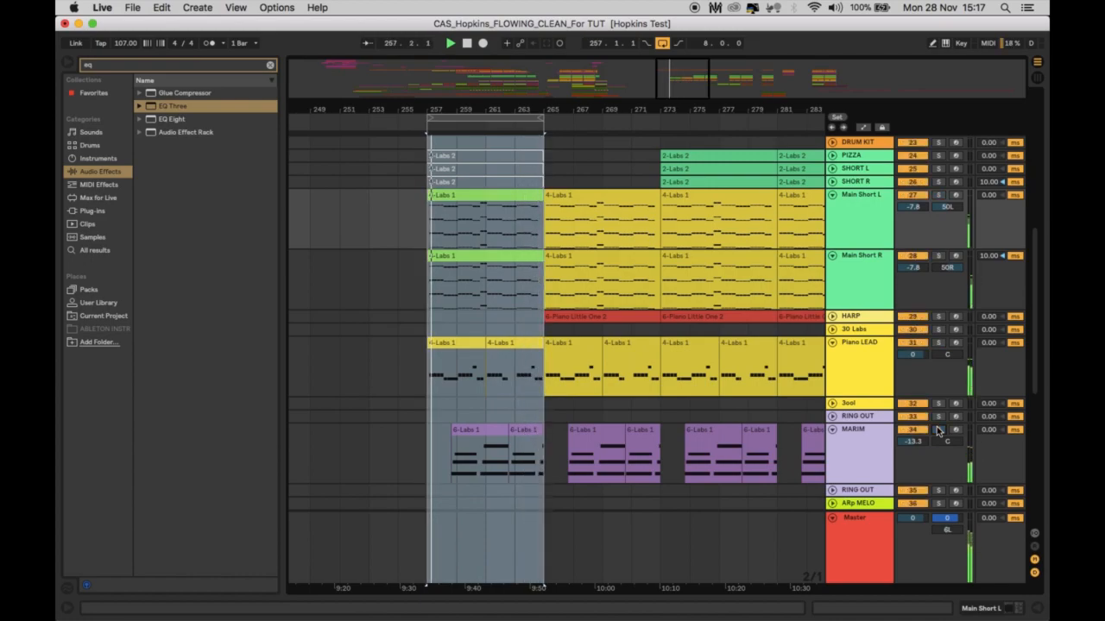
click(857, 221)
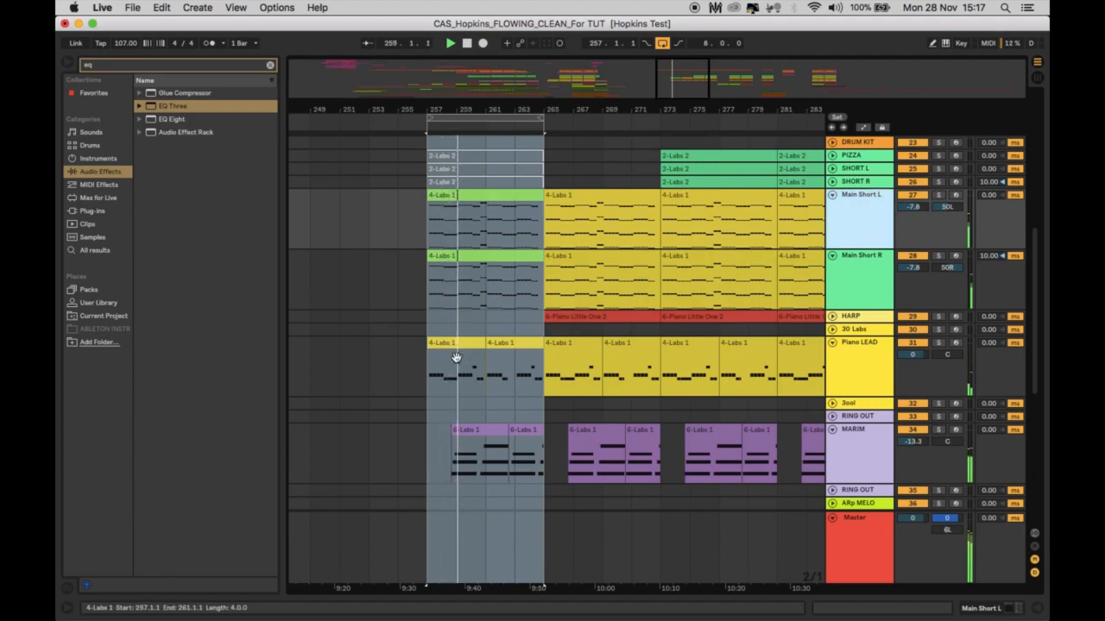
double_click(866, 363)
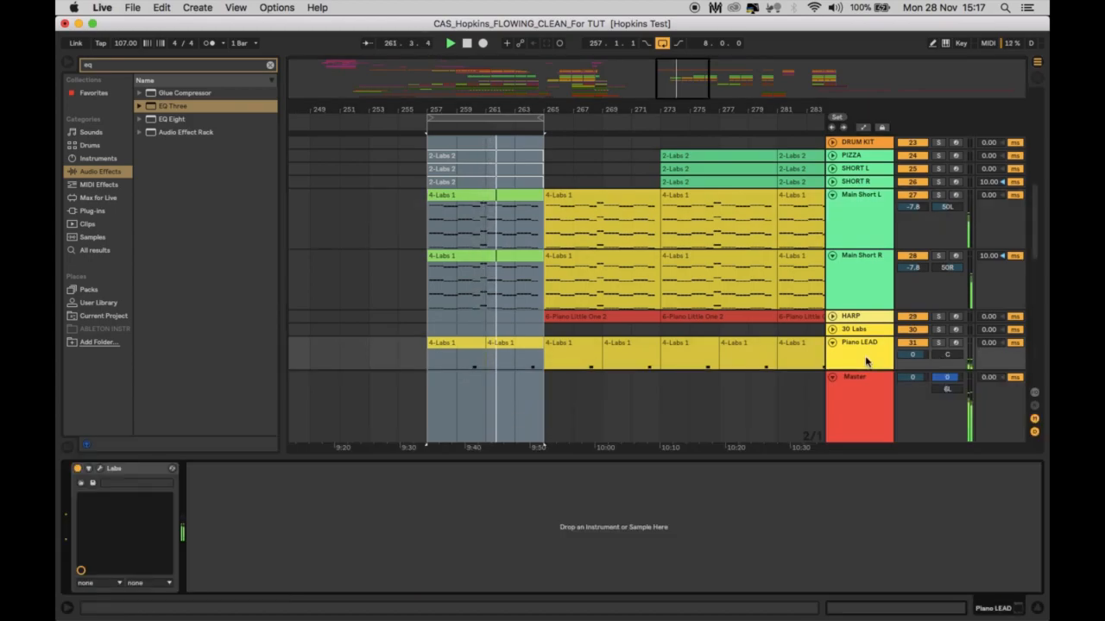
Step: Show the Main Short L track's device chain and select its Utility and Labs devices in turn
double_click(866, 363)
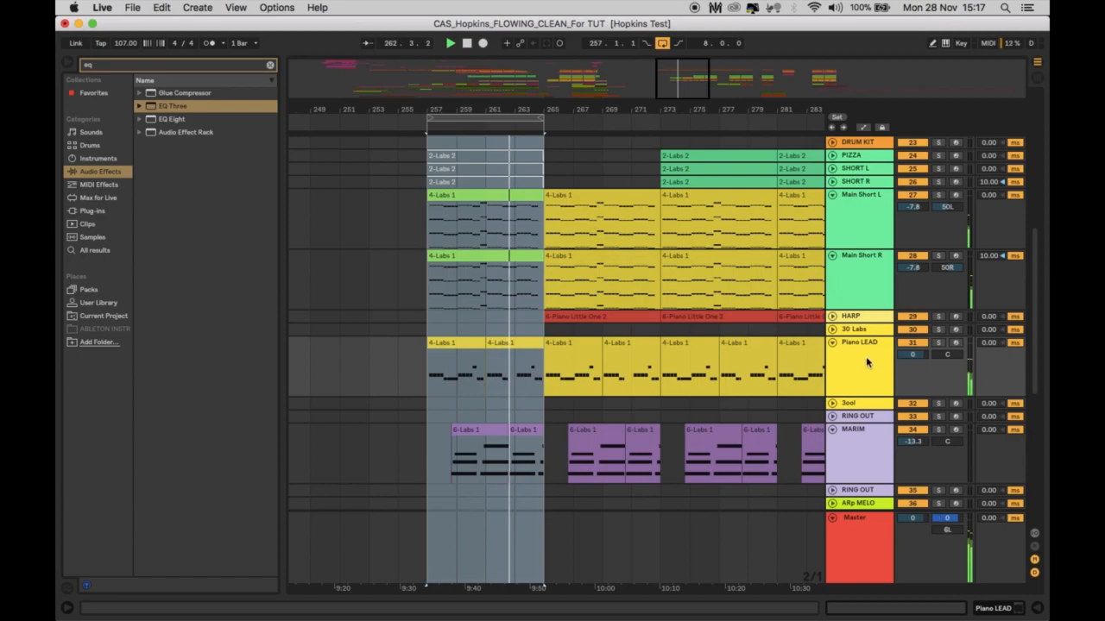
click(863, 233)
click(863, 276)
click(862, 227)
double_click(856, 211)
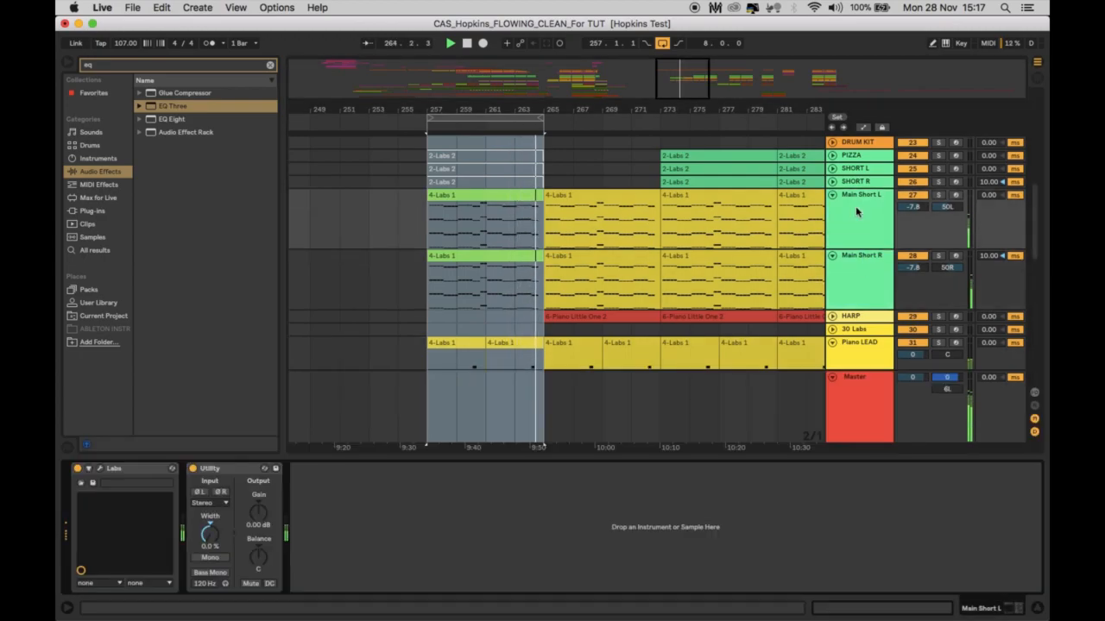
click(213, 470)
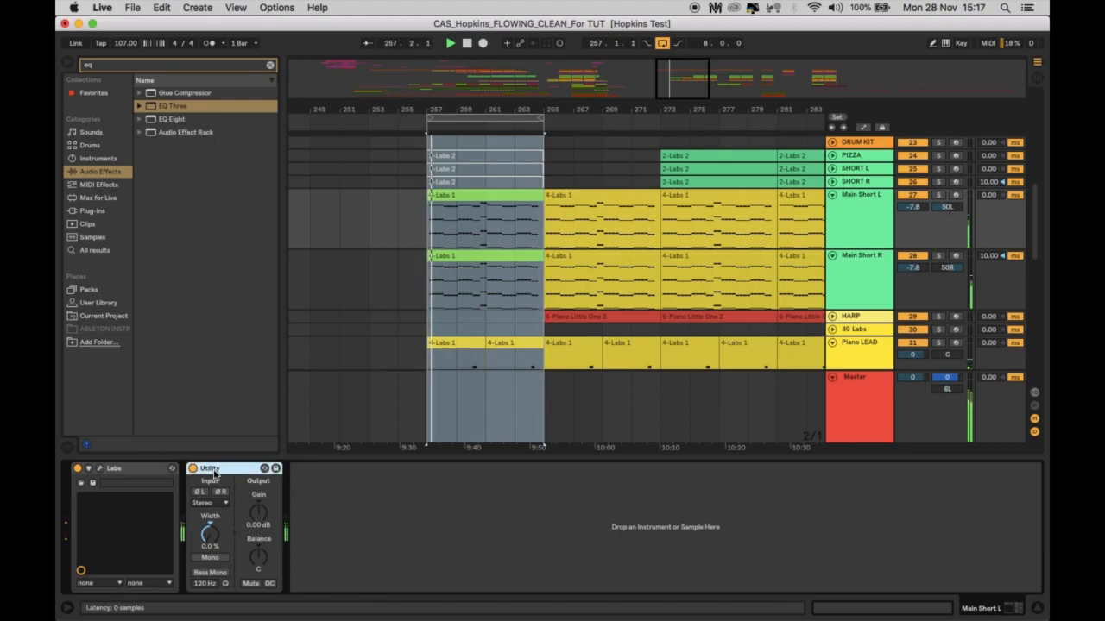
click(132, 474)
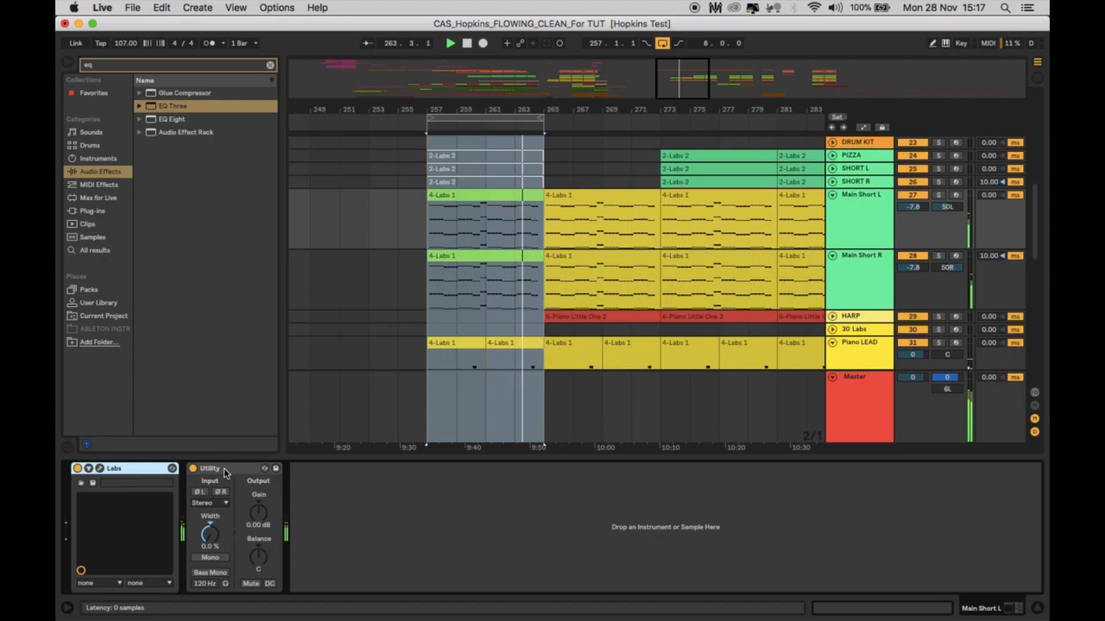
click(225, 471)
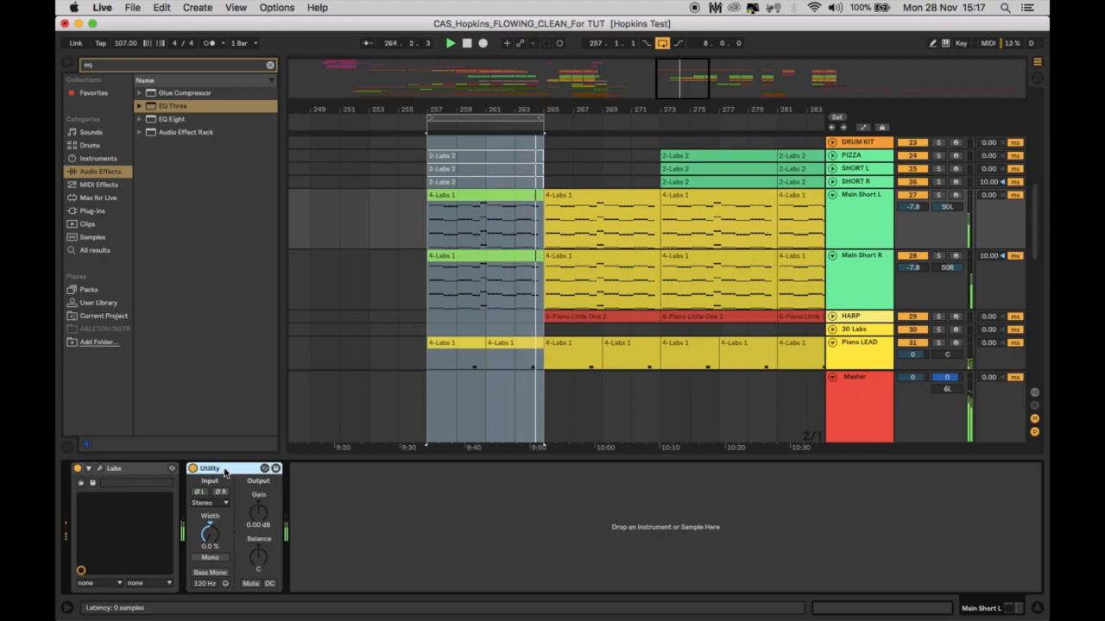
Step: Solo the Main Short L track and reset its panning to centre
click(508, 195)
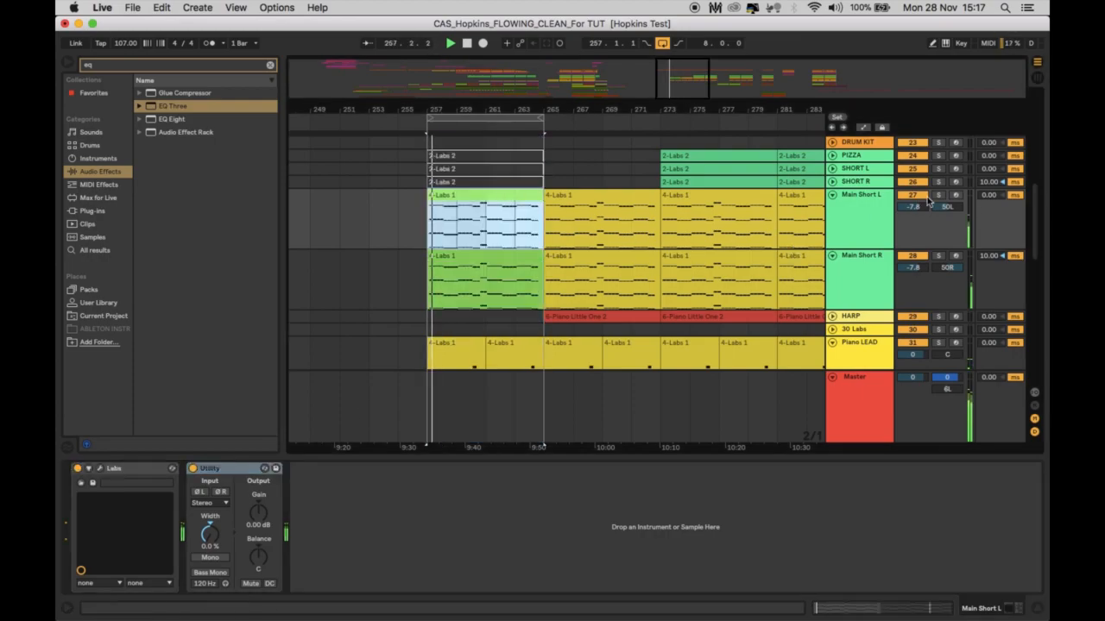
click(863, 208)
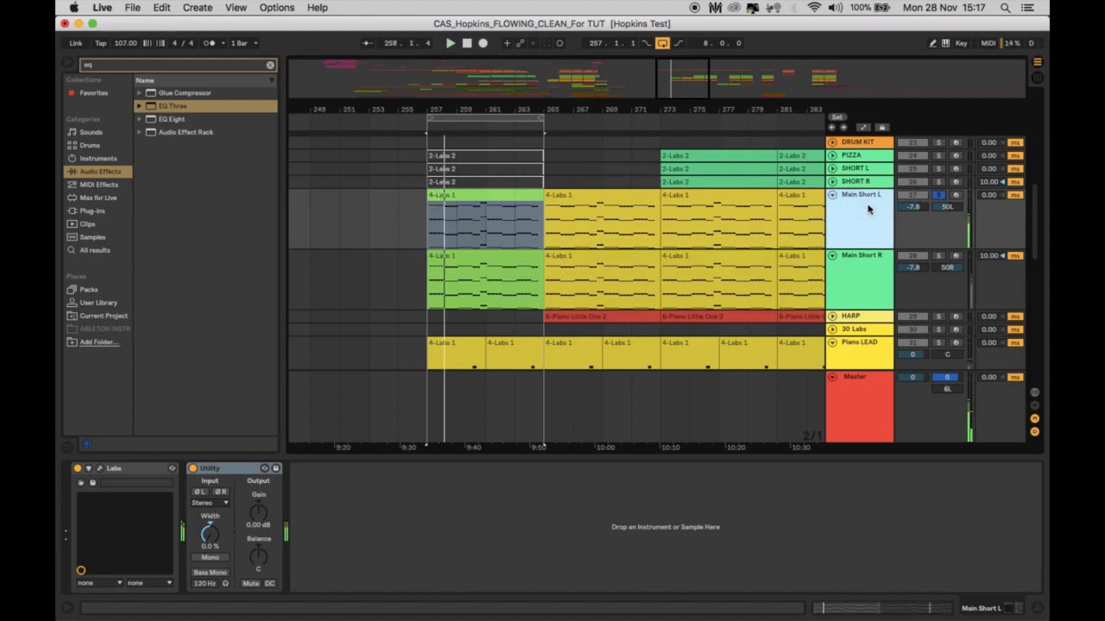
click(954, 208)
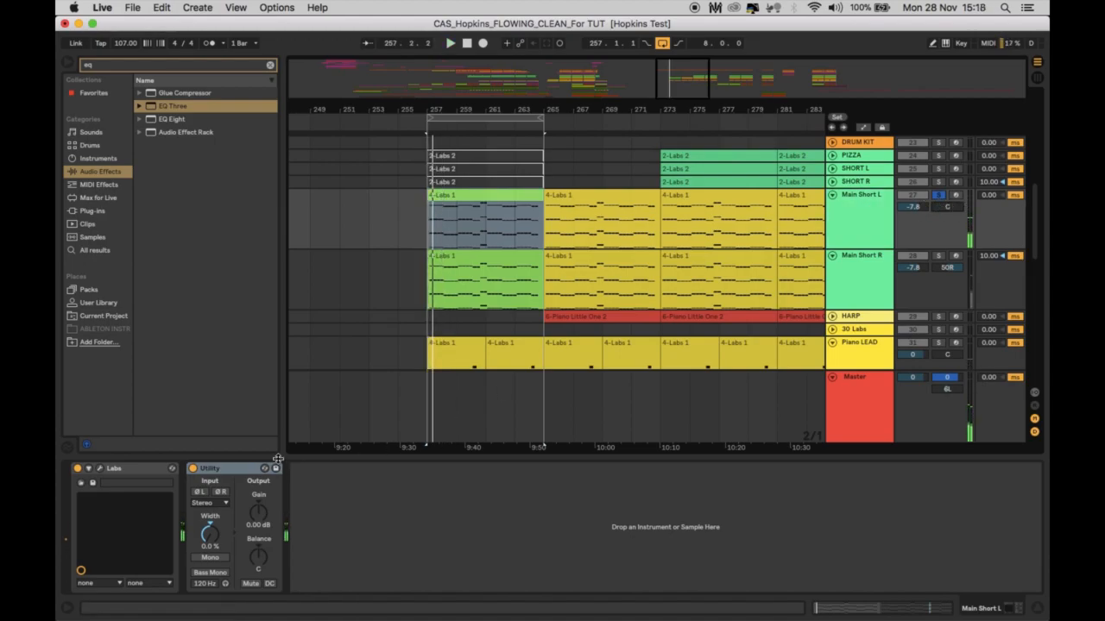
Step: Turn off the Utility effect on Main Short L and try panning the track to 50R before recentring it
click(193, 469)
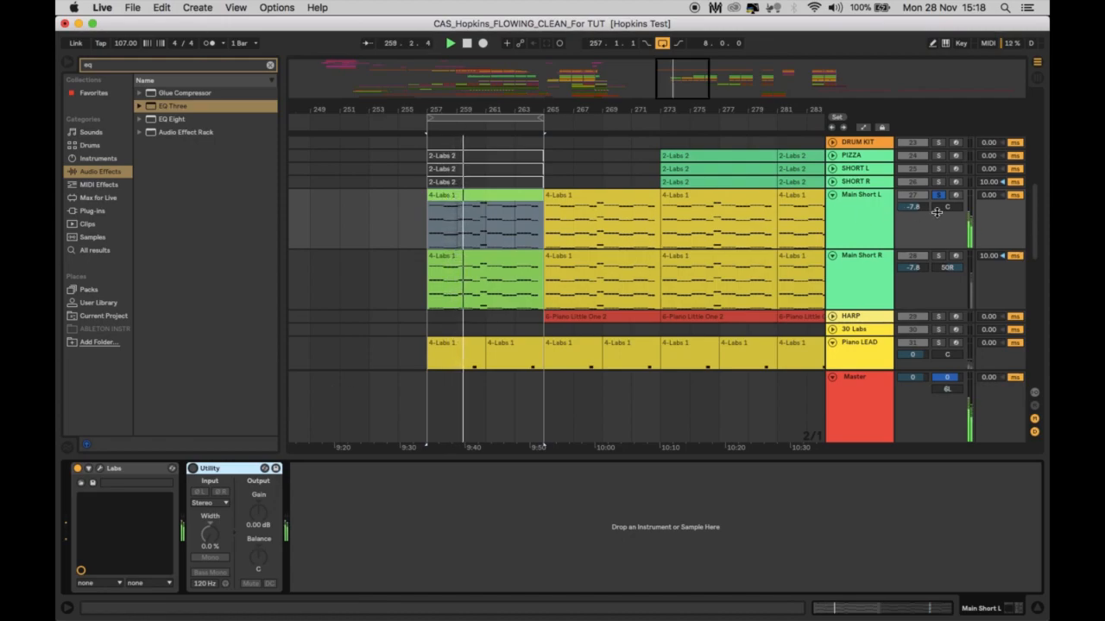
drag(946, 208, 946, 259)
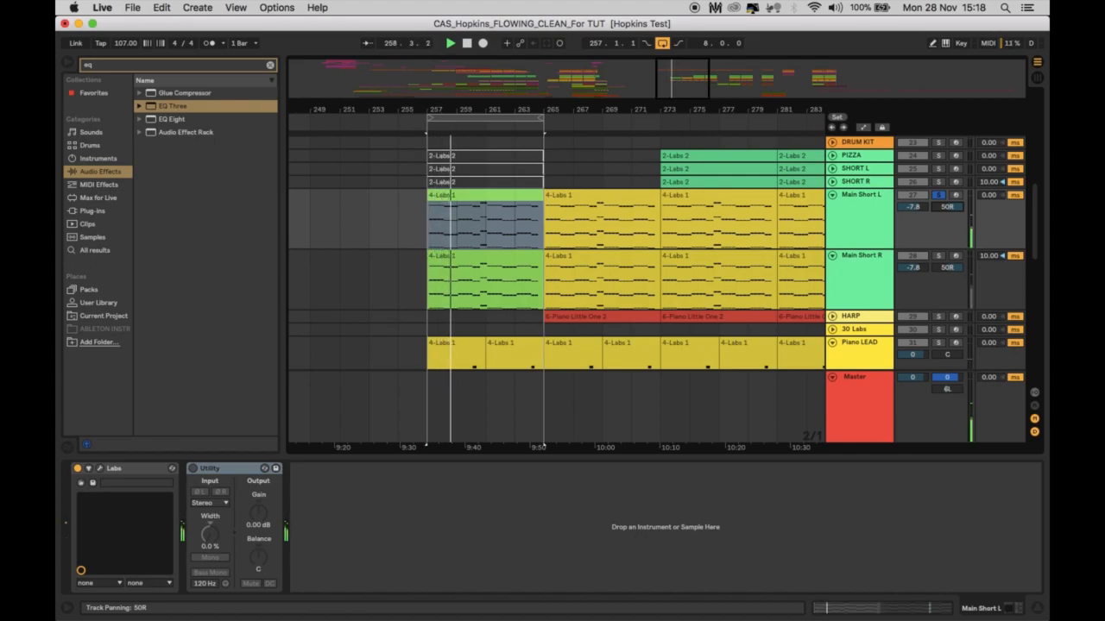
double_click(943, 208)
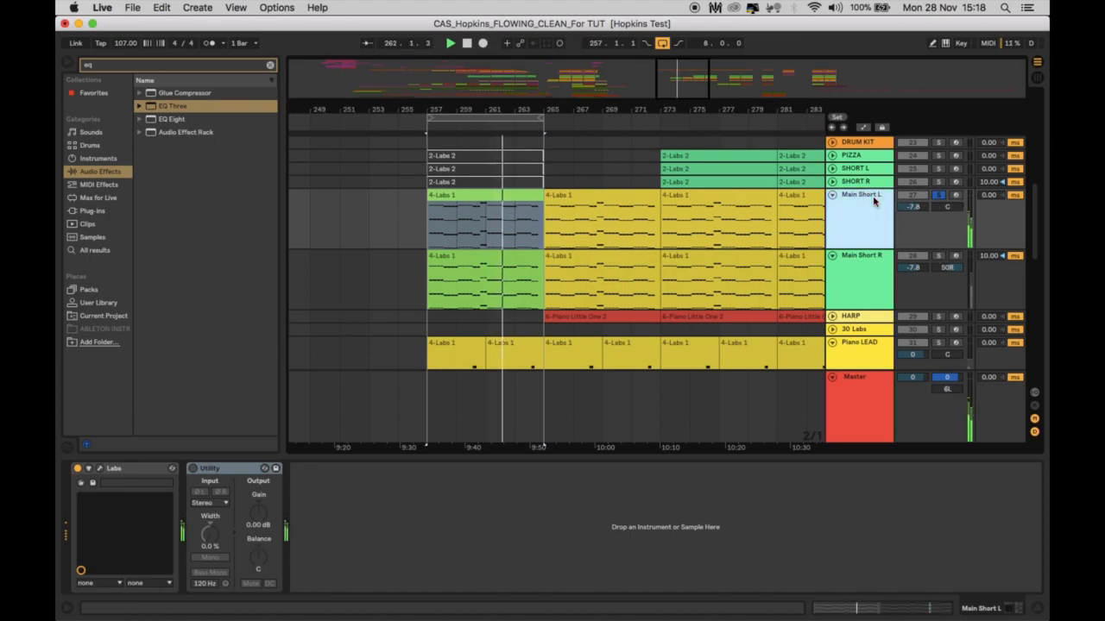
Step: Find Utility in the browser, add a fresh copy to Main Short L and delete the switched-off one
click(223, 469)
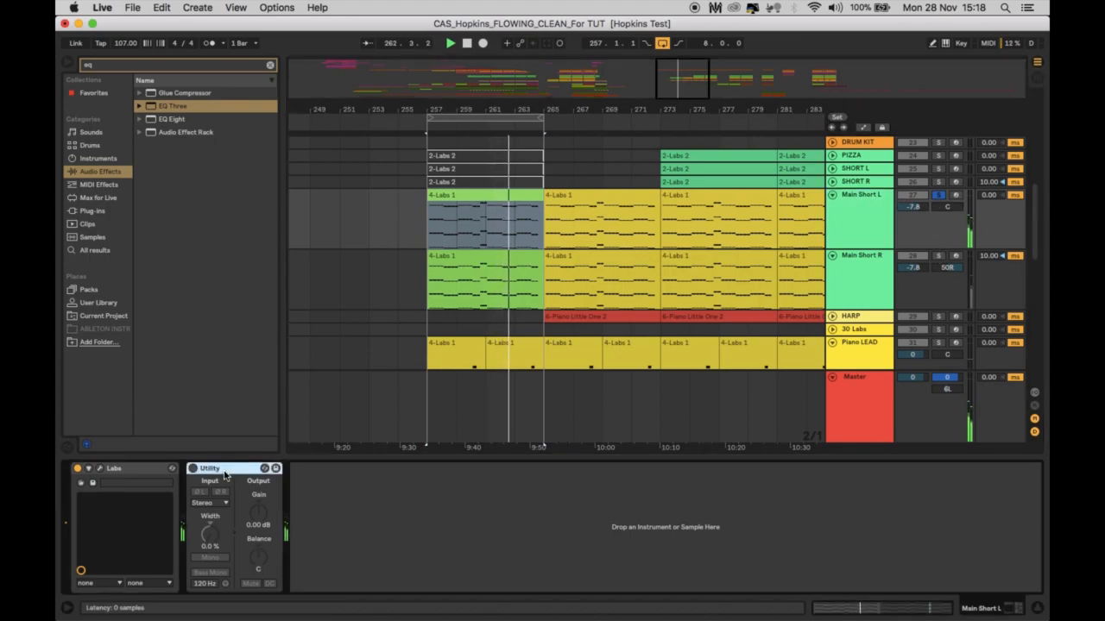
click(121, 65)
text(util)
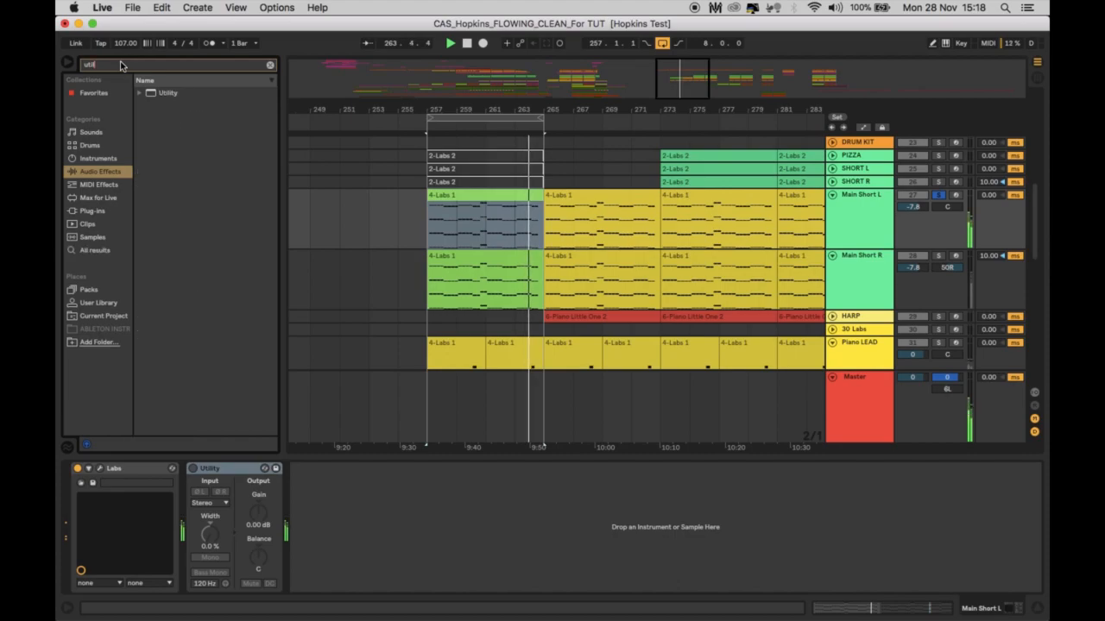
click(157, 94)
drag(158, 98, 349, 487)
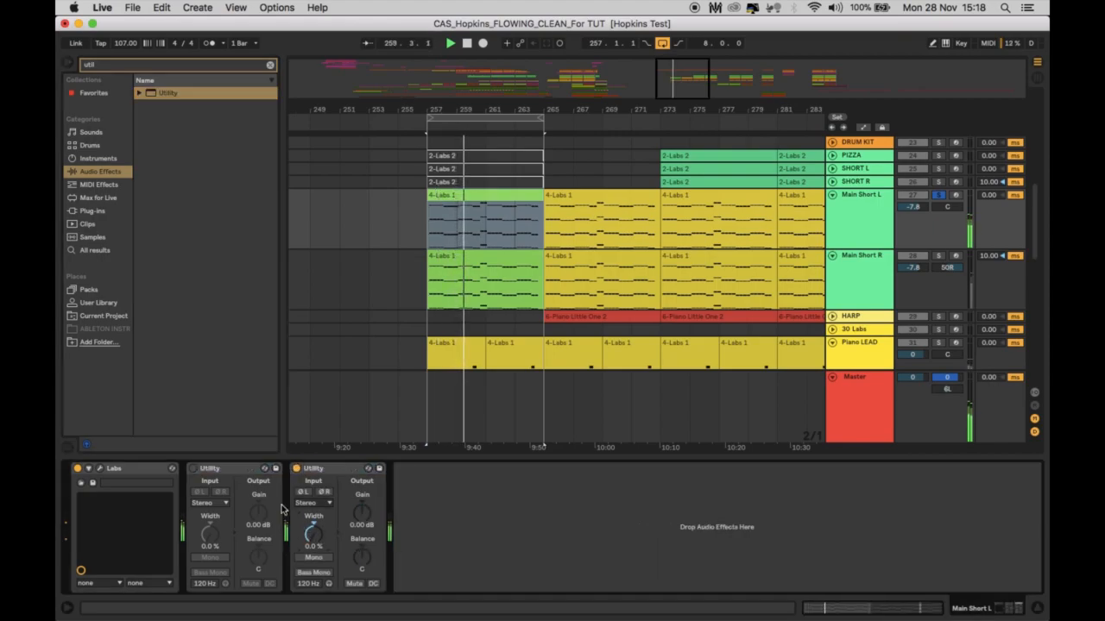
click(231, 470)
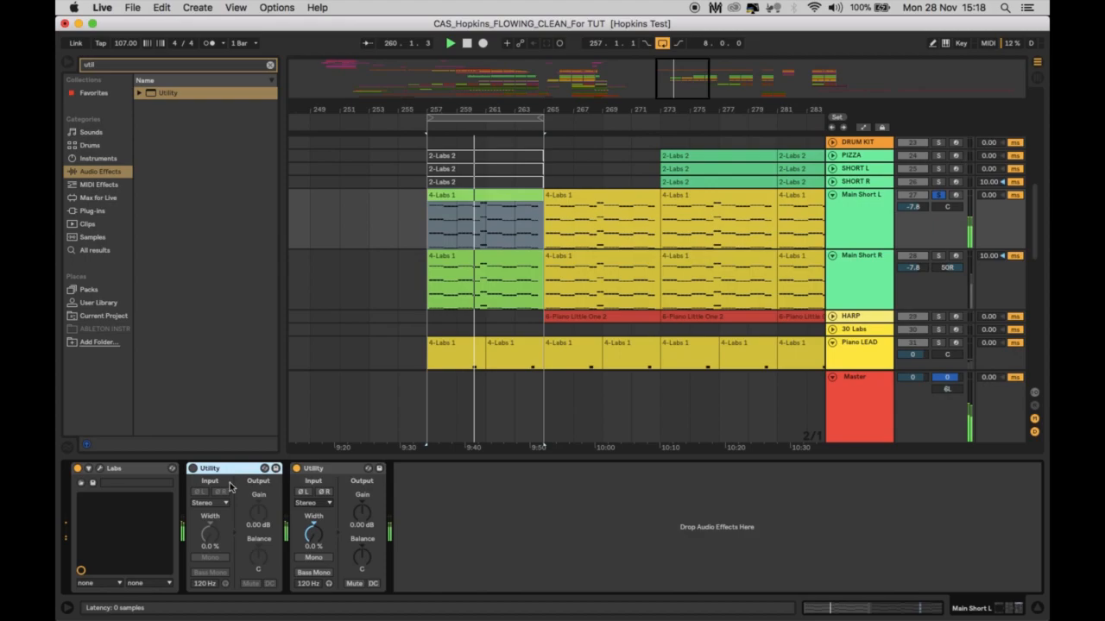
key(Delete)
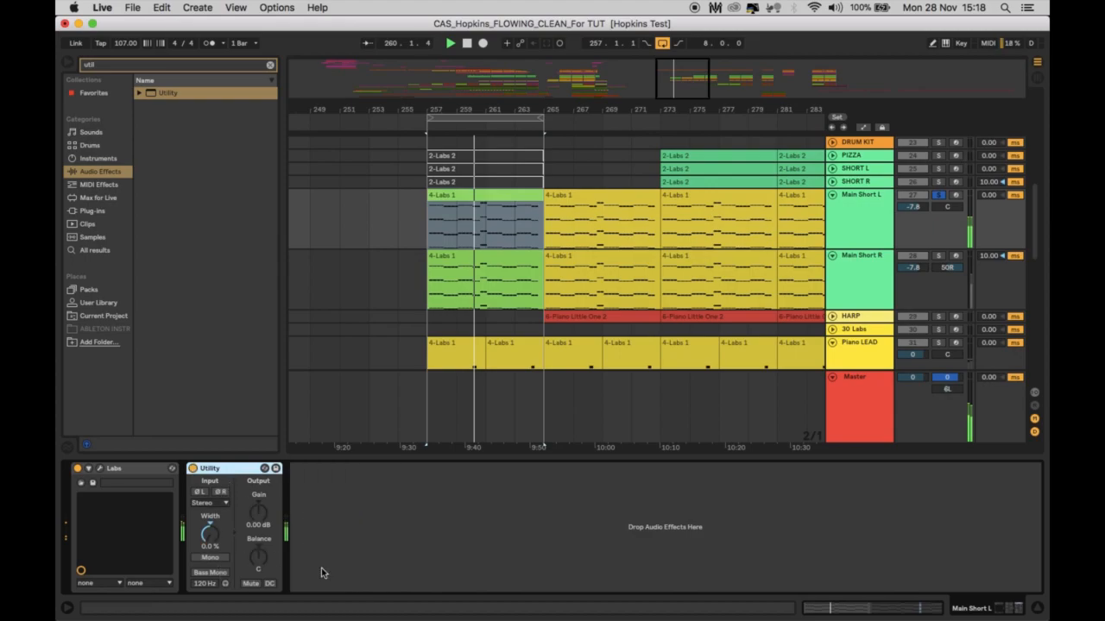
Step: Try the Utility's left phase invert and Left channel mode, then return the input mode to Stereo
click(200, 492)
click(201, 494)
click(217, 502)
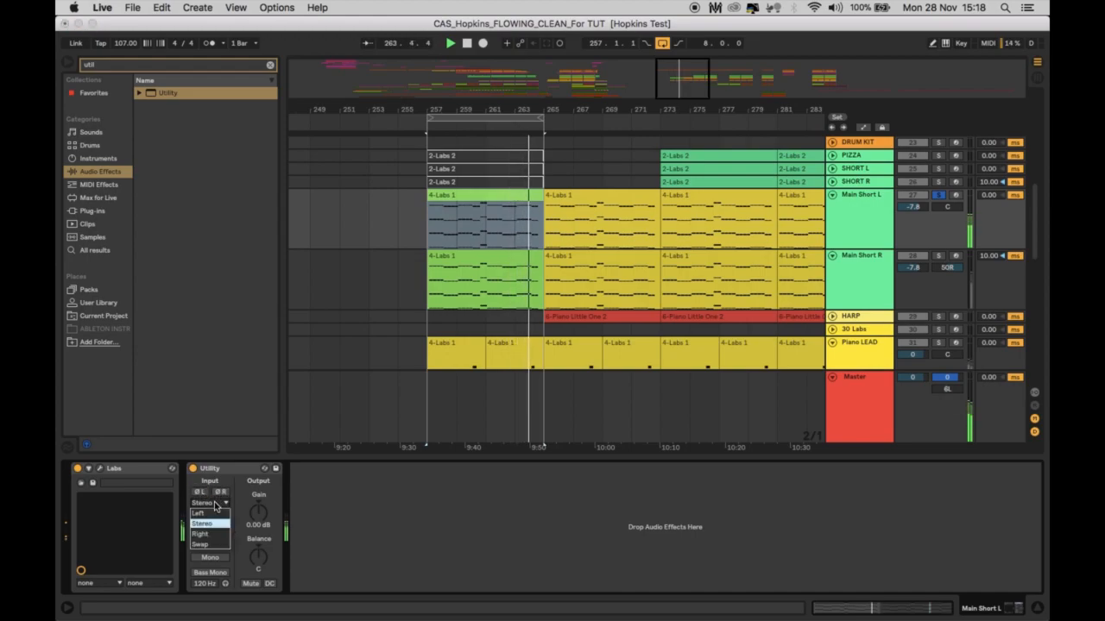
click(214, 508)
click(214, 504)
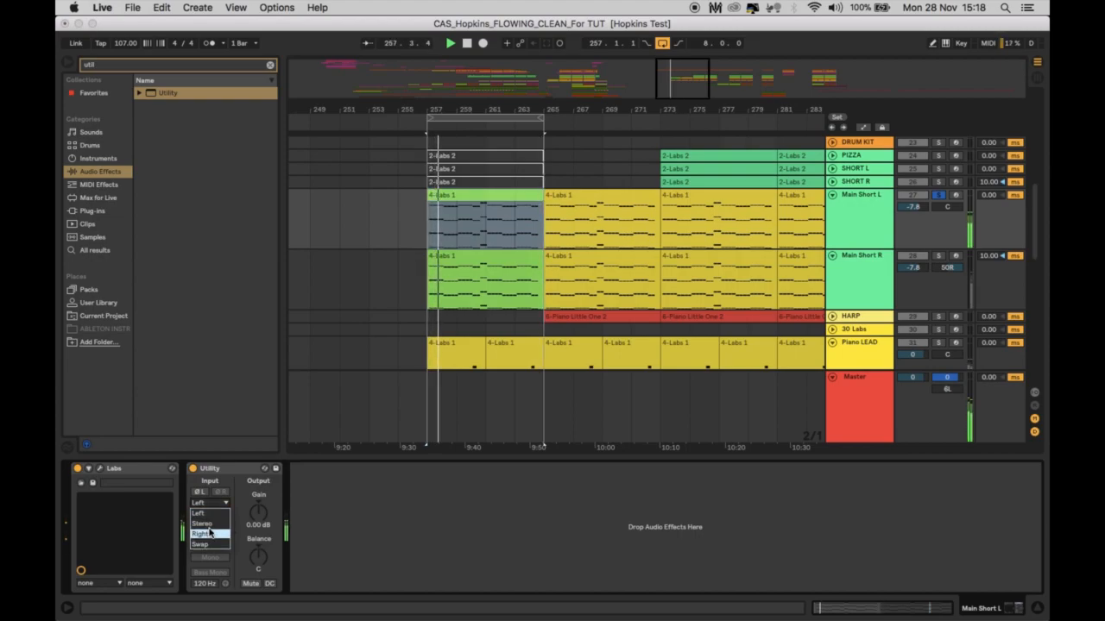
click(208, 523)
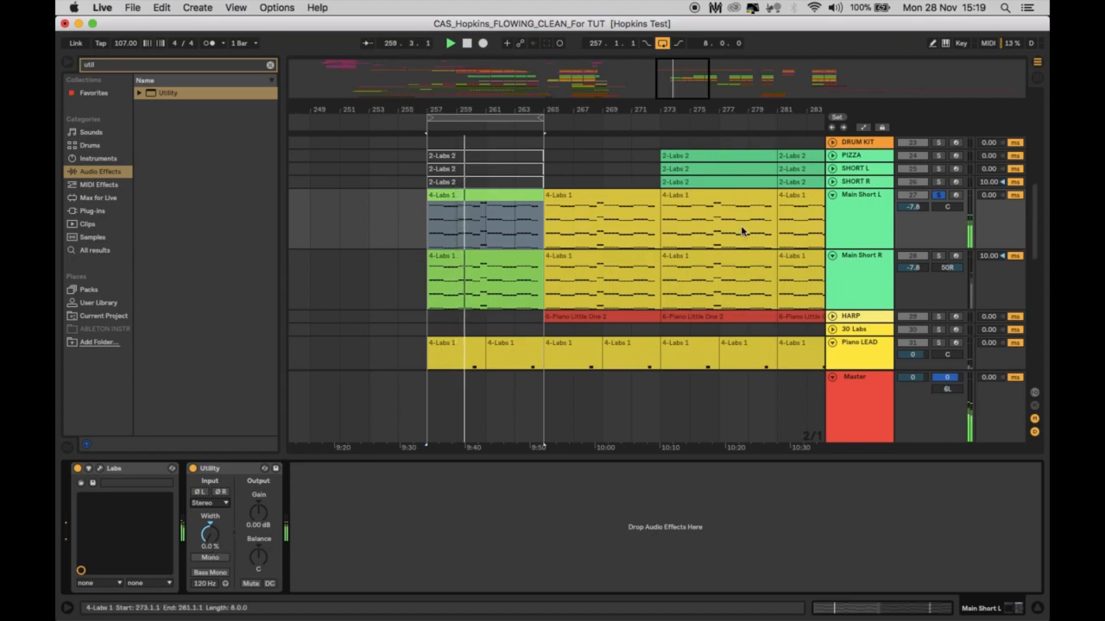
Step: Compare the Main Short L and Main Short R tracks and pan Main Short L to 50L
click(860, 275)
click(859, 199)
click(858, 286)
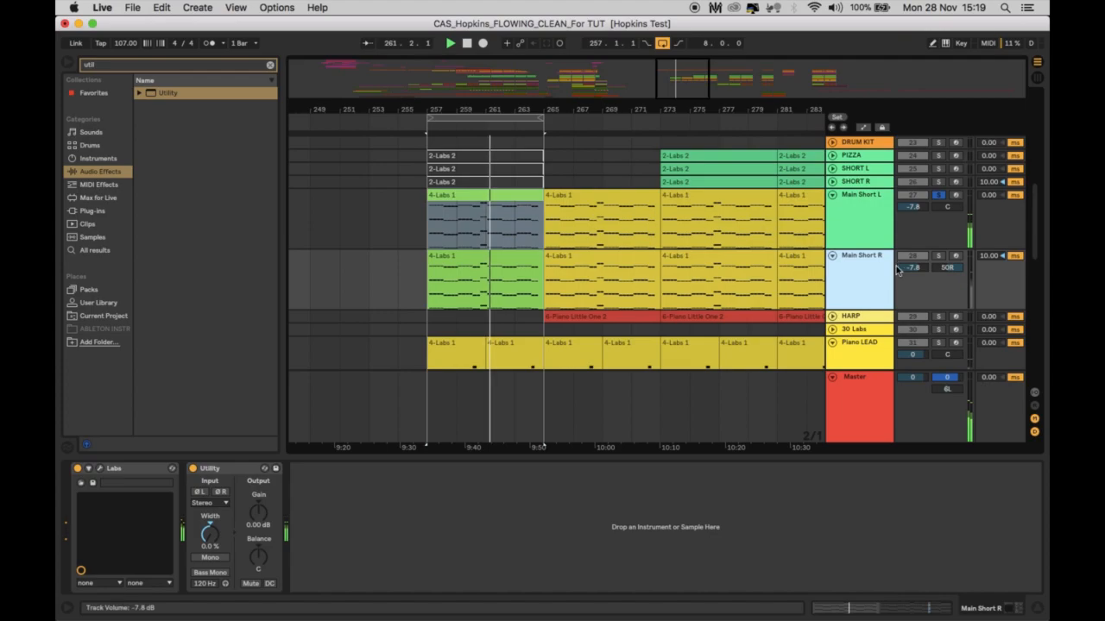
click(869, 223)
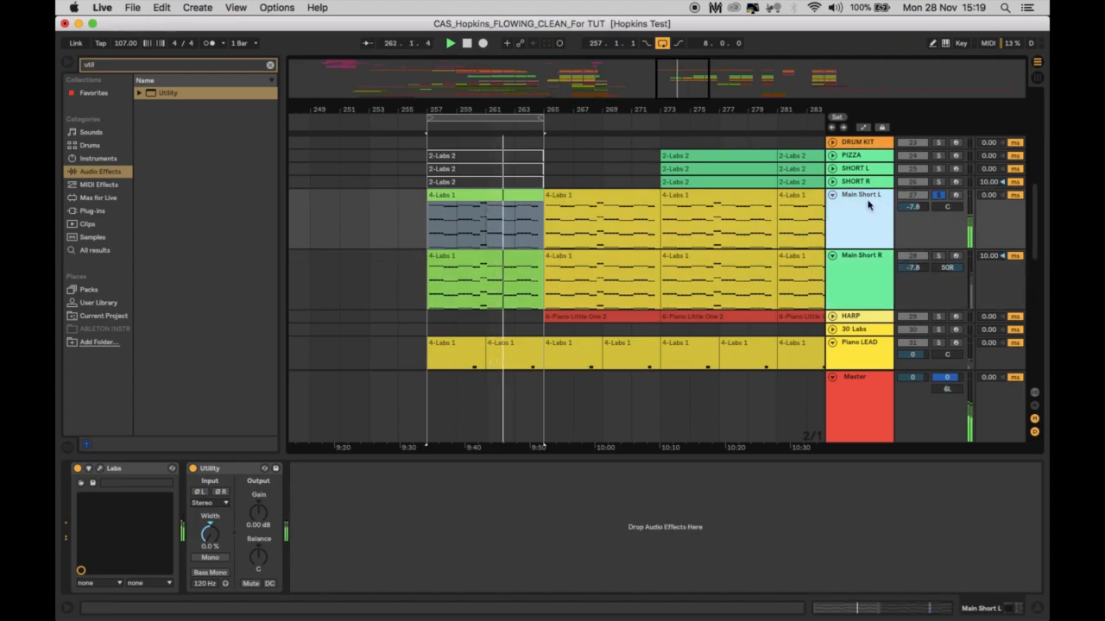
drag(947, 207, 946, 229)
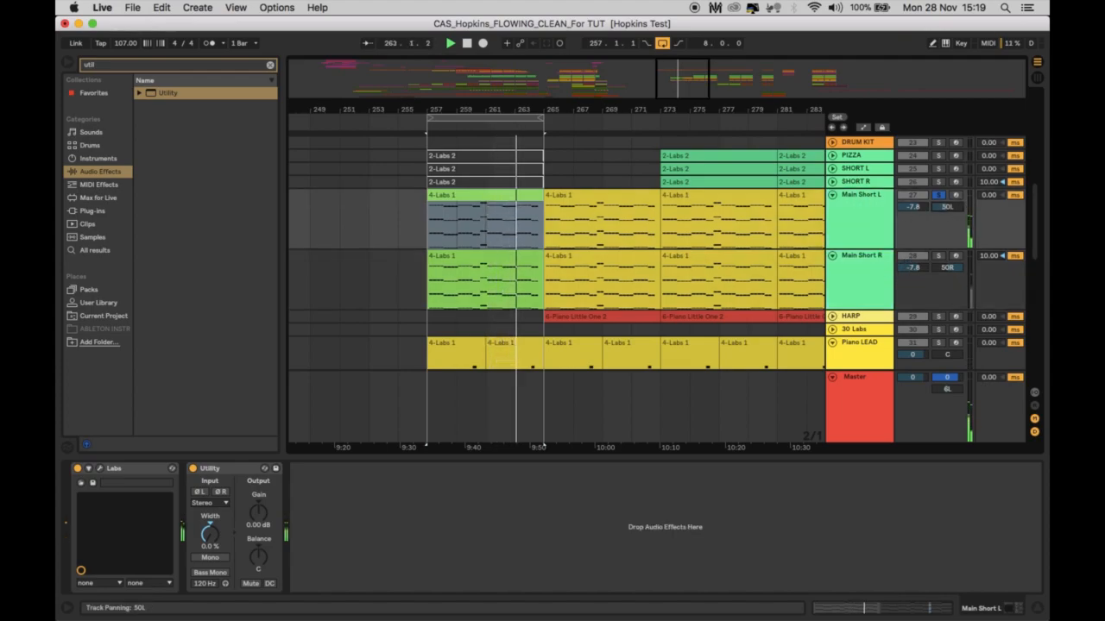
click(869, 225)
click(862, 282)
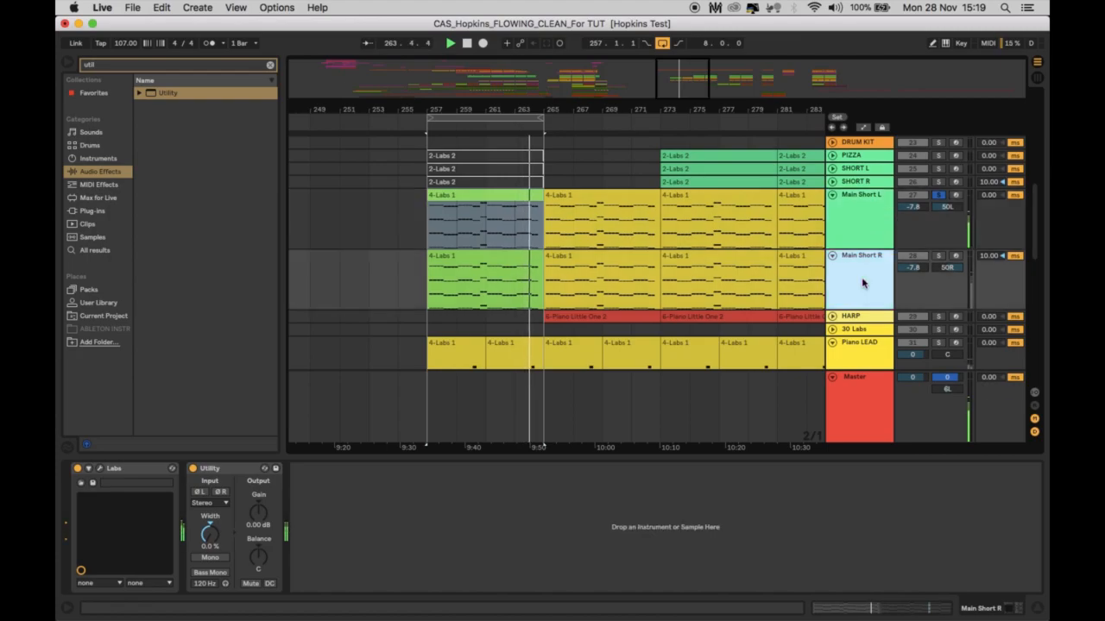
Step: Add Main Short R to the soloed tracks and set its track delay to 5 ms
super+click(939, 257)
click(1035, 433)
click(1035, 433)
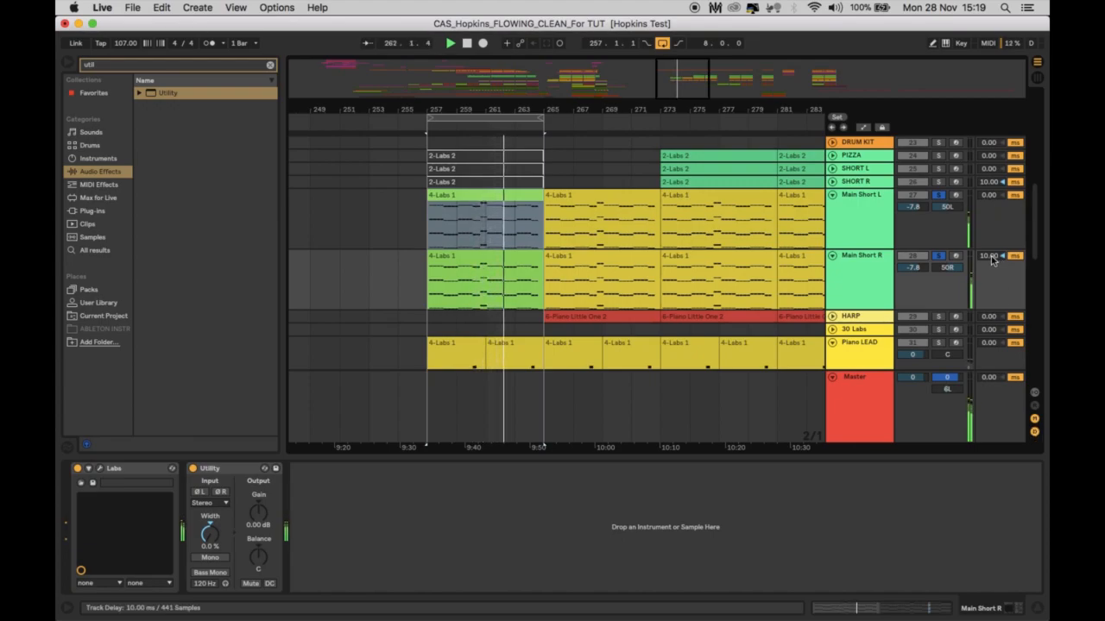
key(Delete)
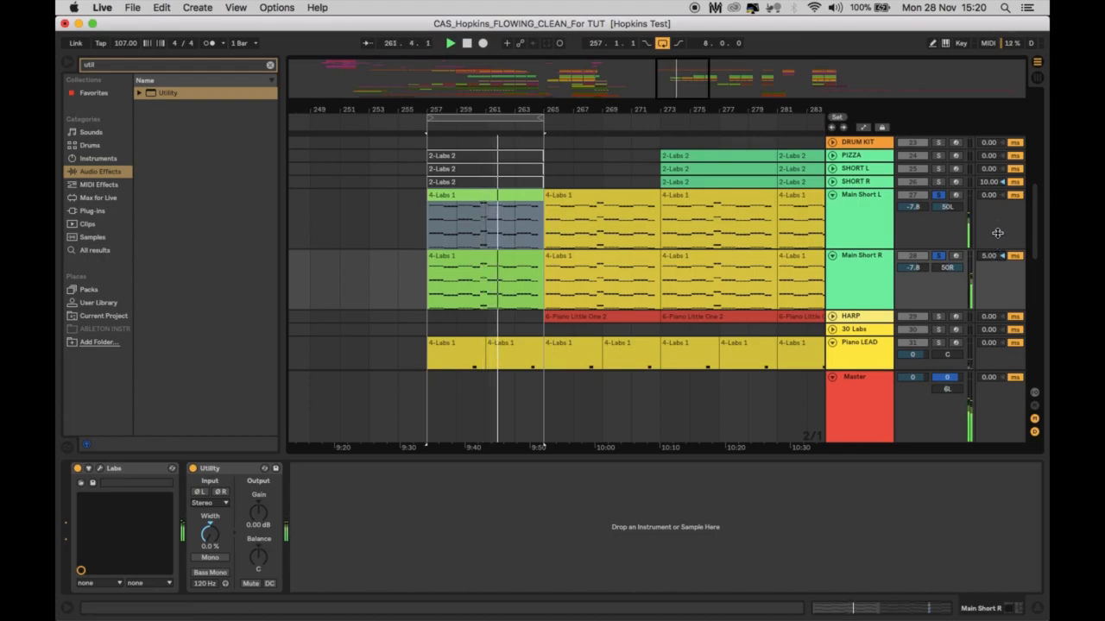
Step: Clear the track solos and fold the Main Short L and Main Short R tracks
click(938, 195)
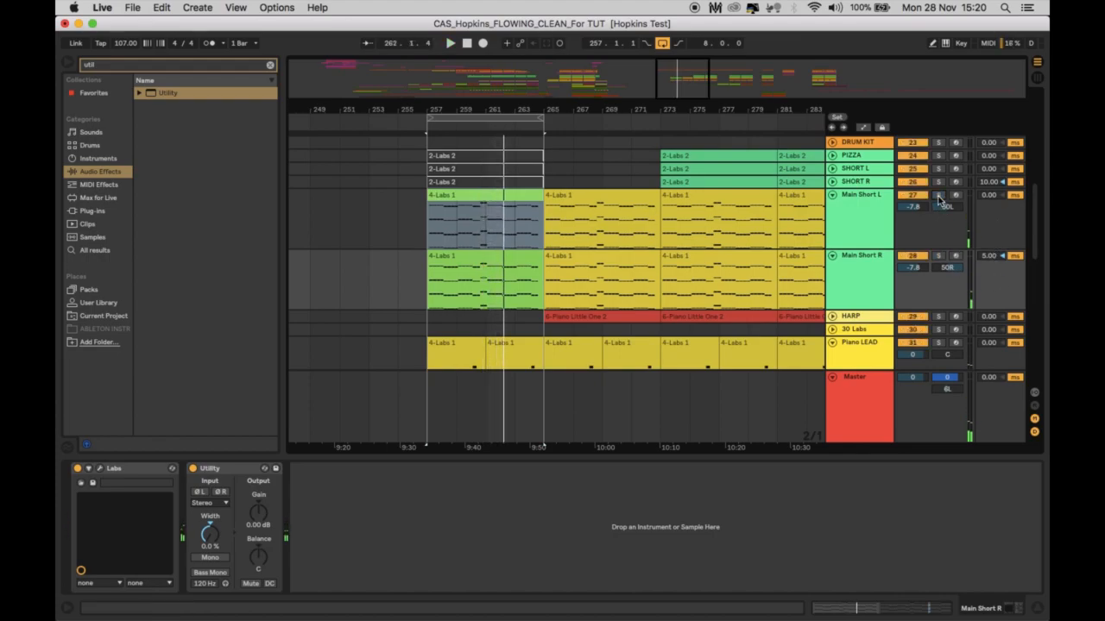
click(832, 195)
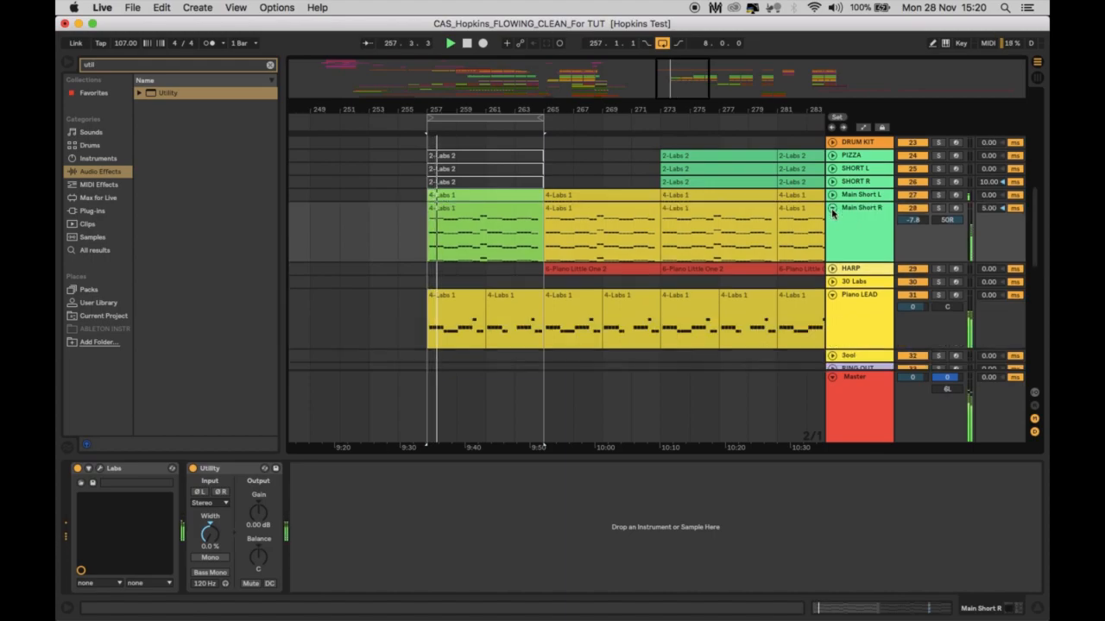
click(832, 208)
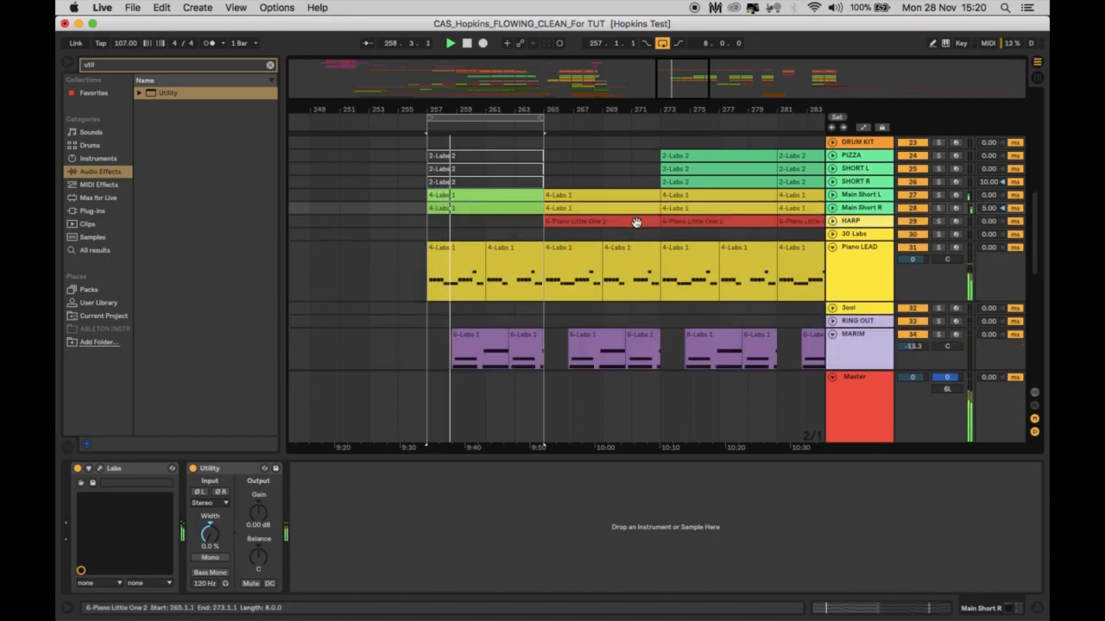
Step: Stop playback at the first HARP clip at bar 265 and unfold the HARP track with the device view hidden
click(1036, 609)
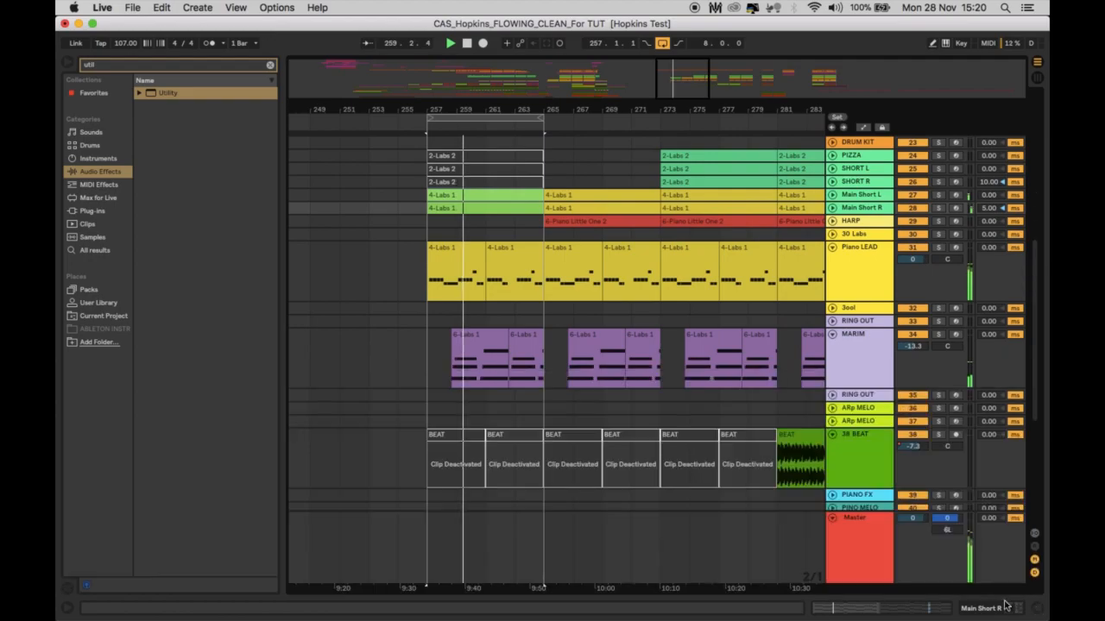
scroll(676, 359, up, 4)
scroll(677, 358, up, 1)
click(599, 347)
key(space)
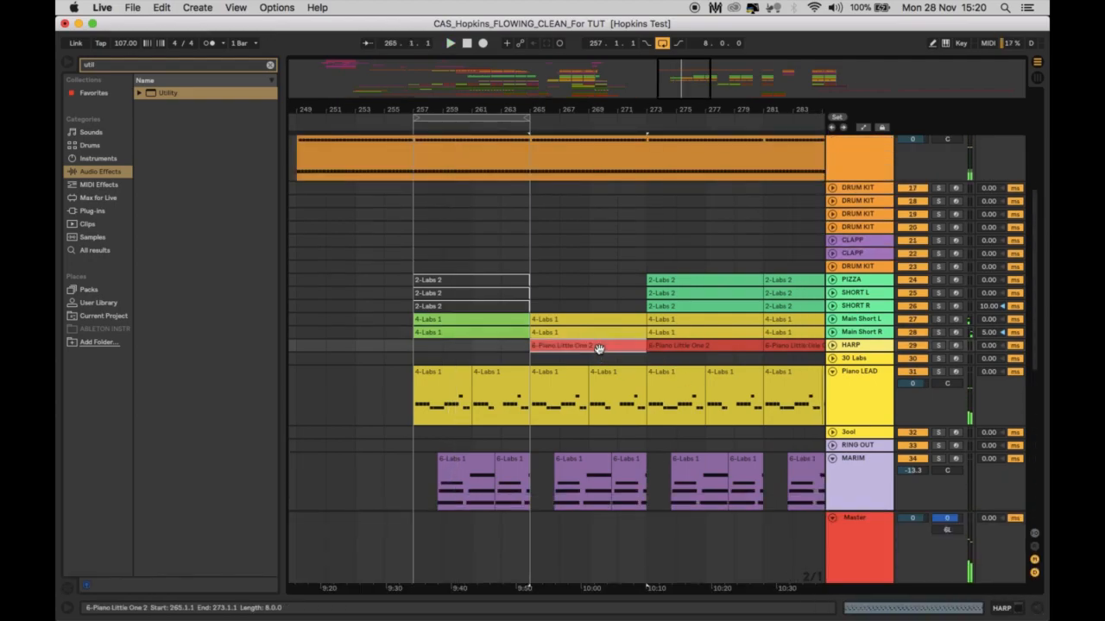
scroll(599, 349, down, 3)
scroll(599, 349, down, 2)
scroll(599, 349, right, 1)
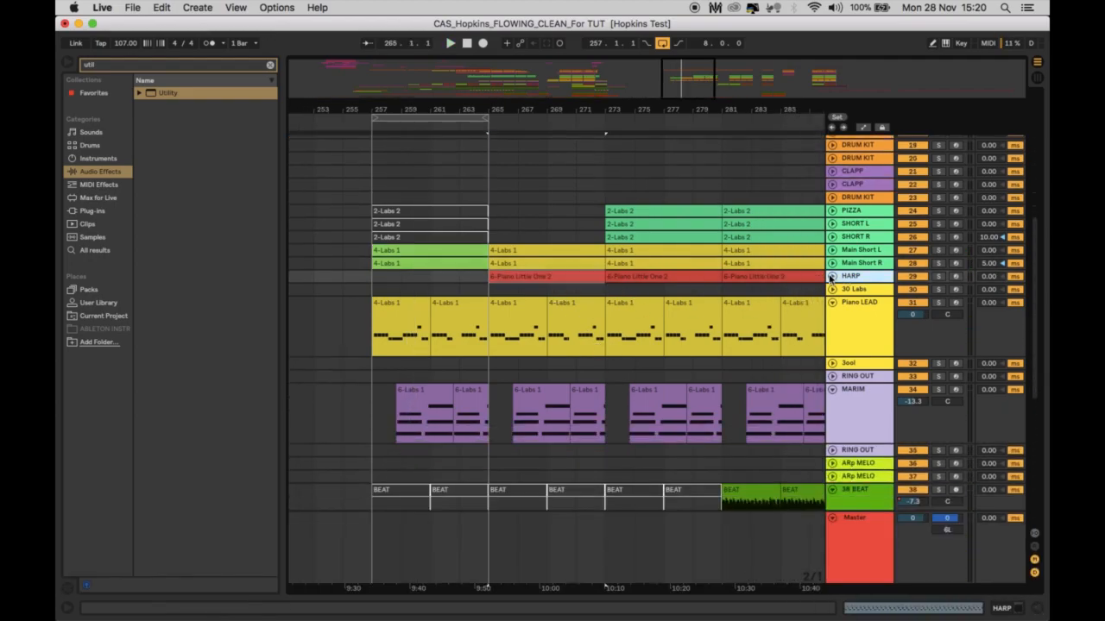
click(831, 277)
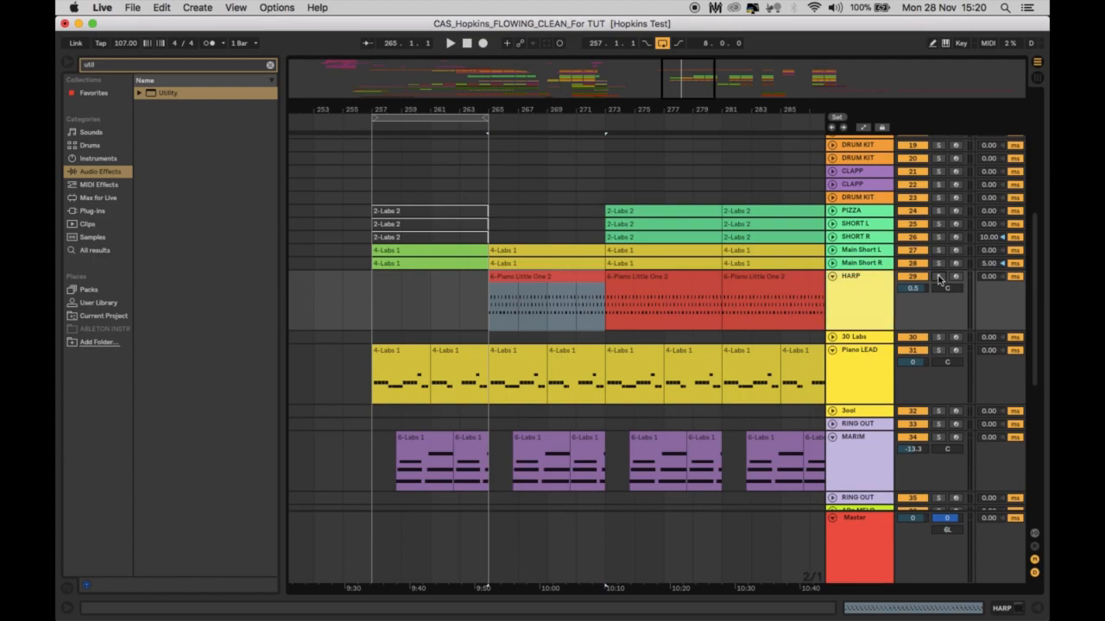
Step: Solo the HARP track and play its first clip, looping bars 265 to 273
click(939, 277)
click(518, 277)
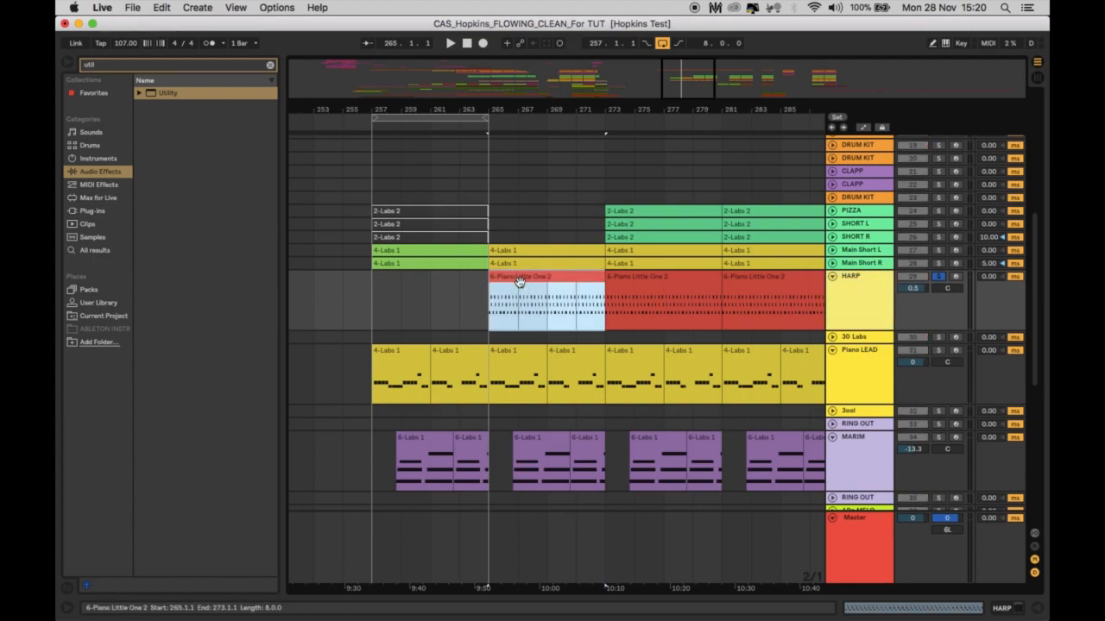
key(super+l)
key(super+l)
key(space)
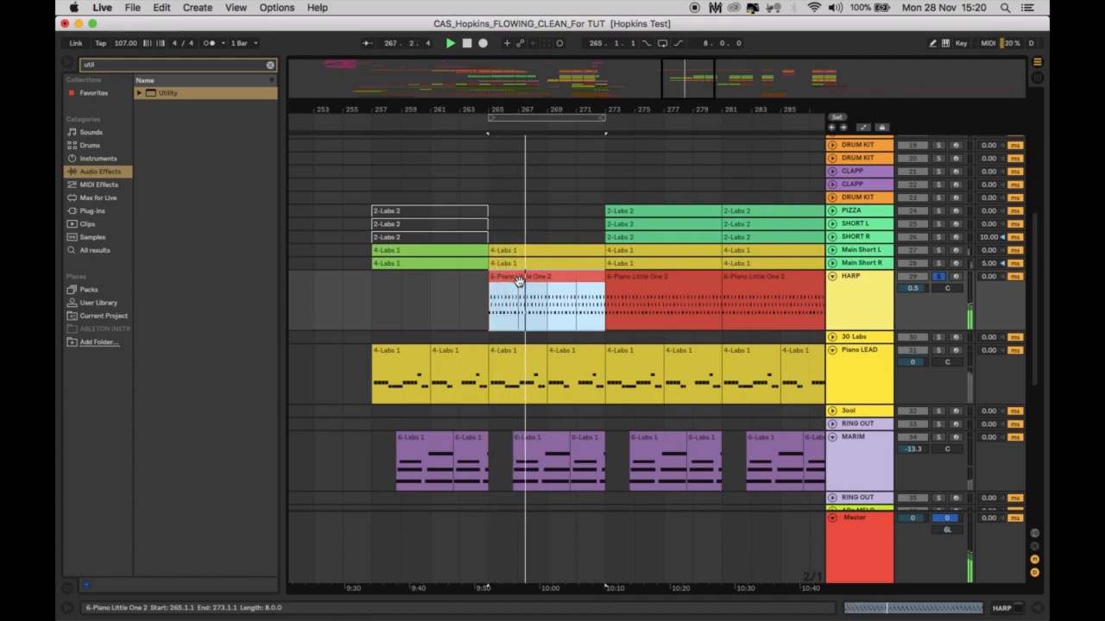
key(super+l)
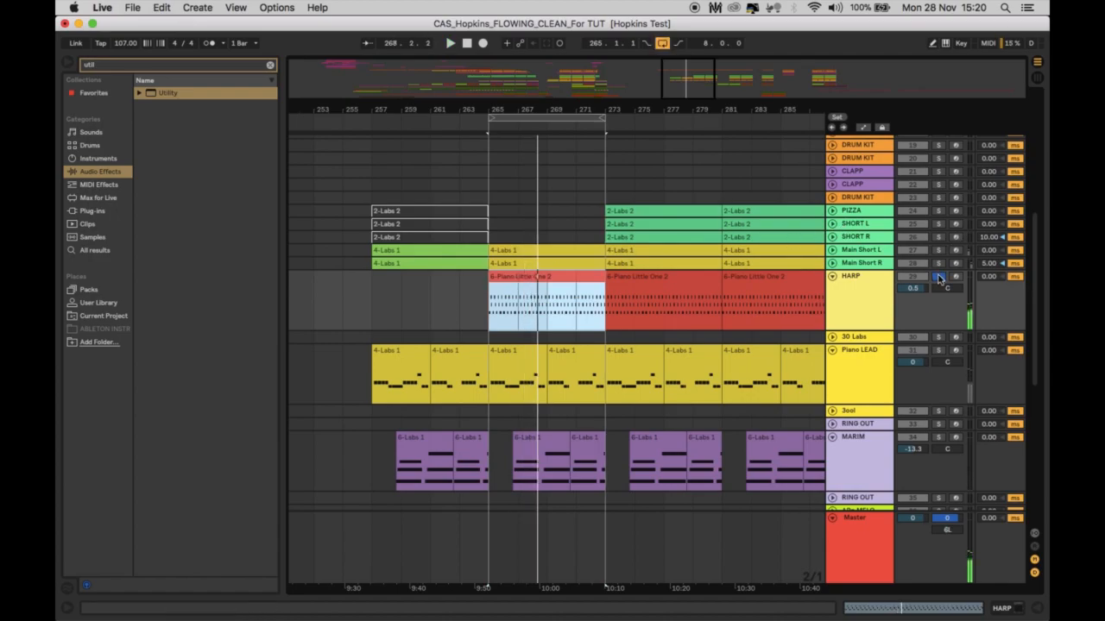
Step: Clear the HARP track's solo and play the full mix from bar 265
click(870, 283)
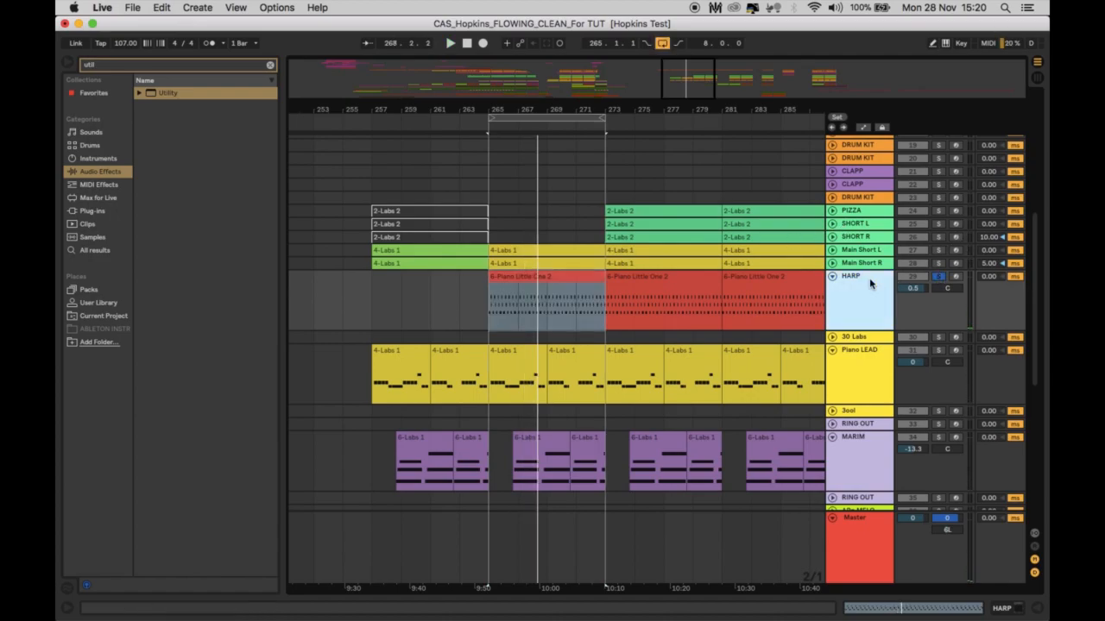
click(940, 276)
key(space)
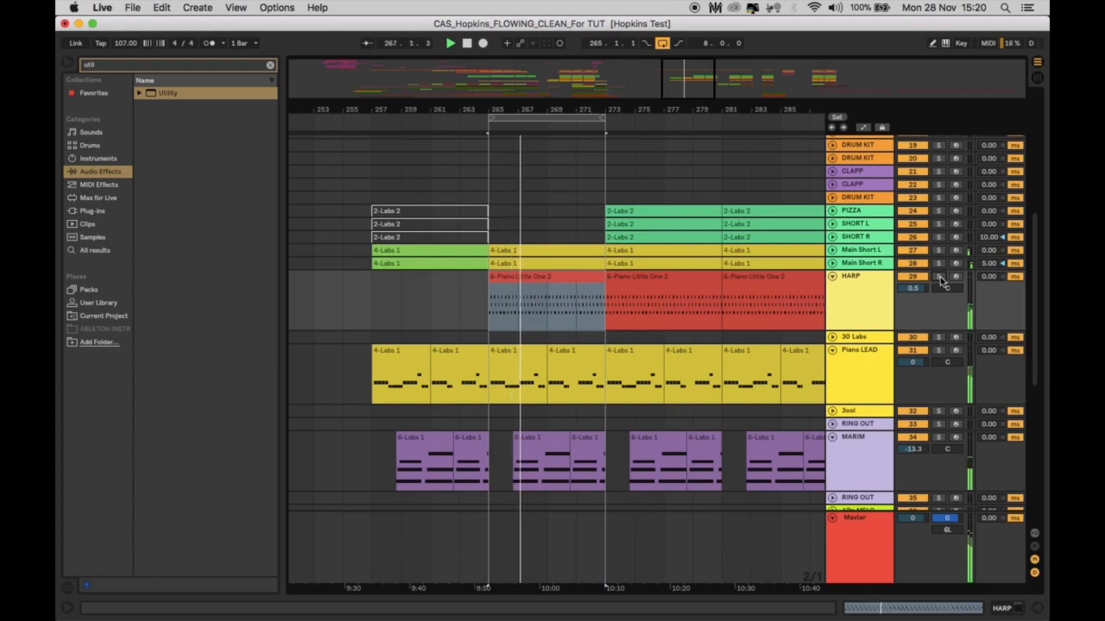
Step: Loop bars 273 to 281 around the first active PIZZA clip and unfold the PIZZA track
scroll(778, 331, up, 3)
scroll(778, 331, right, 4)
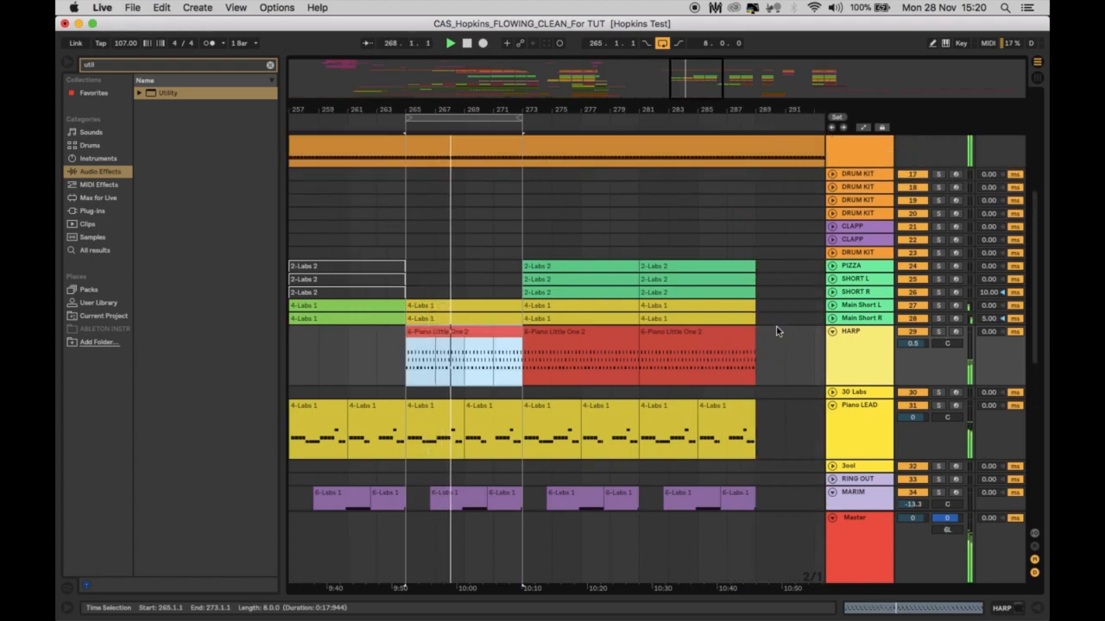
click(594, 264)
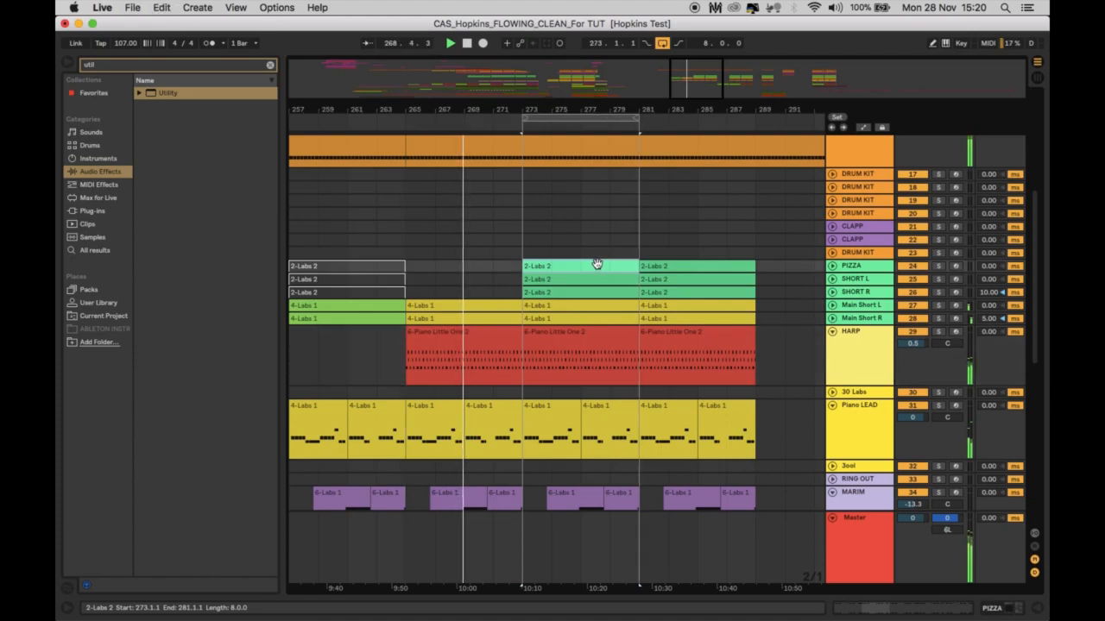
click(831, 266)
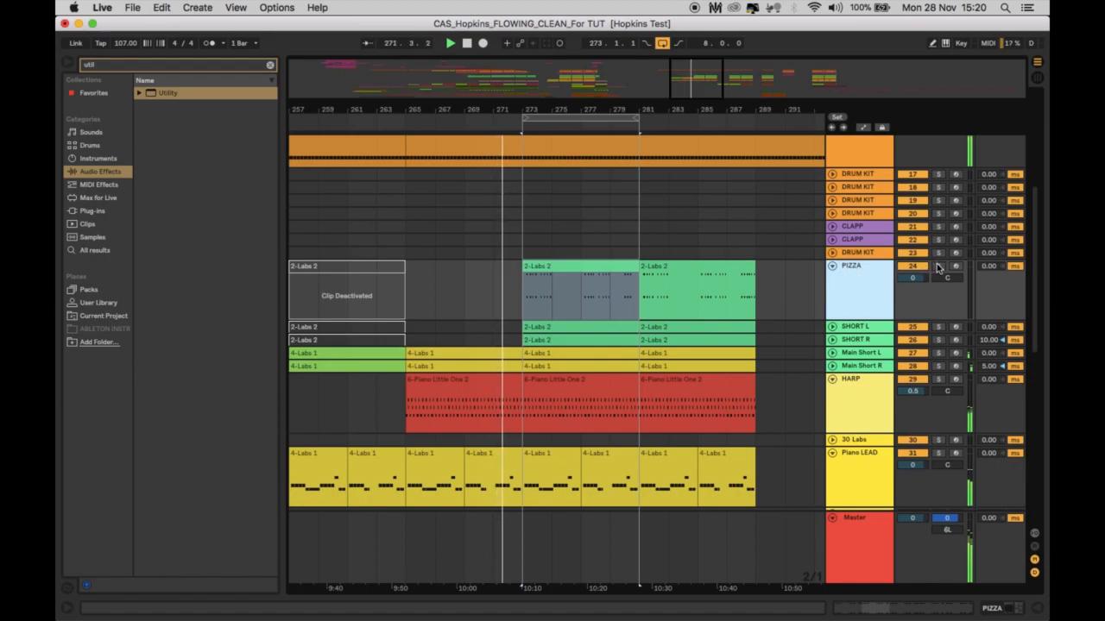
Step: Solo the PIZZA track together with the 16 808 Core Kit track and play them from bar 273
click(938, 266)
key(super+l)
scroll(932, 206, up, 3)
super+click(938, 182)
key(space)
key(space)
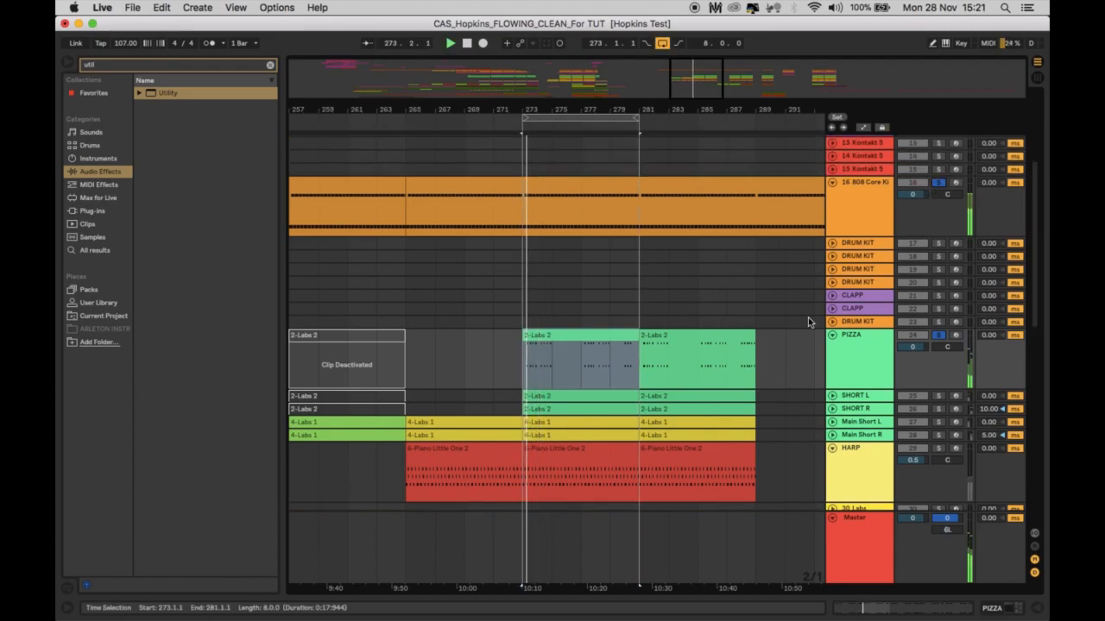
Step: Inspect the Utility device on the PIZZA track, then hide the device view and select the PIZZA clip at bar 273
drag(540, 107, 540, 181)
scroll(576, 301, down, 2)
click(573, 295)
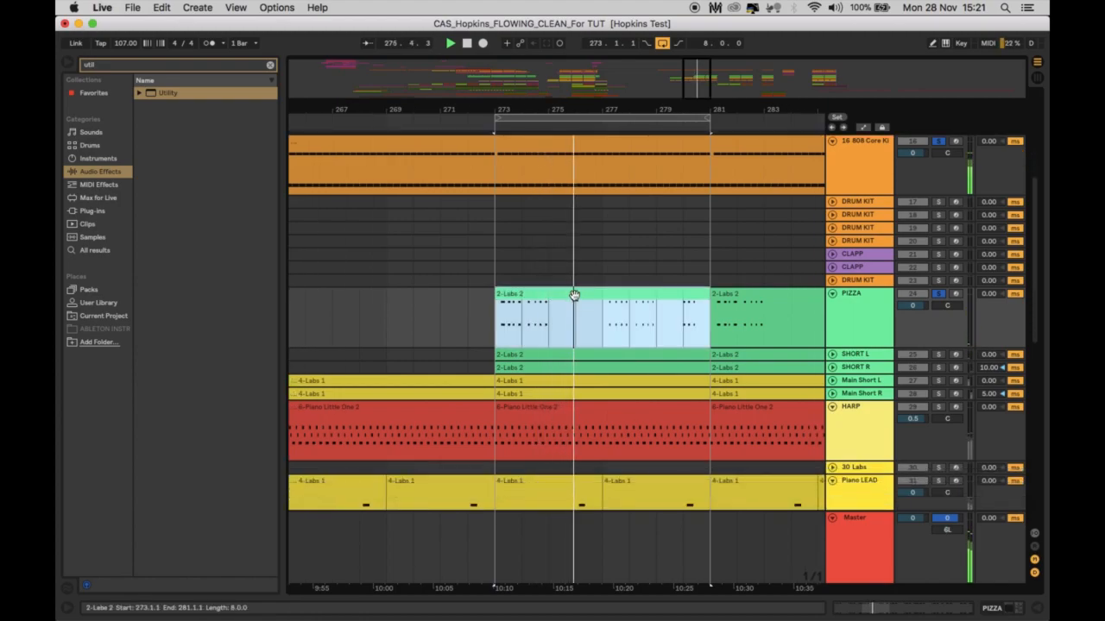
double_click(850, 312)
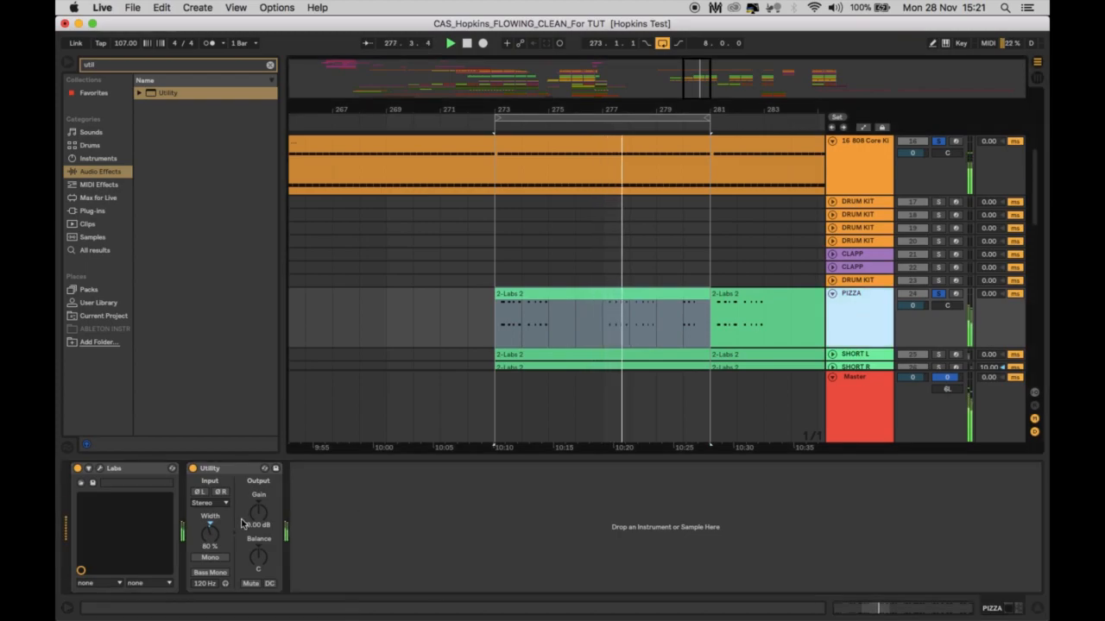
click(213, 470)
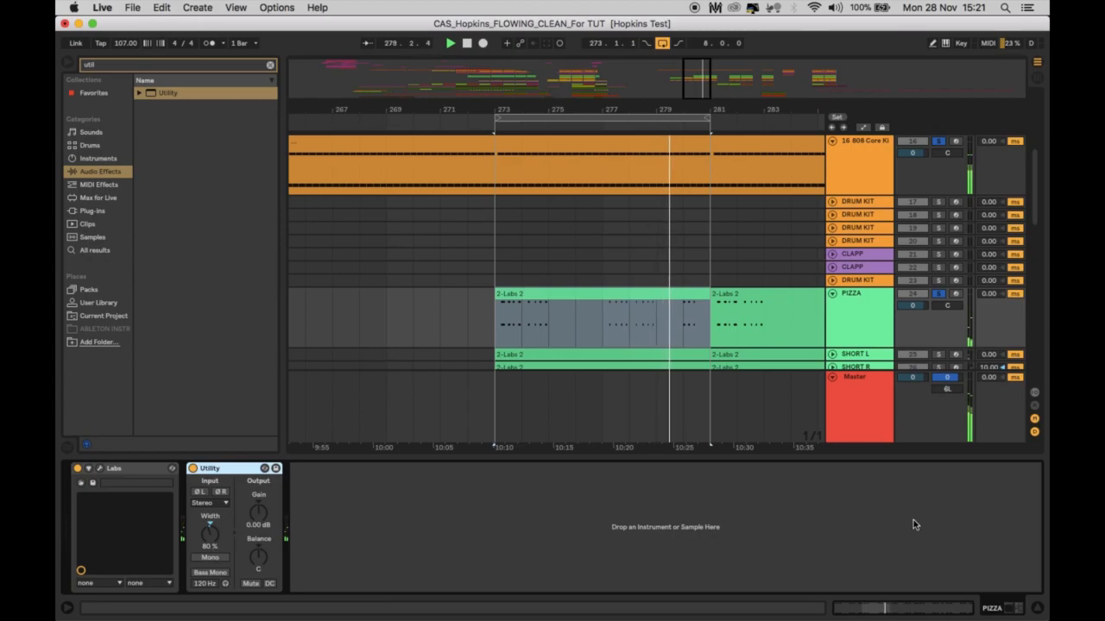
click(1037, 608)
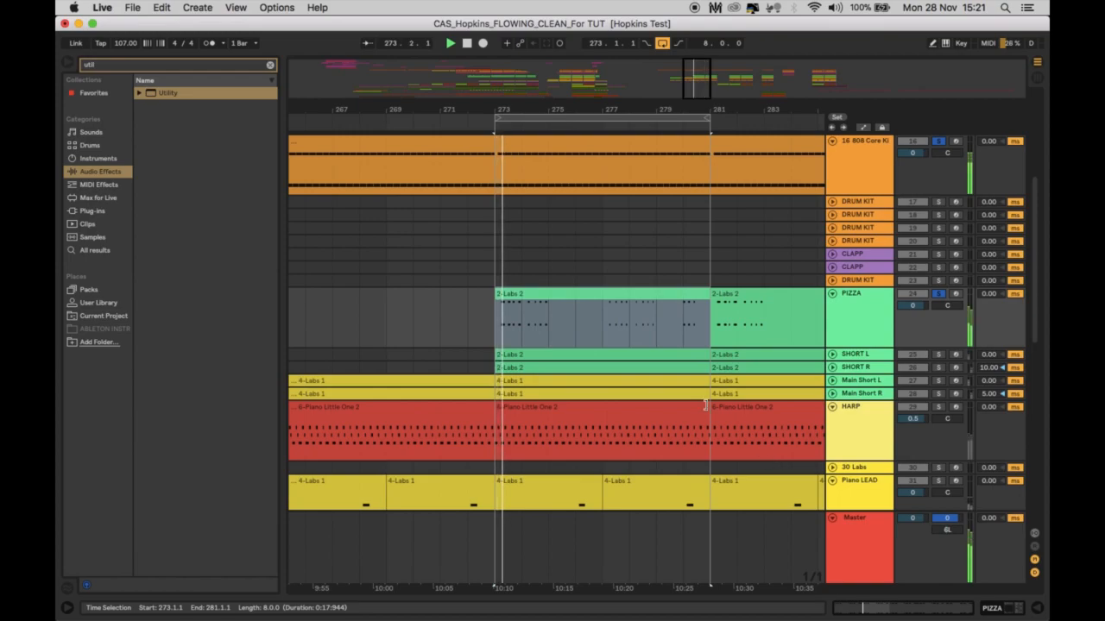
click(604, 299)
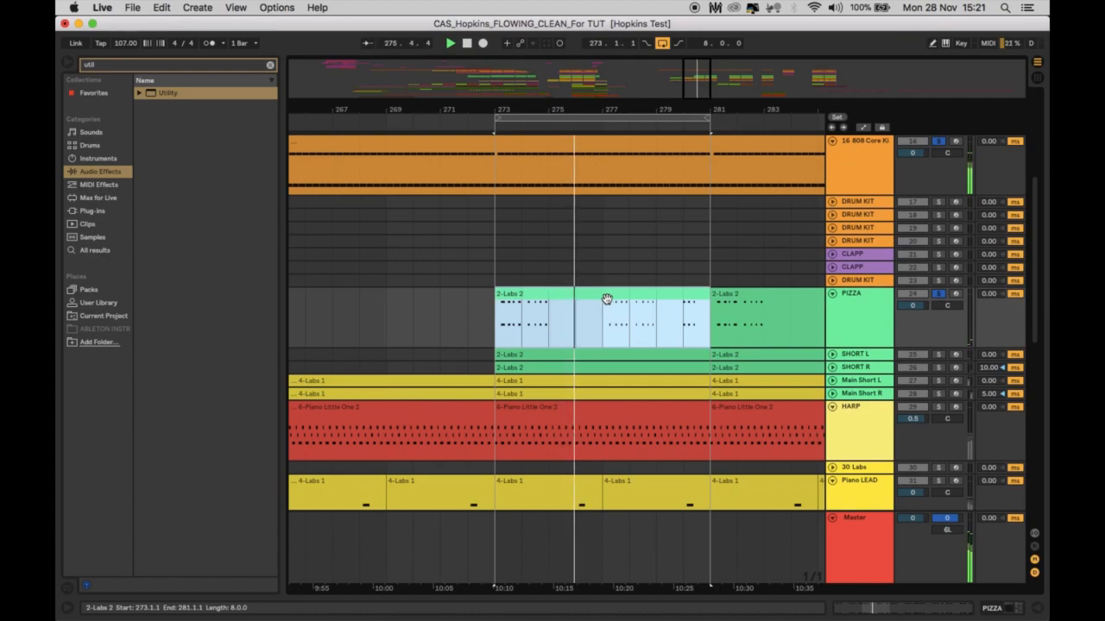
Step: Unfold the SHORT L and SHORT R tracks to show their clips, volume and panning
click(867, 356)
shift+click(862, 368)
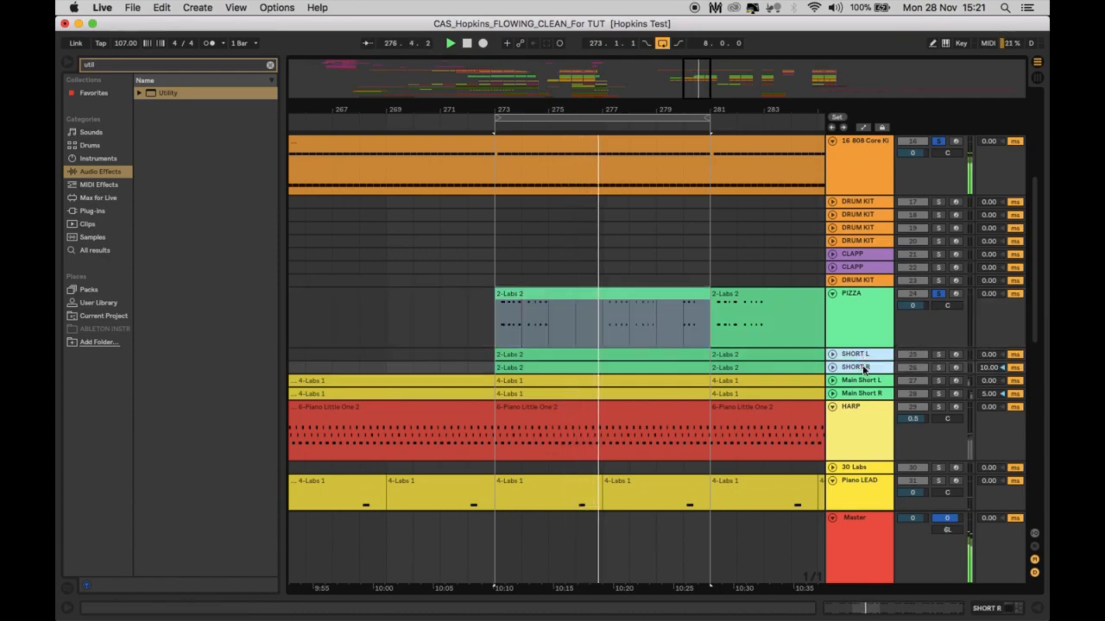
click(857, 355)
click(833, 355)
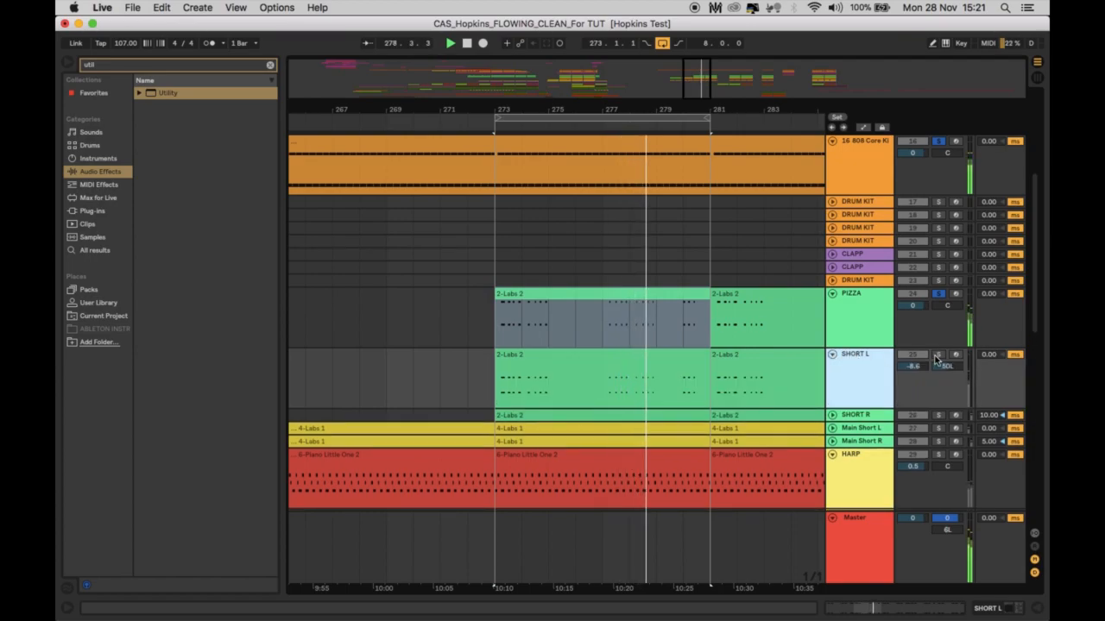
click(832, 415)
click(850, 421)
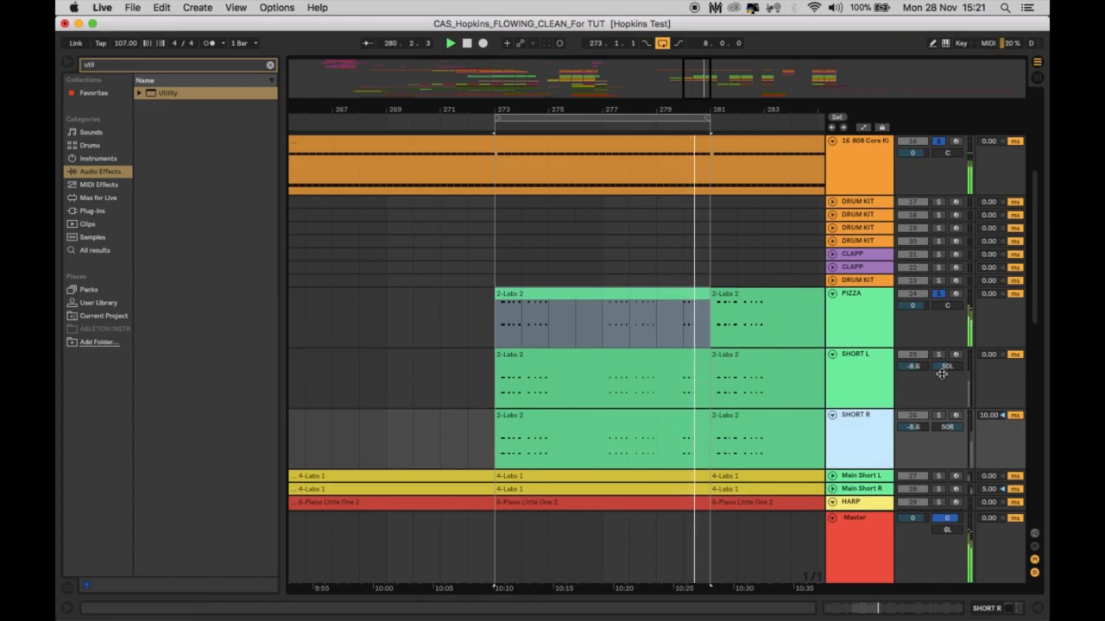
Step: Solo SHORT L and SHORT R, add PIZZA to the soloed tracks, and play them from bar 273
click(873, 366)
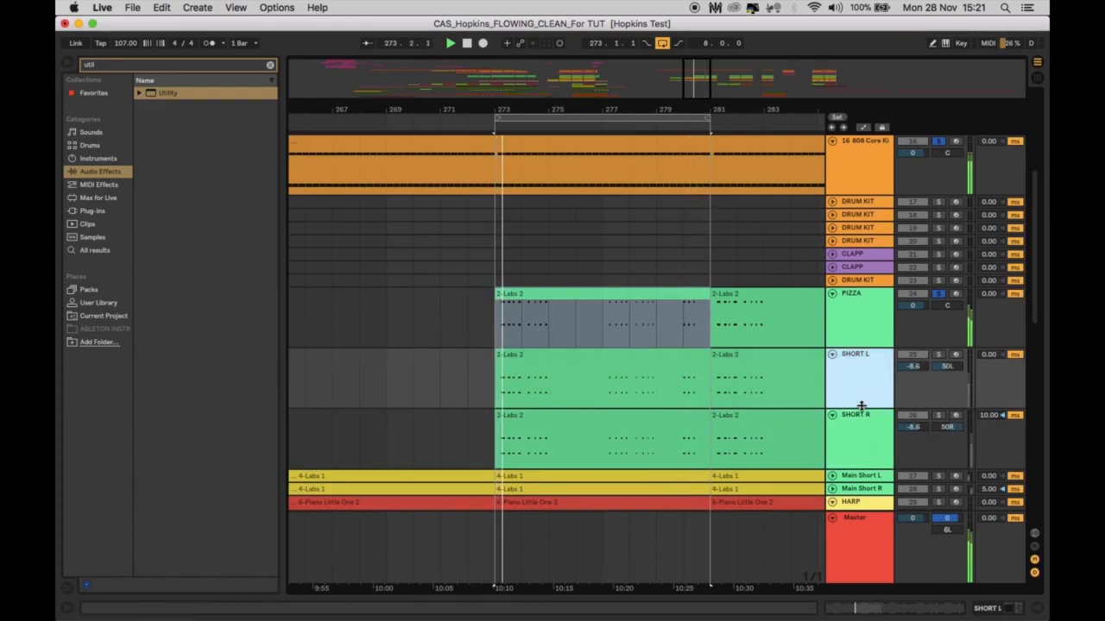
shift+click(863, 427)
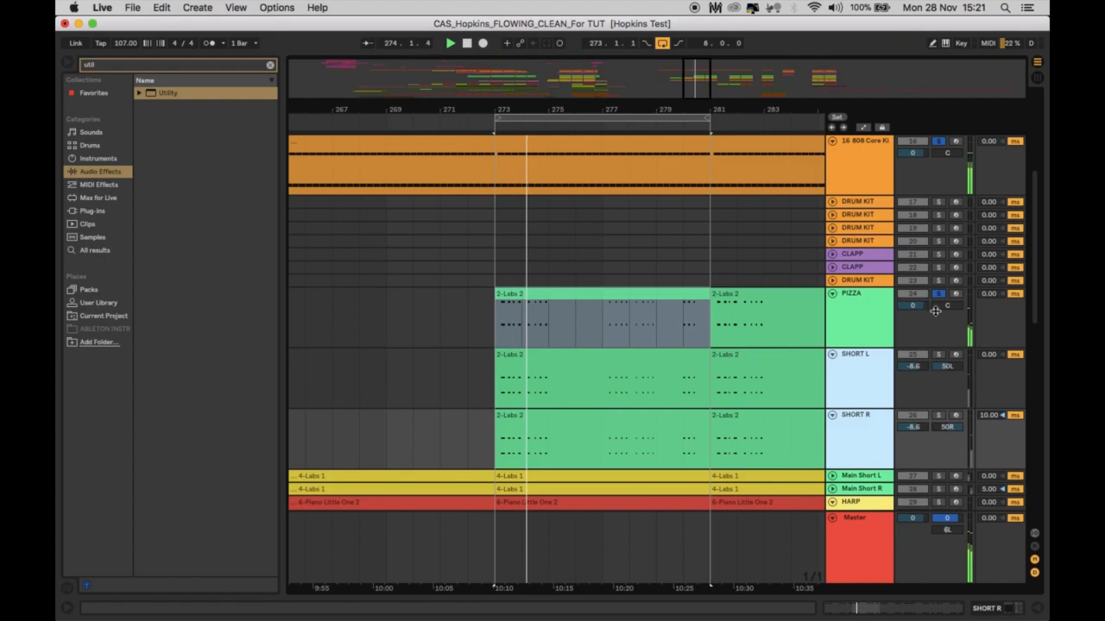
click(939, 356)
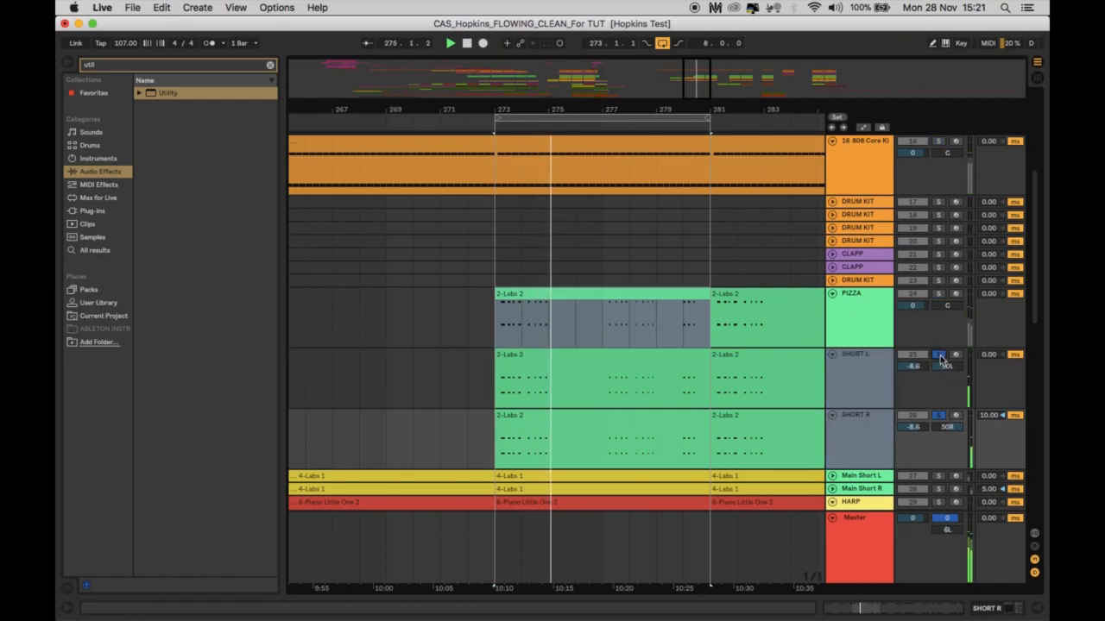
key(space)
key(space)
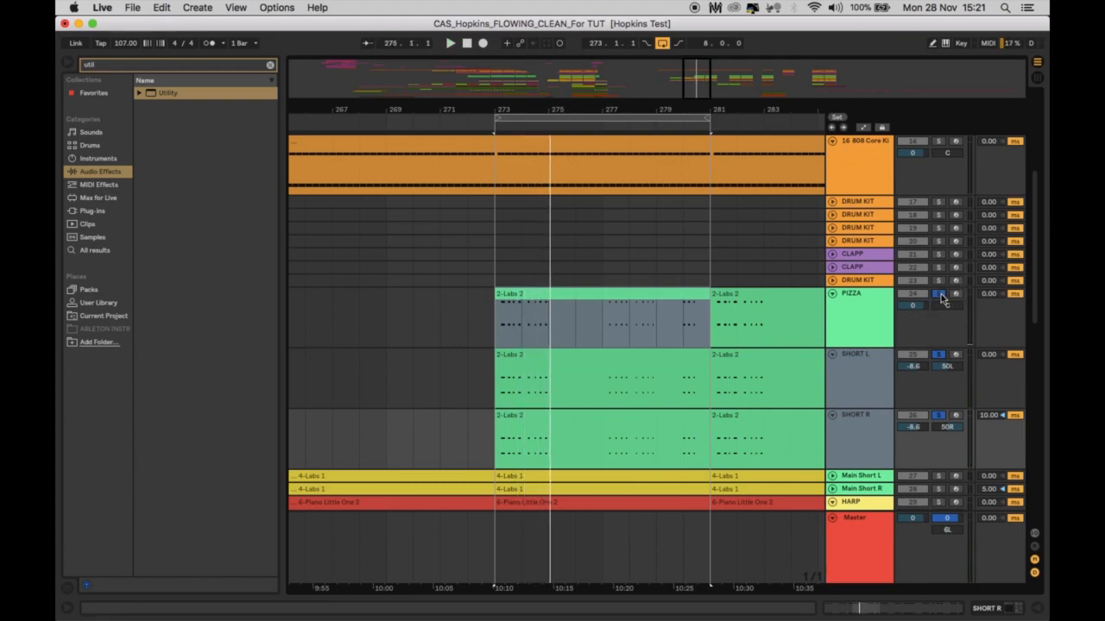
key(space)
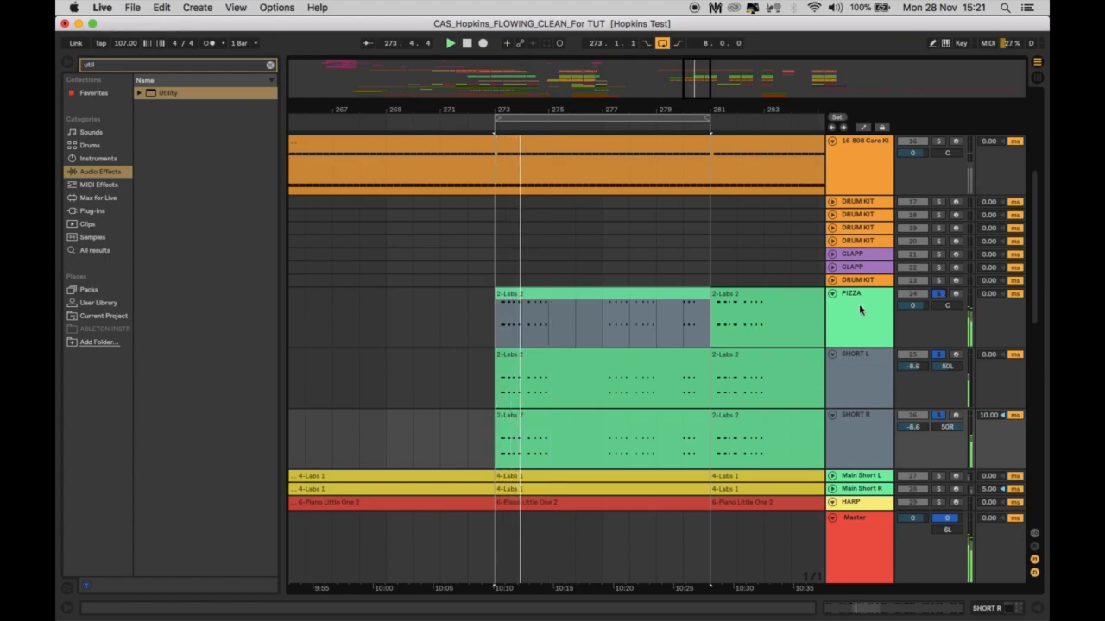
Step: Fold the PIZZA, SHORT L and SHORT R tracks
click(859, 304)
click(832, 293)
click(832, 306)
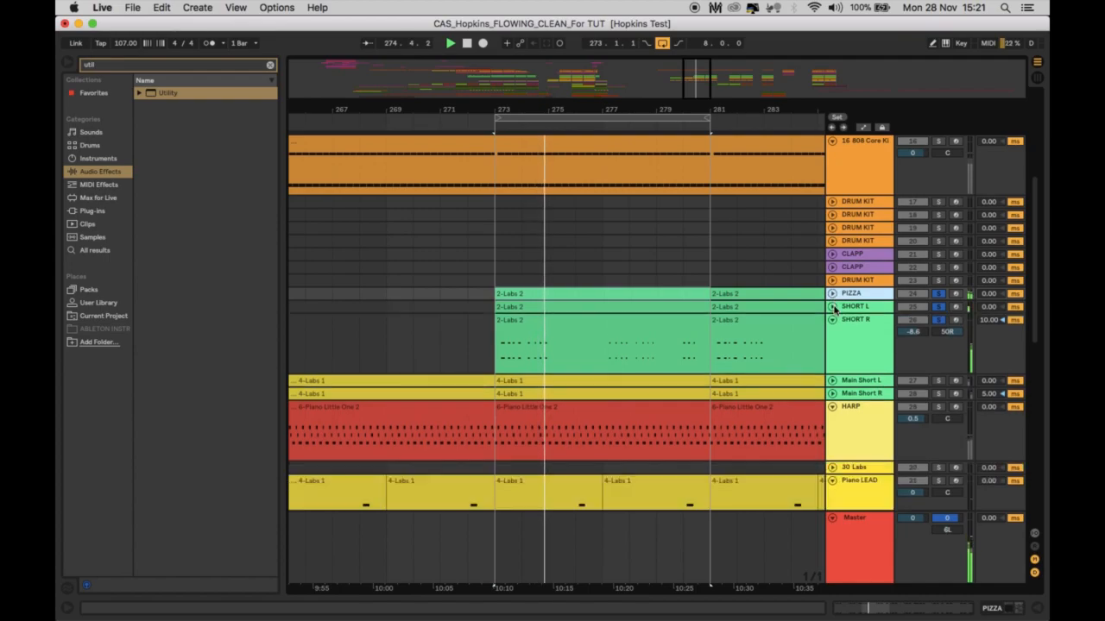
click(832, 319)
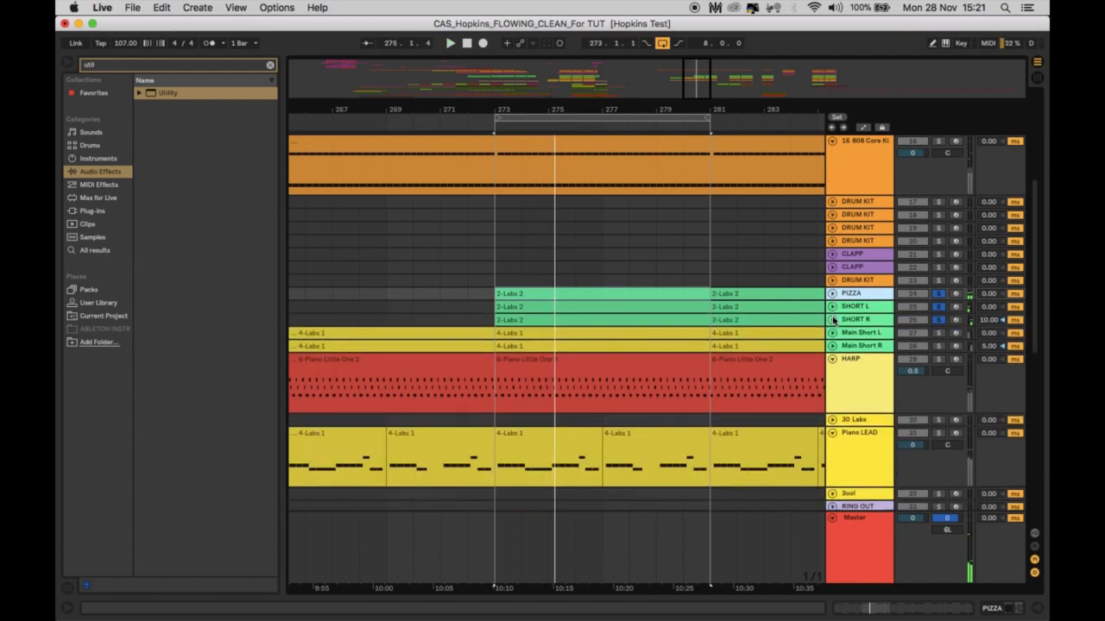
Step: Select the loop span from bar 273 to 281, clear the track solos and play the section with all tracks
click(665, 299)
scroll(701, 336, down, 5)
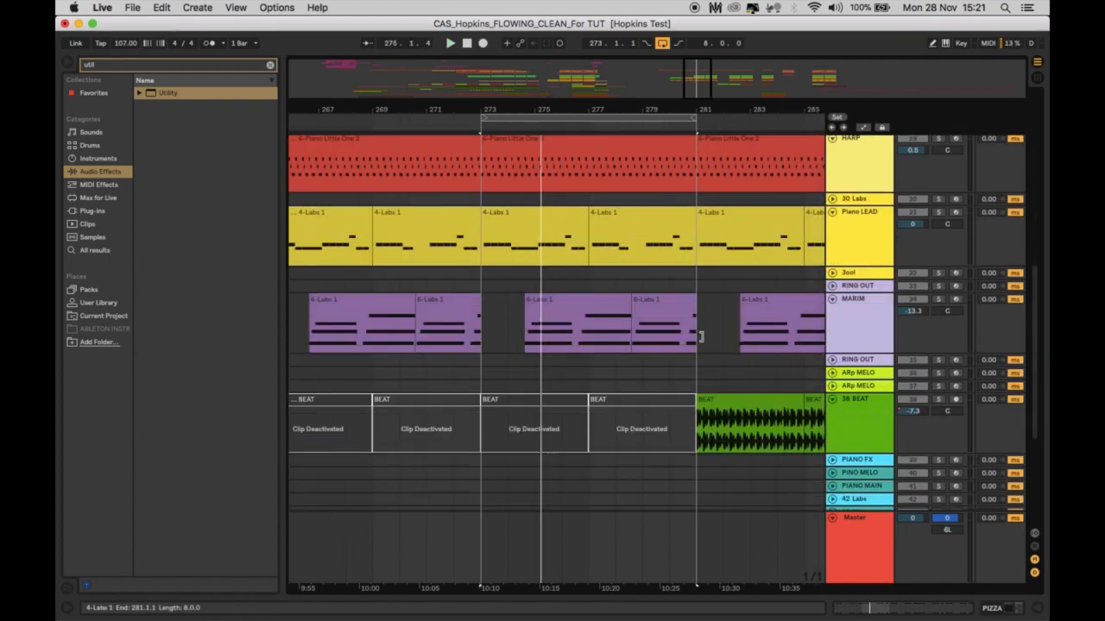
scroll(701, 337, up, 7)
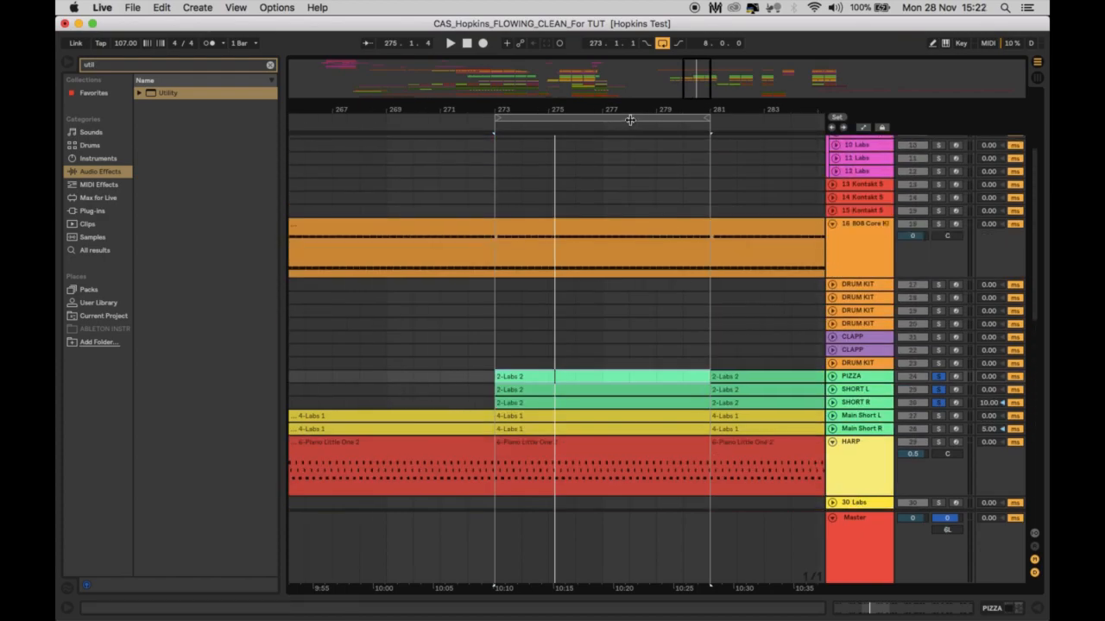
click(630, 120)
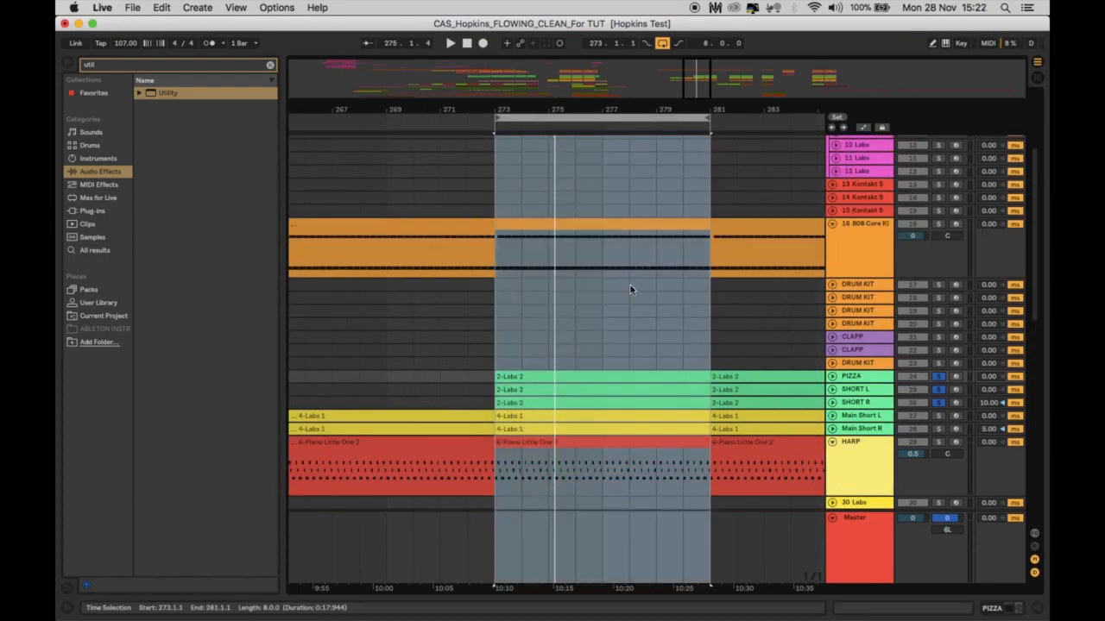
key(space)
key(minus)
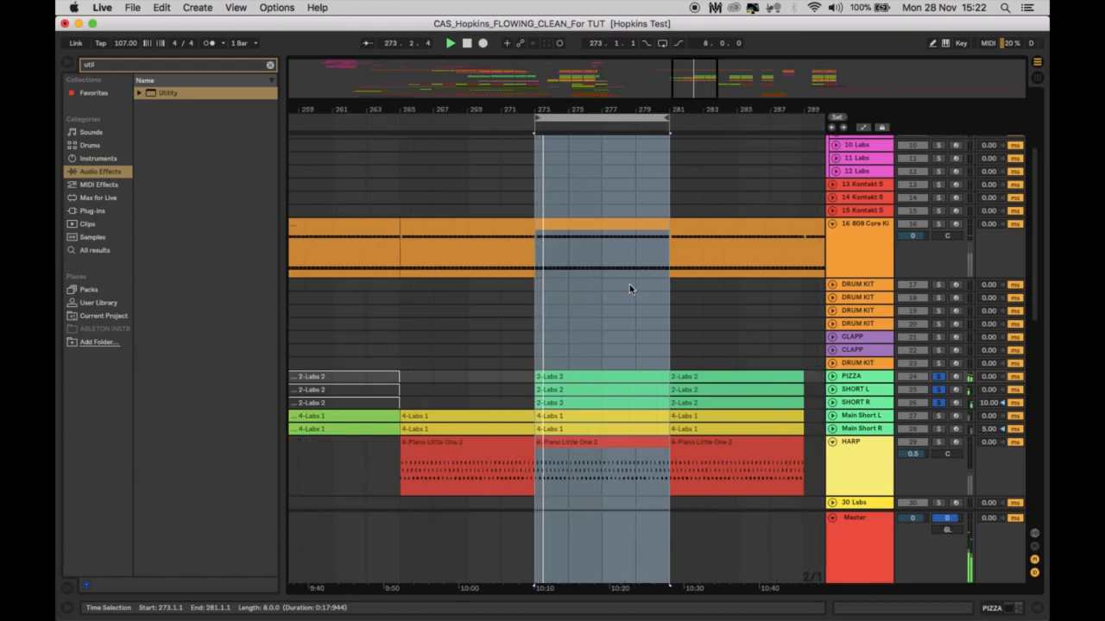
key(space)
key(super+l)
click(941, 378)
key(space)
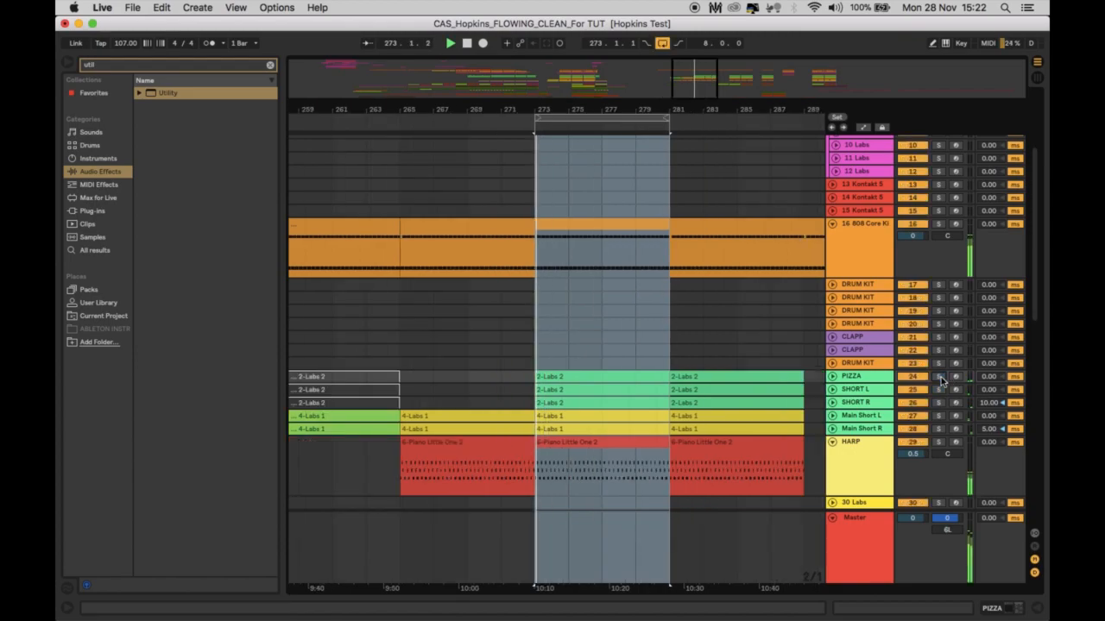
Step: Fold the HARP, Piano LEAD and Master tracks
click(836, 442)
click(832, 469)
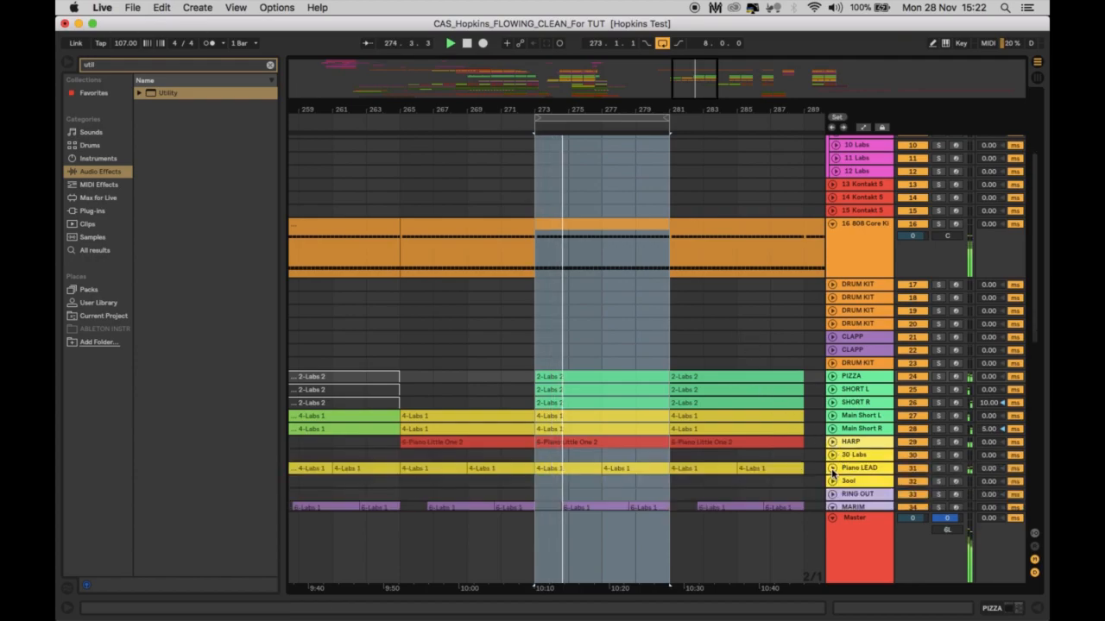
click(832, 506)
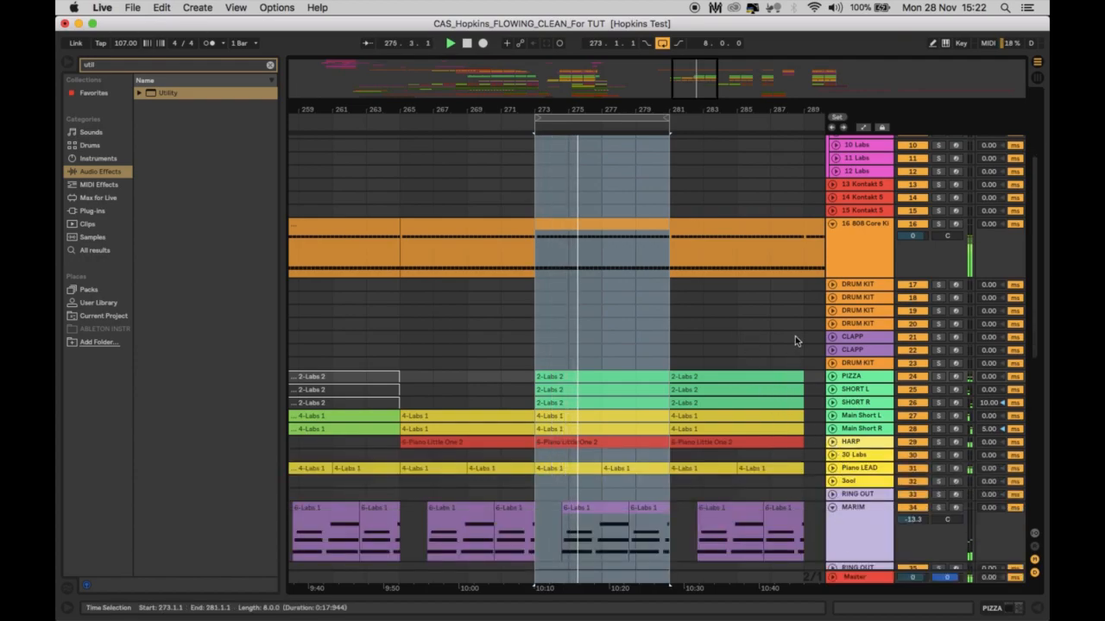
Step: Delete all Maracas 808 notes from the 808 Core Kit clip starting at bar 265 and close the clip view
scroll(795, 341, down, 3)
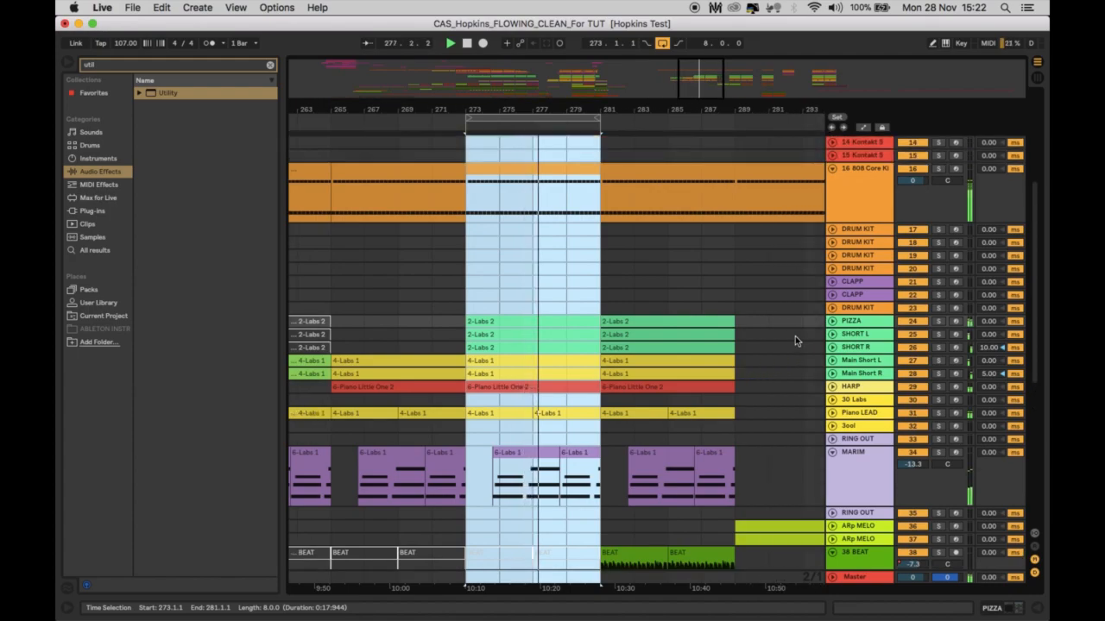
scroll(795, 340, down, 3)
scroll(795, 340, up, 5)
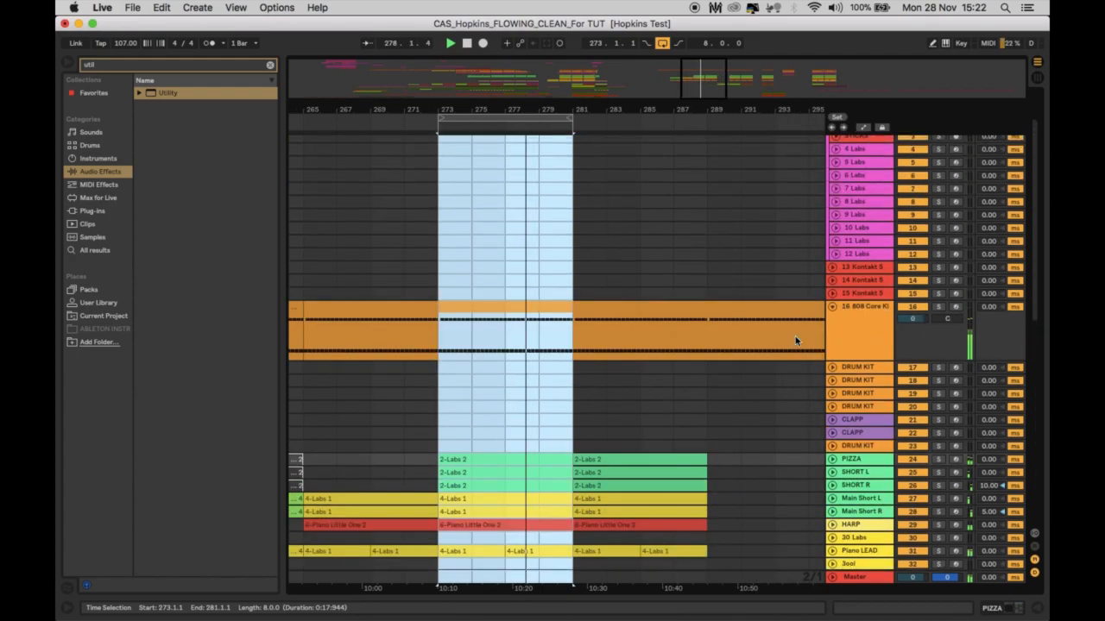
scroll(795, 340, down, 10)
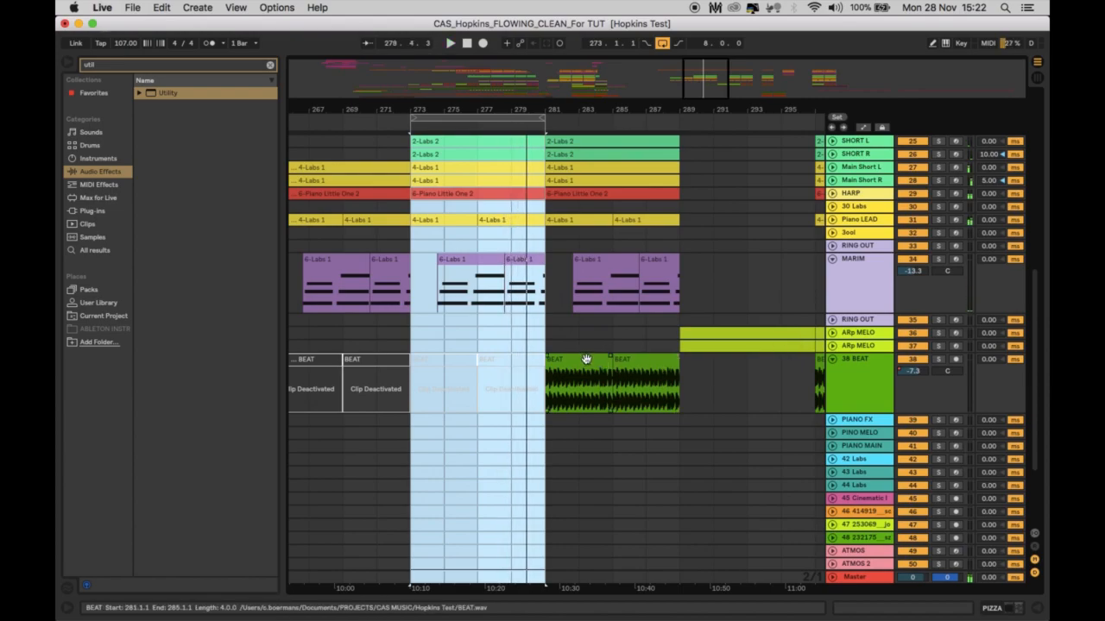
scroll(586, 359, up, 10)
scroll(586, 359, left, 3)
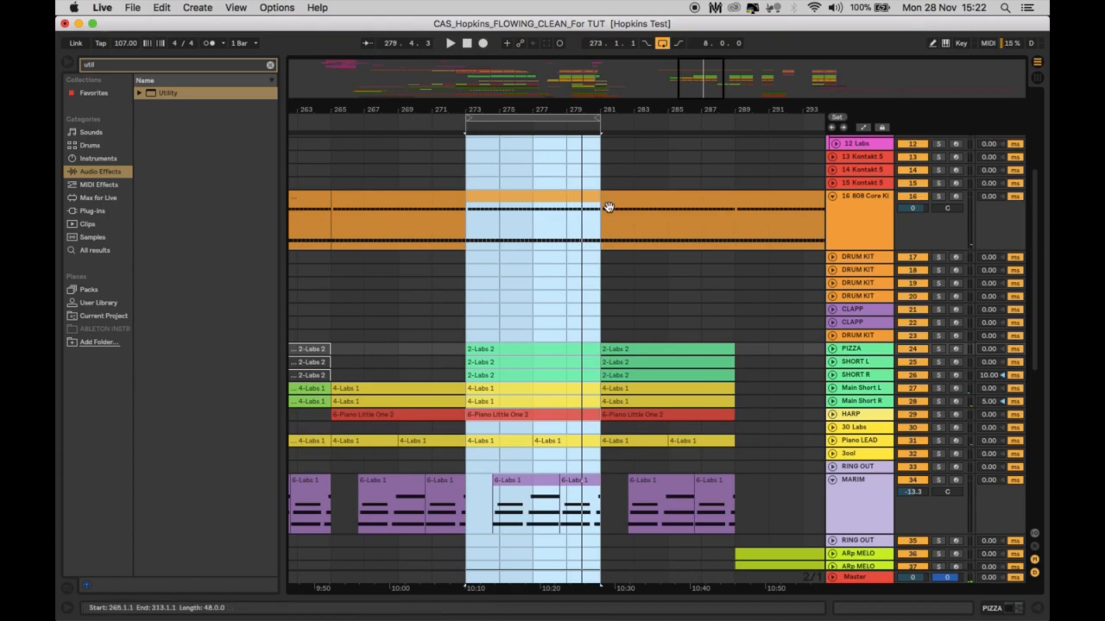
click(594, 199)
double_click(572, 199)
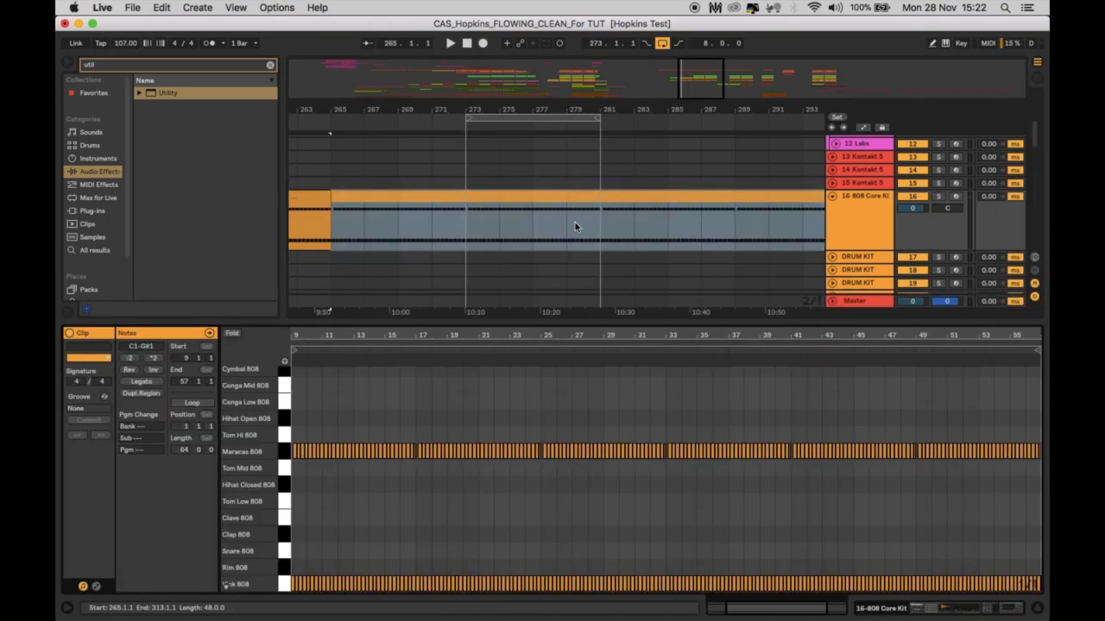
drag(294, 434, 1048, 461)
key(Delete)
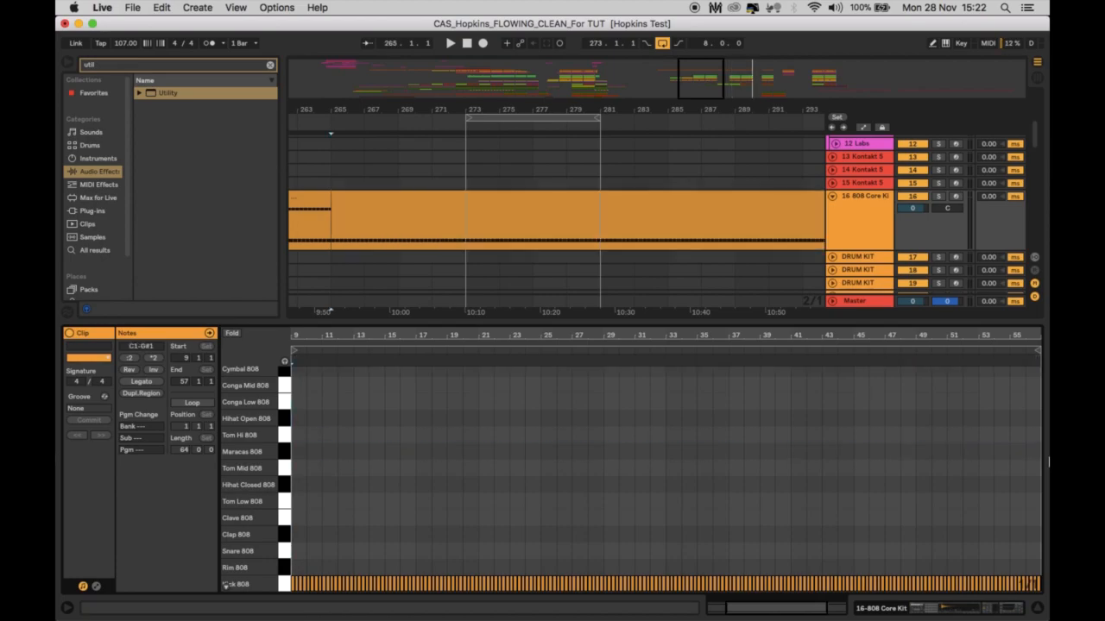
click(1039, 609)
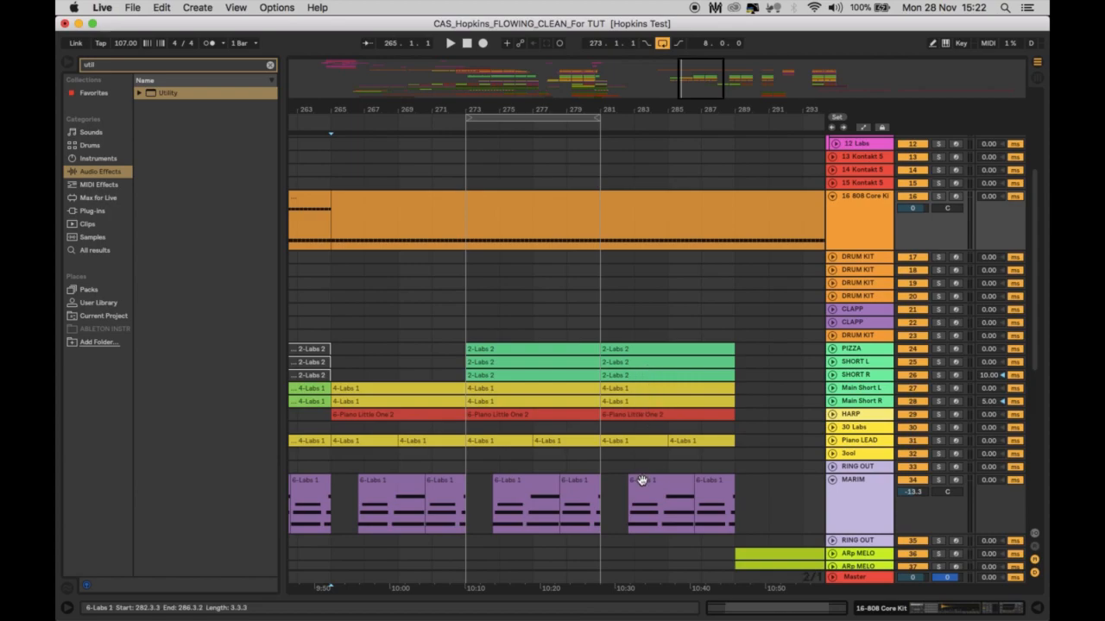
Step: Select the two active BEAT clips from bar 281 to 289 and set the loop span to them
scroll(641, 480, down, 5)
scroll(639, 466, right, 1)
click(618, 415)
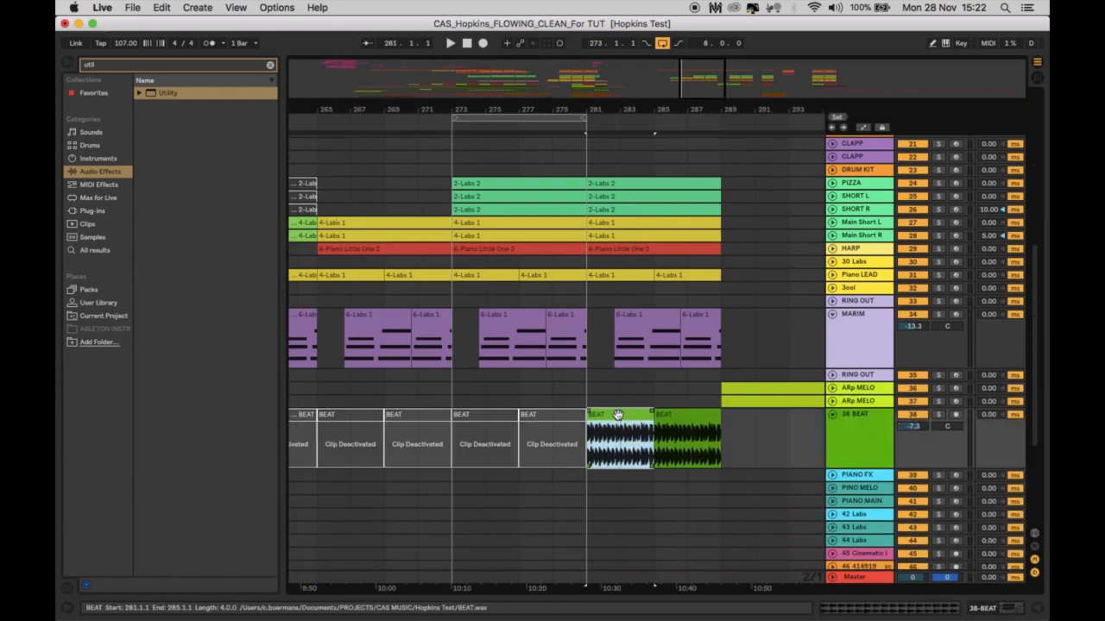
shift+click(676, 411)
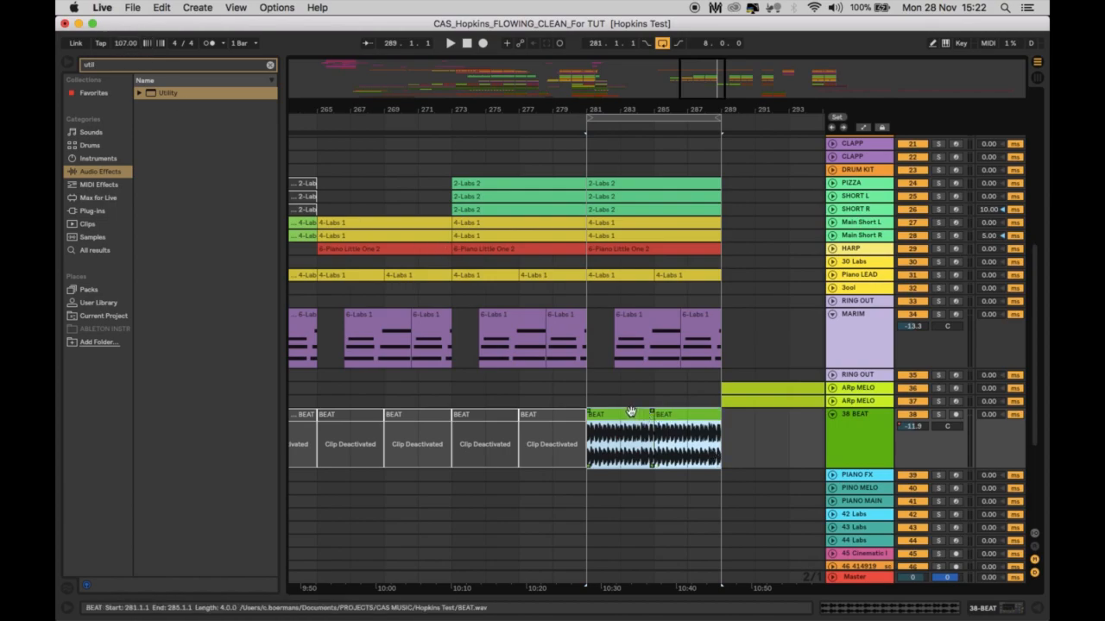
drag(679, 109, 679, 138)
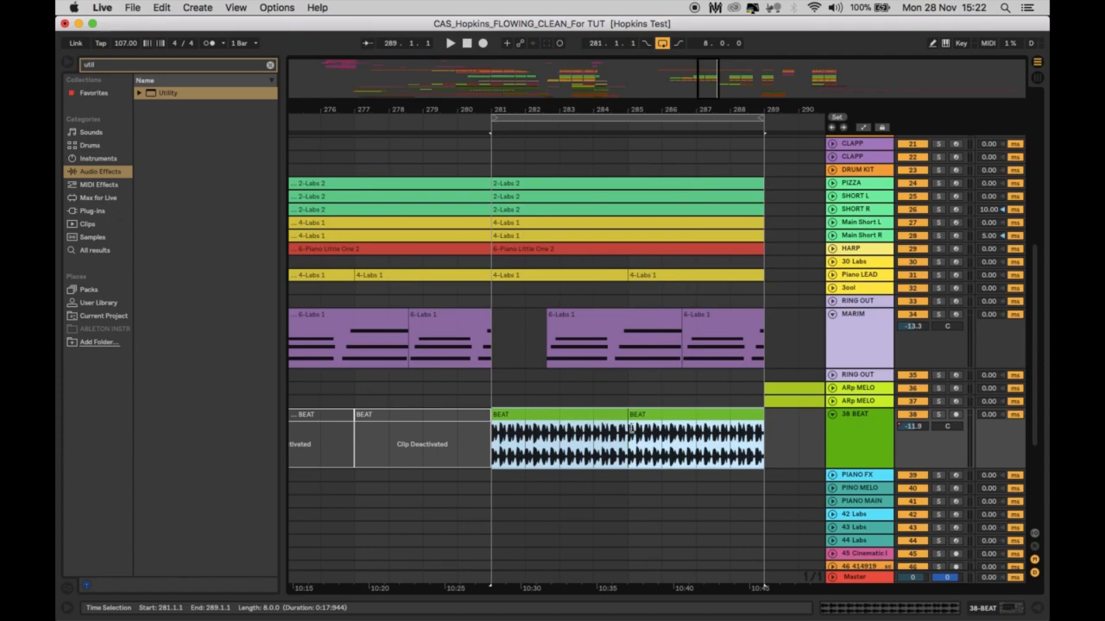
Step: Reselect both BEAT clips and open the BEAT track's devices to examine its Auto Filter
click(598, 420)
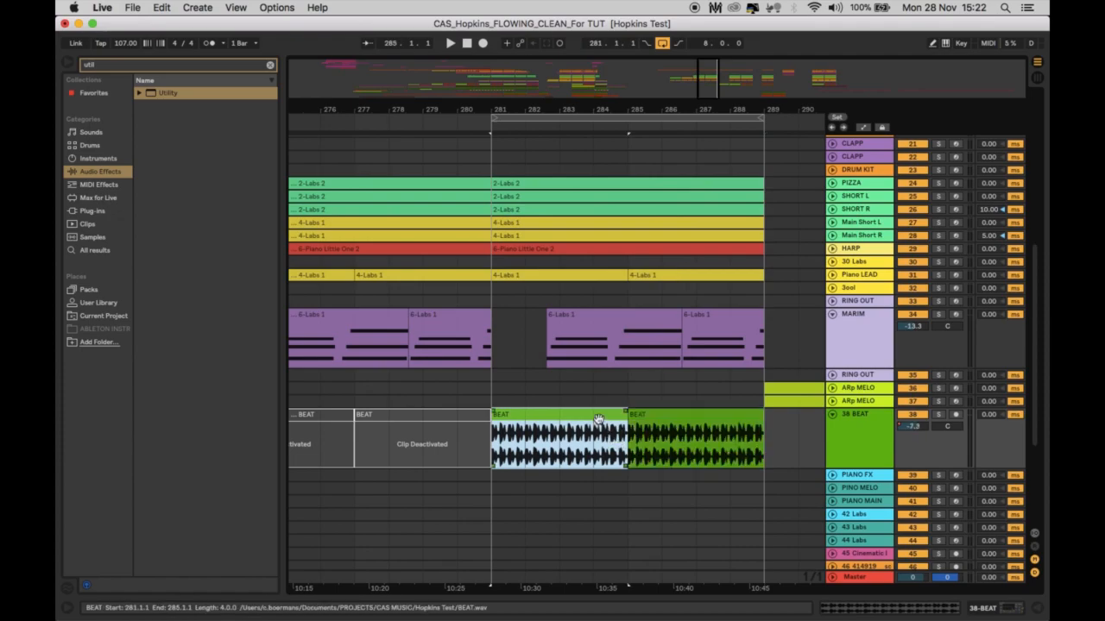
shift+click(654, 416)
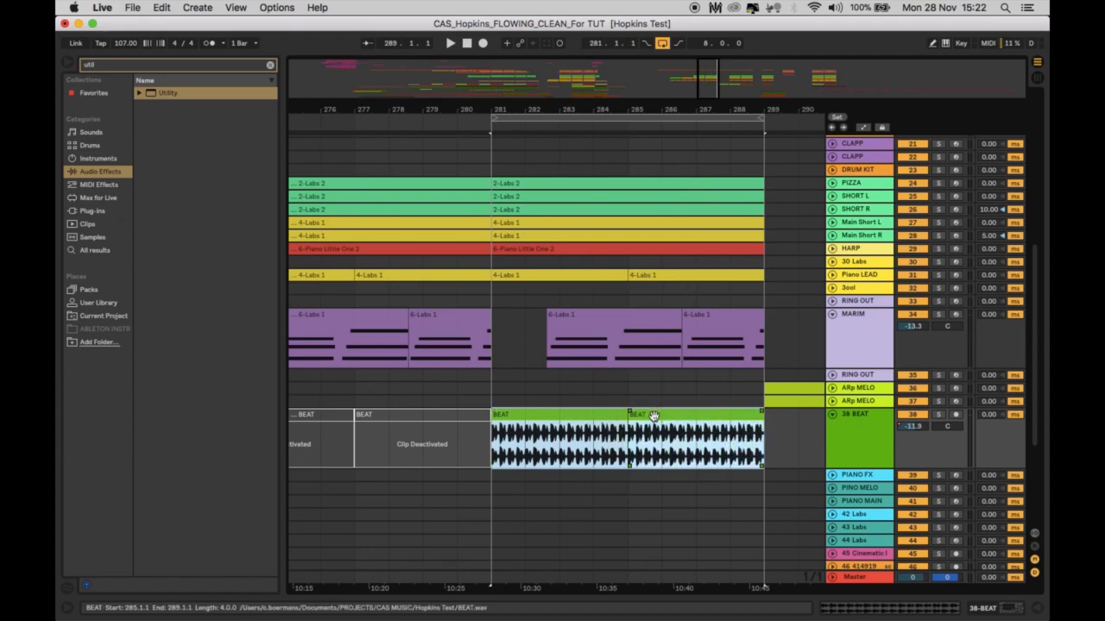
double_click(868, 432)
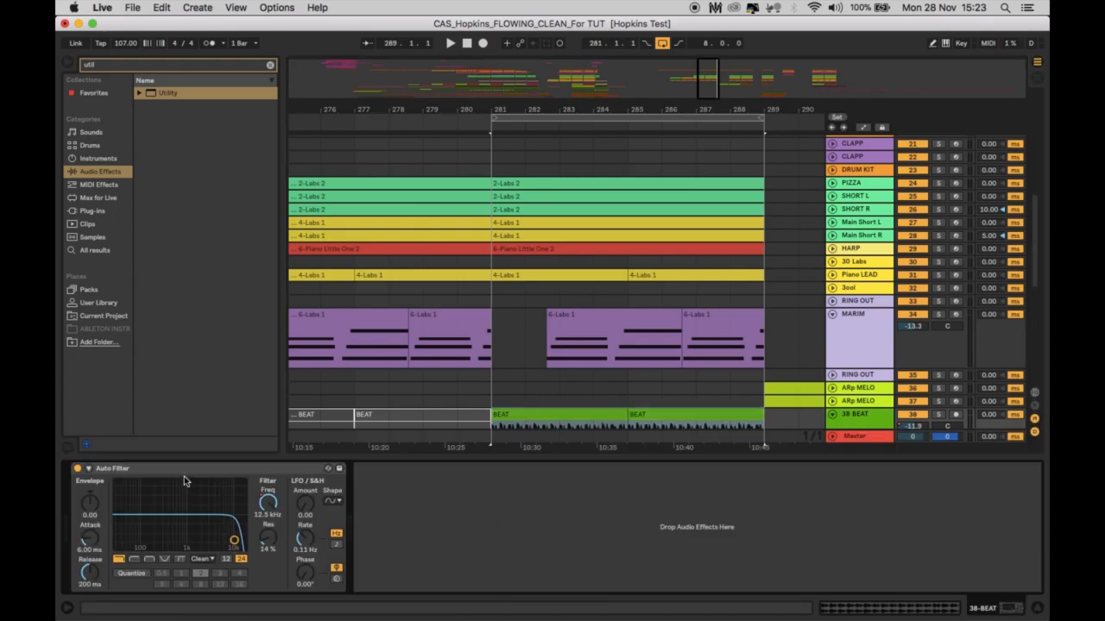
click(187, 474)
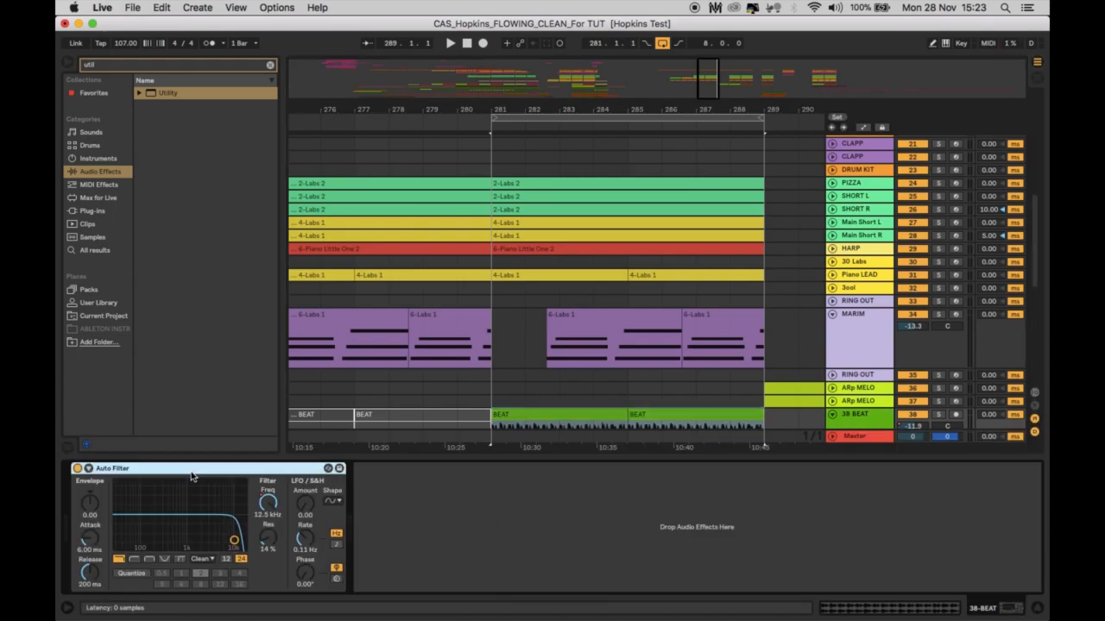
click(636, 392)
Step: Select the loop span from bar 281 to 289 and play the section with the BEAT track
scroll(636, 390, down, 5)
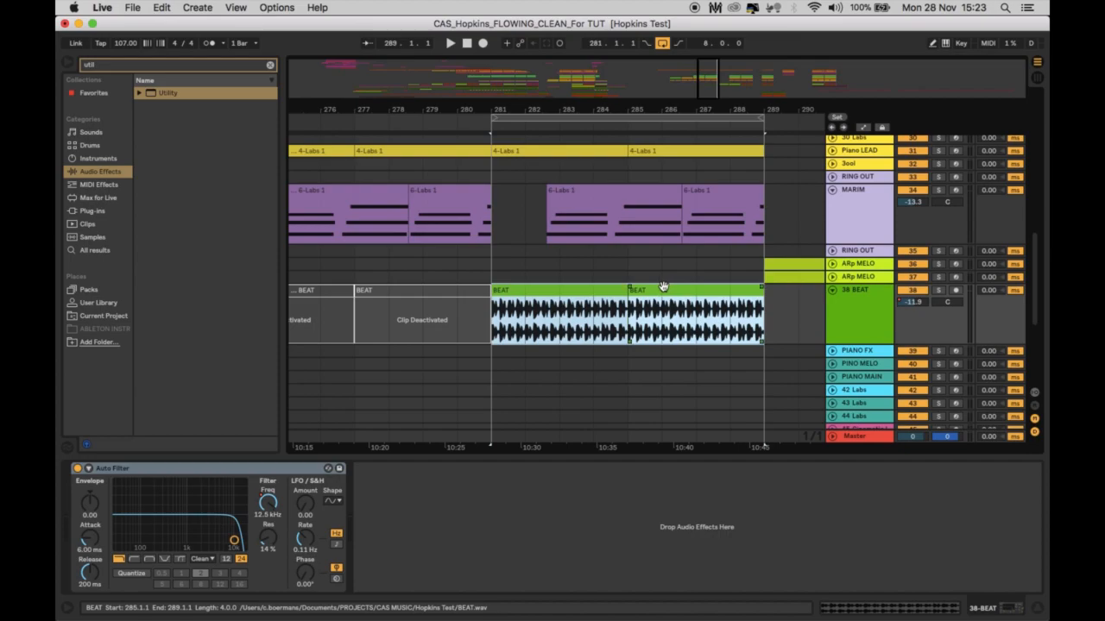
click(680, 118)
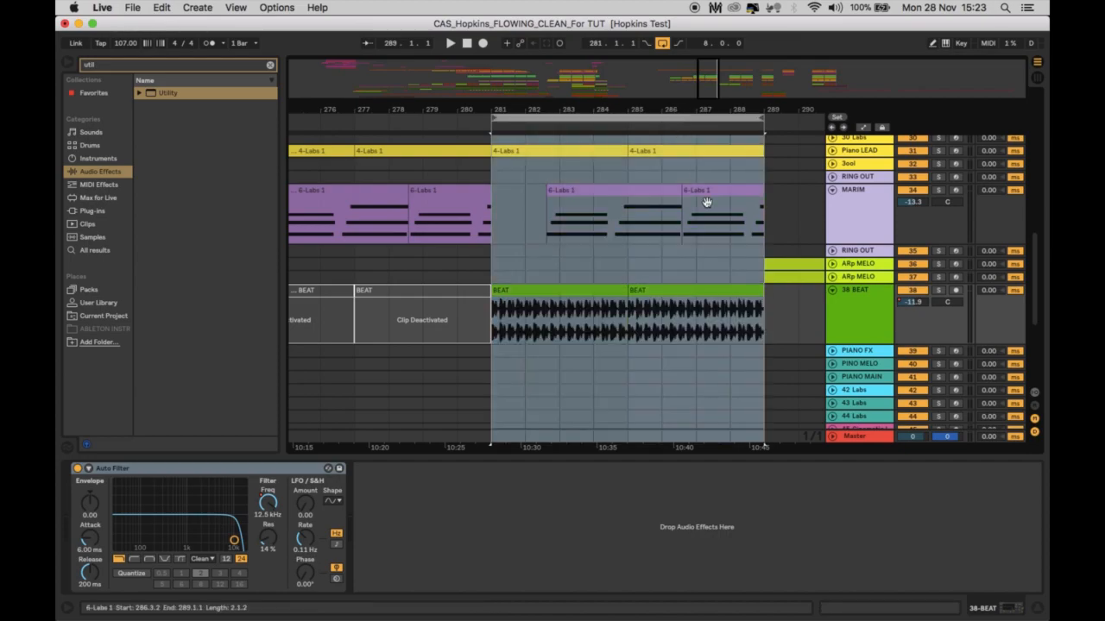
key(space)
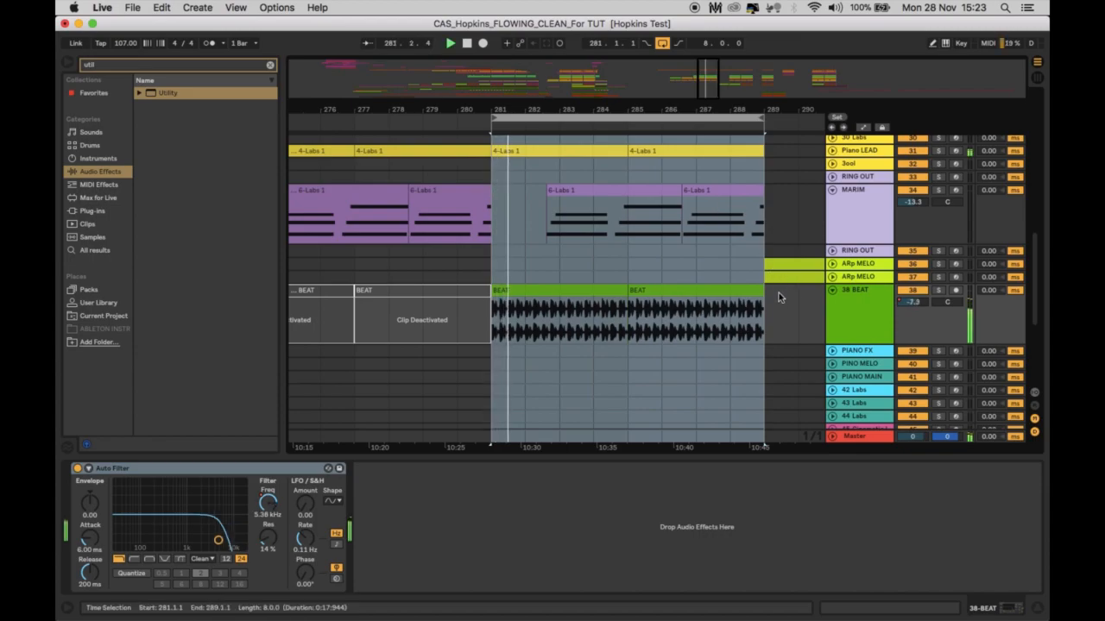
Step: Lower the BEAT track's volume to -10.2 dB and raise its Auto Filter frequency to 19.9 kHz during playback
click(903, 305)
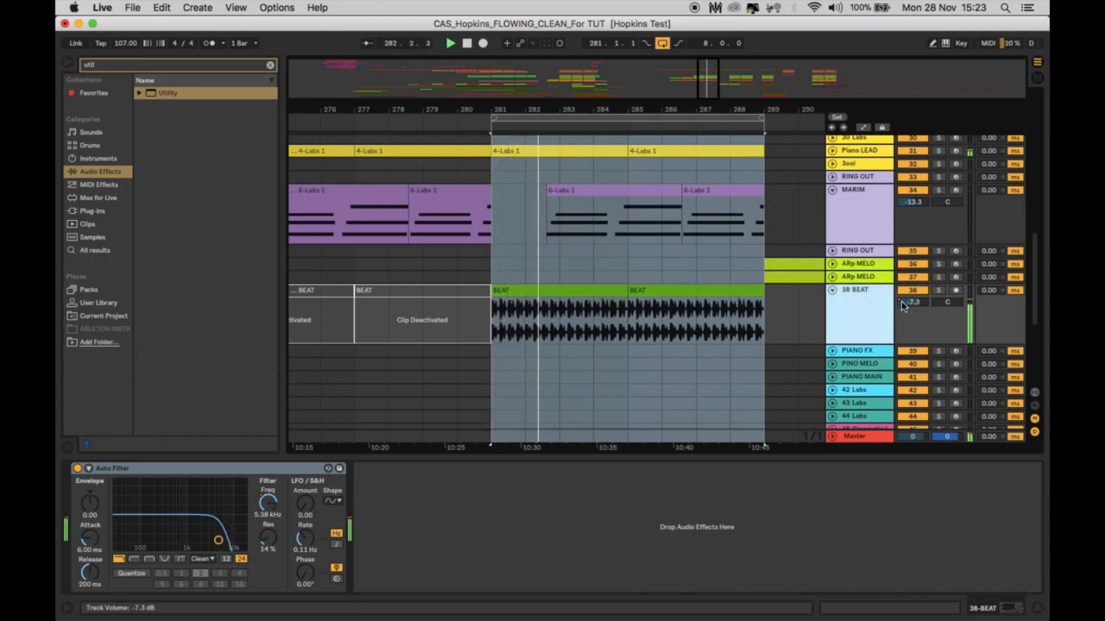
drag(901, 301, 901, 320)
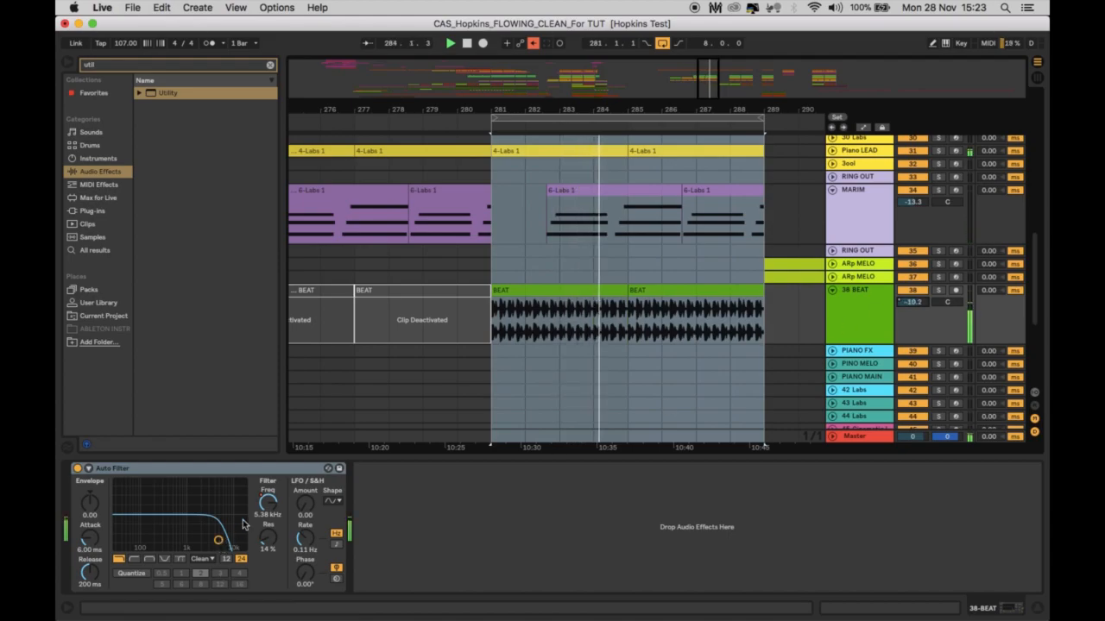
drag(219, 540, 242, 540)
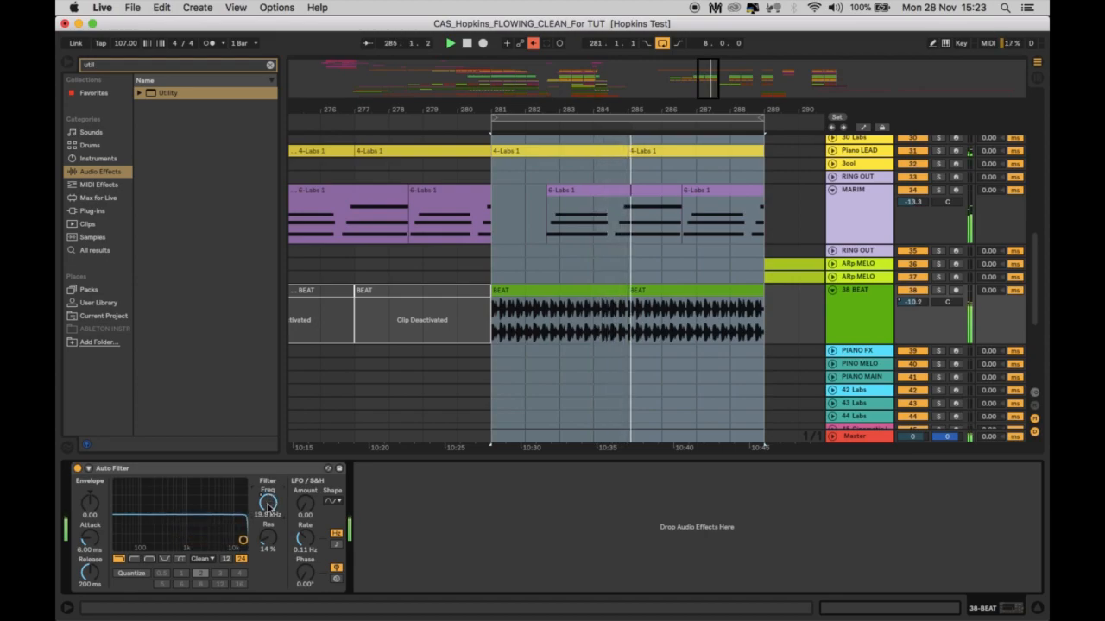
click(860, 305)
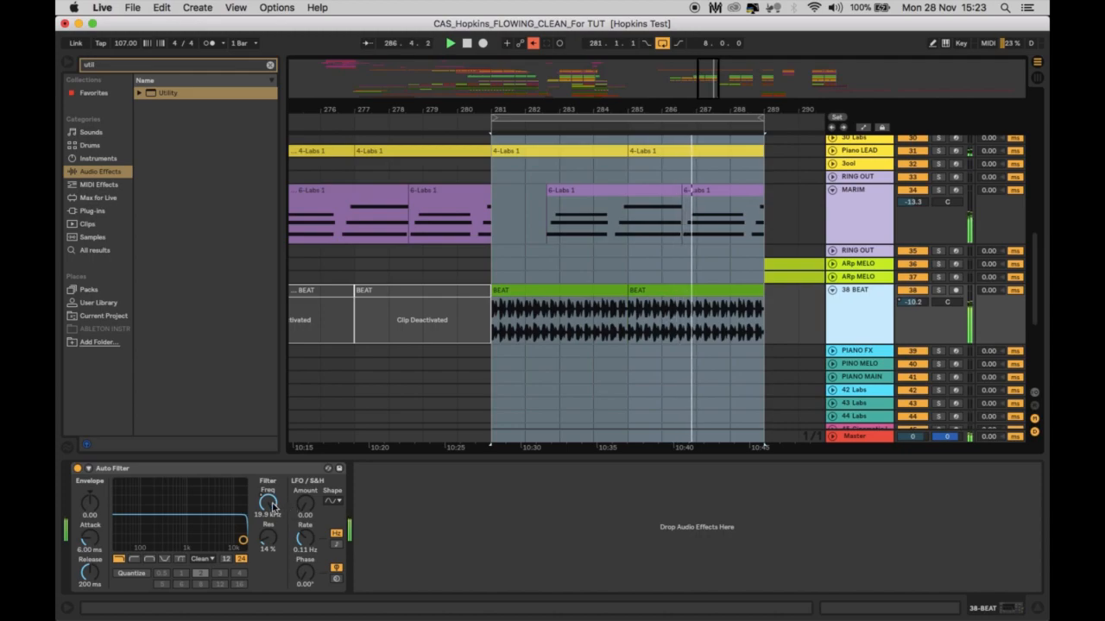
Step: Show the BEAT track's Auto Filter frequency automation, add a dip at about bar 283, and hide the automation again
click(863, 128)
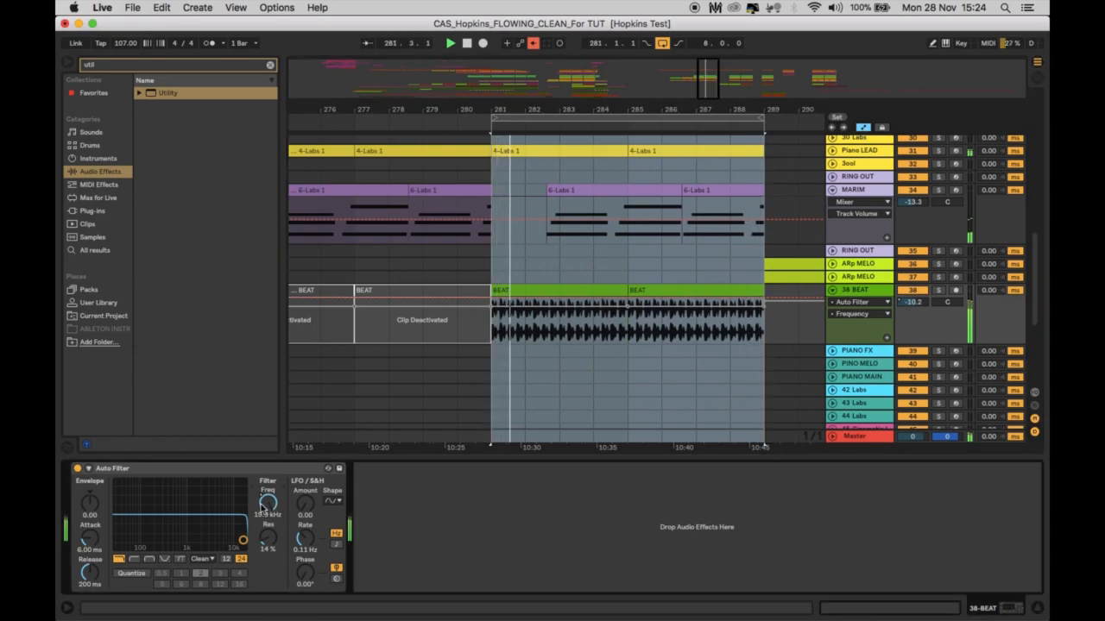
click(268, 536)
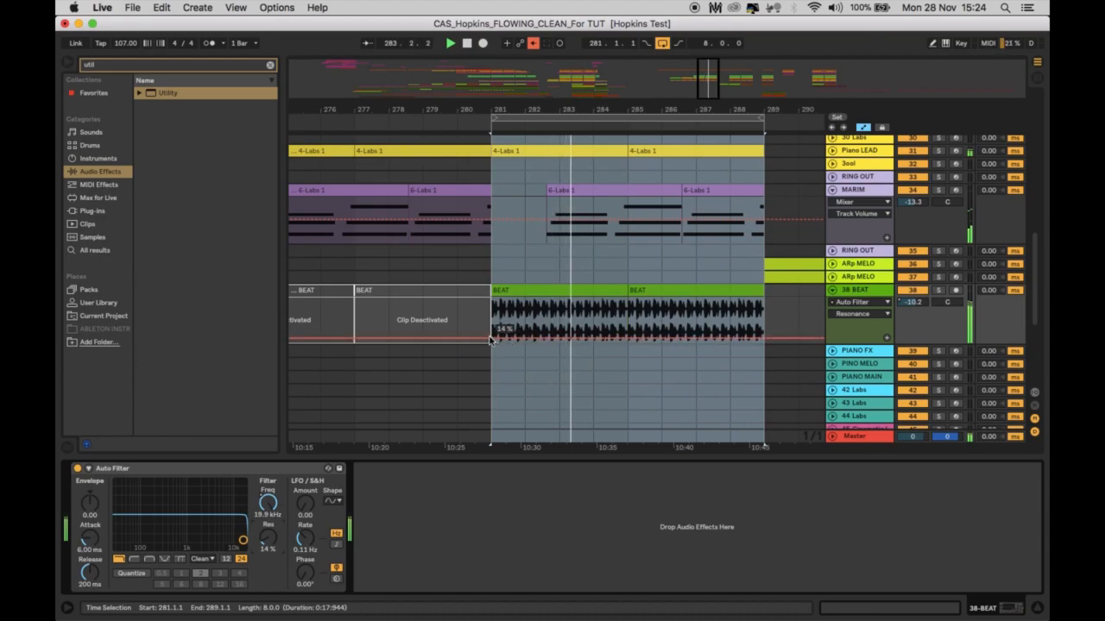
click(269, 503)
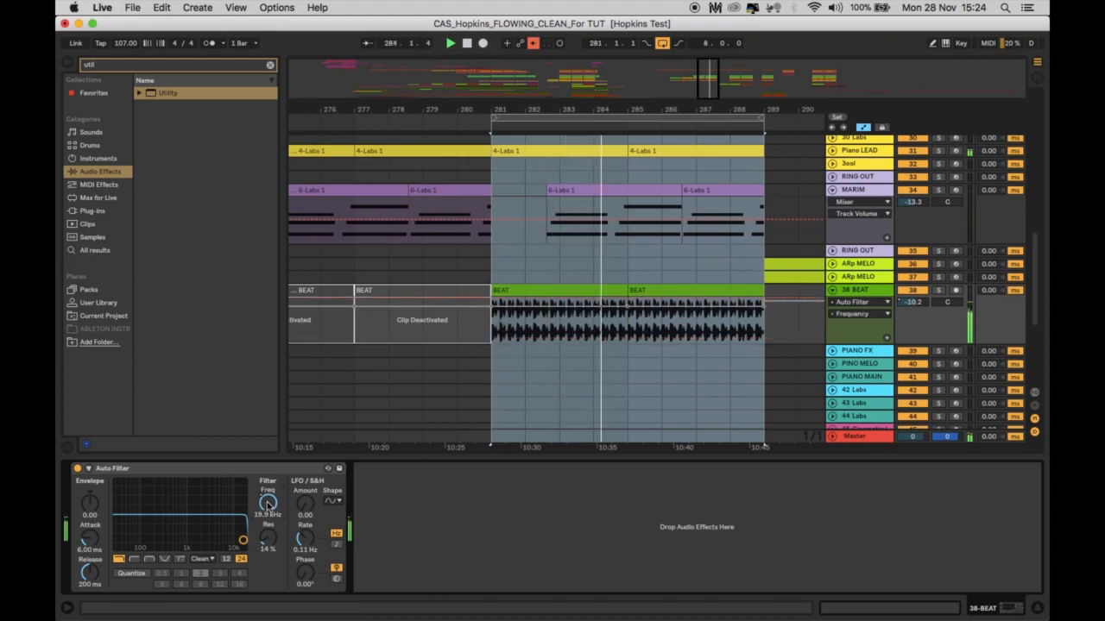
click(497, 303)
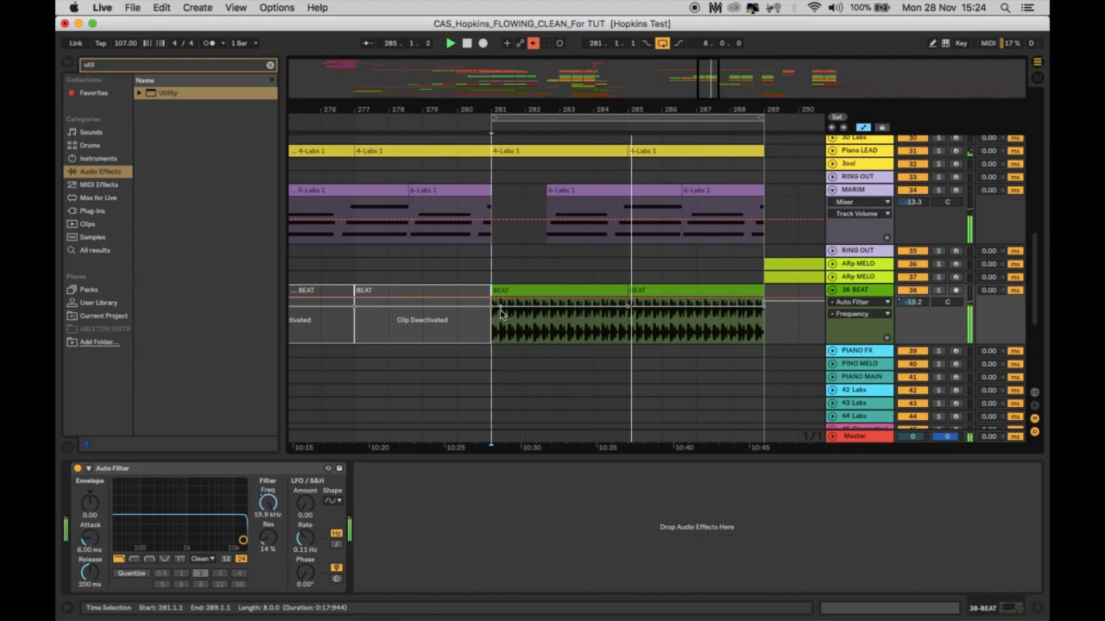
drag(556, 304, 559, 324)
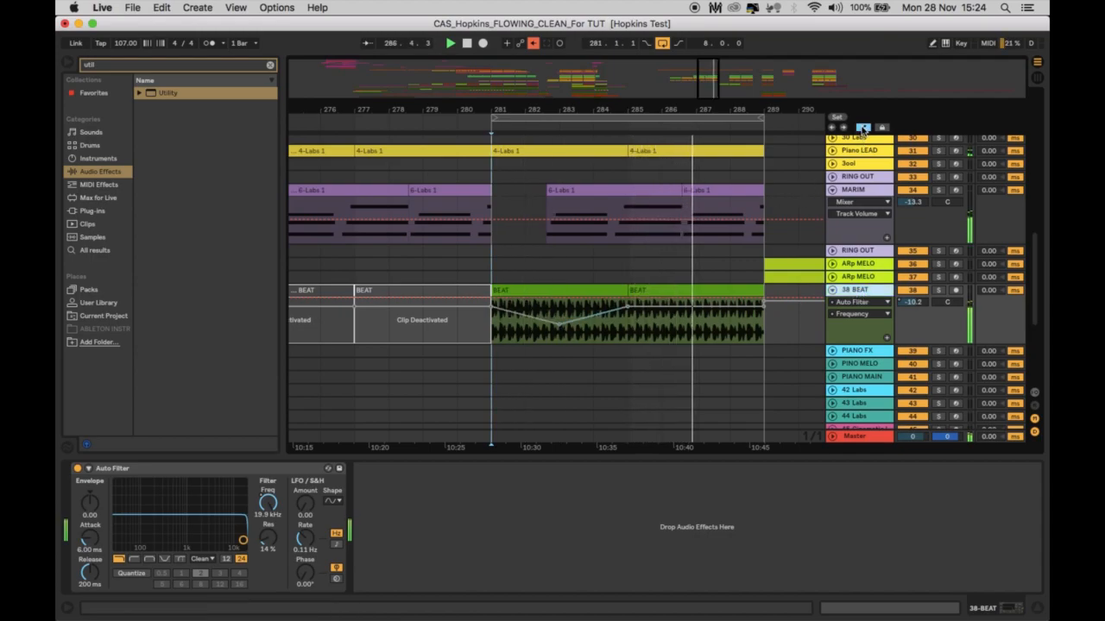
click(863, 127)
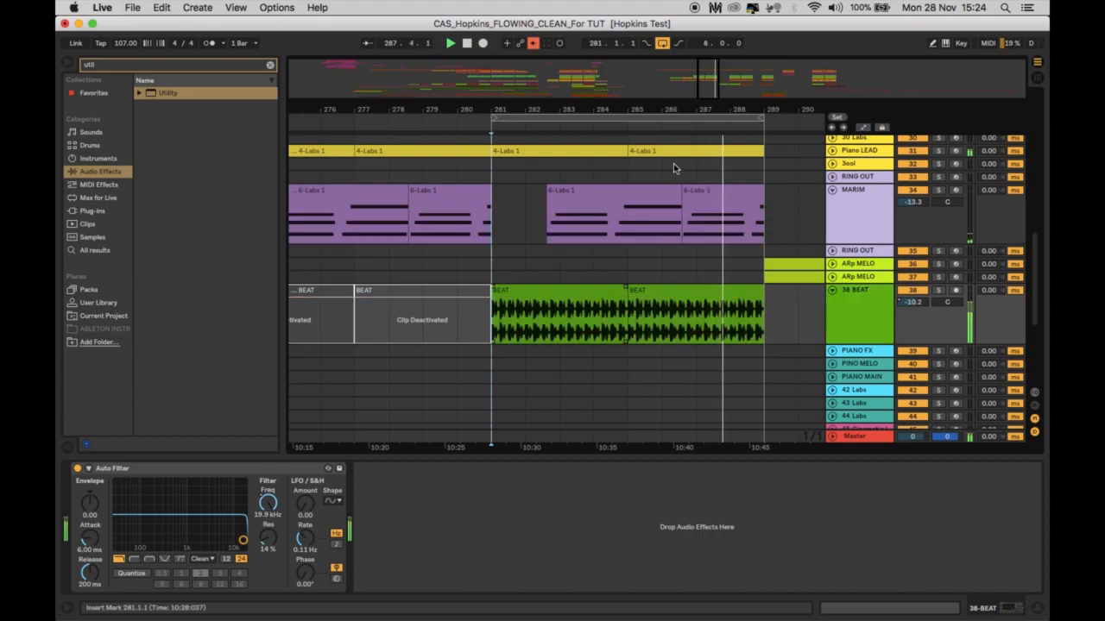
Step: Stop playback, select the first ARp MELO clip at bar 289 and loop its span from bar 289 to 297
drag(677, 110, 677, 50)
scroll(693, 251, right, 4)
scroll(693, 251, up, 3)
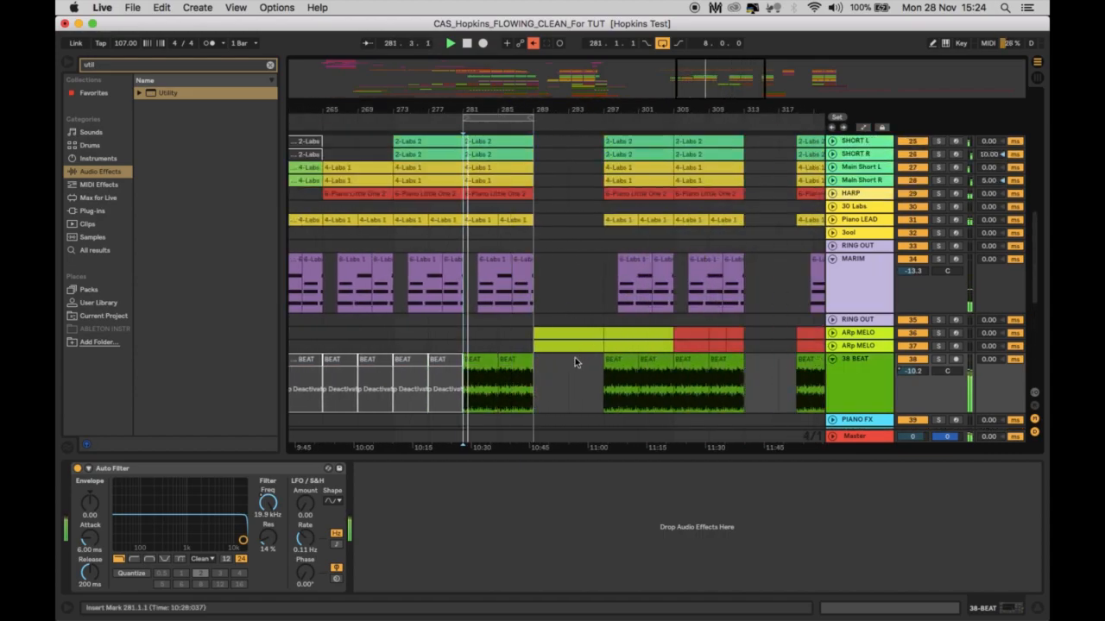
click(571, 336)
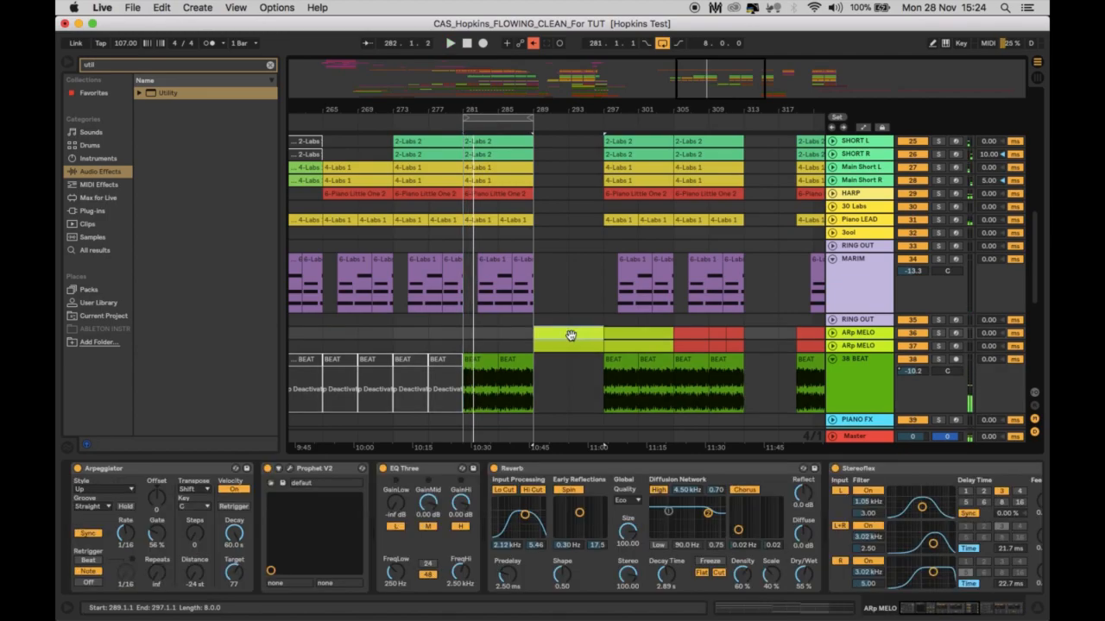
key(super+l)
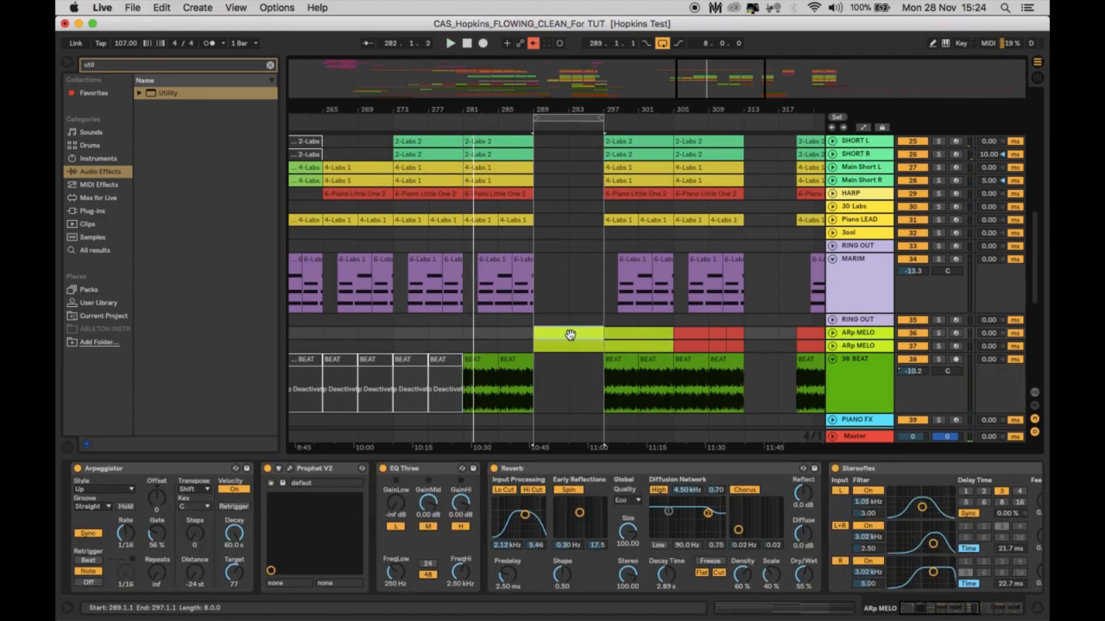
Step: Select both ARp MELO tracks and solo them together
click(870, 335)
click(871, 335)
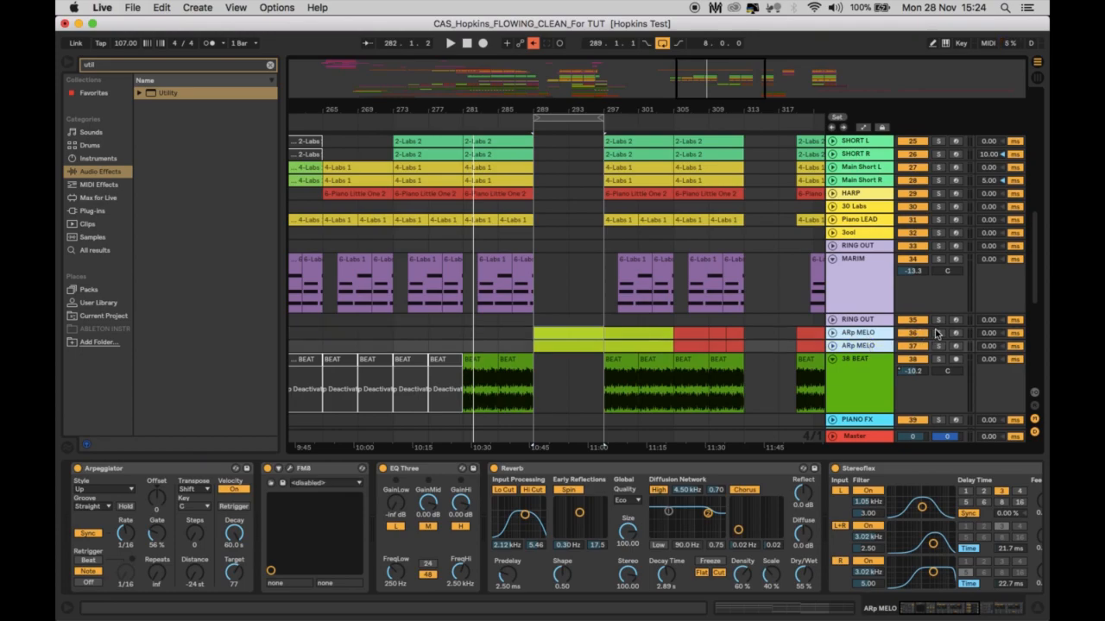
click(938, 333)
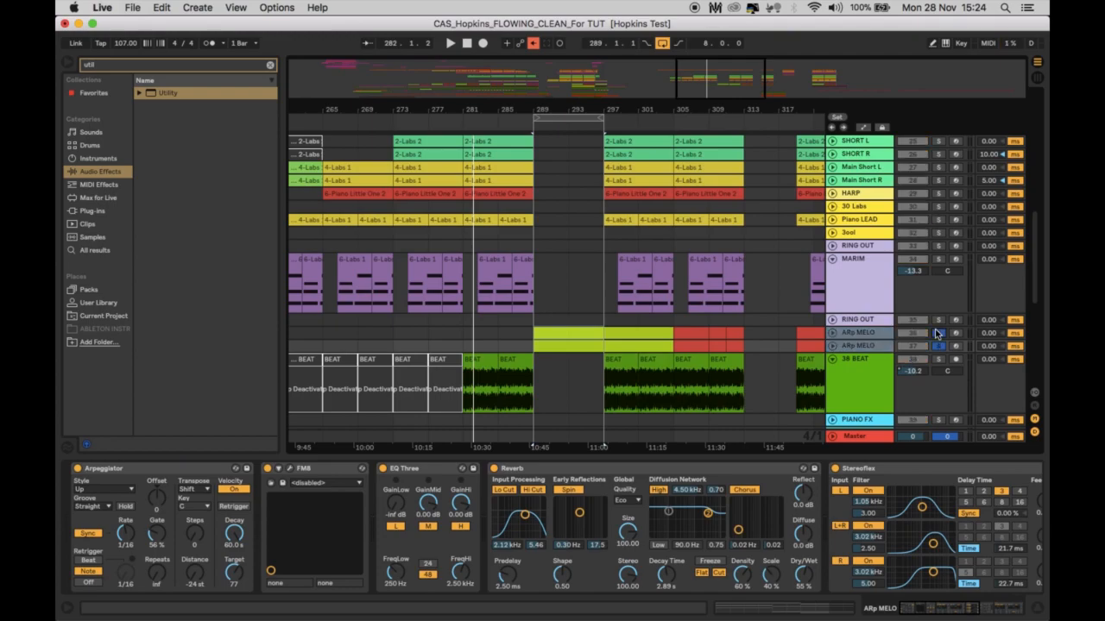
Step: Unfold both ARp MELO tracks and enlarge them so the notes in their clips can be seen
scroll(679, 330, up, 5)
scroll(680, 330, down, 11)
scroll(679, 330, up, 6)
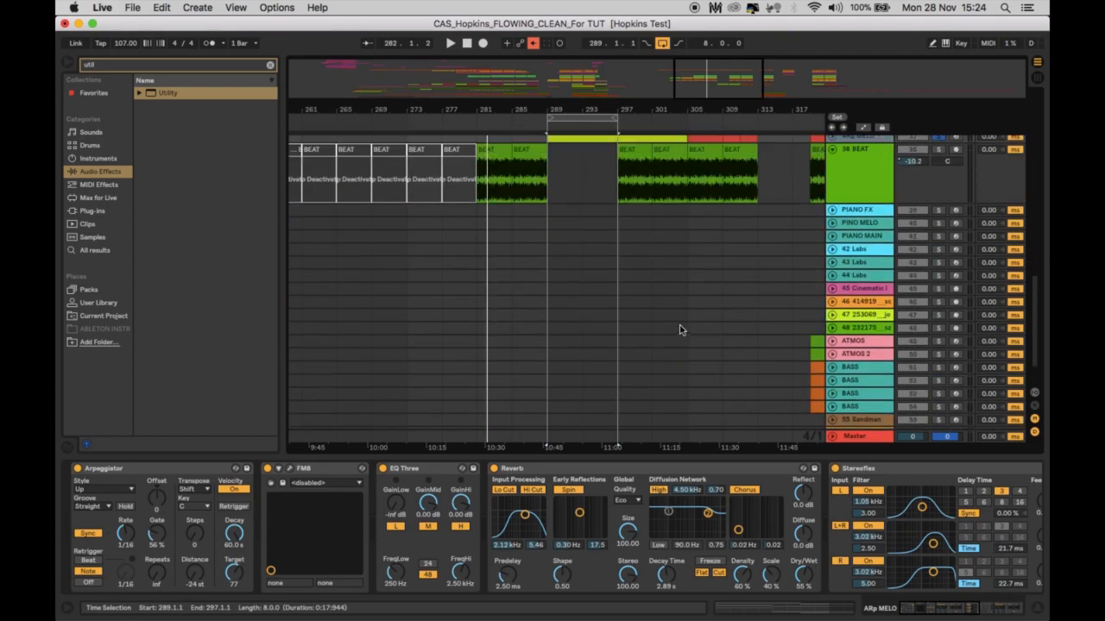
click(860, 318)
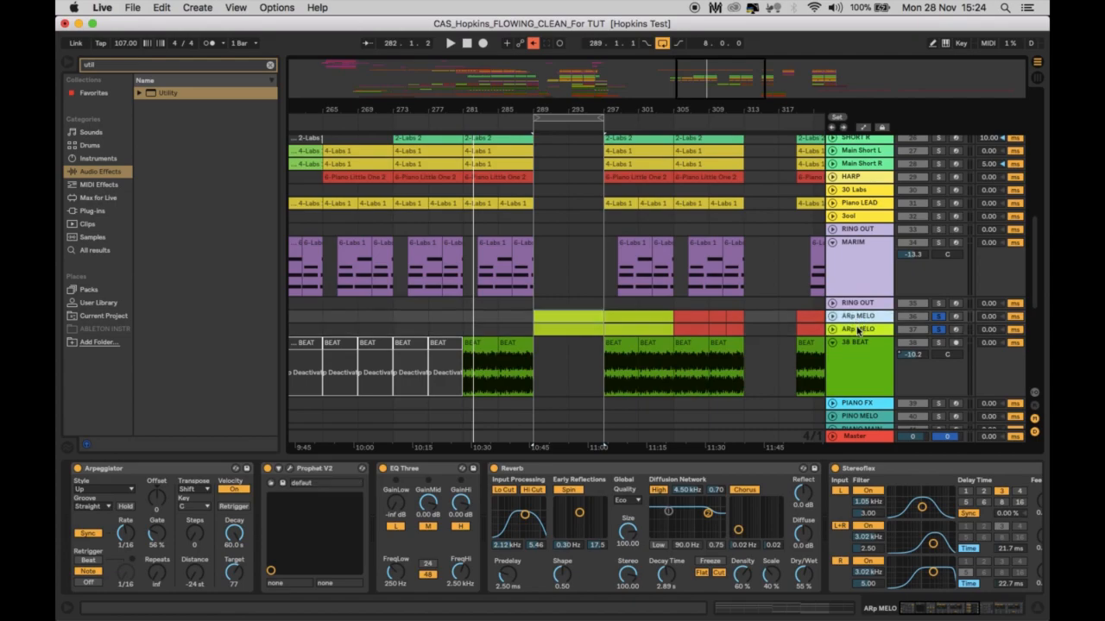
click(833, 331)
key(z)
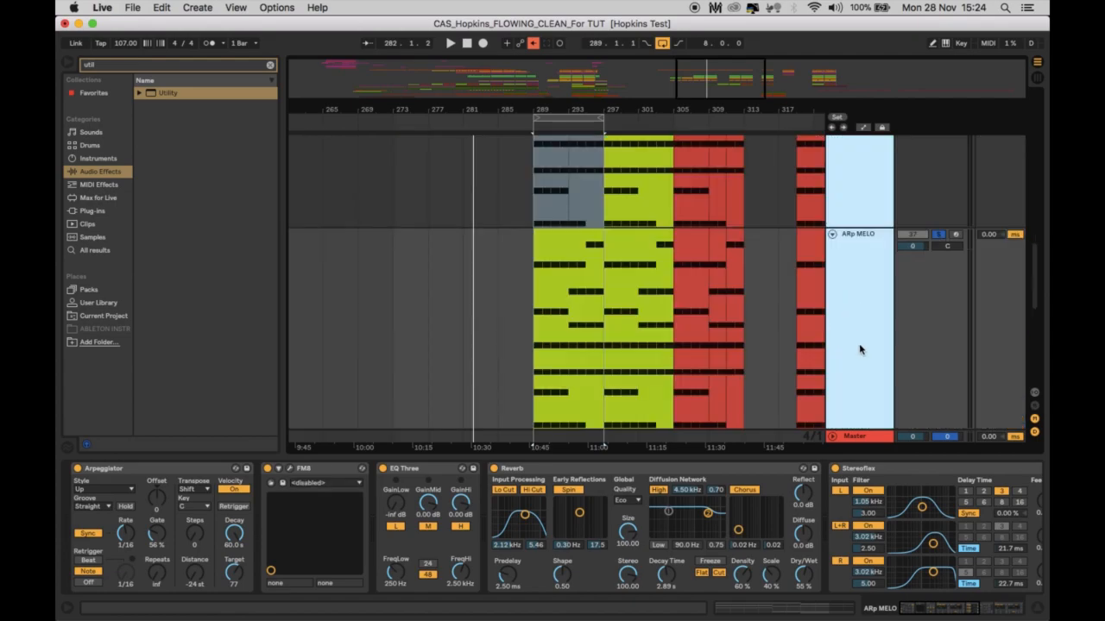
key(x)
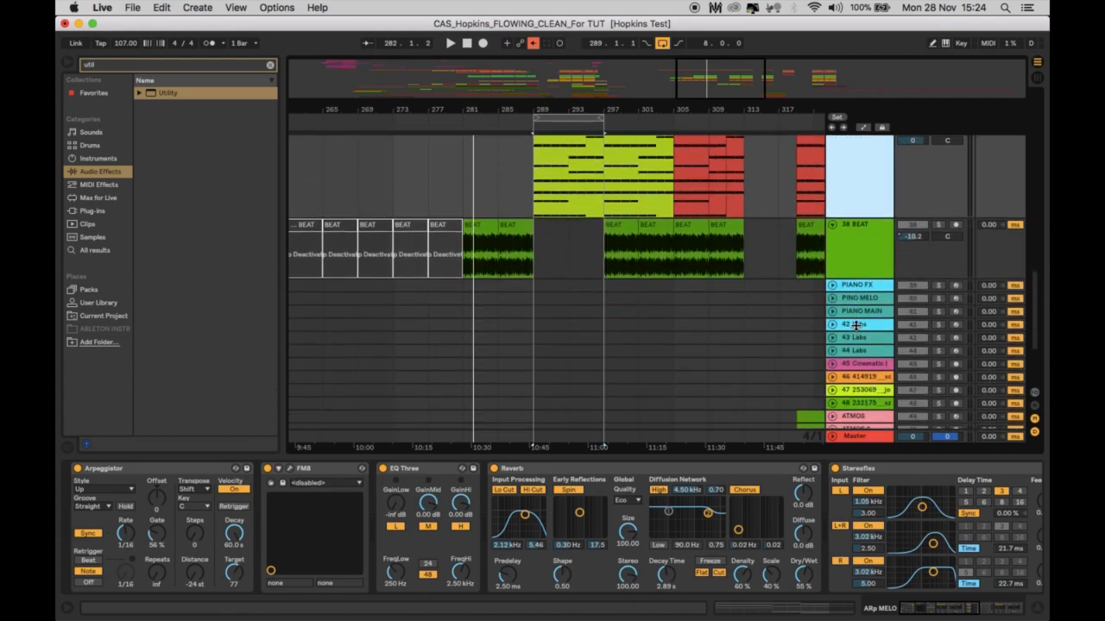
scroll(780, 299, up, 3)
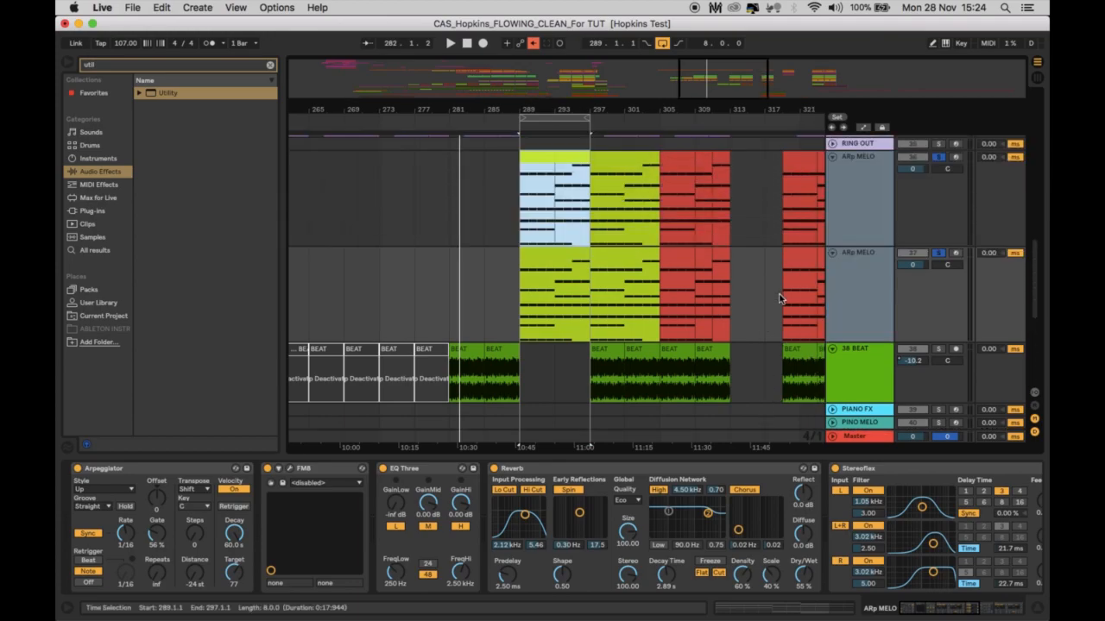
Step: Play the soloed ARp MELO tracks and compare the device chains of the two tracks
key(space)
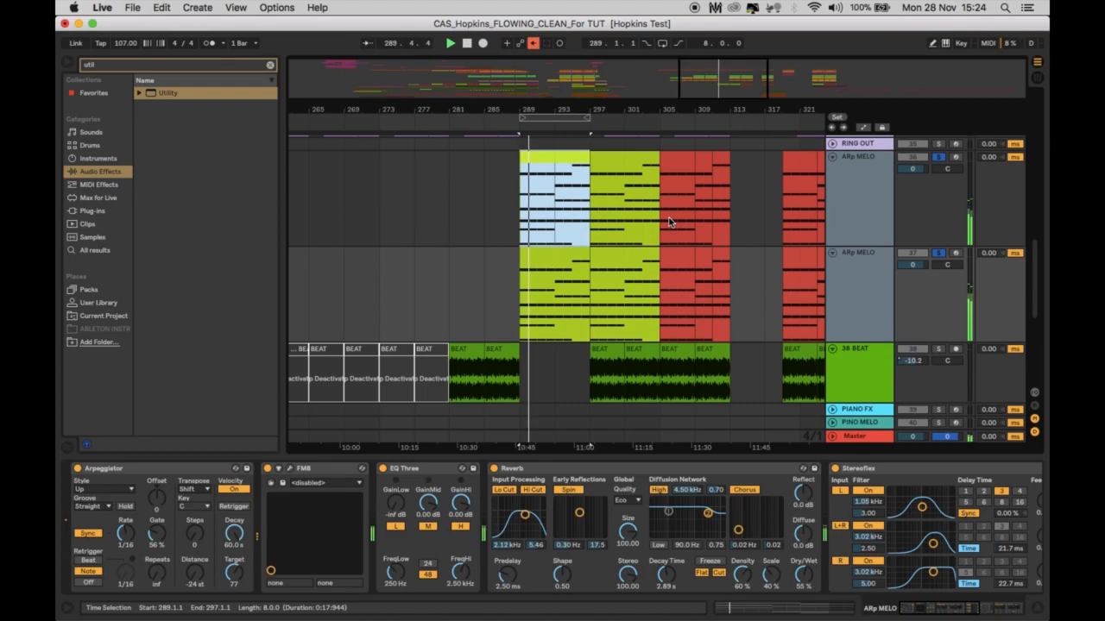
click(881, 176)
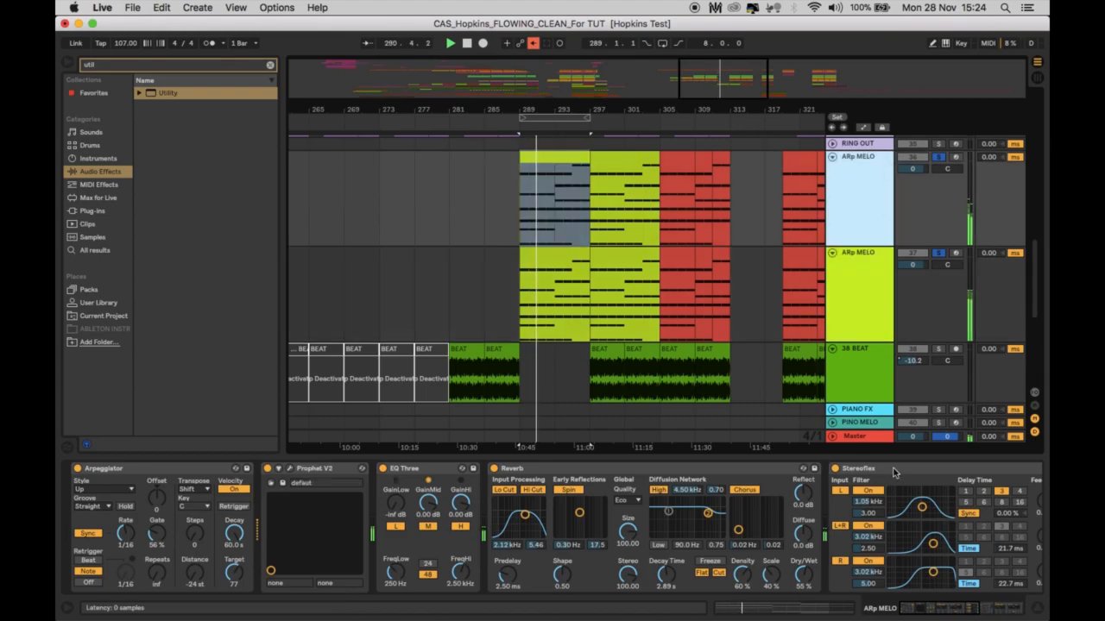
scroll(916, 469, right, 6)
scroll(915, 468, left, 6)
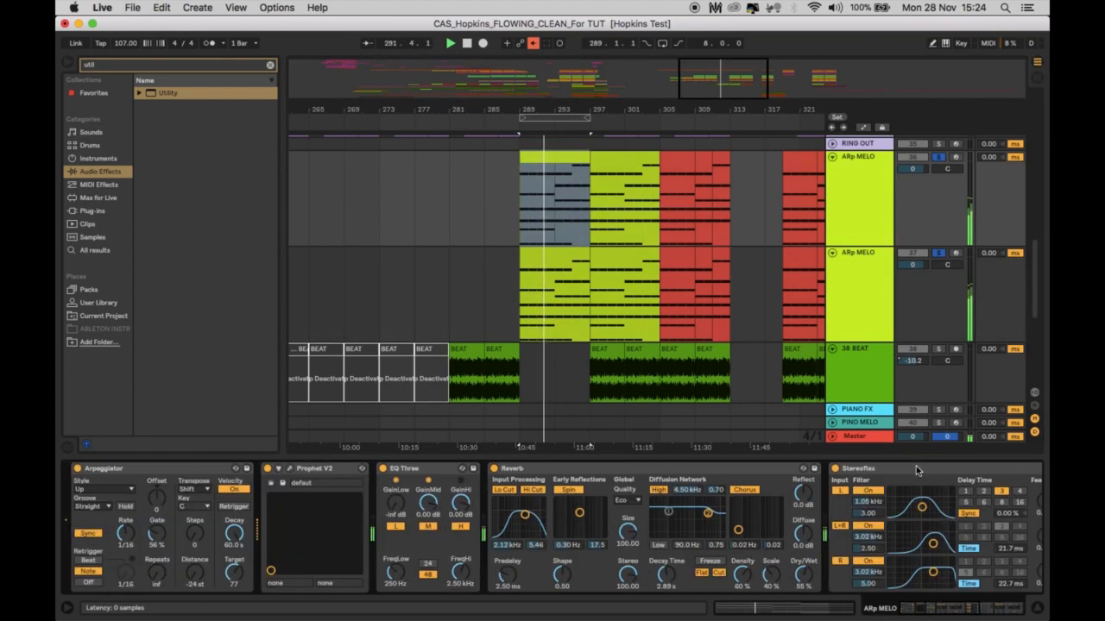
click(870, 205)
click(868, 280)
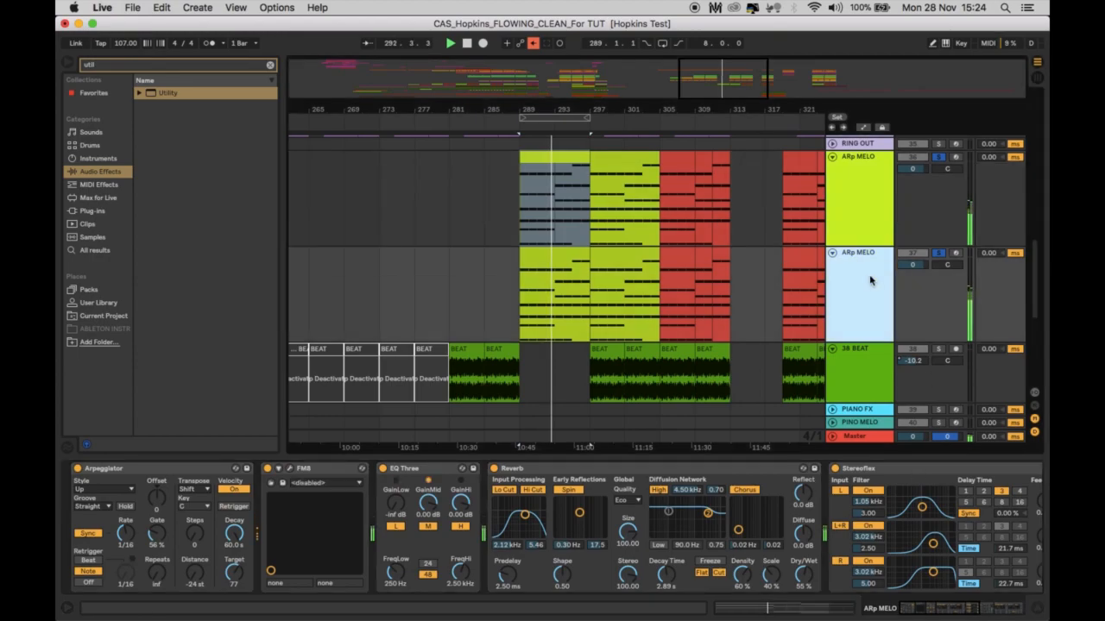
Step: Solo only the first ARp MELO track while the section keeps playing
click(938, 157)
click(938, 157)
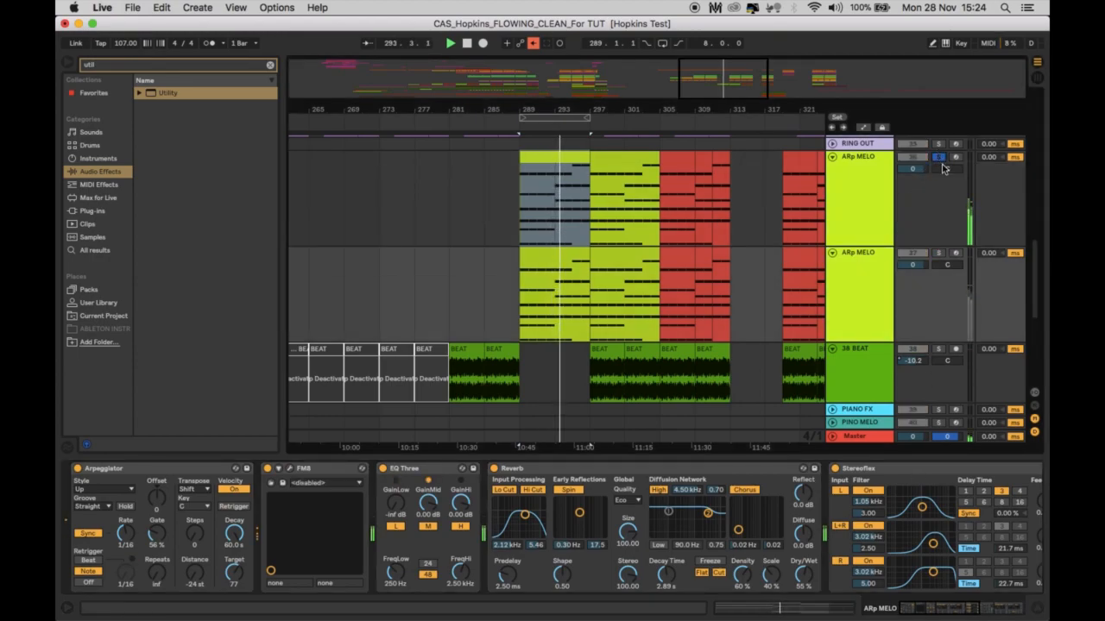
Step: Loop bars 289 to 297, play the soloed first ARp MELO track, and compare the device chains of both ARp MELO tracks
key(super+l)
key(space)
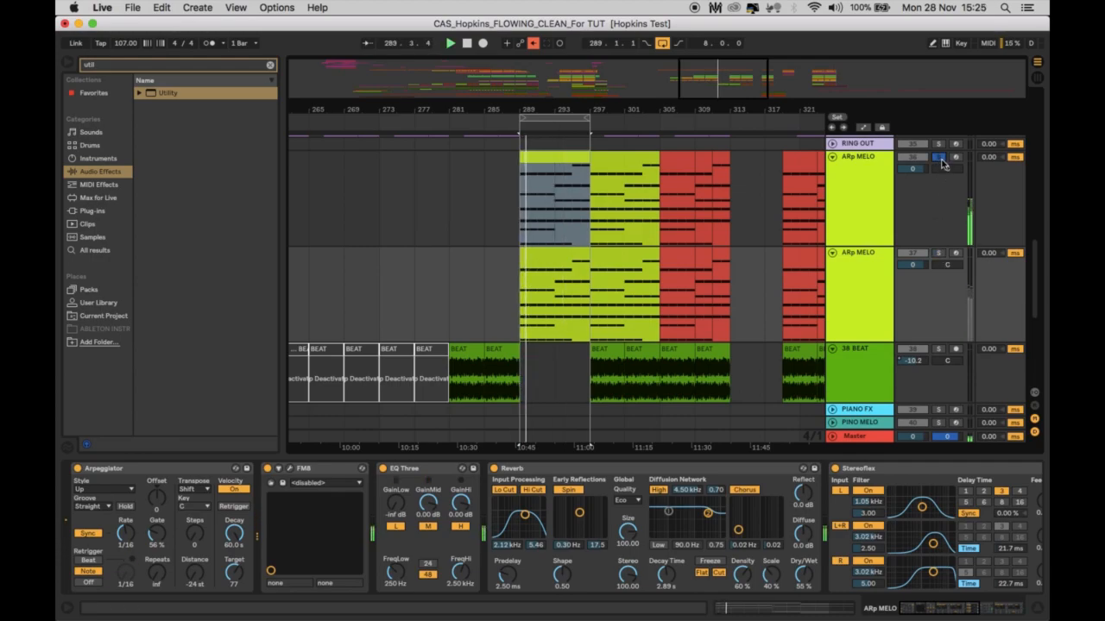
click(880, 175)
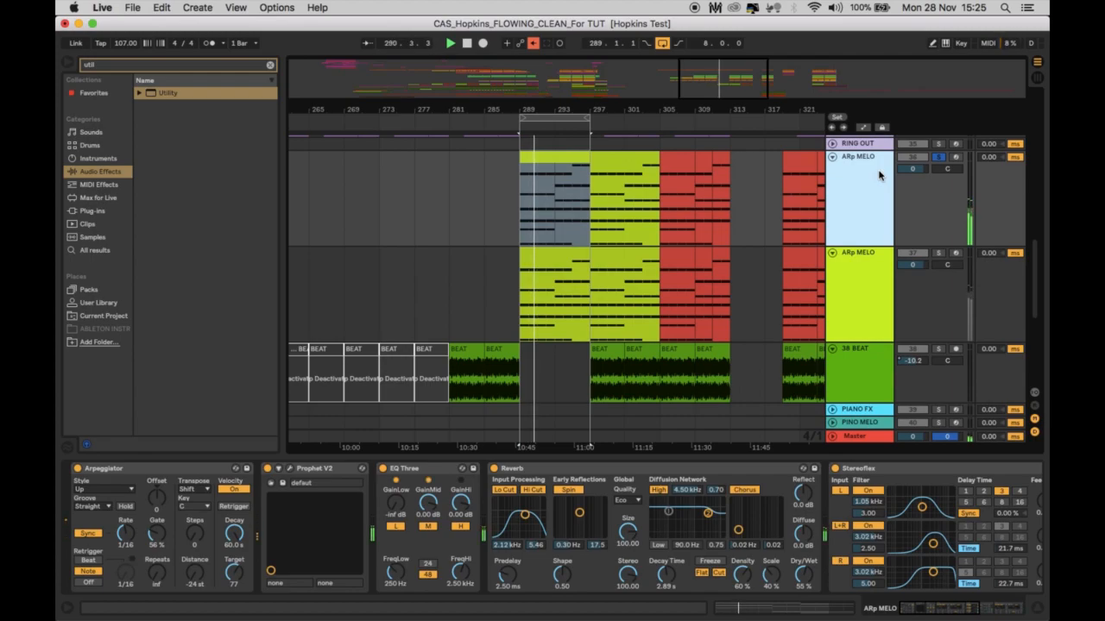
click(875, 270)
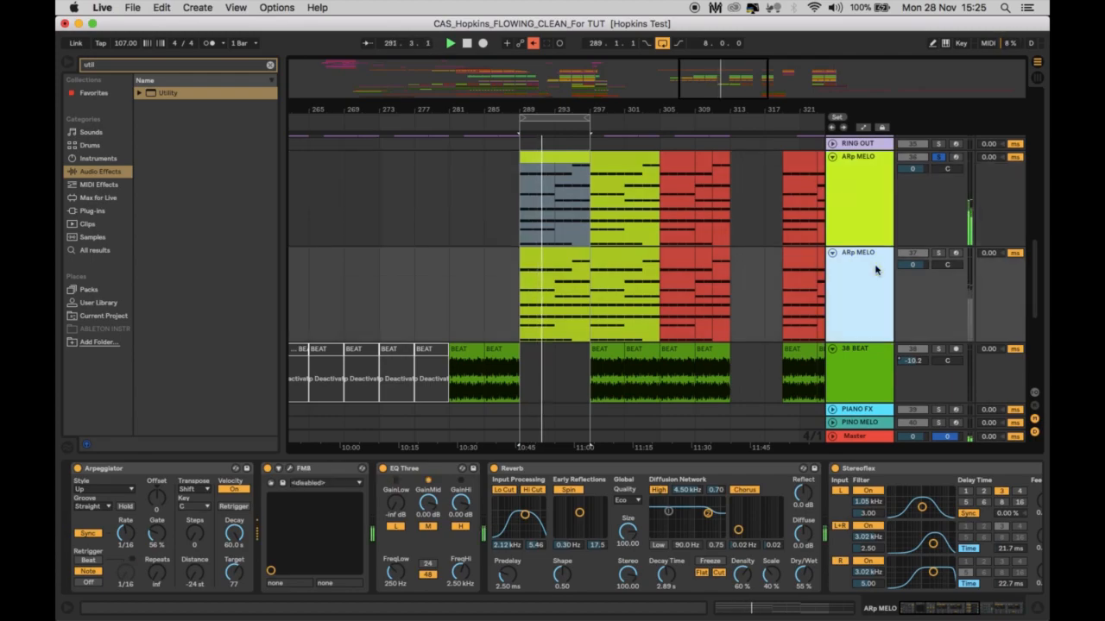
click(864, 210)
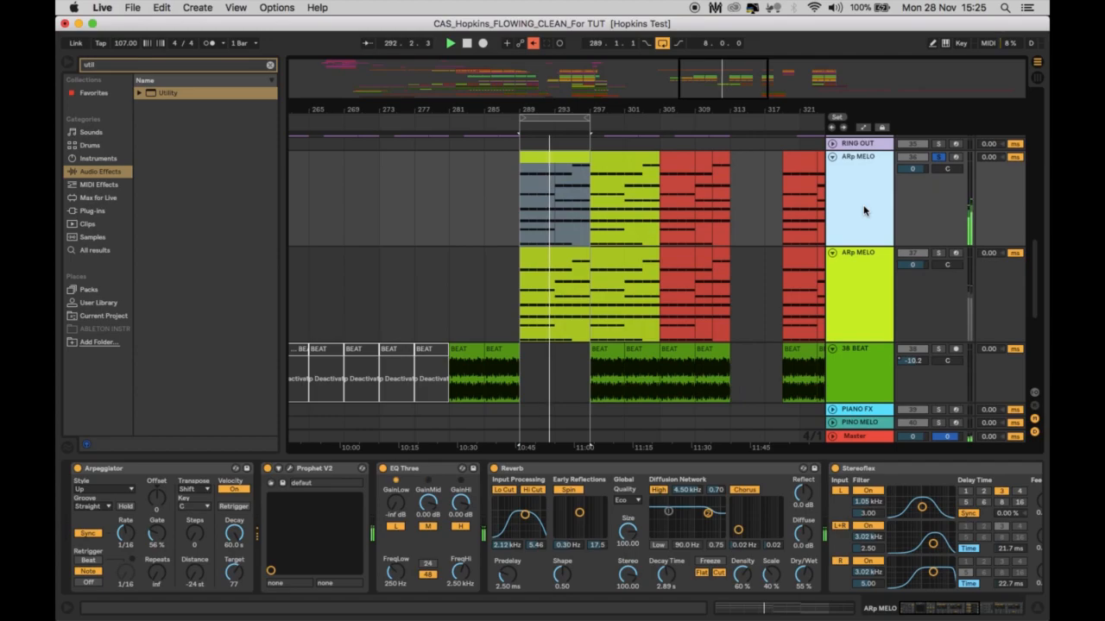
Step: View the Prophet V2 instrument window of the first ARp MELO track and close it again
click(328, 471)
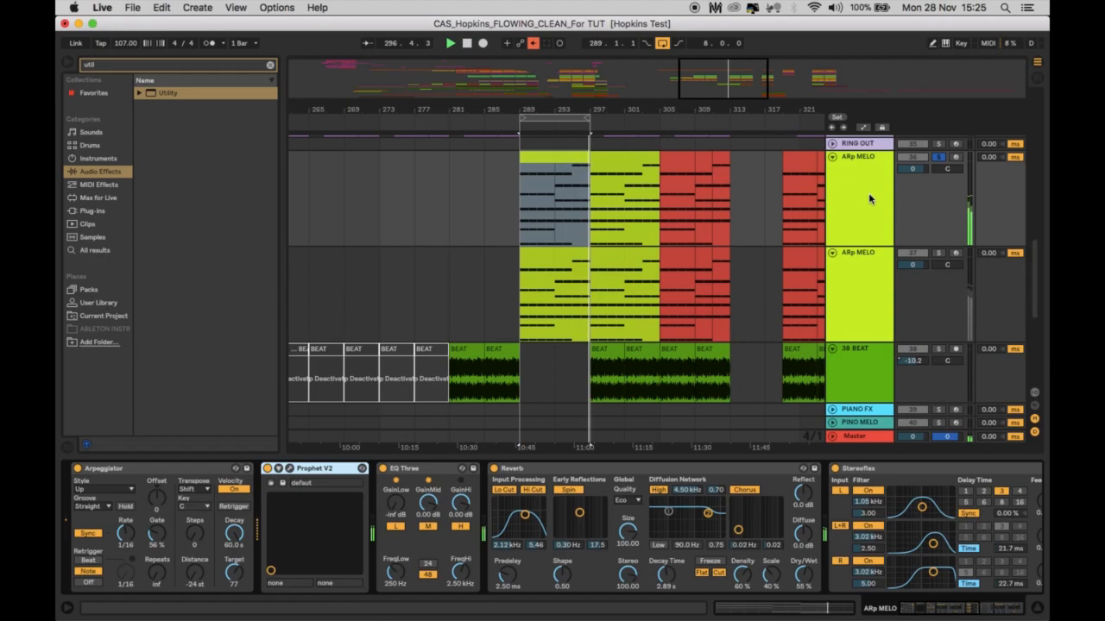
click(290, 468)
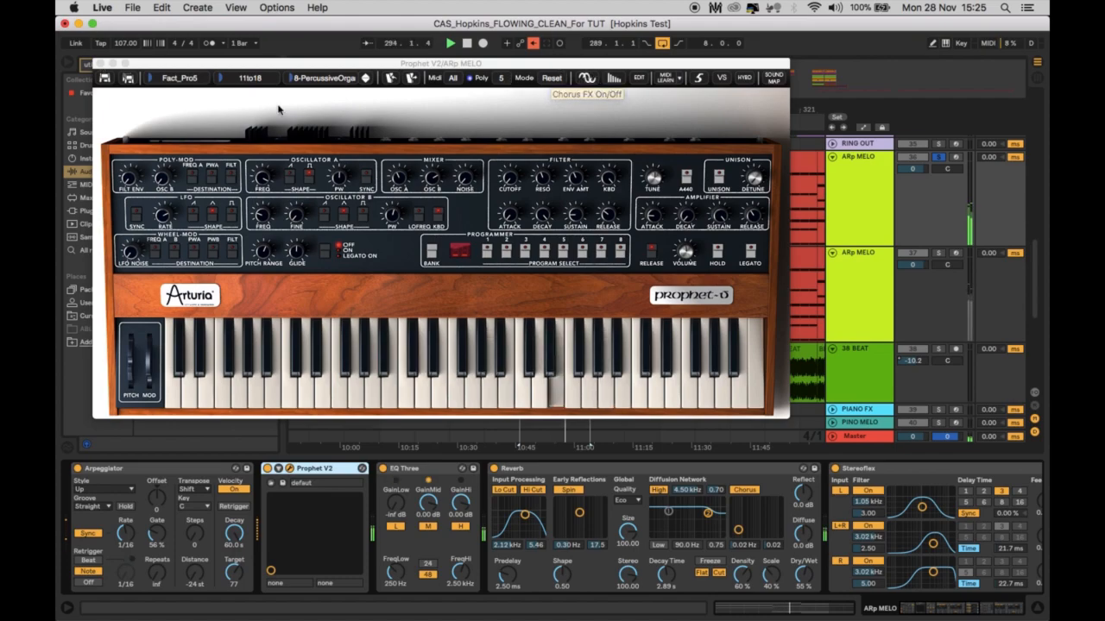
click(99, 64)
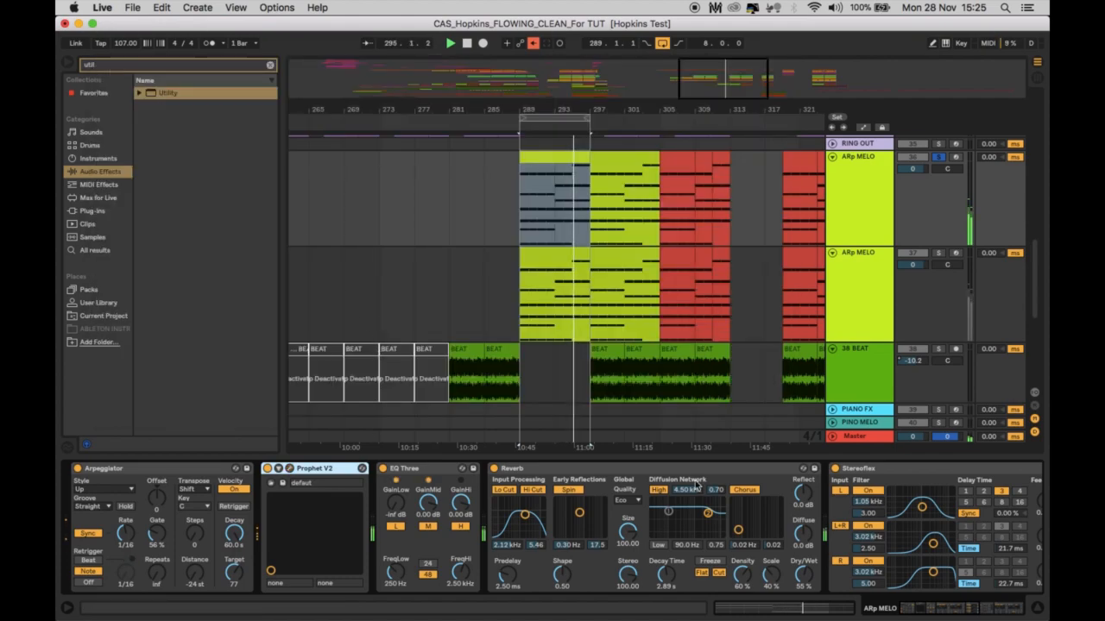
Step: Solo the second ARp MELO track instead and view its FM8 instrument window, closing it again
click(938, 253)
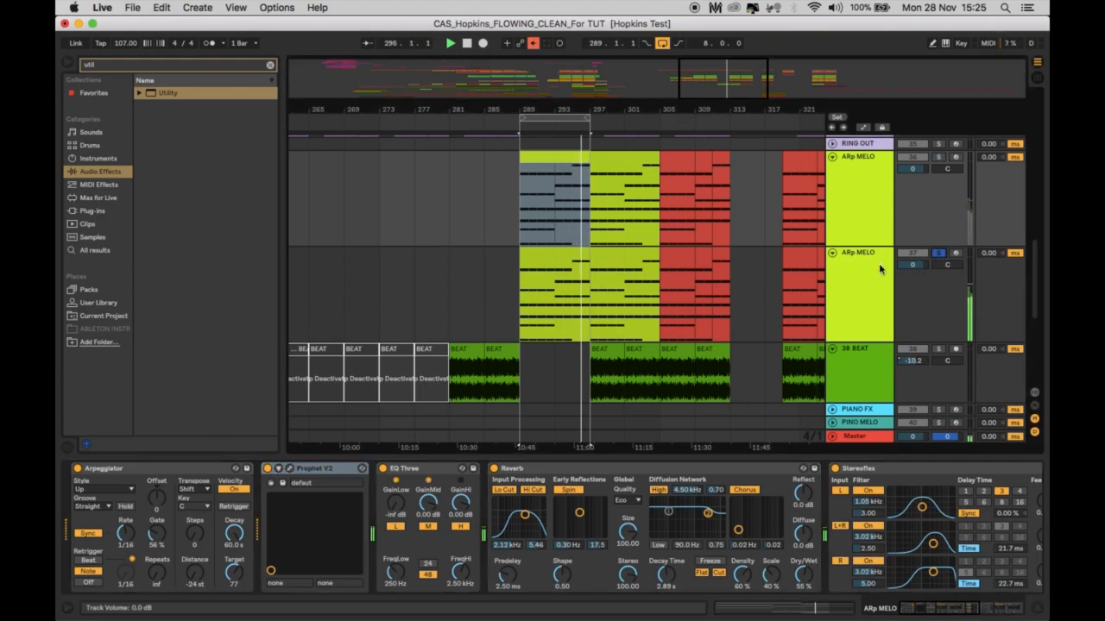
click(319, 470)
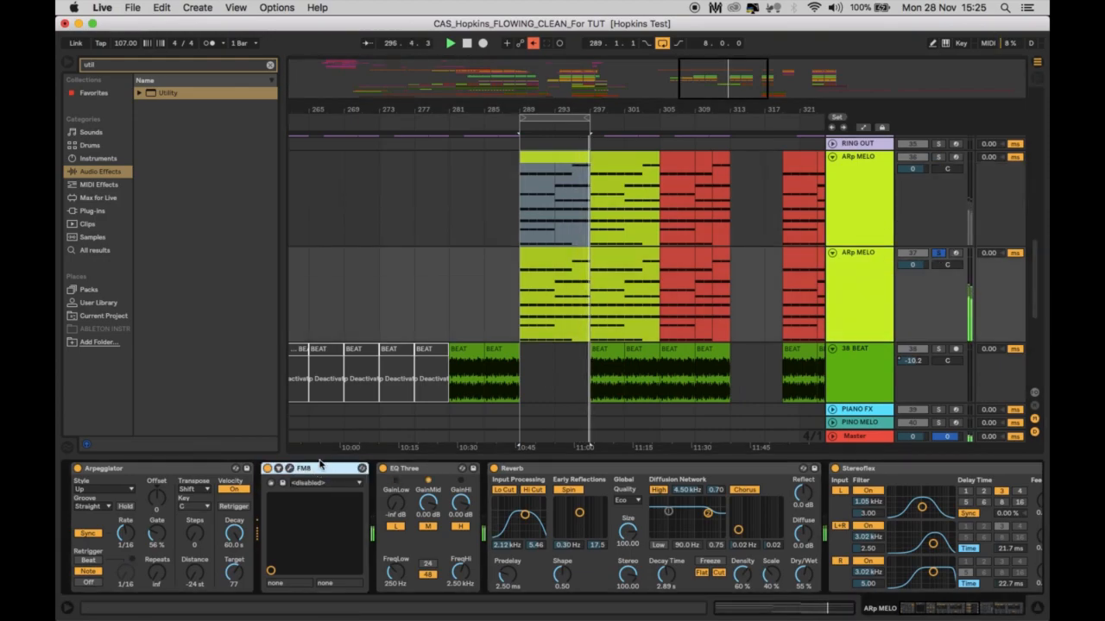
click(290, 469)
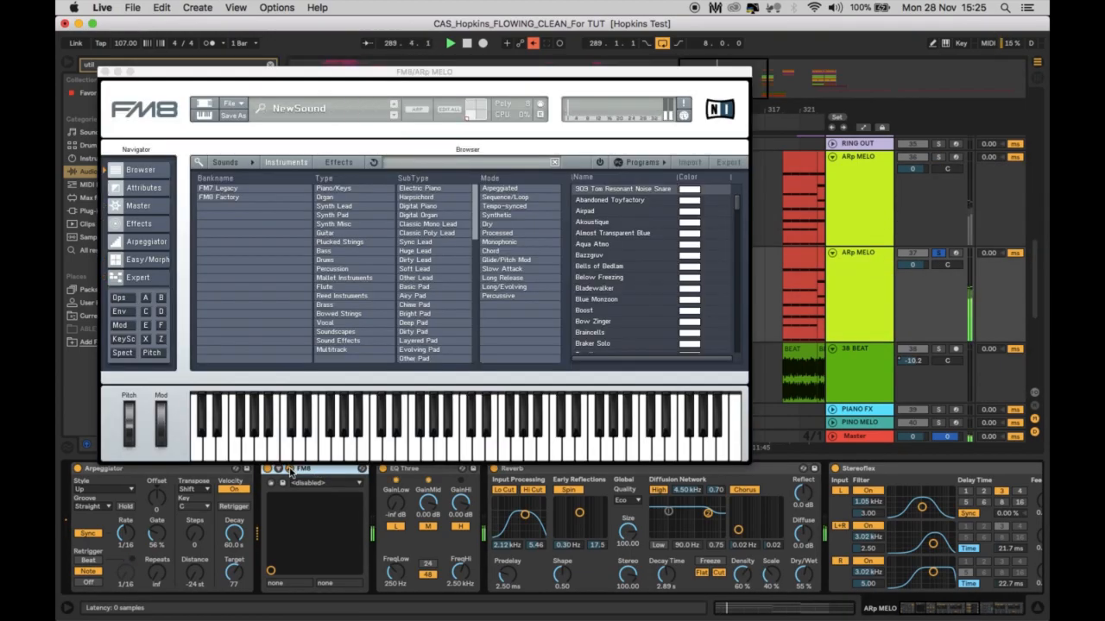
click(104, 72)
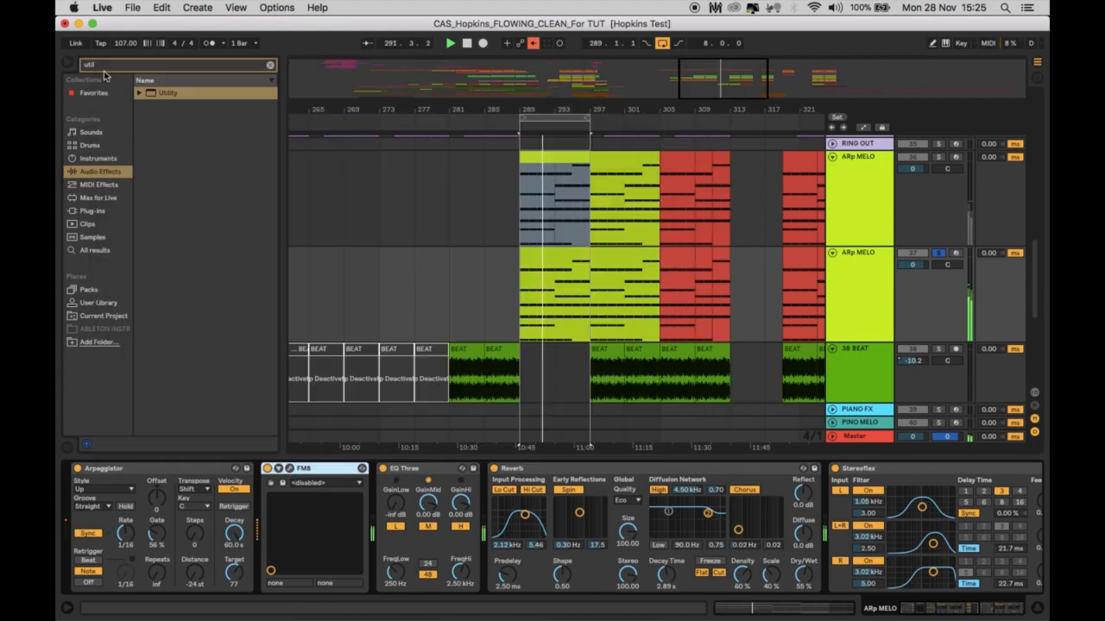
Step: Clear the search text from the browser
double_click(103, 67)
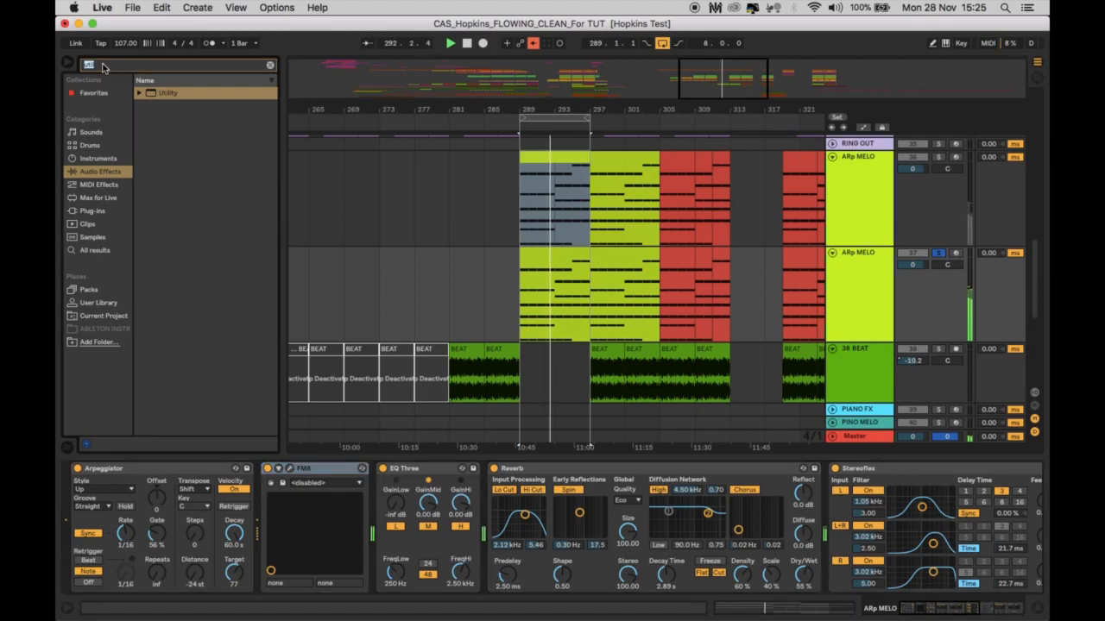
key(BackSpace)
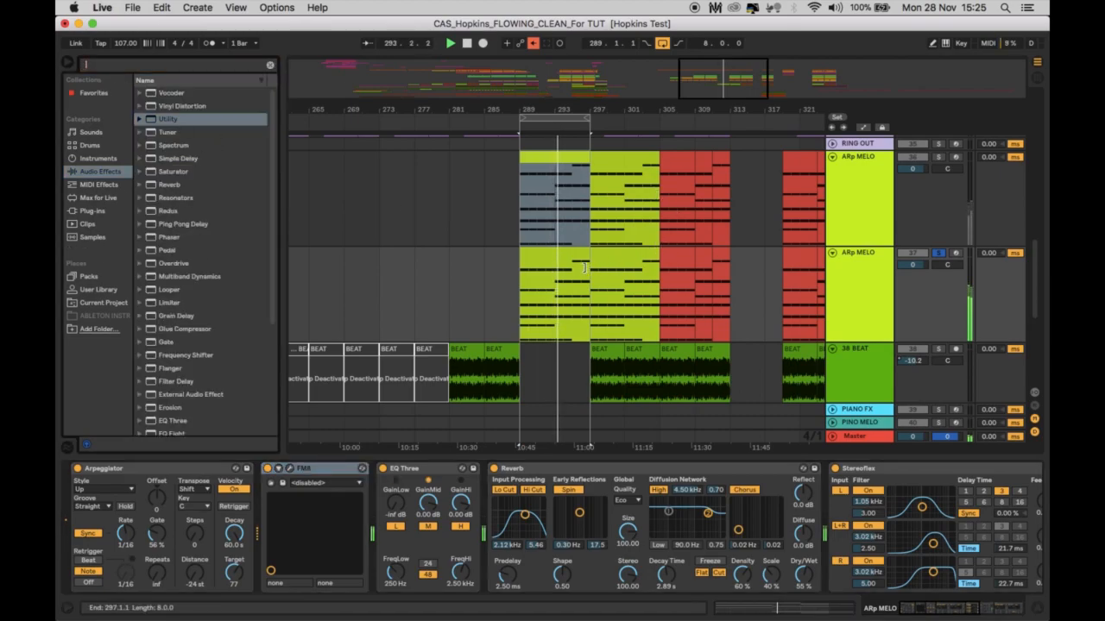
Step: Examine the held notes in the second ARp MELO track's clip at bar 289, and leave the note editor
double_click(567, 253)
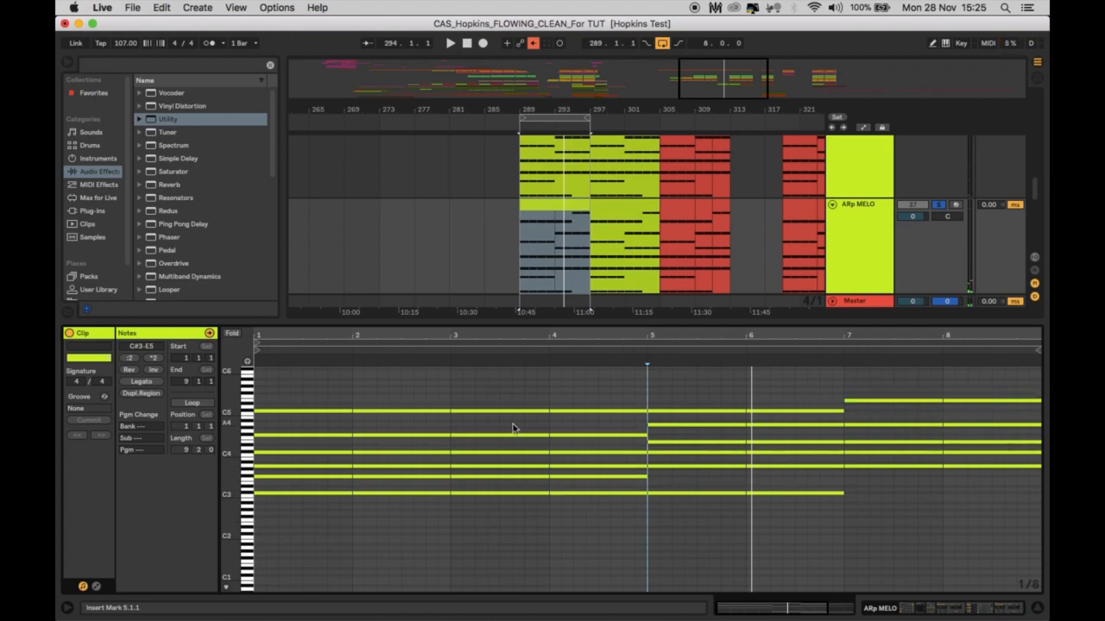
drag(339, 394, 569, 417)
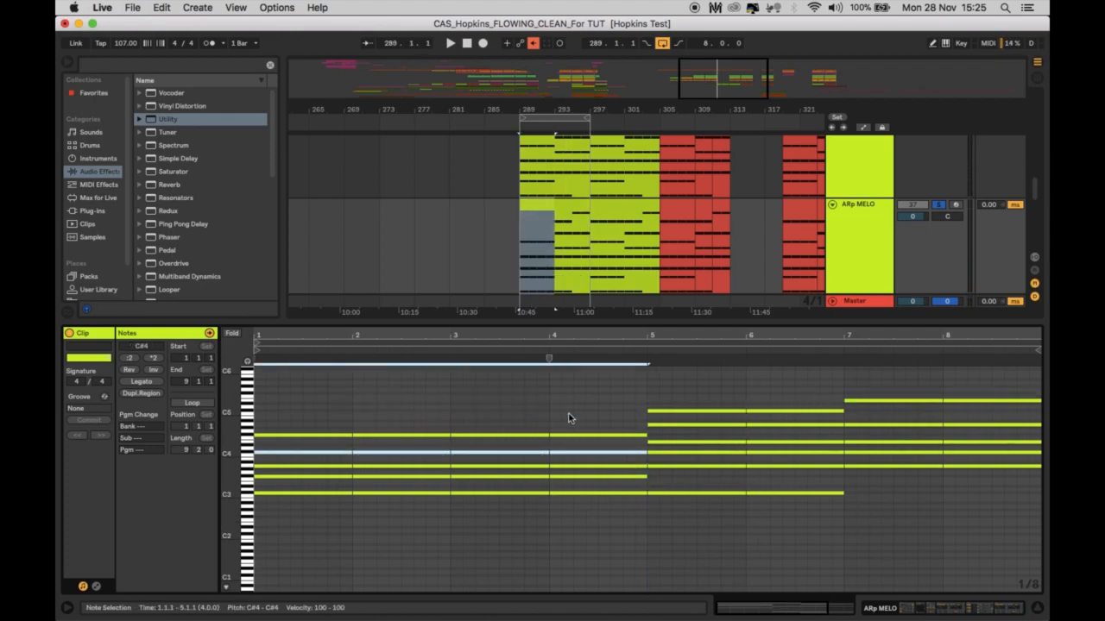
click(1039, 609)
click(863, 214)
scroll(856, 233, up, 4)
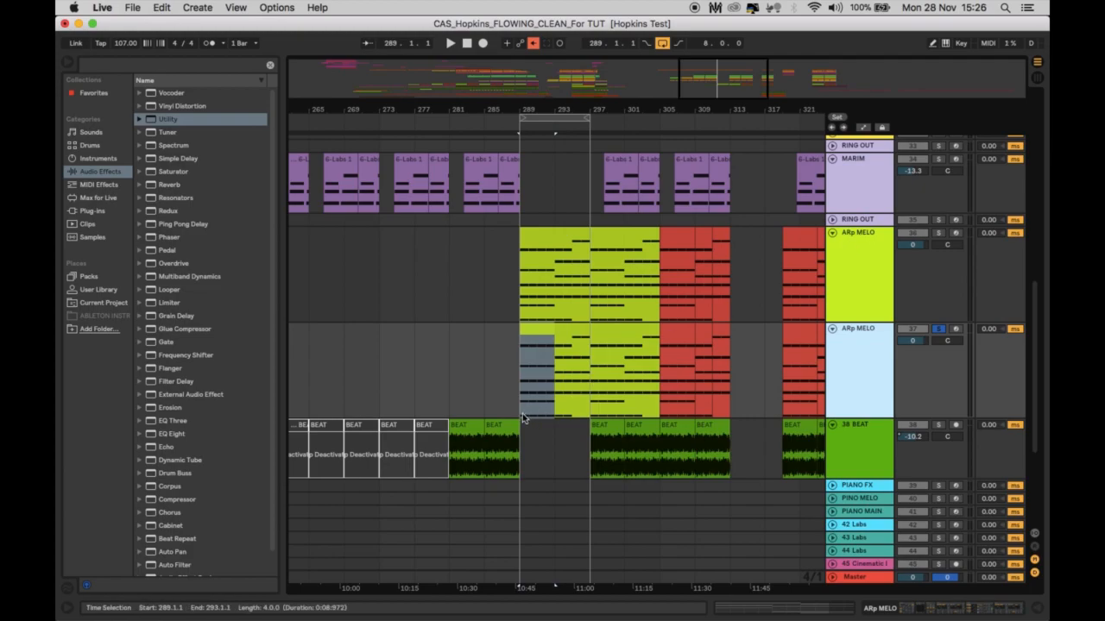
Step: Copy the second ARp MELO track's clip at bar 289 to the empty space at bar 333, trimmed to four bars
click(546, 330)
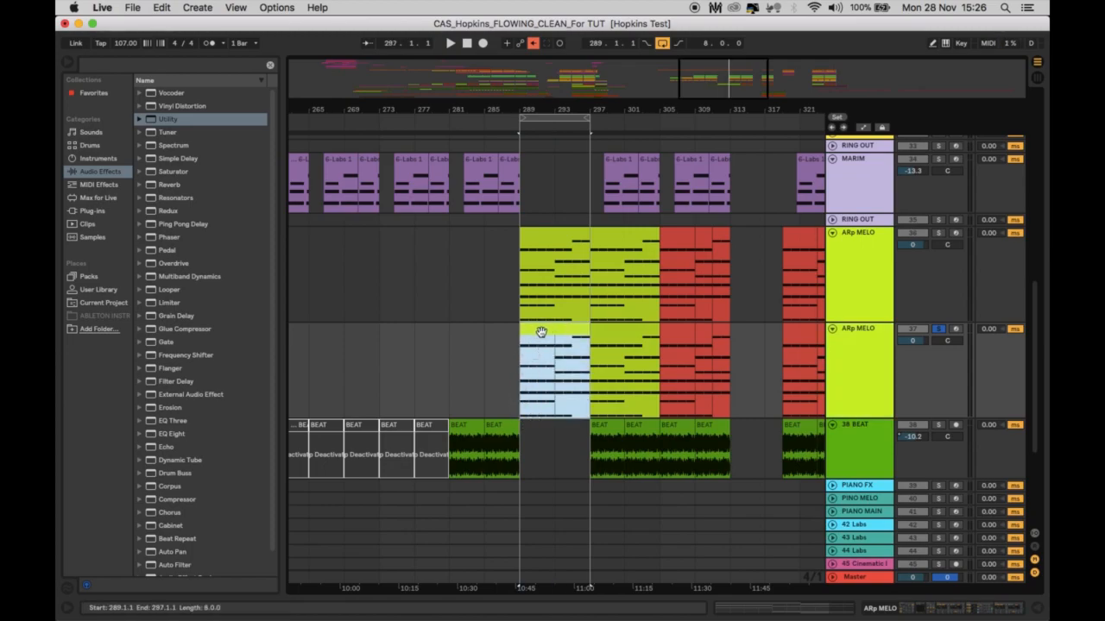
scroll(541, 332, right, 5)
drag(366, 344, 742, 343)
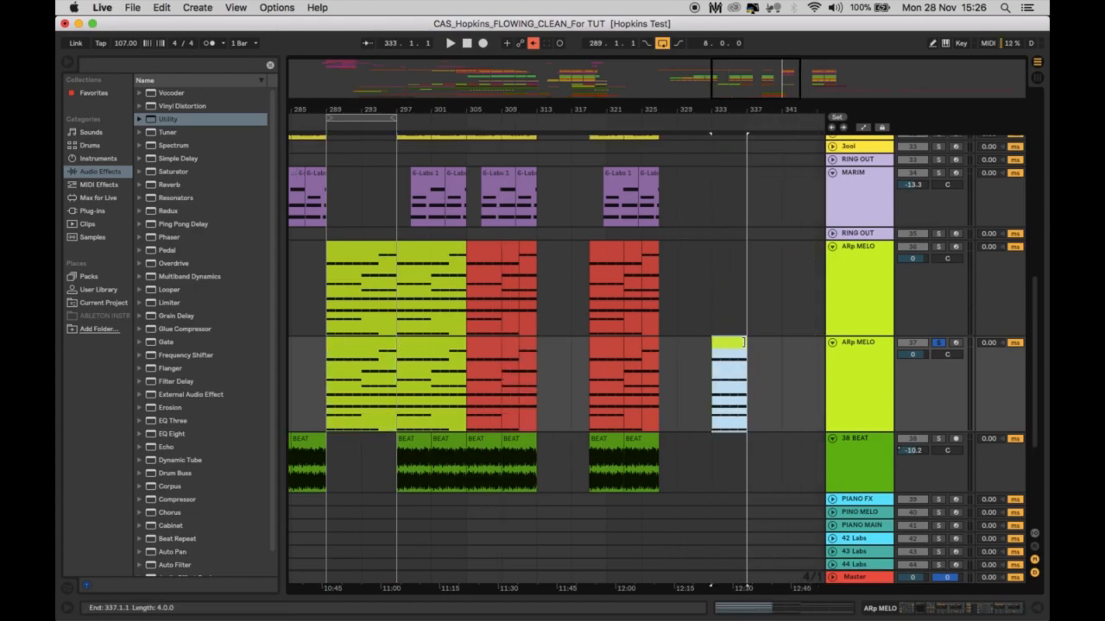
Step: Shorten the copied clip at bar 333 to one bar, loop it and start playback
drag(732, 112, 733, 172)
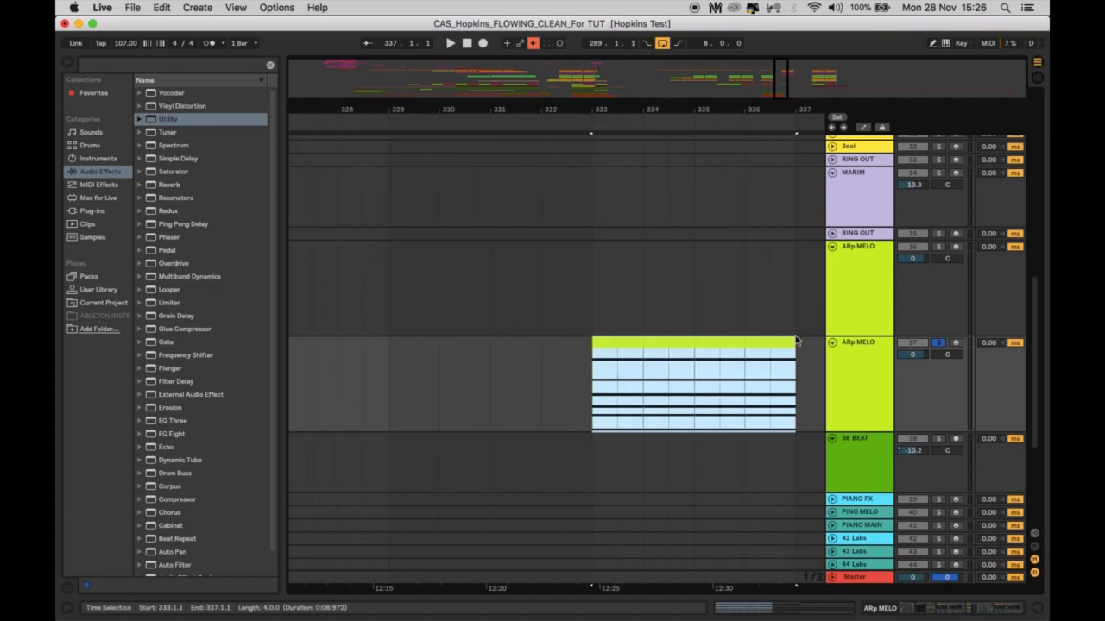
drag(795, 345, 643, 344)
click(627, 343)
key(super+l)
key(space)
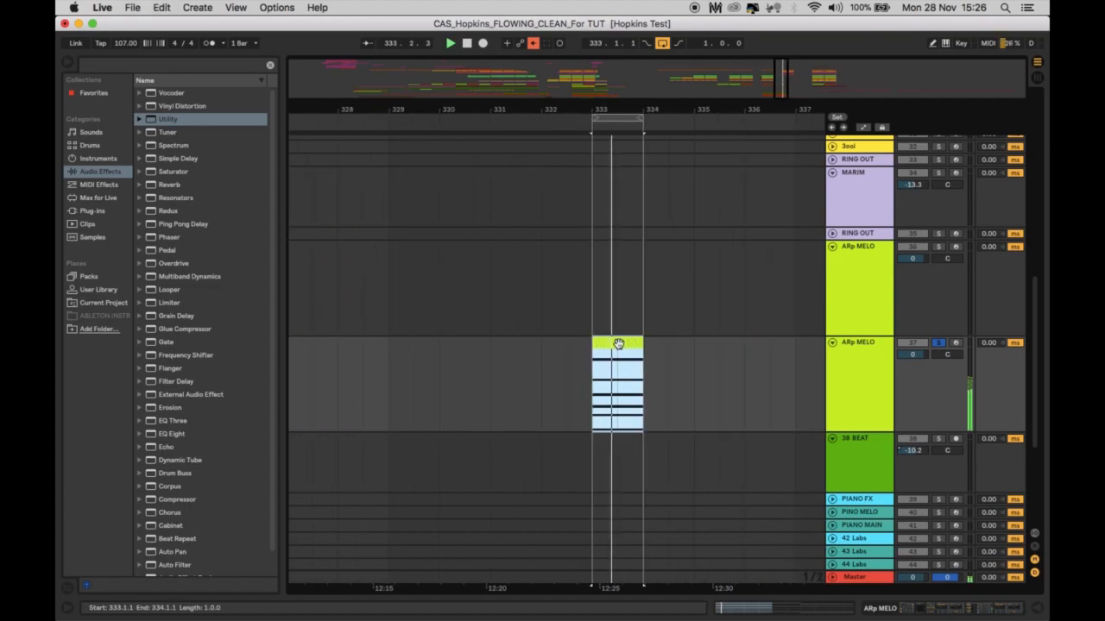
Step: Show the notes of the one-bar copy and delete them one by one from C#5 downwards while the loop plays
double_click(626, 343)
drag(679, 335, 679, 285)
click(517, 397)
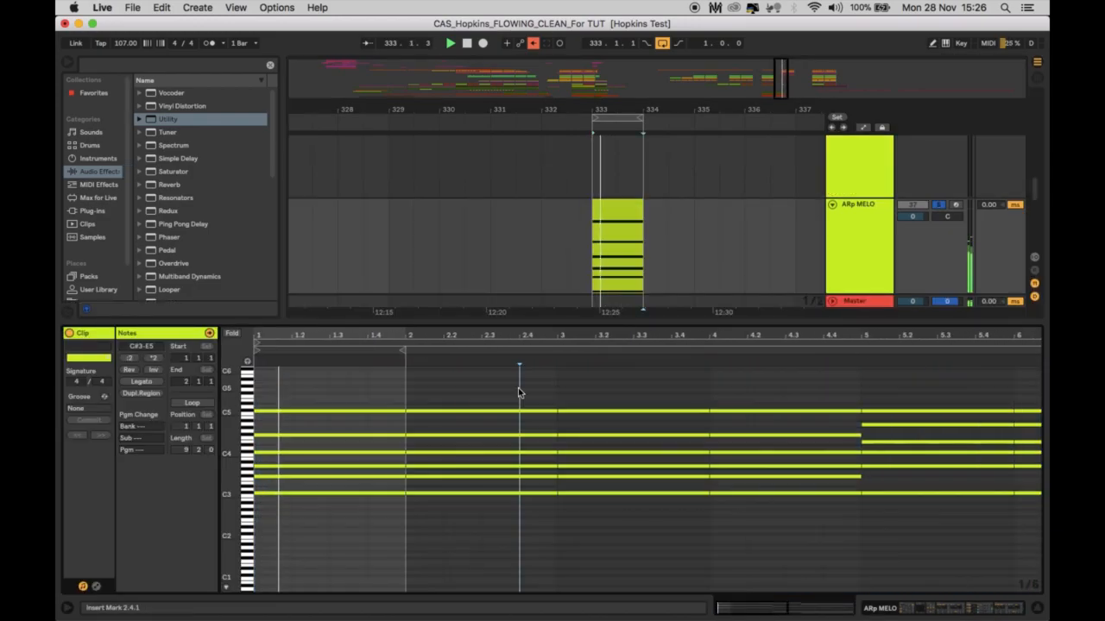
scroll(405, 397, down, 1)
drag(390, 384, 360, 411)
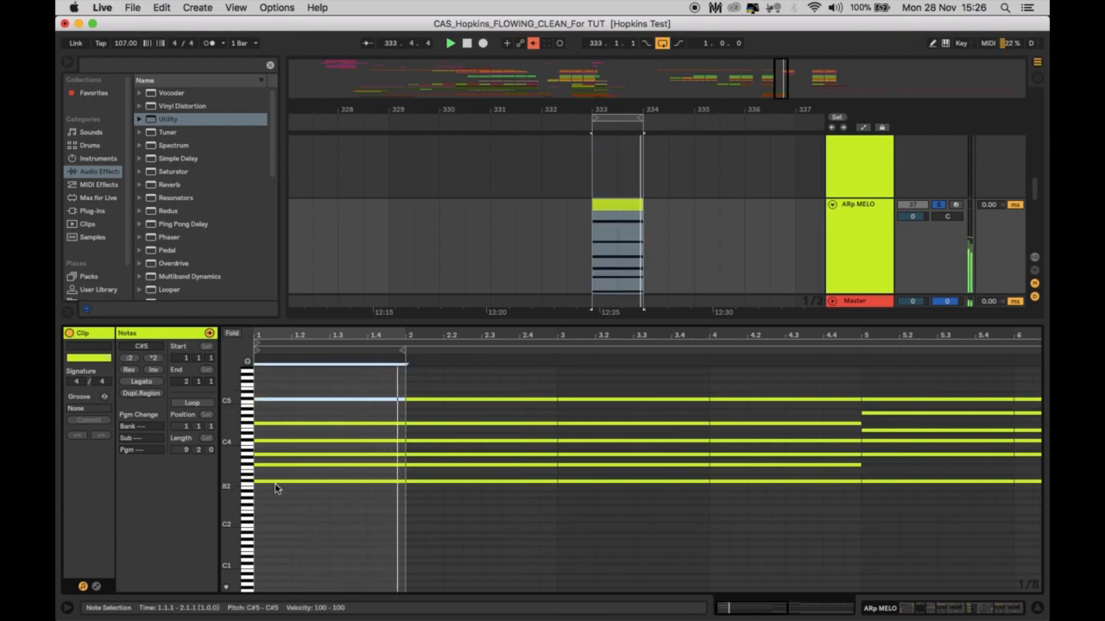
key(Delete)
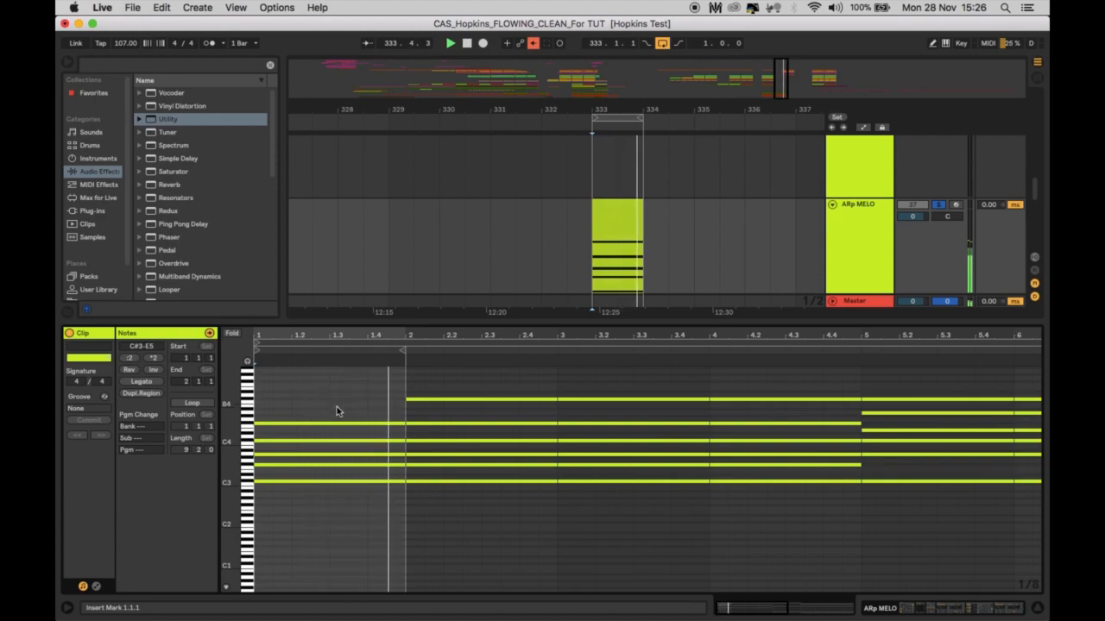
click(322, 423)
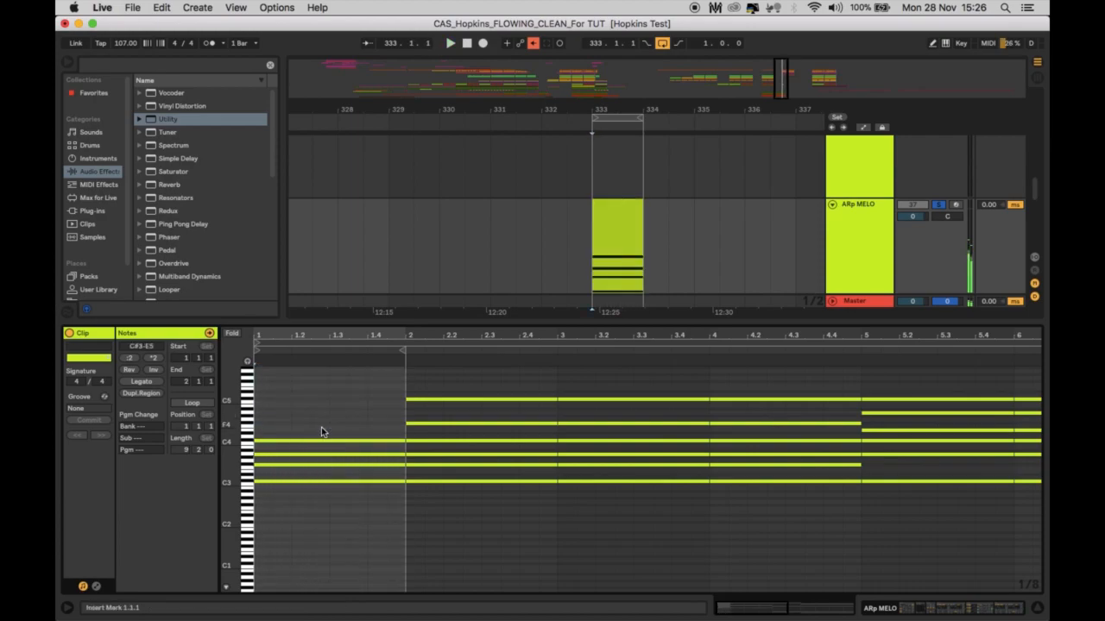
drag(321, 428, 298, 459)
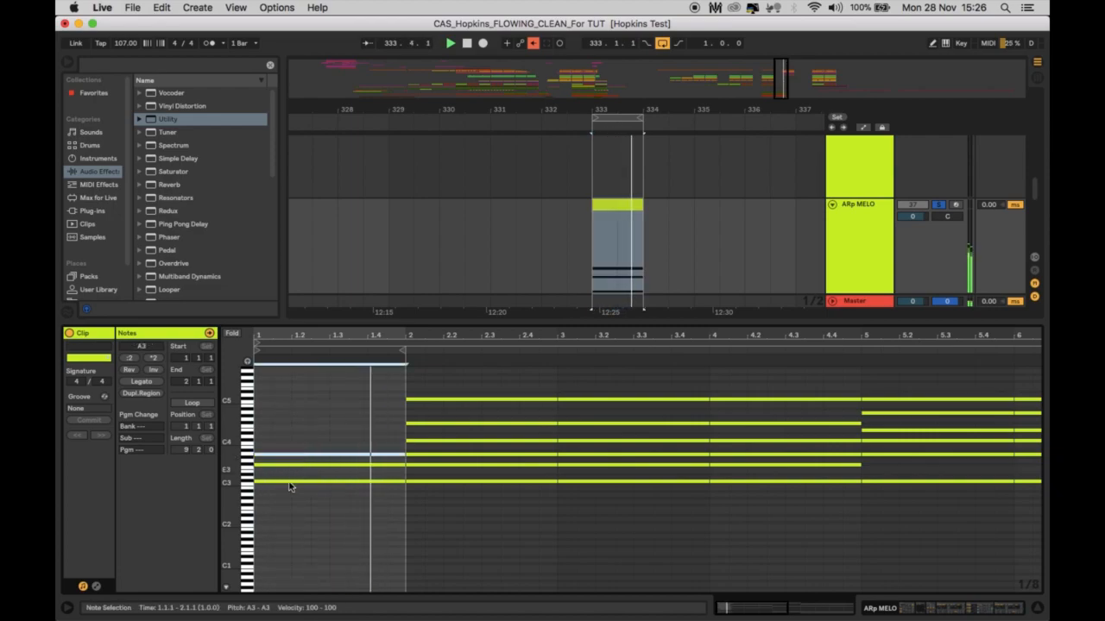
Step: Delete the A3 and F#3 notes from the first bar of the ARp MELO clip
key(Delete)
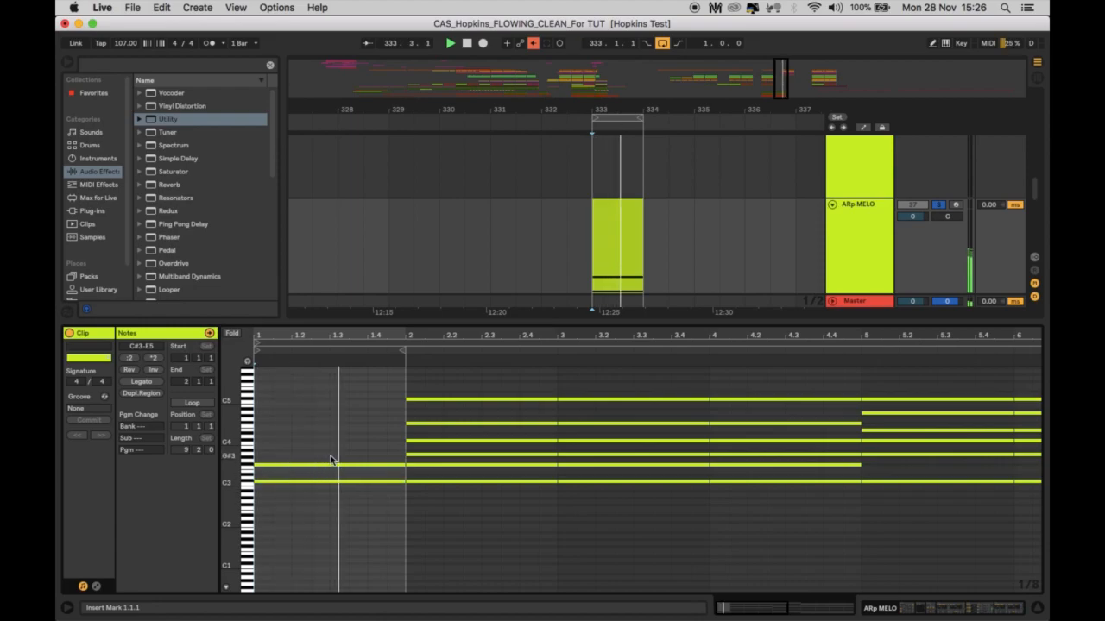
click(328, 464)
key(Delete)
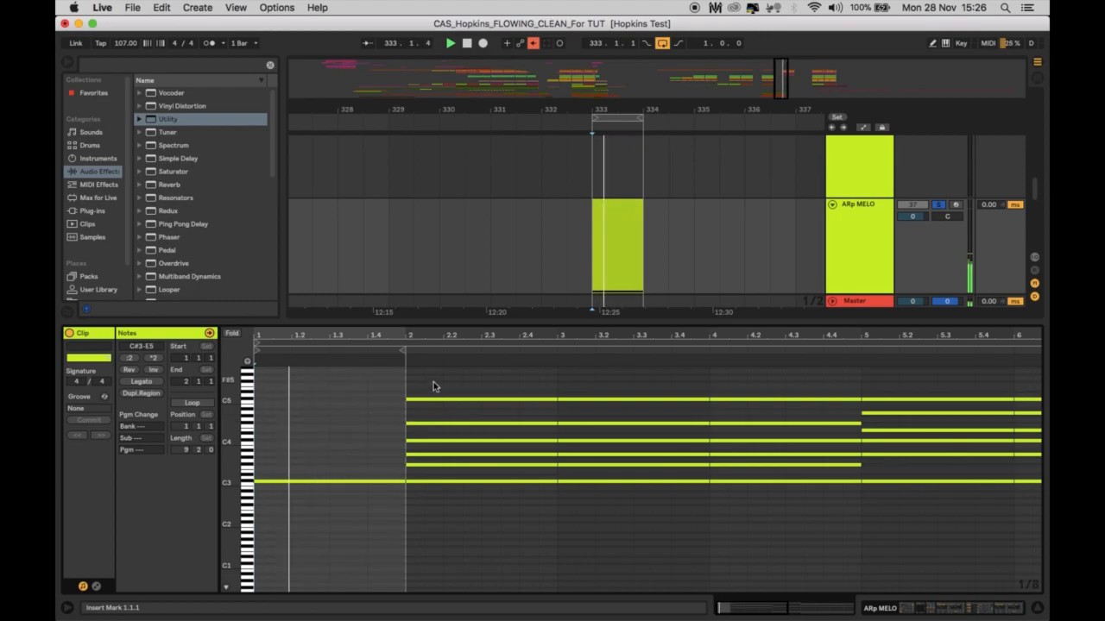
Step: Undo the note deletions in the clip's first bar and select the whole chord from C#3 to C#5
key(super+z)
key(super+z)
key(super+z)
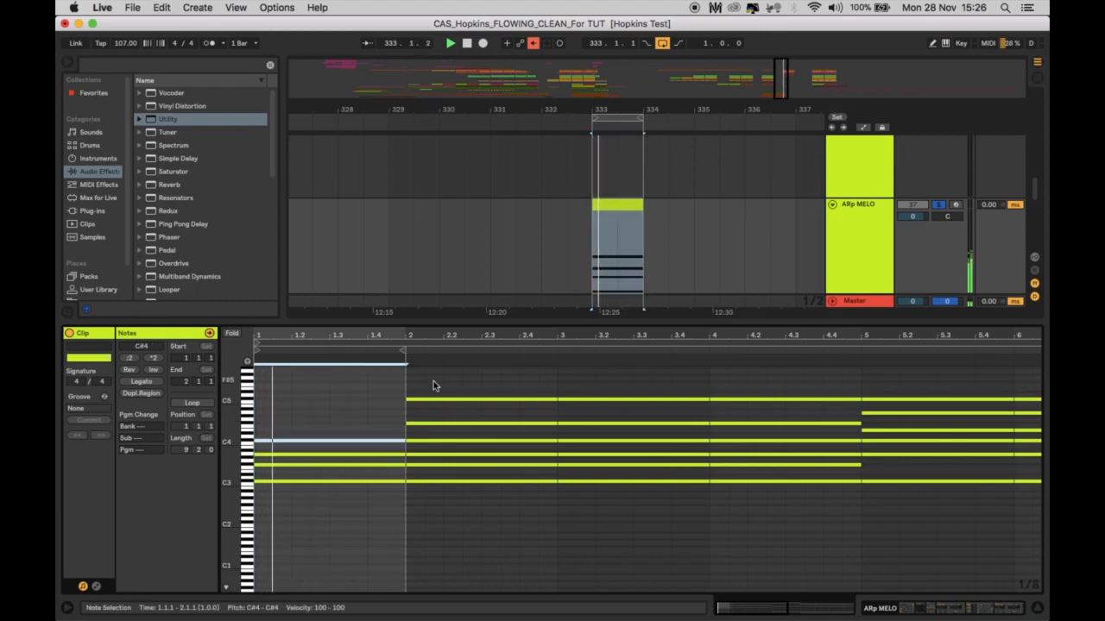
key(super+z)
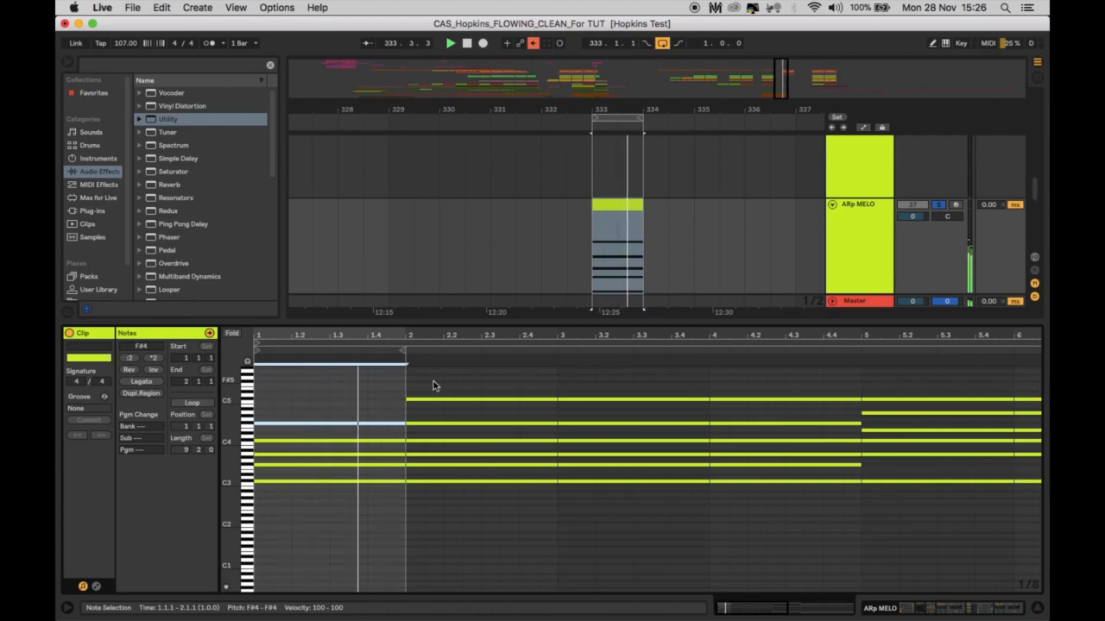
key(super+z)
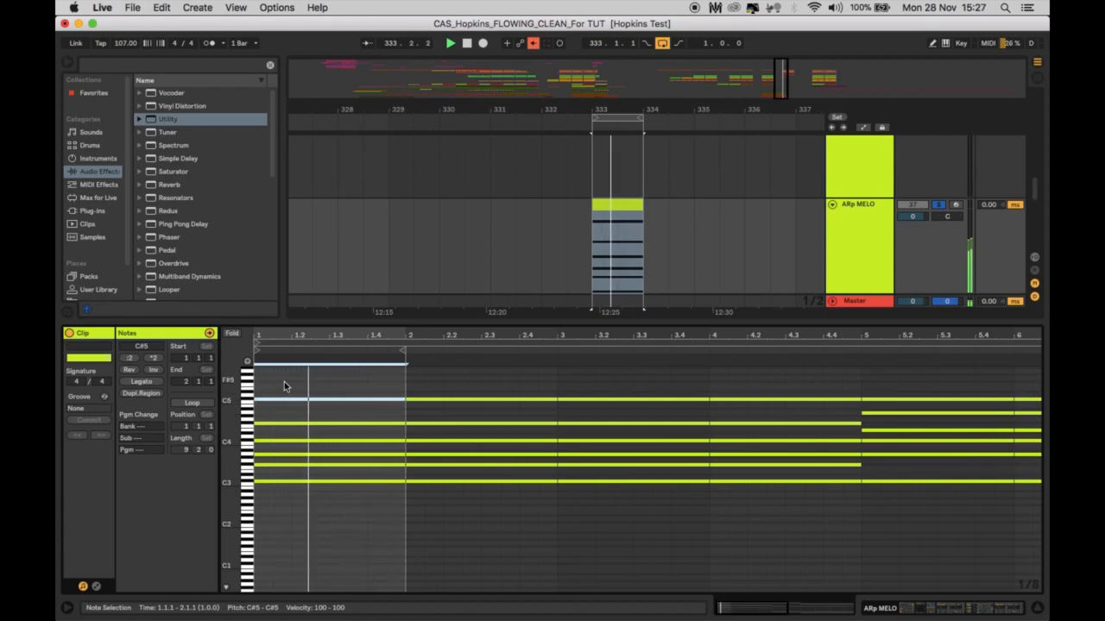
click(328, 383)
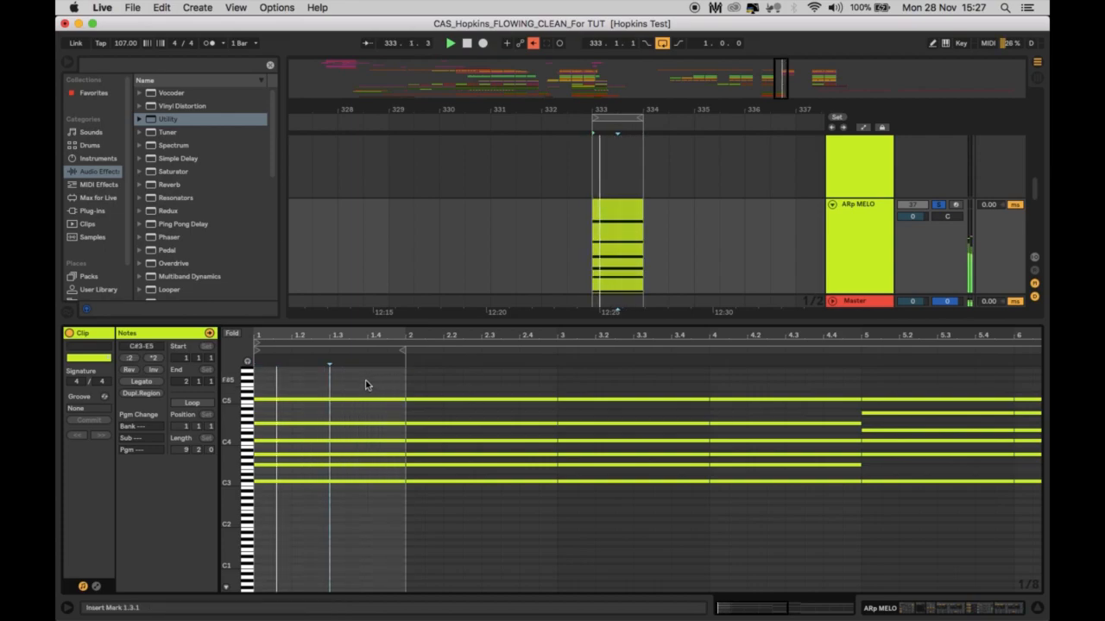
drag(366, 380, 361, 560)
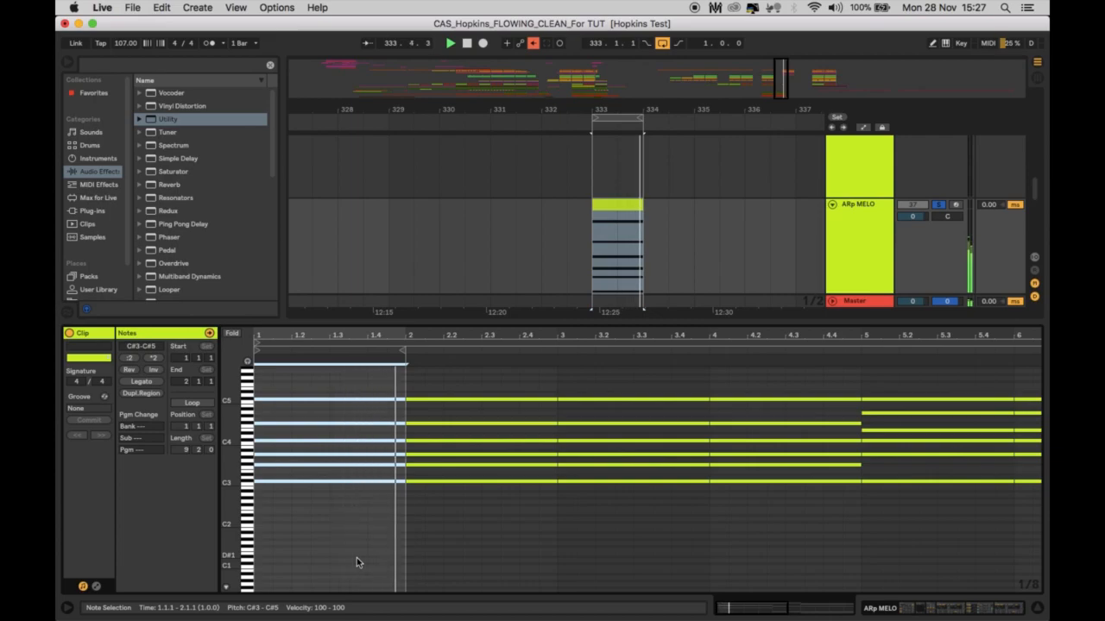
Step: Replace the clip editor with the ARp MELO track's device chain and examine its Arpeggiator and EQ Three
click(1036, 609)
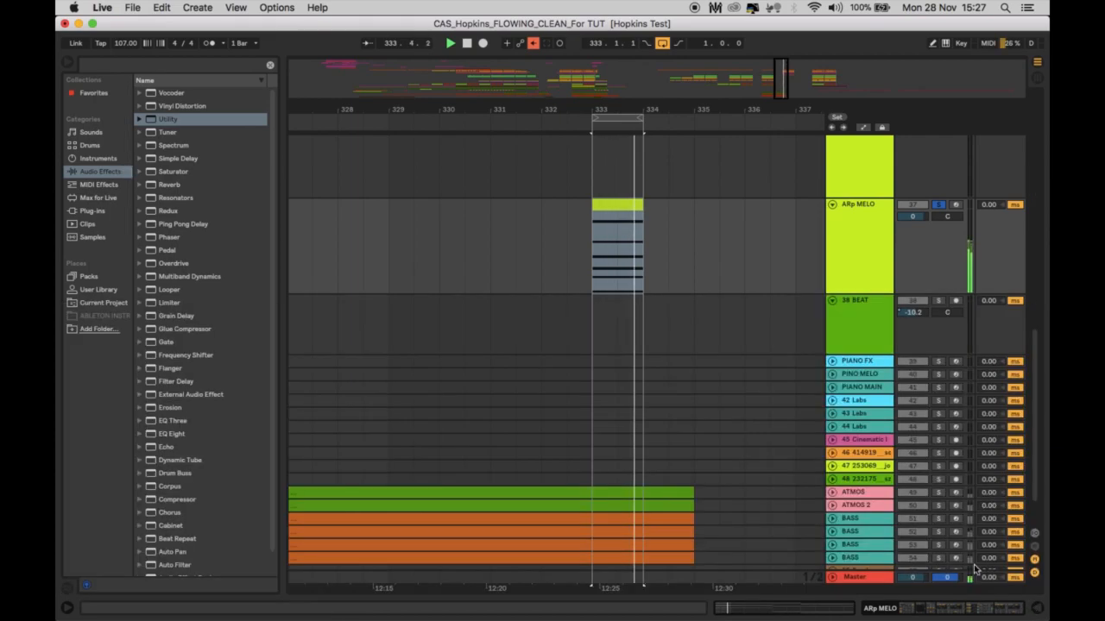
double_click(869, 211)
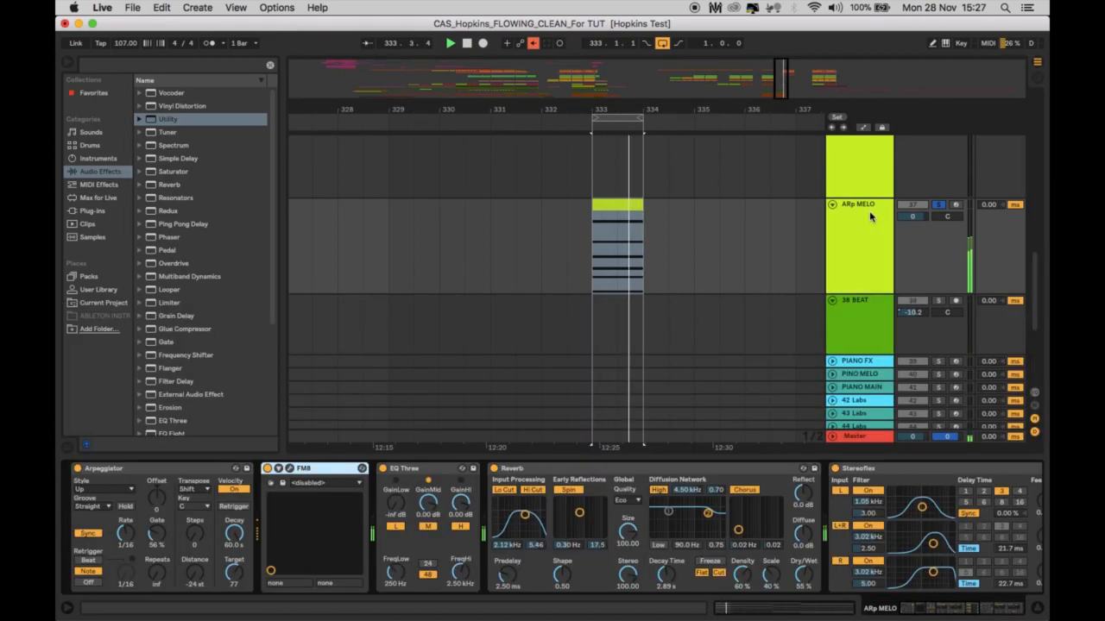
click(193, 481)
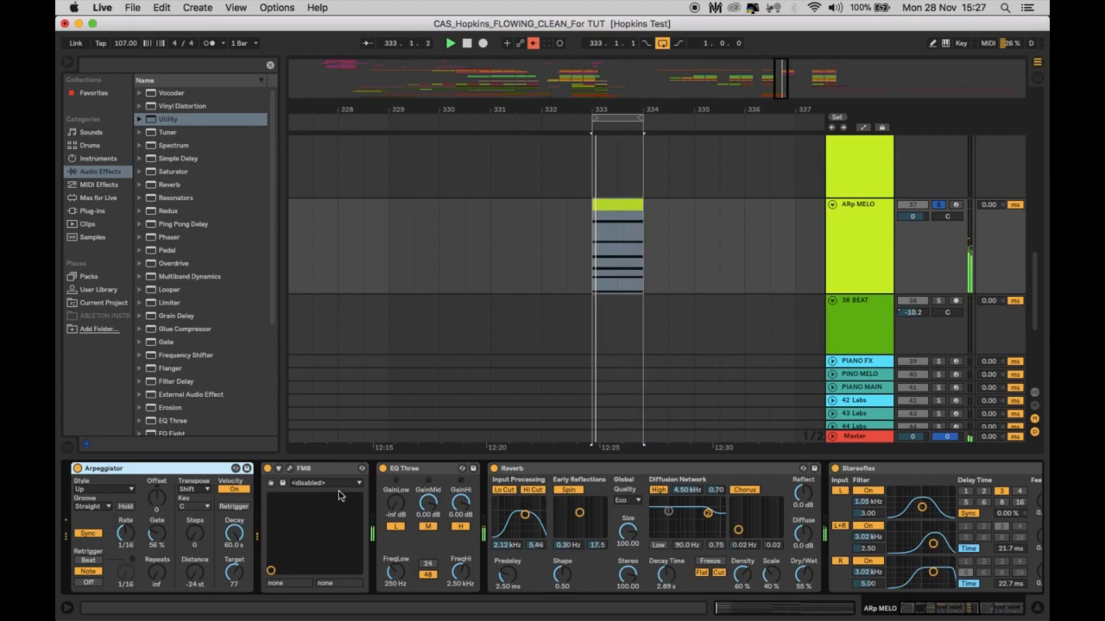
click(436, 470)
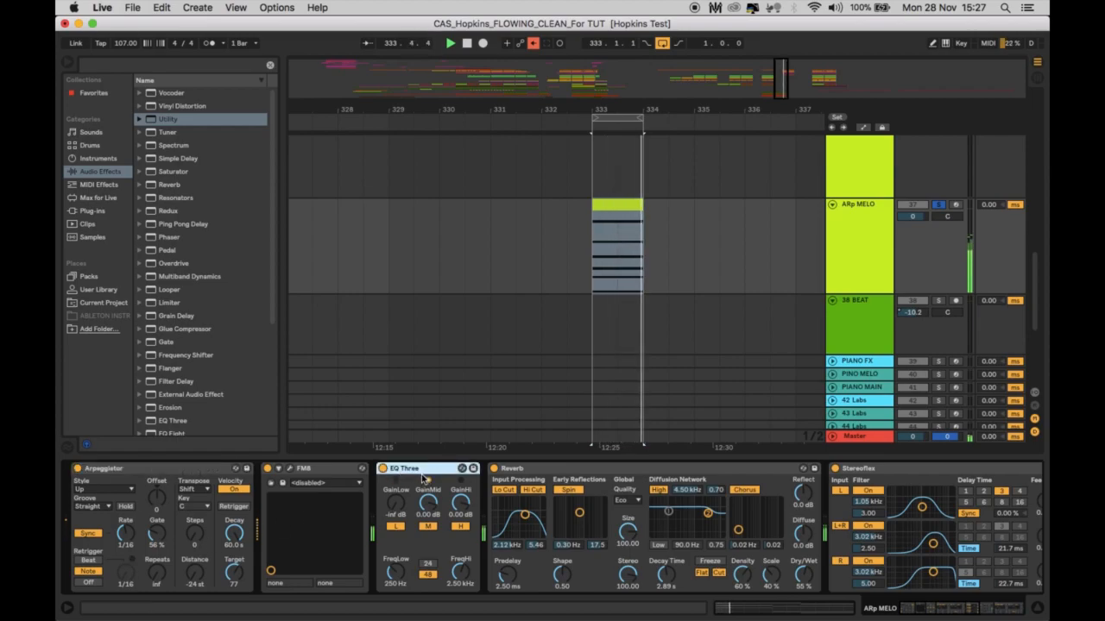
scroll(423, 477, right, 3)
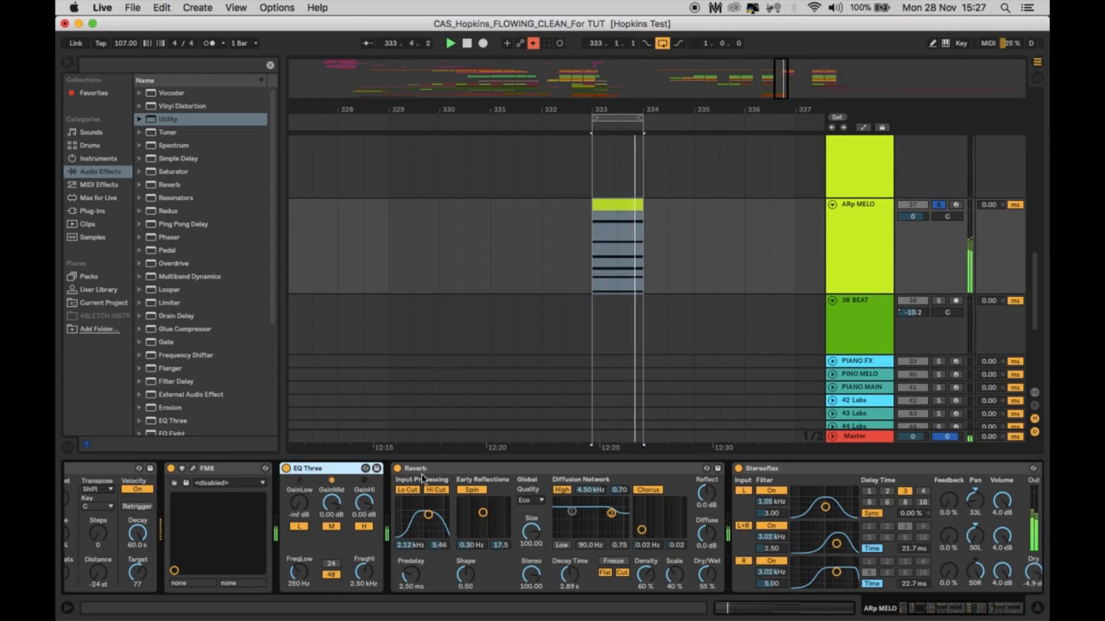
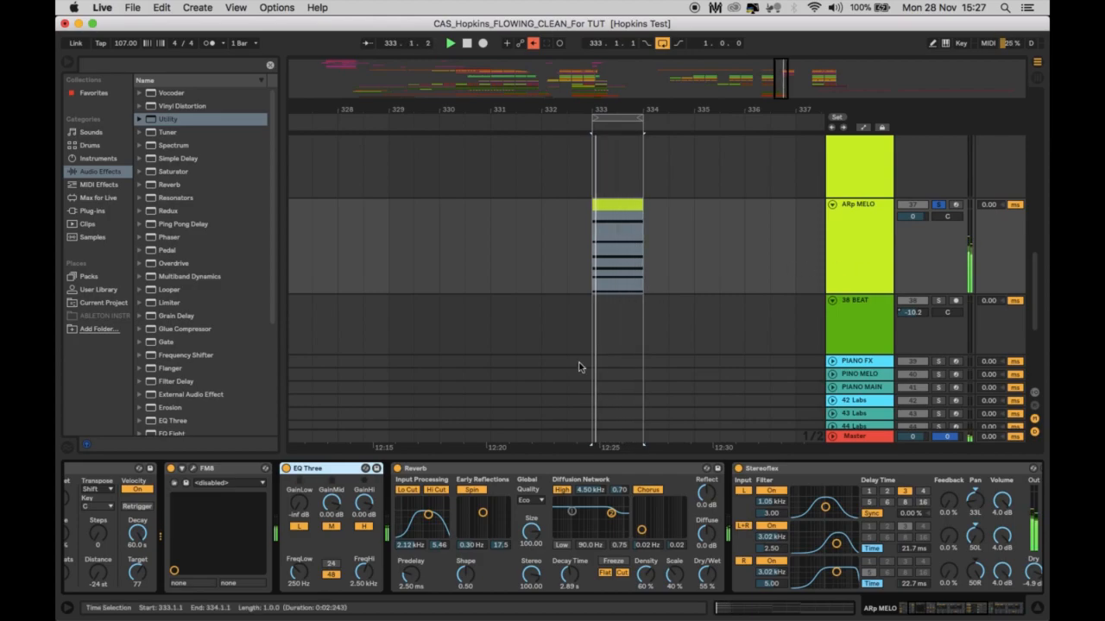
Step: Bypass and re-enable the first Reverb to compare the arpeggio with and without it
click(512, 471)
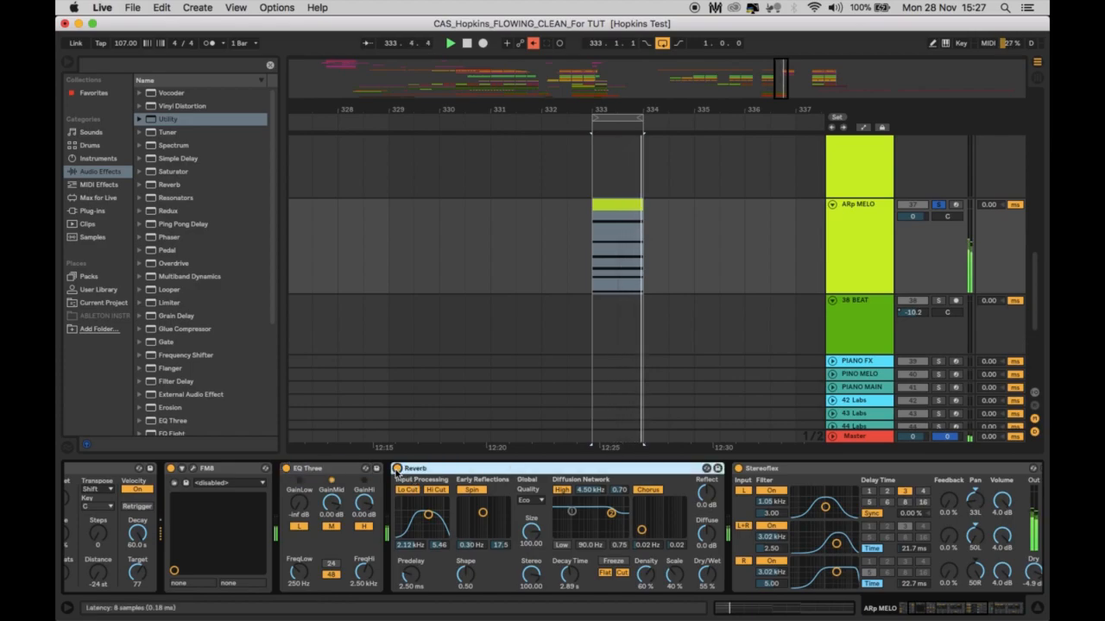
click(397, 469)
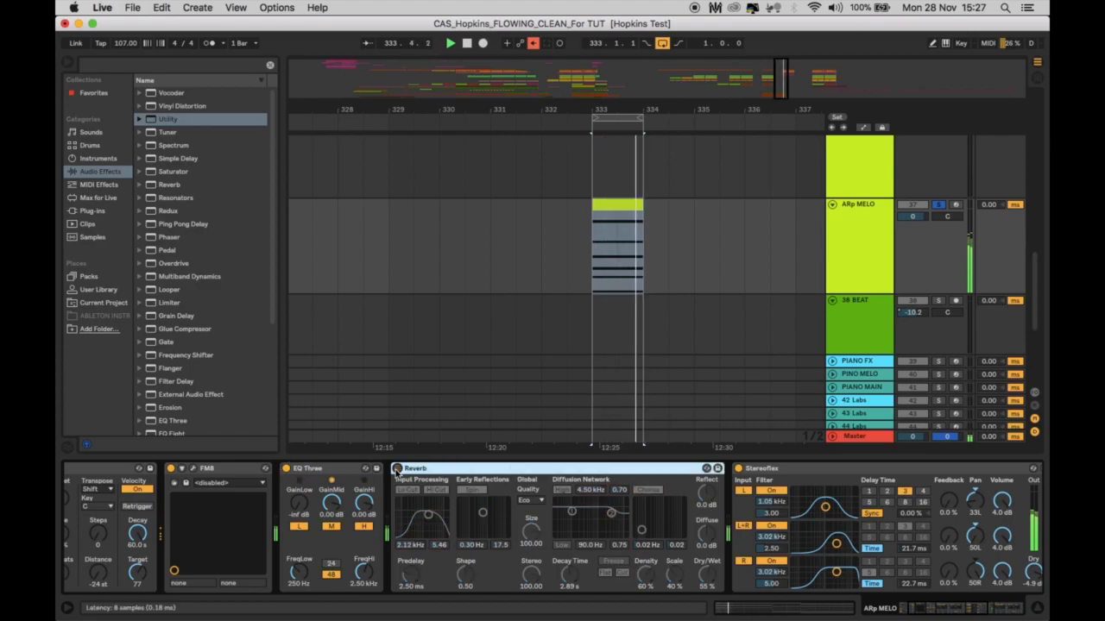
click(397, 468)
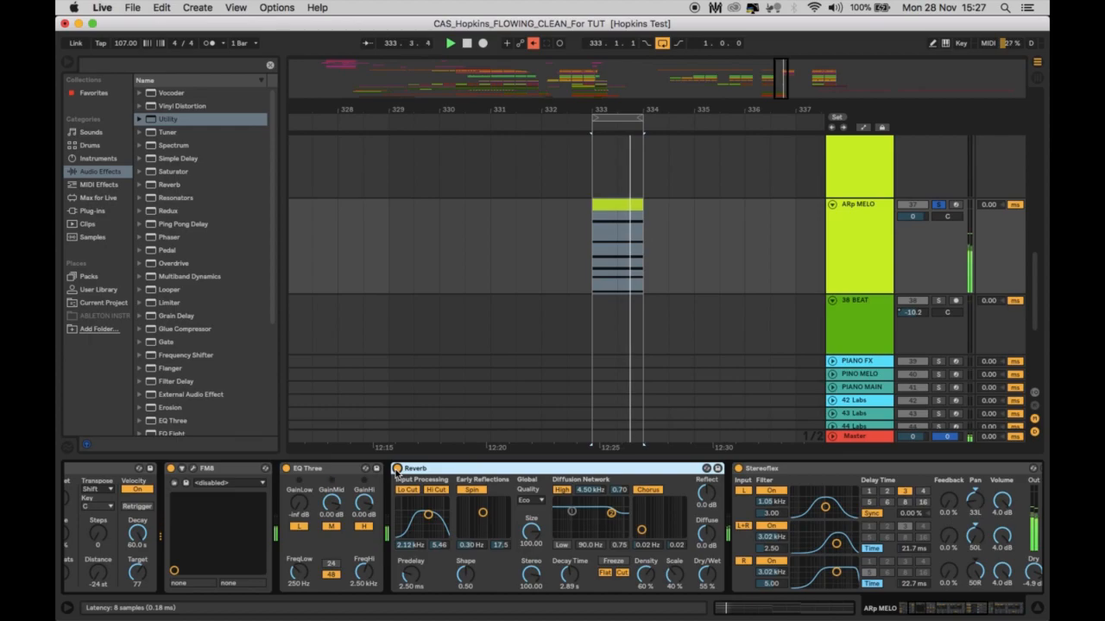
Step: Turn off Stereoflex and both Reverb devices on the ARp MELO track to hear the dry sound
scroll(518, 473, right, 5)
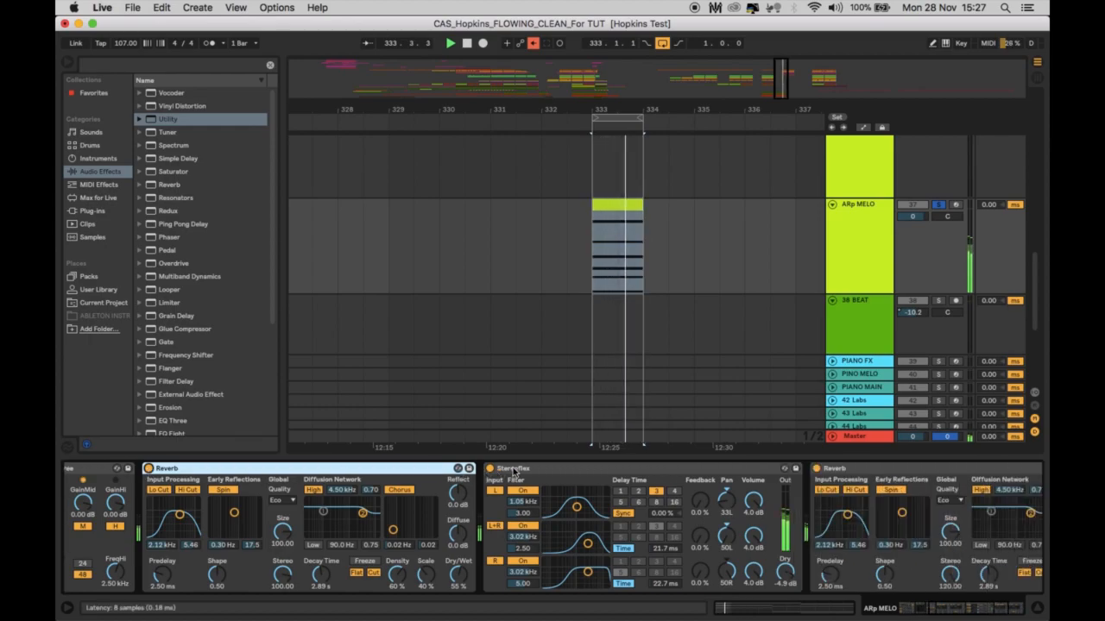
click(527, 474)
click(490, 469)
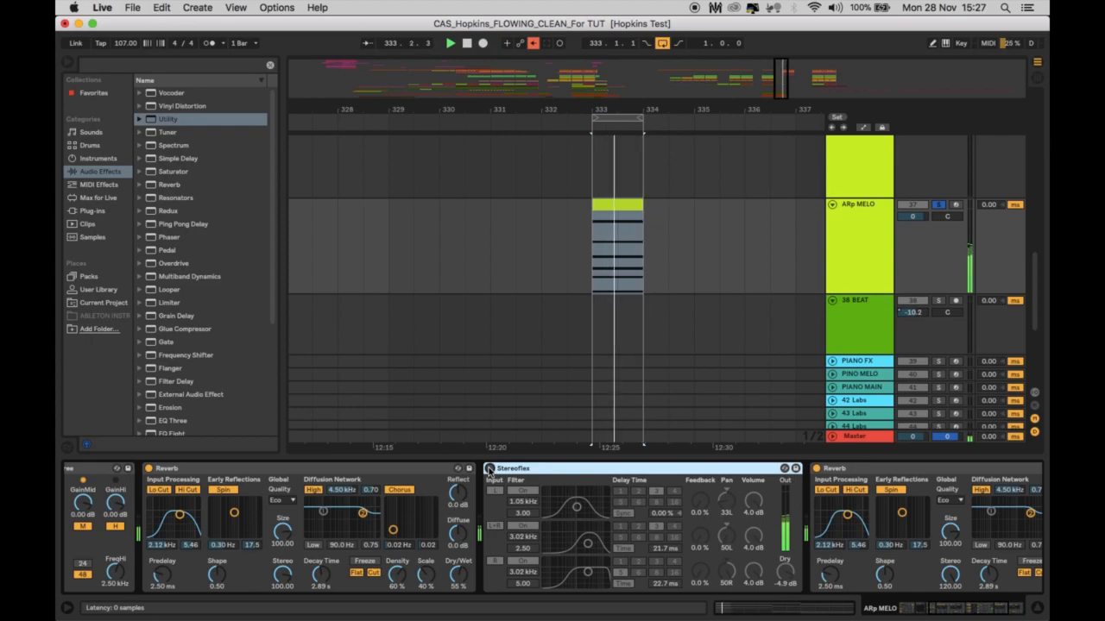
click(148, 468)
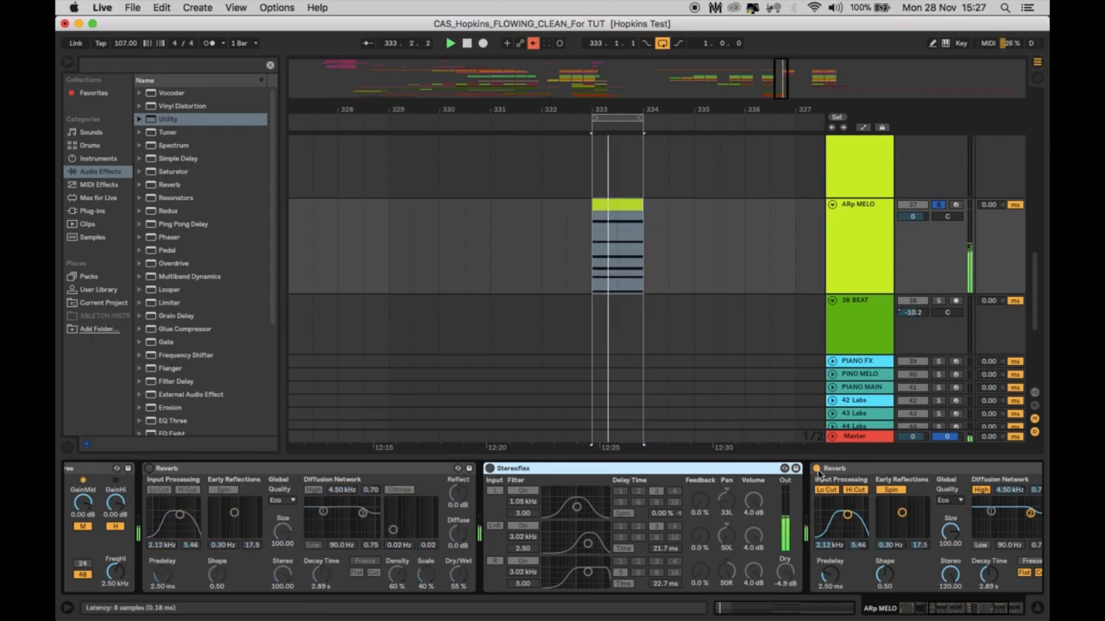
click(817, 468)
Step: Examine the Arpeggiator, FM8 and EQ Three devices in the ARp MELO chain
scroll(346, 470, left, 5)
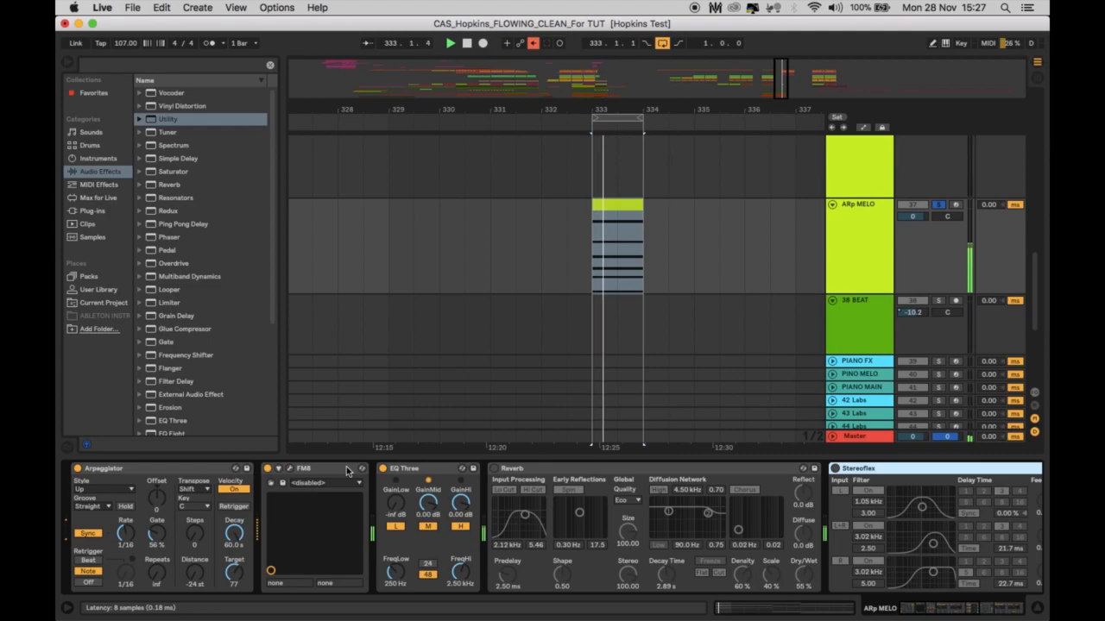
click(319, 473)
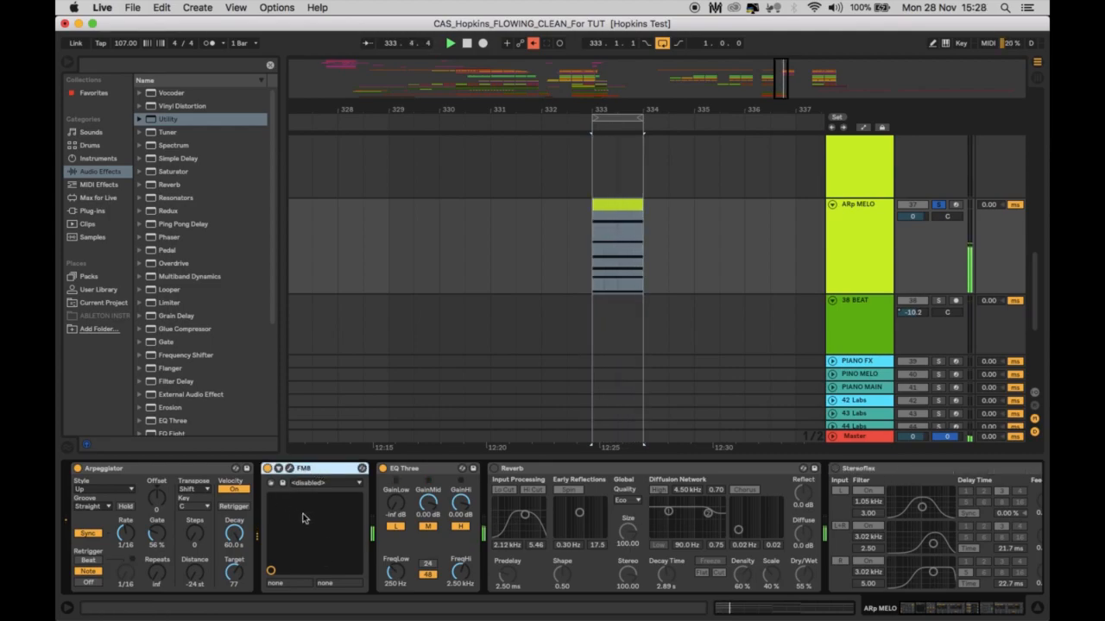
click(143, 470)
click(310, 472)
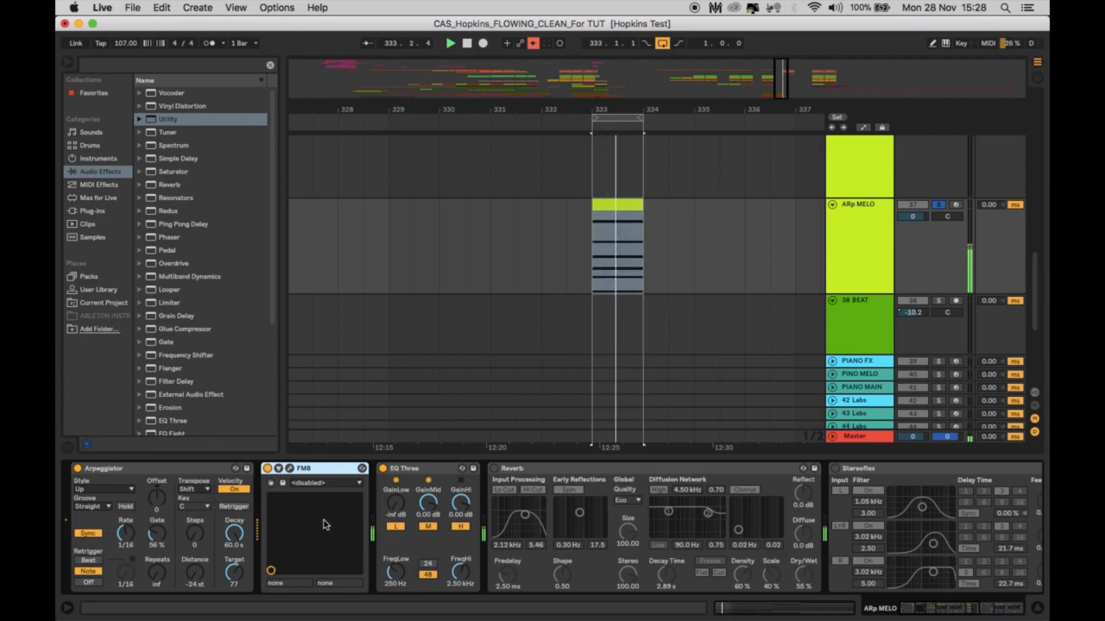
click(425, 474)
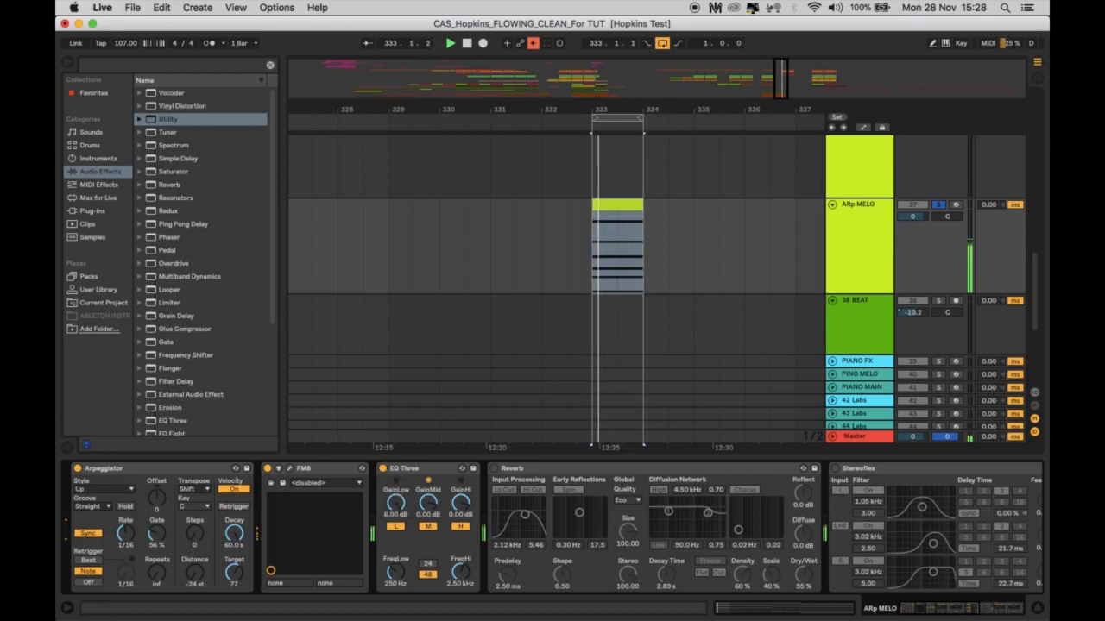
Step: Turn the first Reverb, Stereoflex and the second Reverb back on, in that order
click(511, 467)
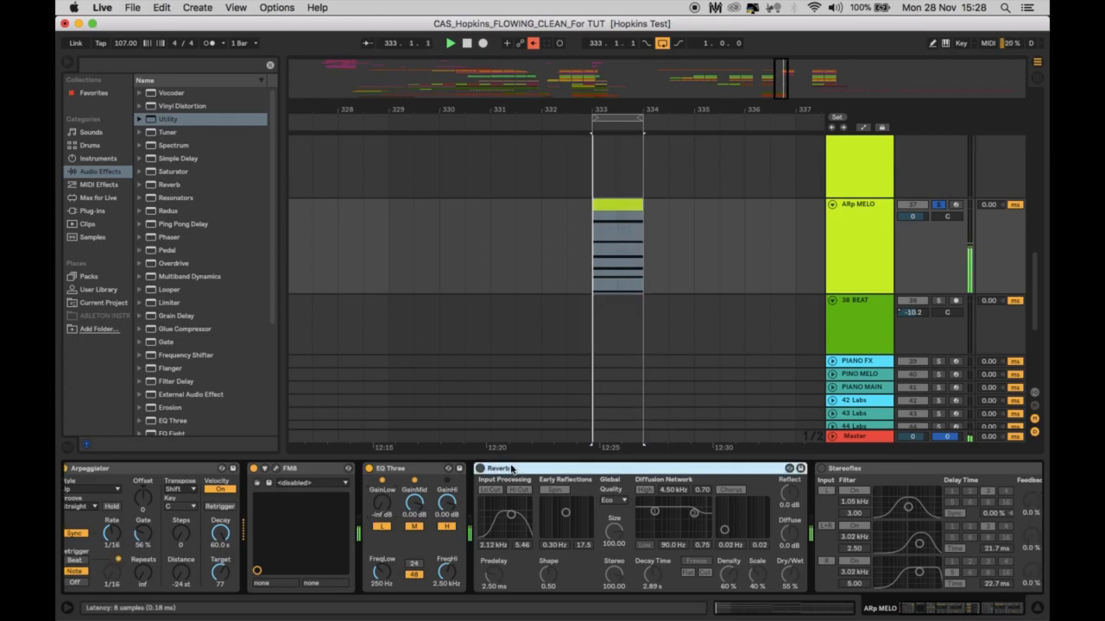
click(383, 468)
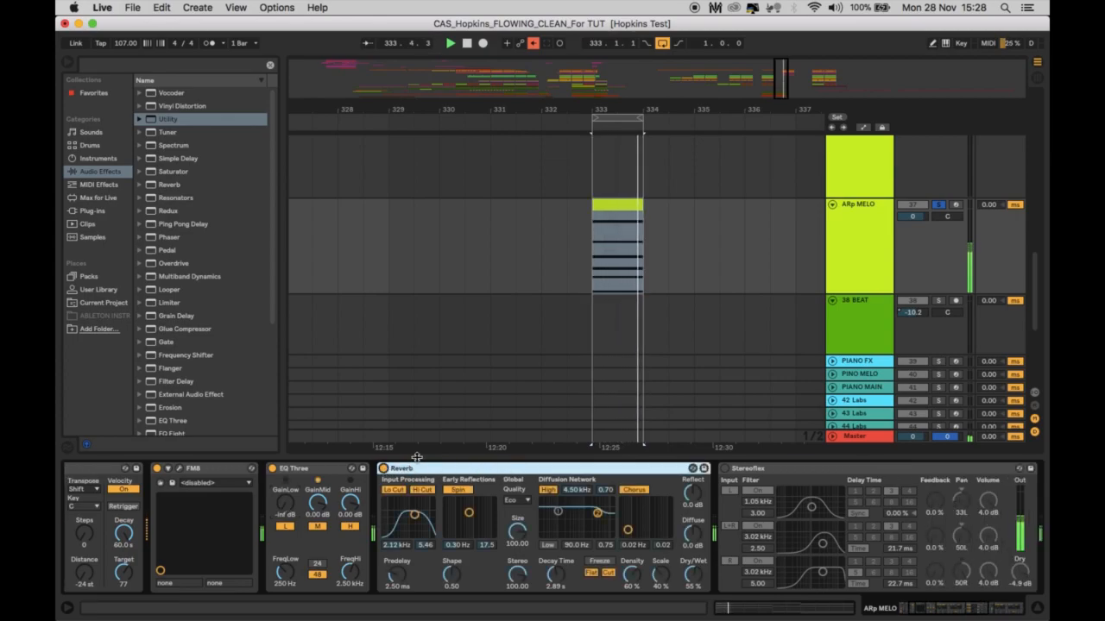
scroll(424, 472, right, 4)
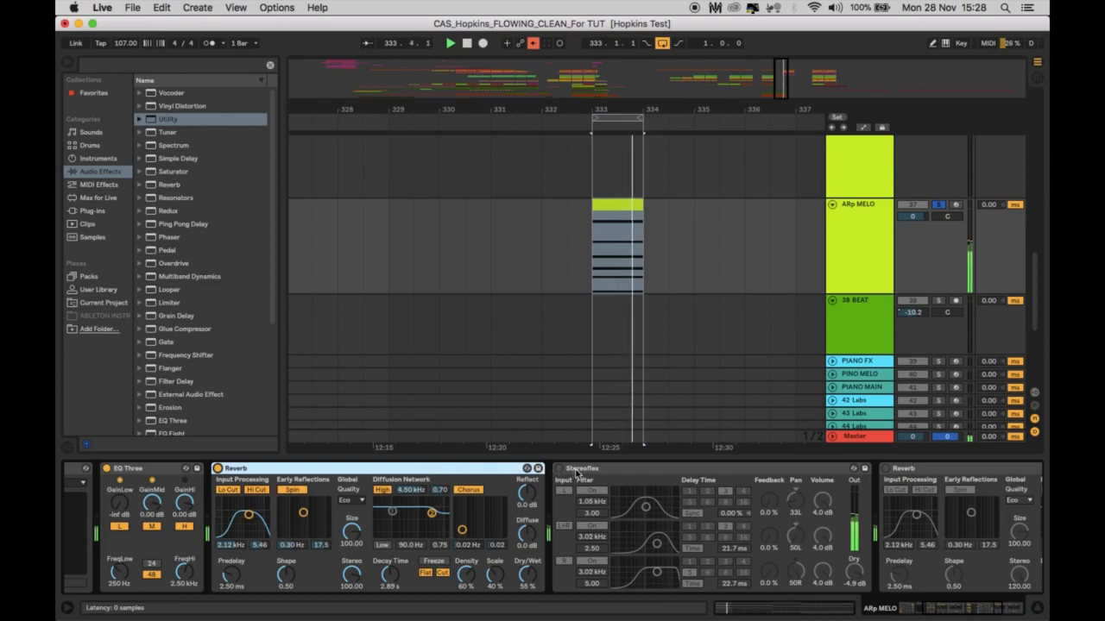
click(592, 468)
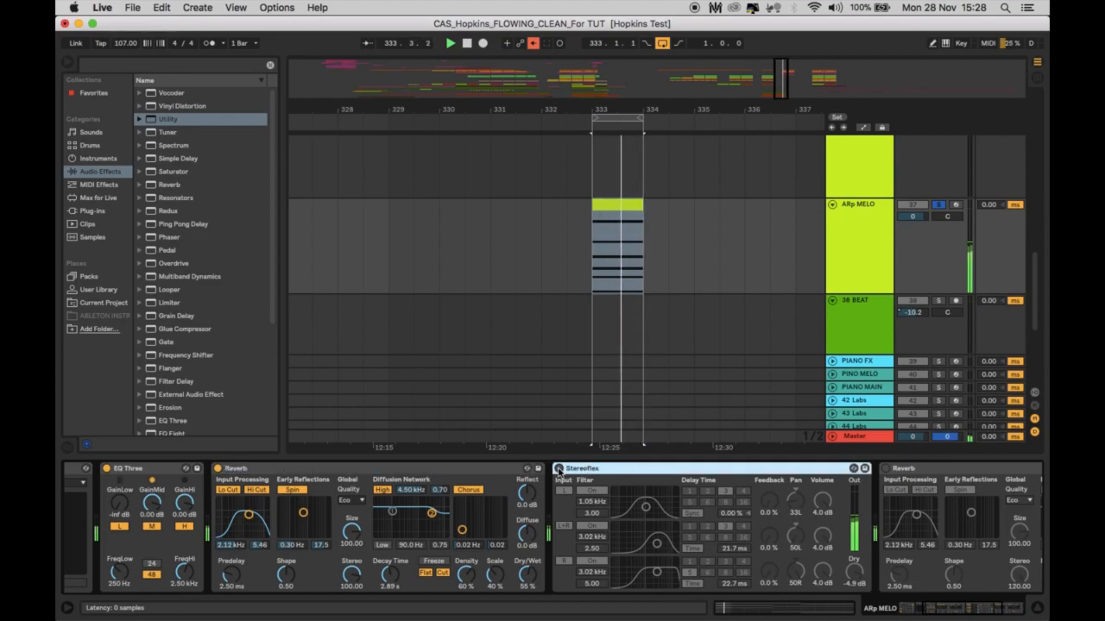
click(559, 469)
scroll(613, 474, right, 3)
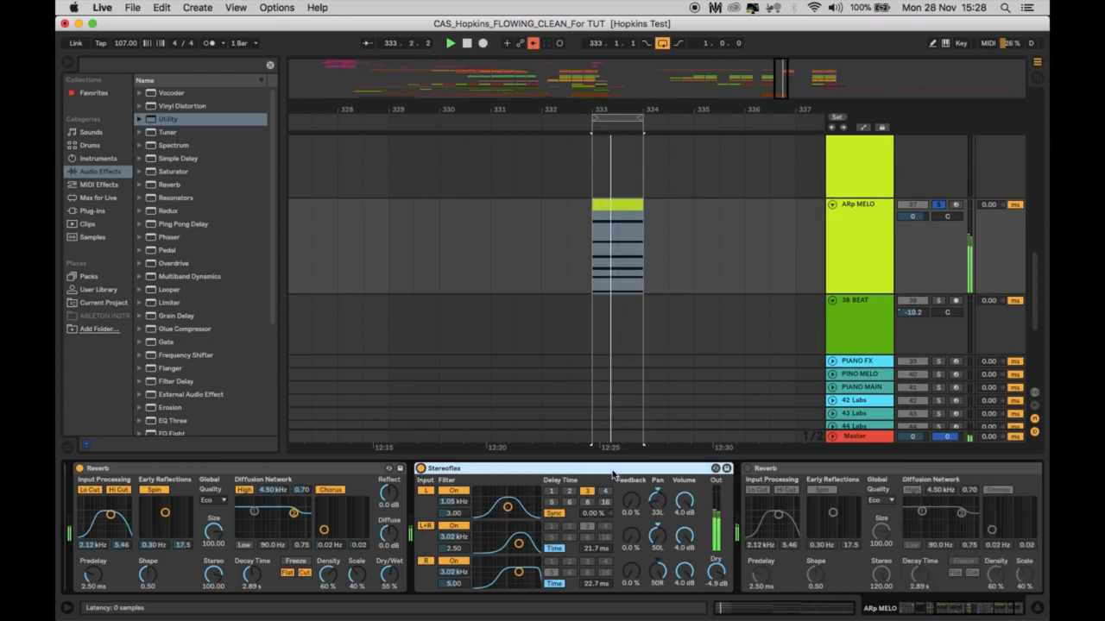
click(748, 468)
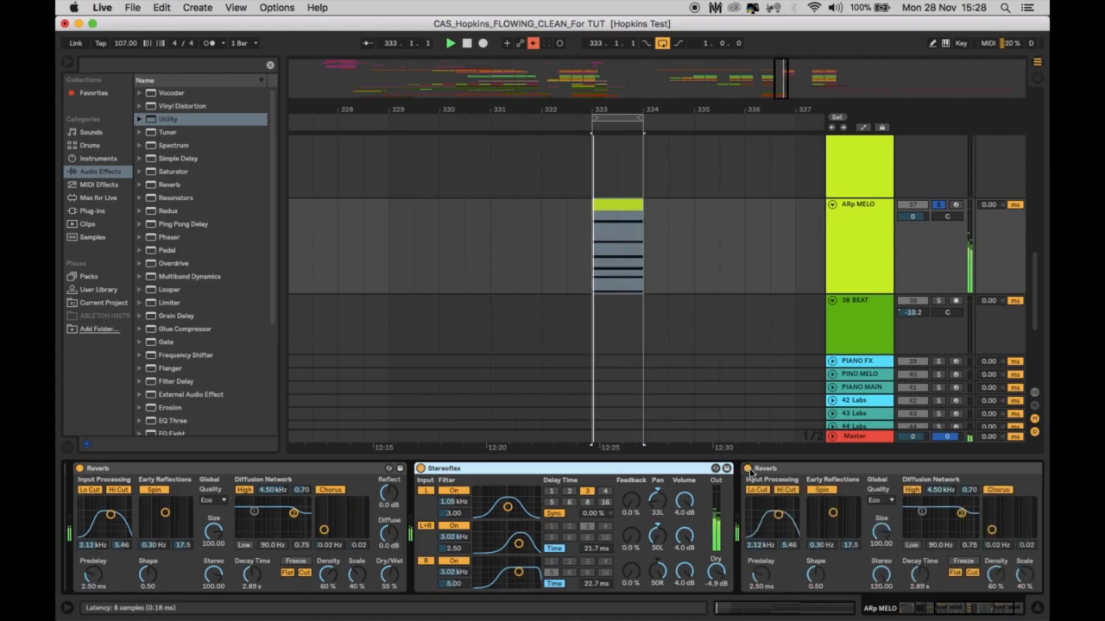
Step: Hide the device chain, select the upper ARp MELO clip at bar 289 and solo both ARp MELO tracks
click(1037, 609)
drag(675, 101, 675, 34)
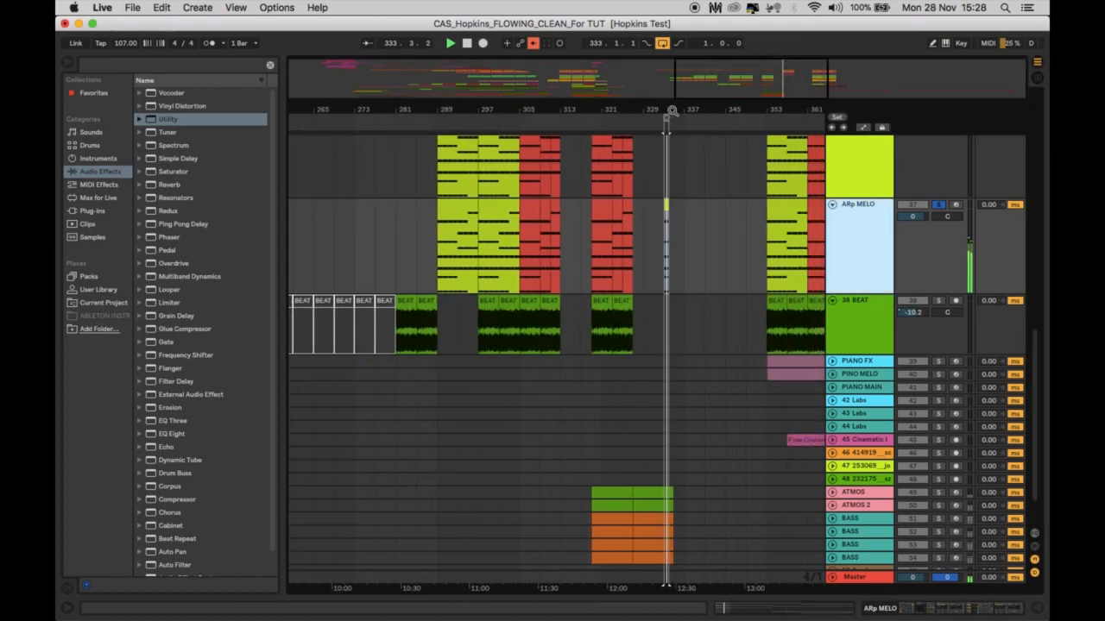
scroll(777, 242, up, 3)
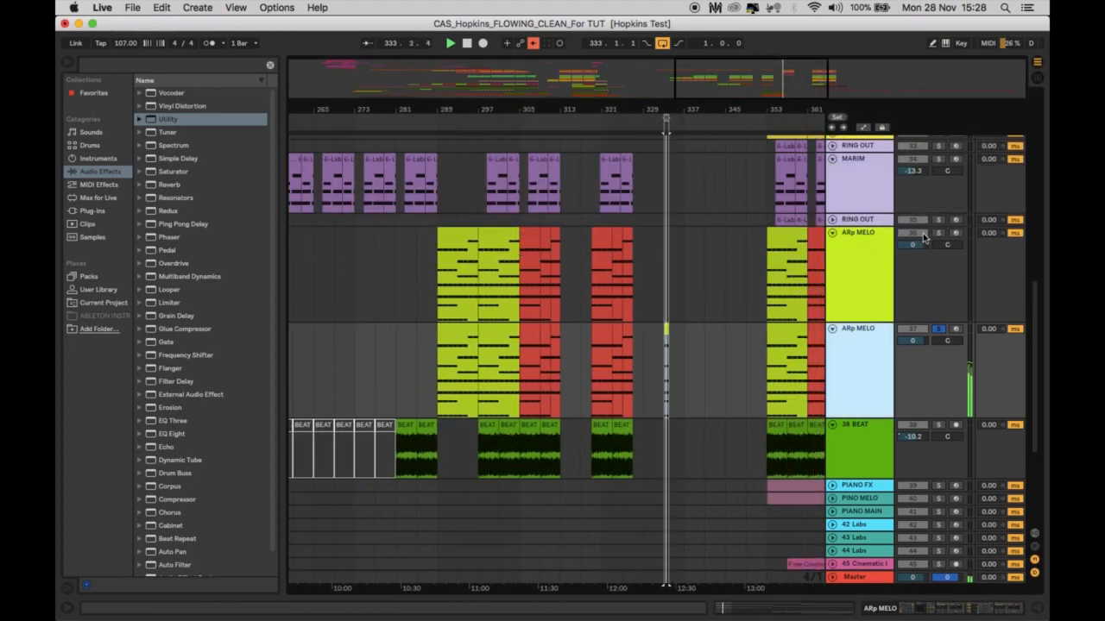
click(457, 268)
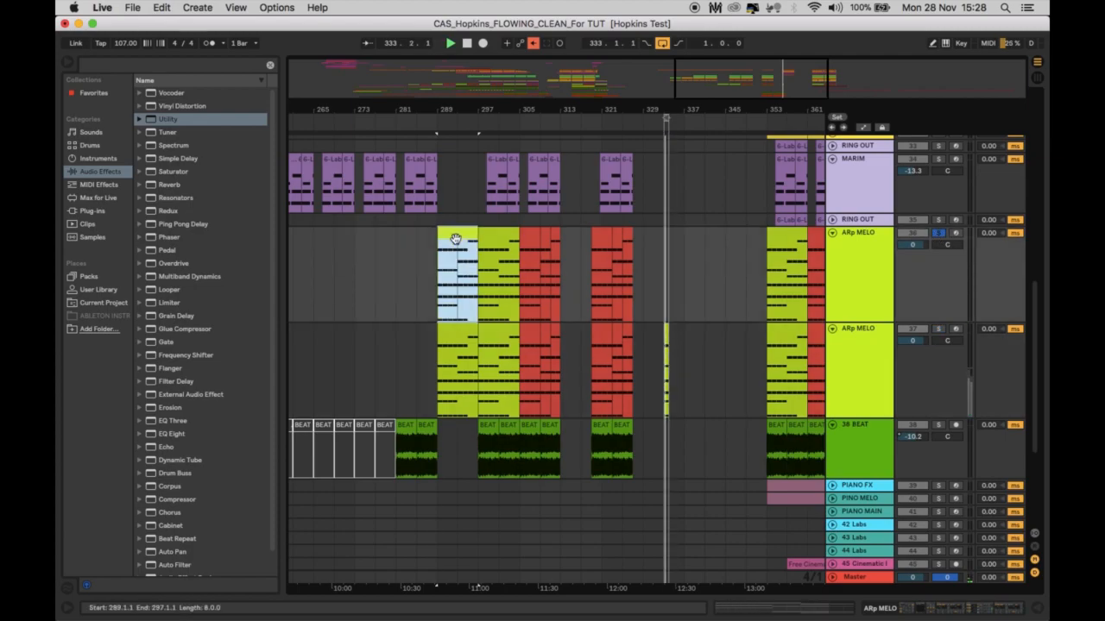
super+click(939, 329)
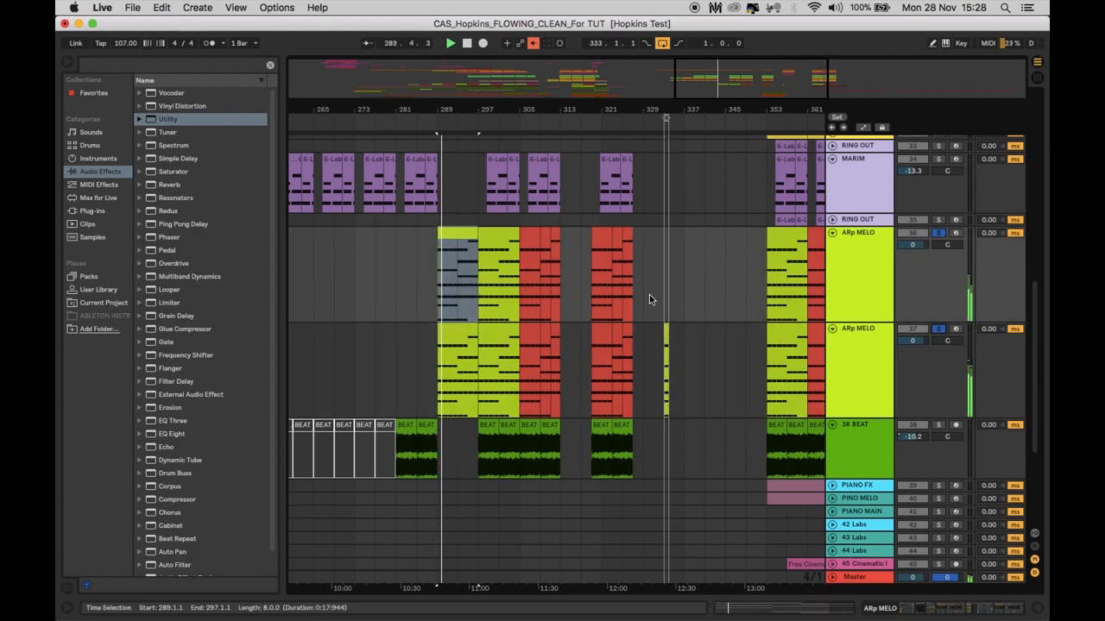
Step: Fold the upper ARp MELO track and turn off solo on both ARp MELO tracks
click(832, 233)
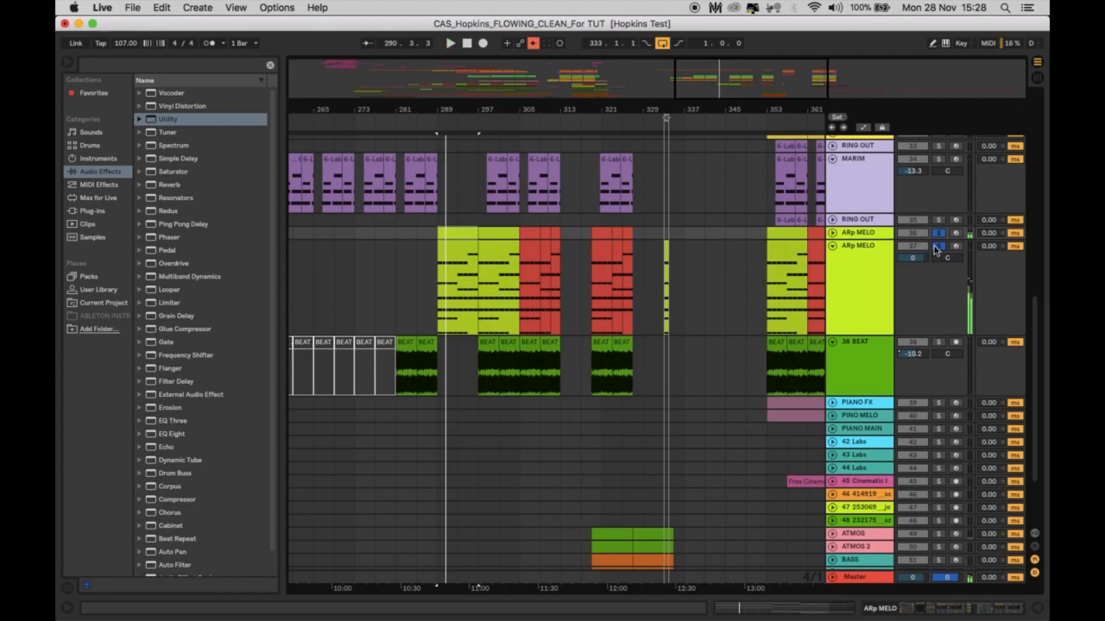
scroll(651, 296, up, 4)
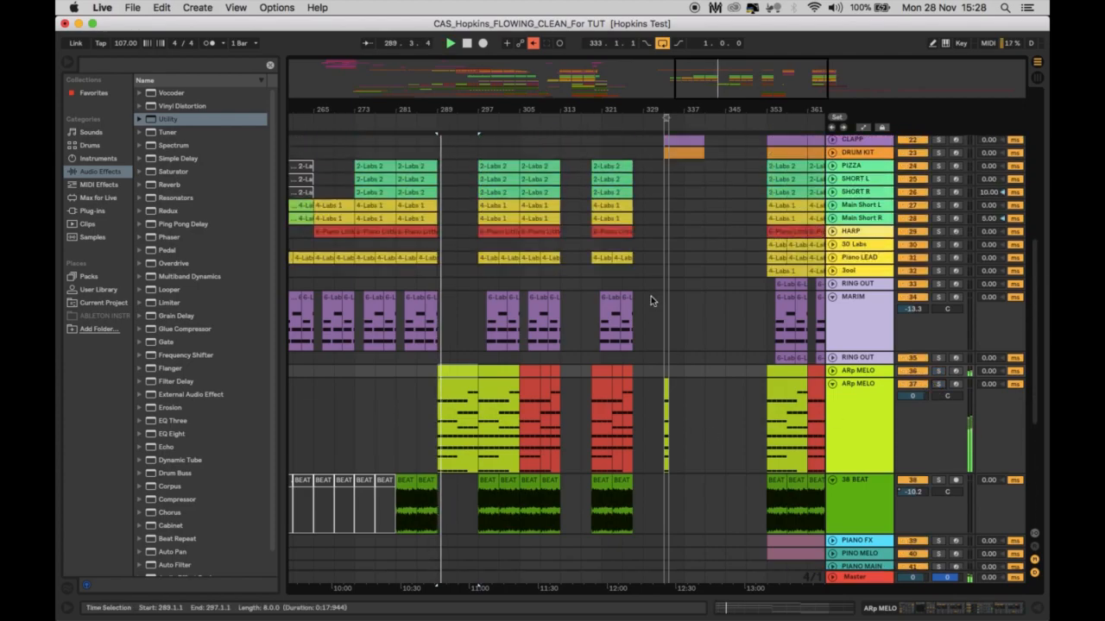
Step: Select the ATMOS and BASS clips at bar 319 and loop the section from bar 319 to 327
scroll(650, 296, left, 2)
scroll(650, 296, down, 1)
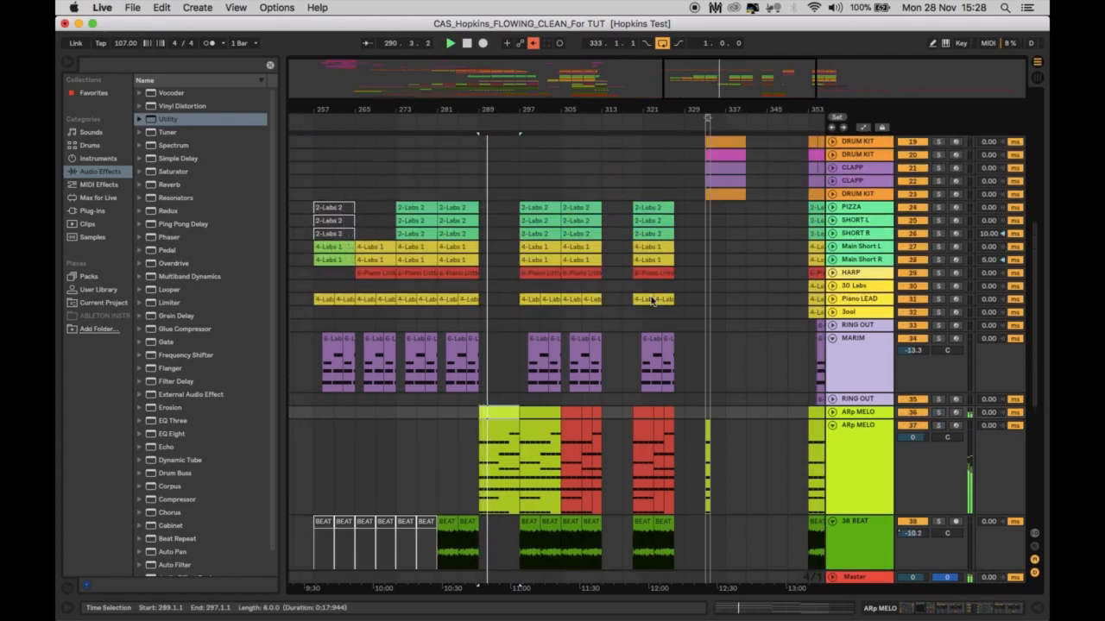
scroll(650, 296, down, 4)
scroll(651, 296, right, 4)
scroll(650, 296, up, 5)
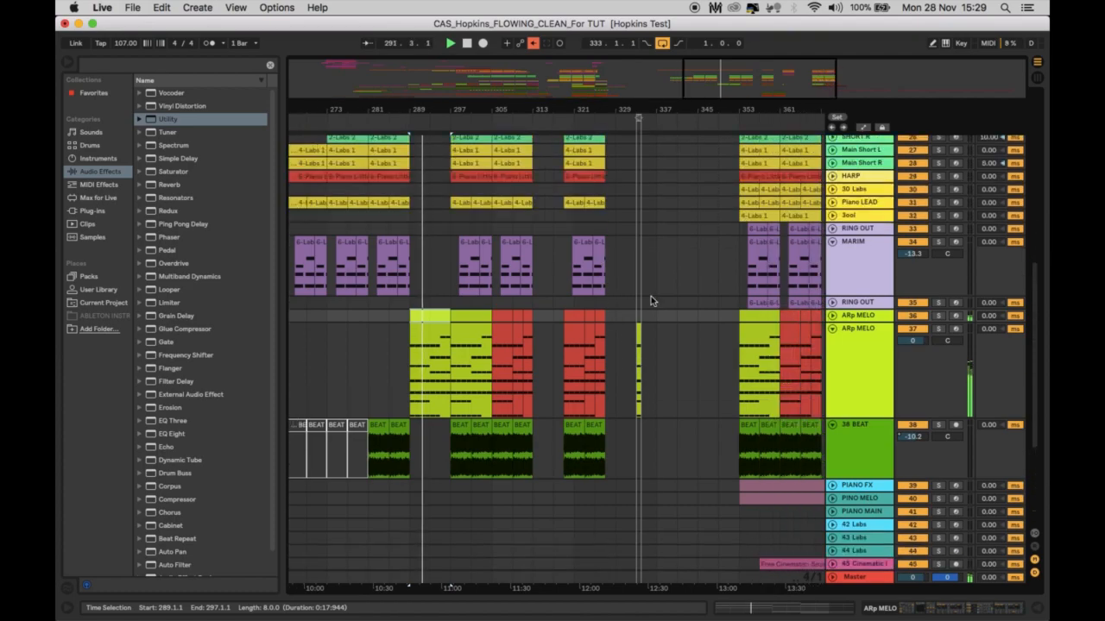
click(572, 180)
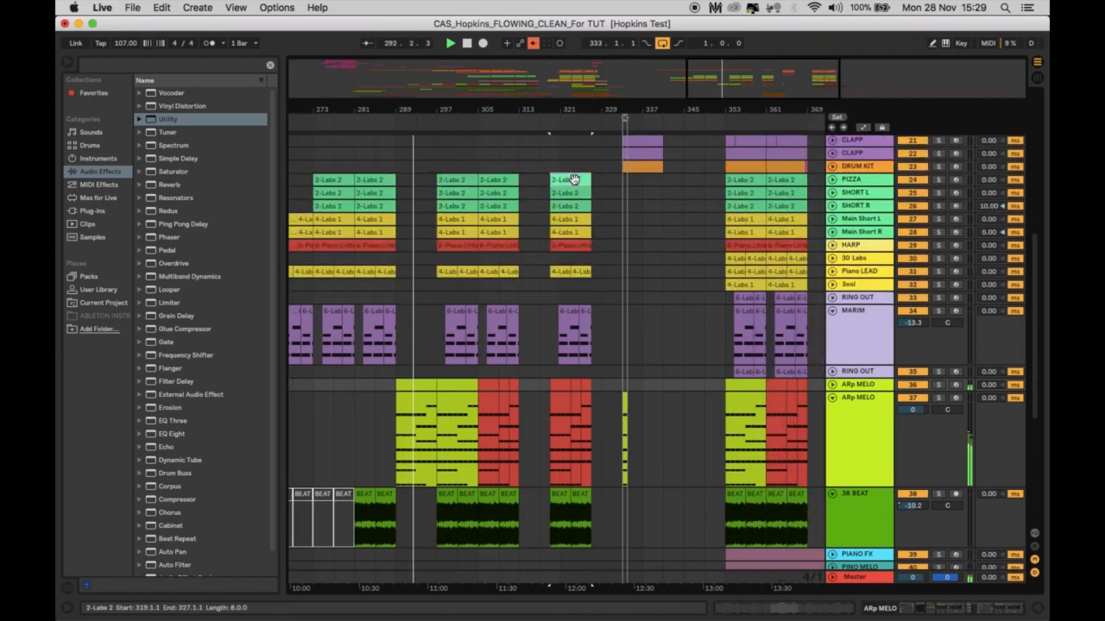
scroll(572, 179, up, 10)
scroll(572, 179, down, 8)
scroll(574, 180, down, 8)
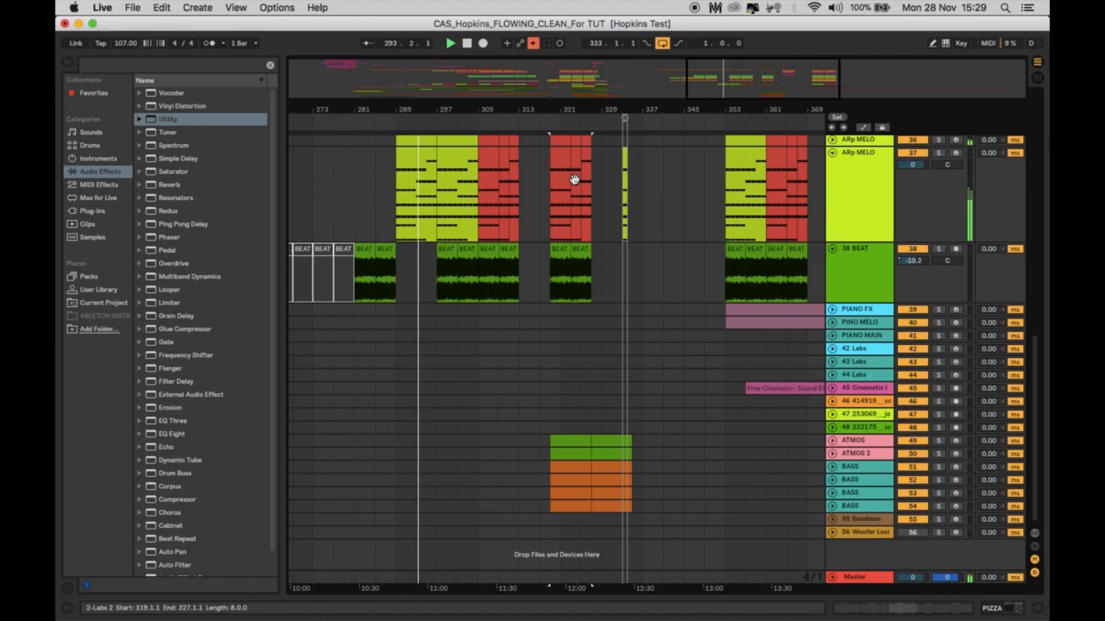
click(567, 440)
shift+click(575, 507)
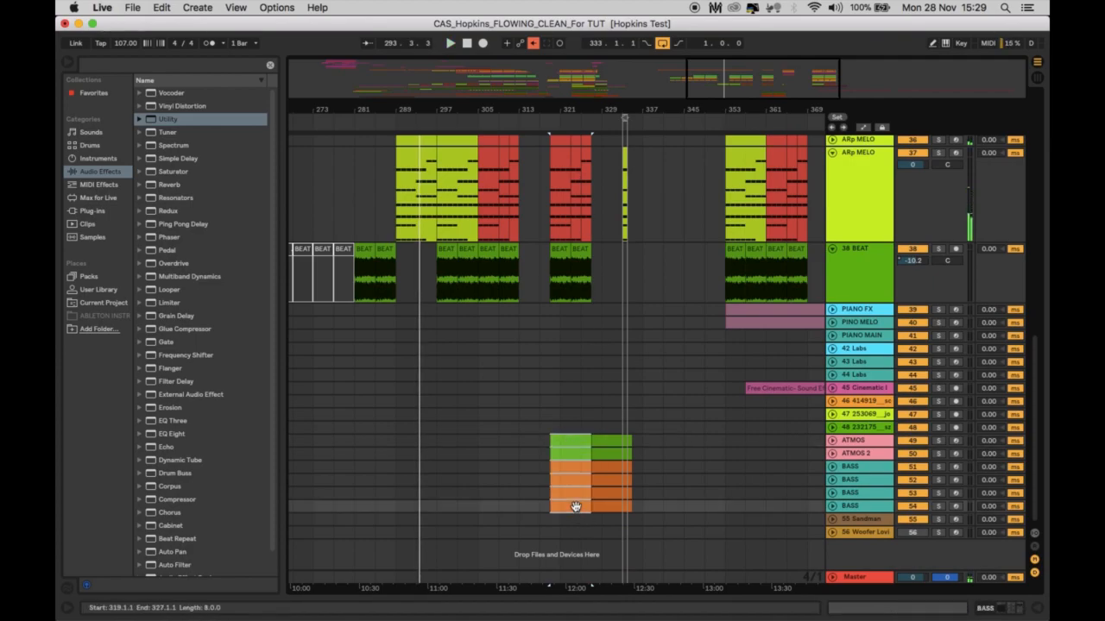
key(super+l)
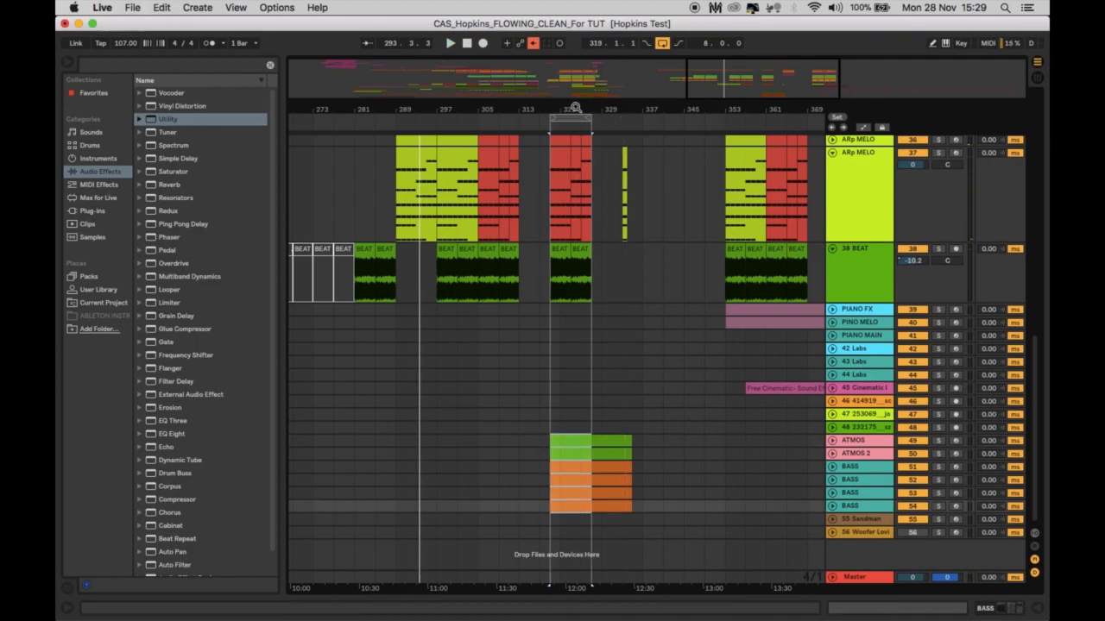
Step: Select the four BASS tracks, 51 to 54, and unfold them so their clip notes show
drag(574, 107, 575, 136)
click(589, 467)
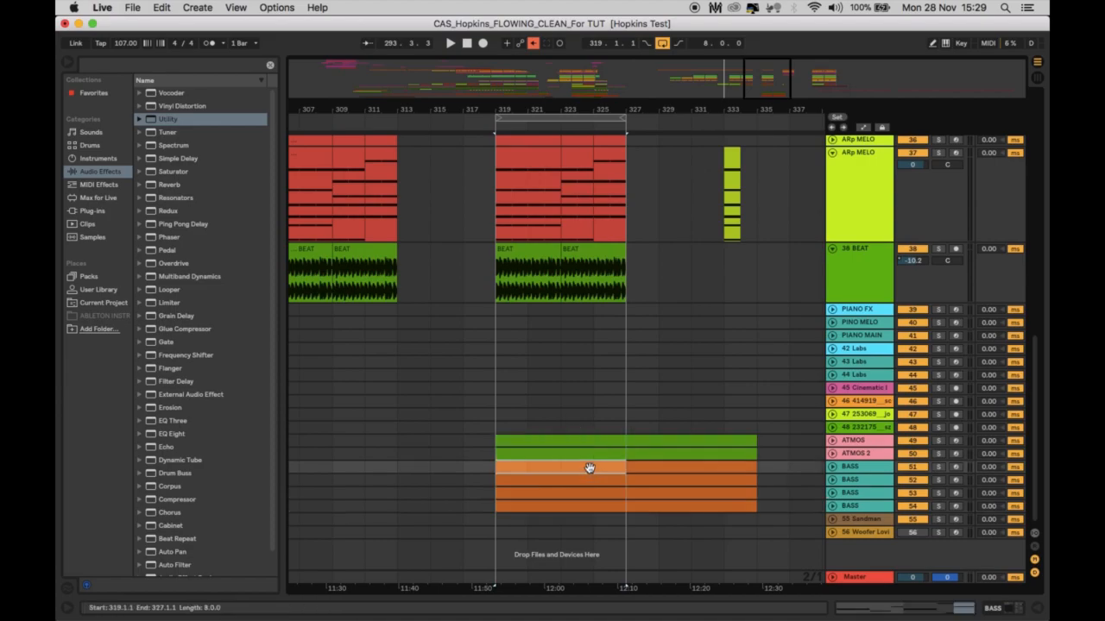
click(850, 468)
shift+click(850, 506)
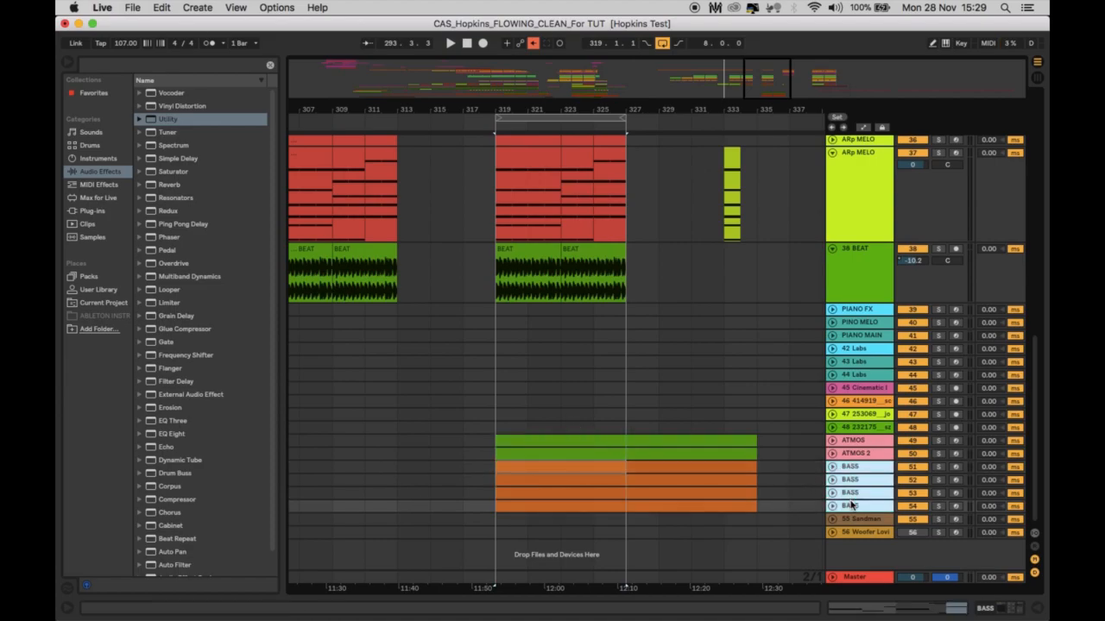
click(832, 470)
scroll(802, 465, down, 3)
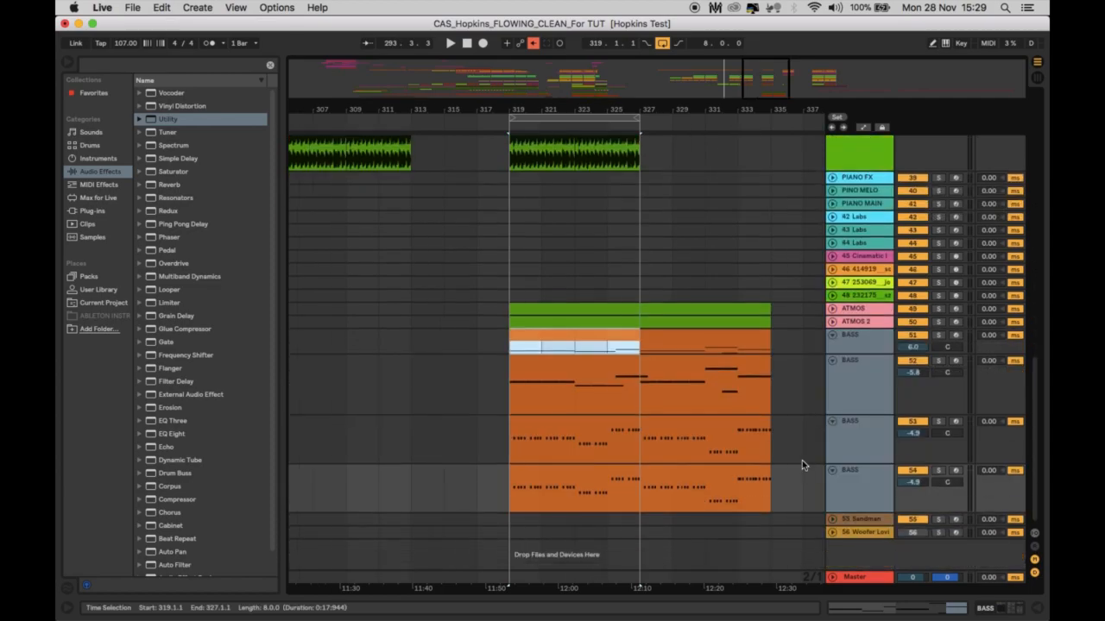
Step: Solo the first BASS track (51), play the looped section and show the track's device chain
click(861, 343)
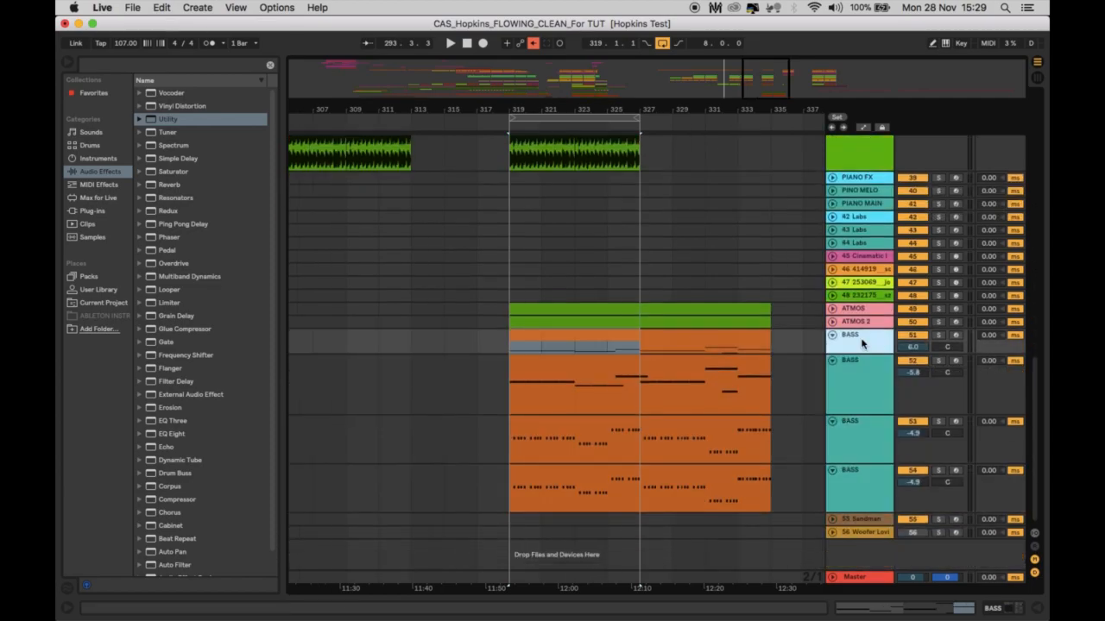
click(938, 335)
key(space)
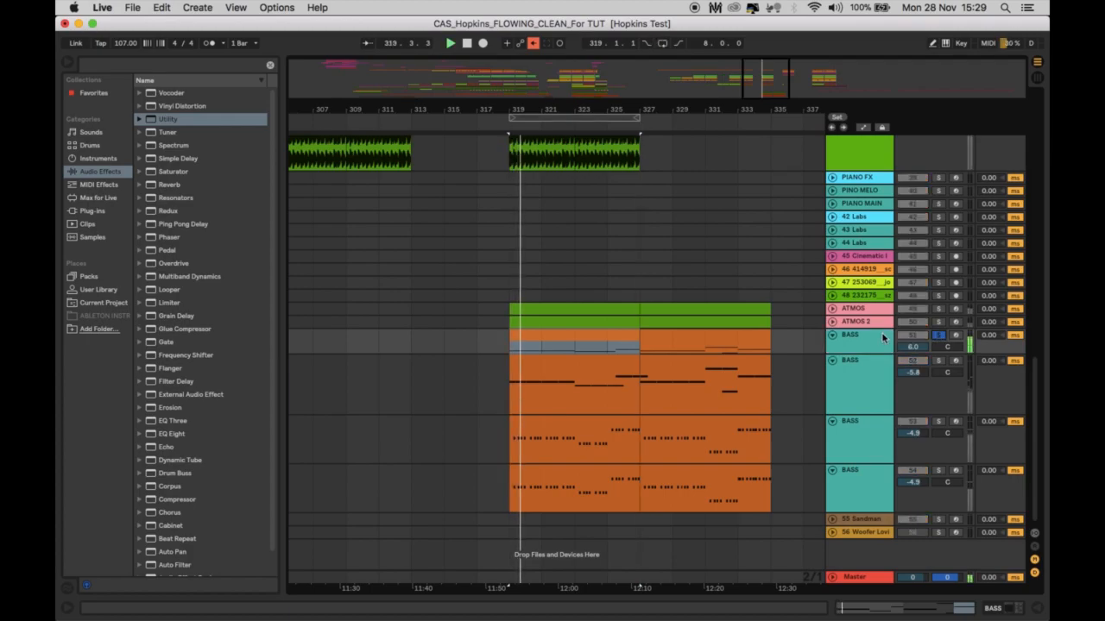
double_click(885, 338)
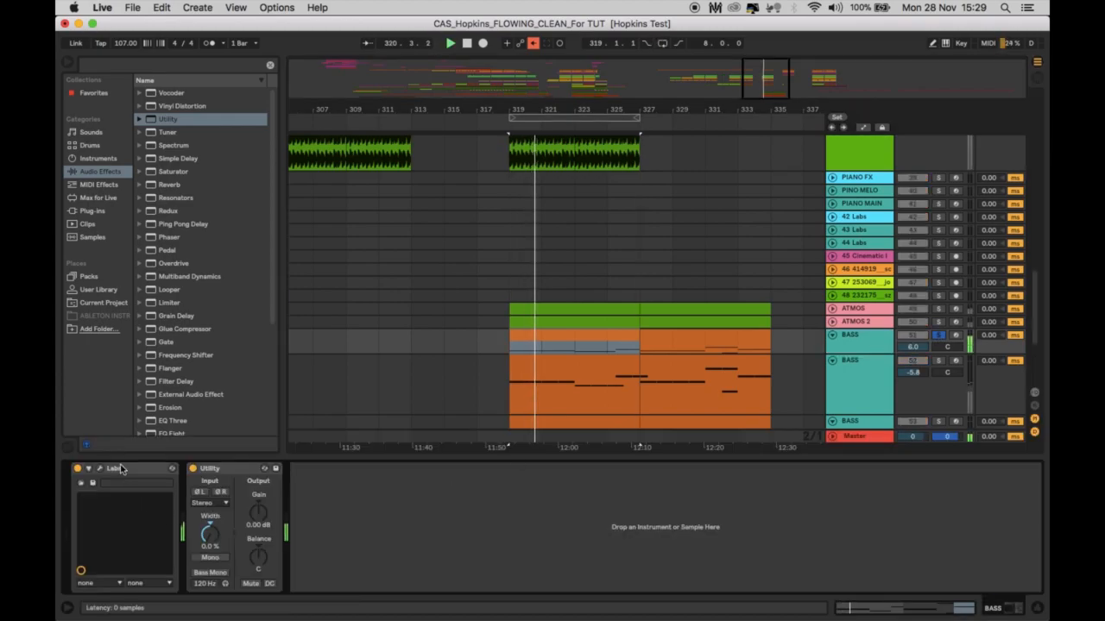
Step: Hide the device chain, make the first BASS track taller and loop its clip from bar 319 to 327
click(1037, 610)
drag(856, 361, 857, 376)
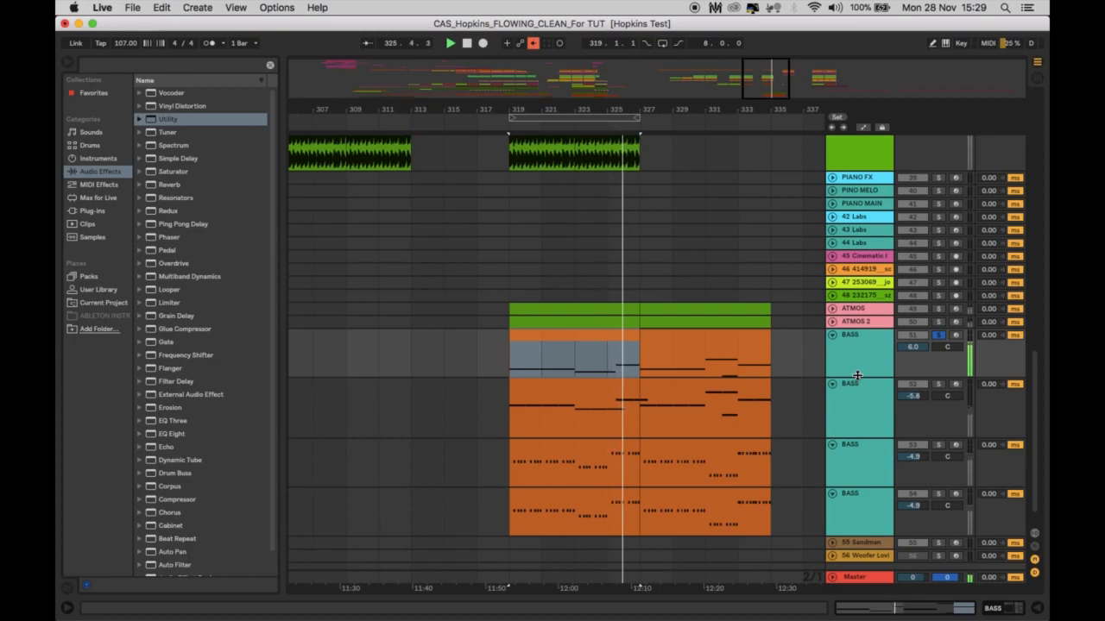
key(super+l)
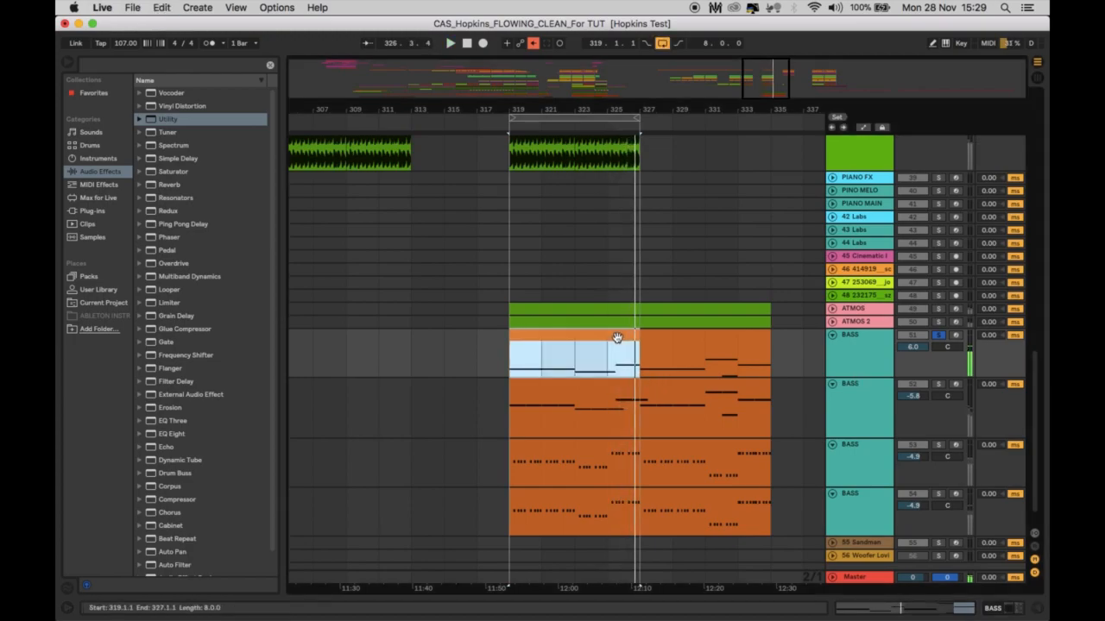
Step: Solo the second BASS track (52) and play it with its FM8, Utility and Ping Pong Delay chain shown
click(939, 384)
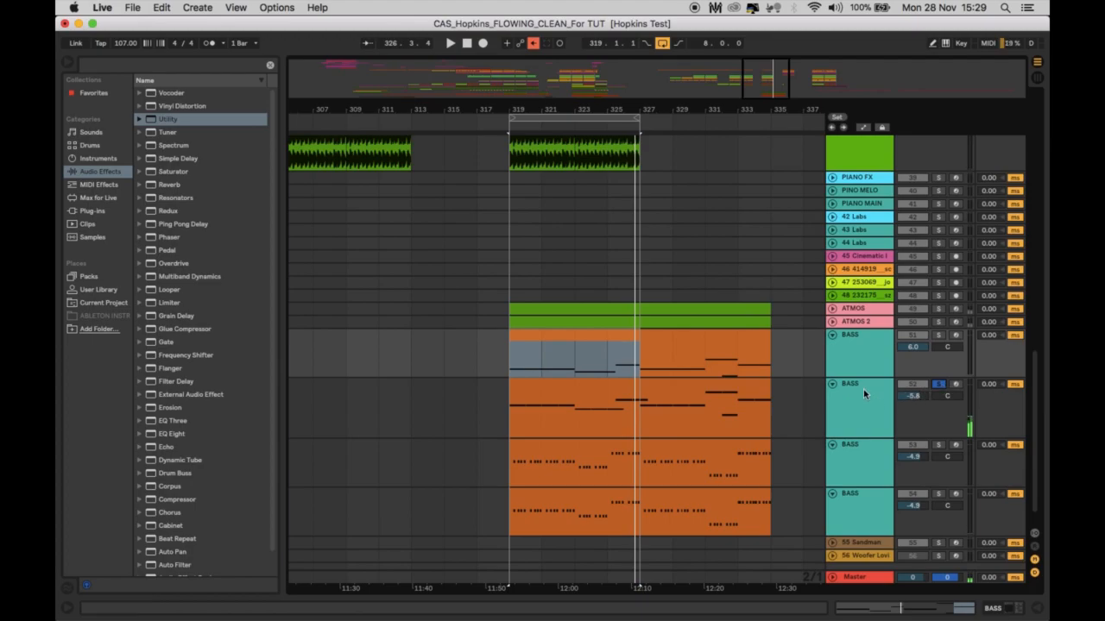
double_click(863, 388)
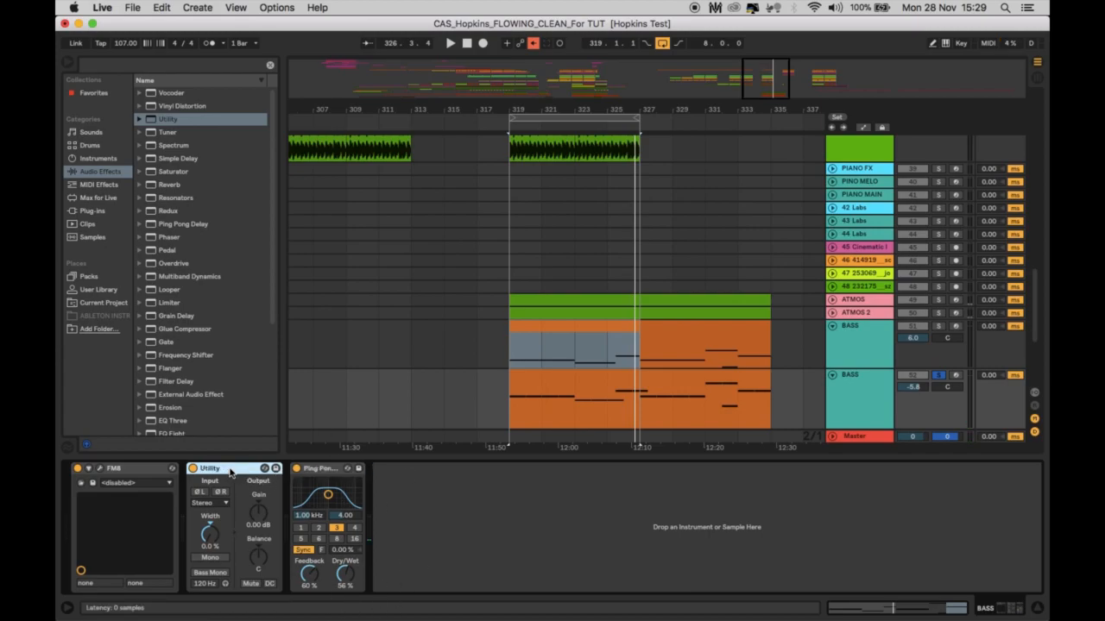
key(space)
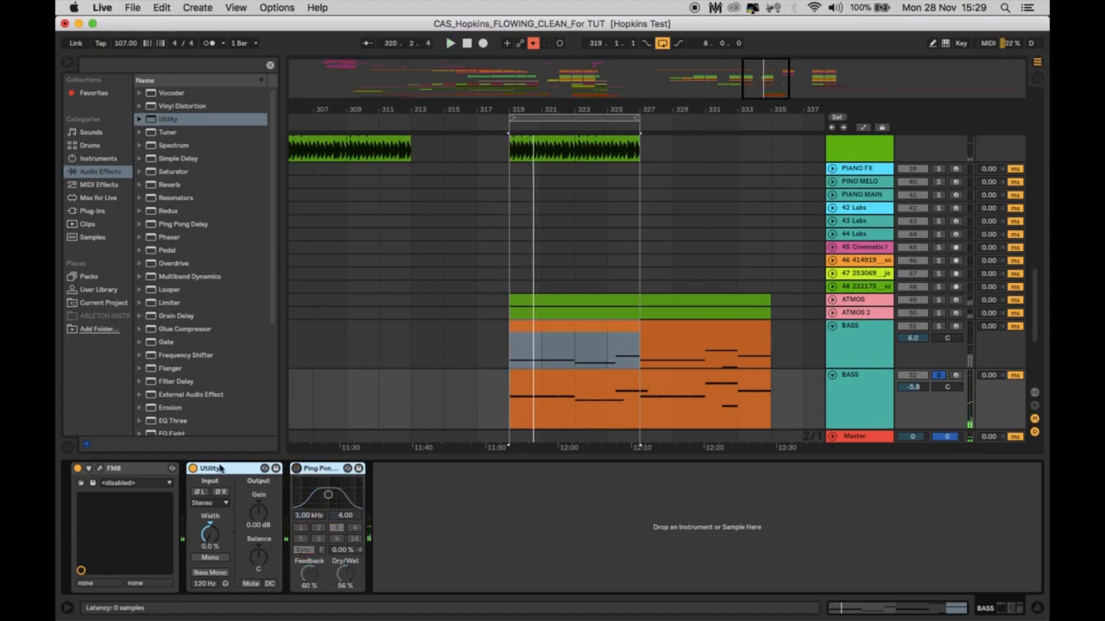
Step: Audition the Utility on the second BASS track, then turn its Ping Pong Delay back on and play the loop
click(193, 468)
key(space)
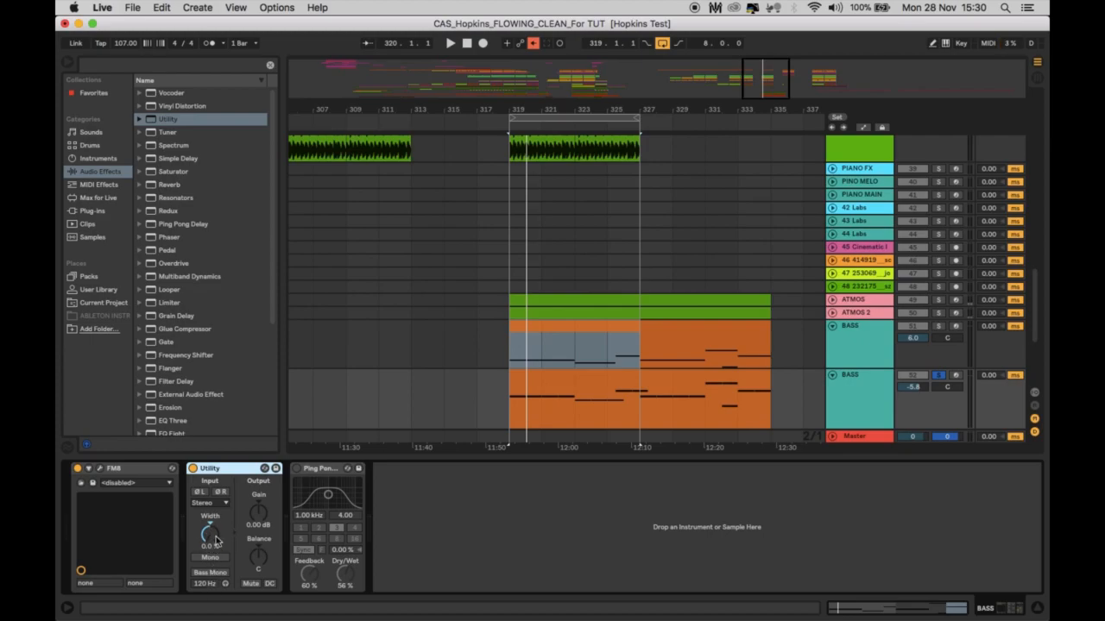
key(space)
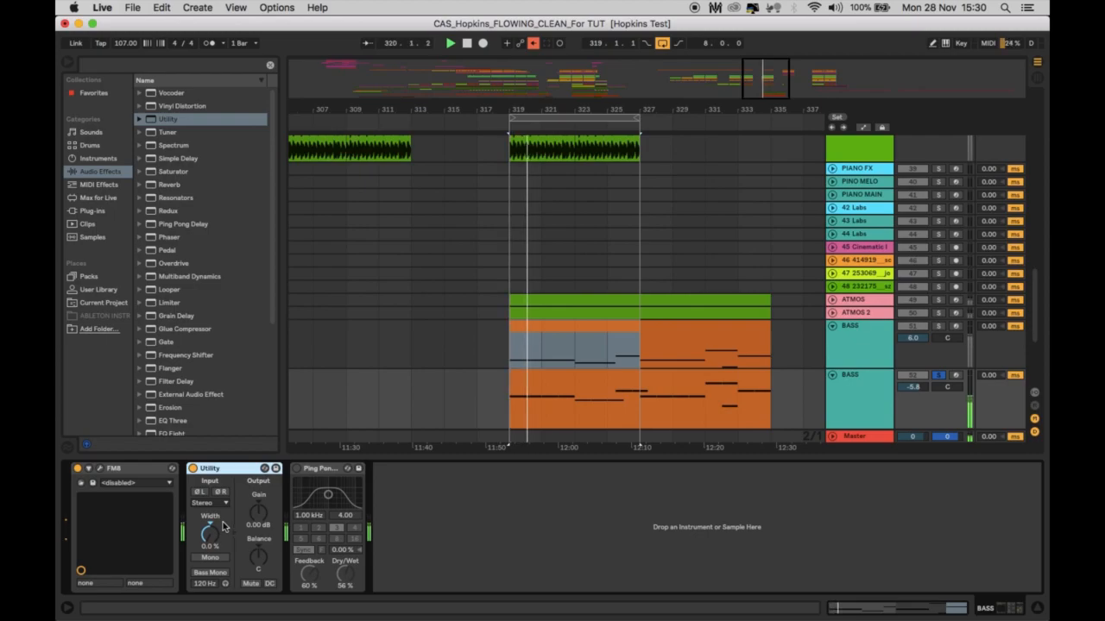
click(317, 470)
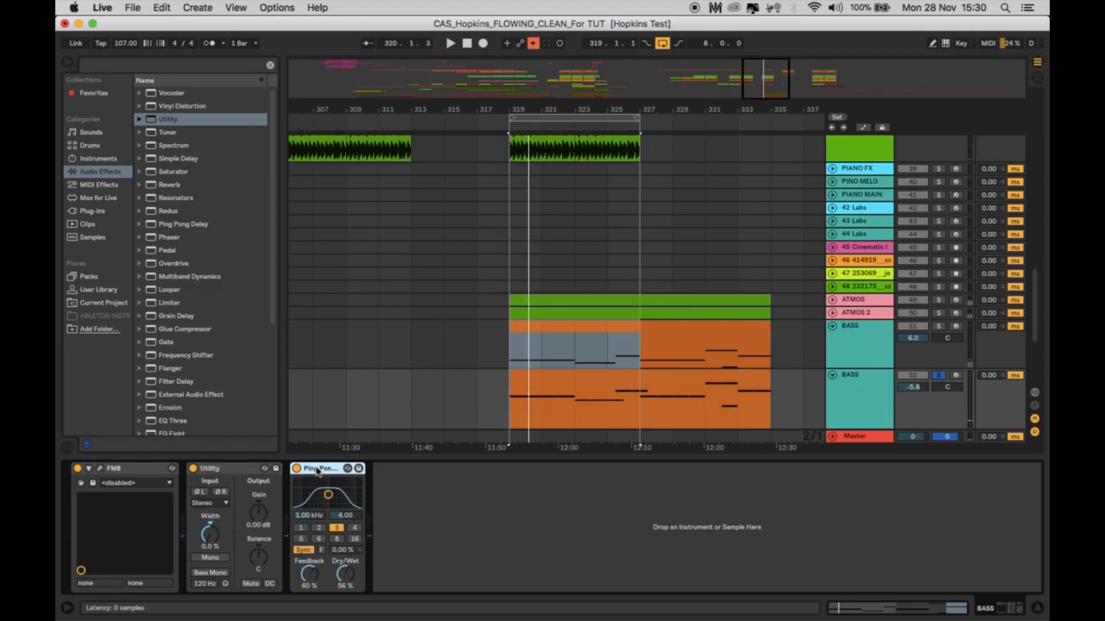
key(space)
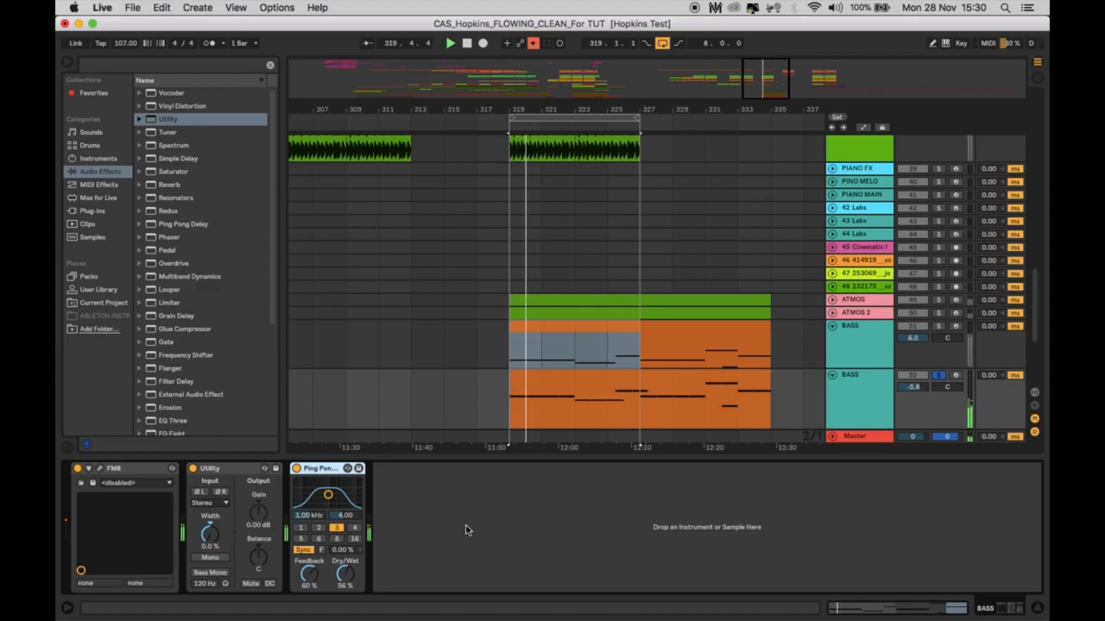
Step: Solo the ATMOS 2 and ATMOS tracks one after the other to hear them
click(937, 313)
click(937, 300)
scroll(935, 309, down, 1)
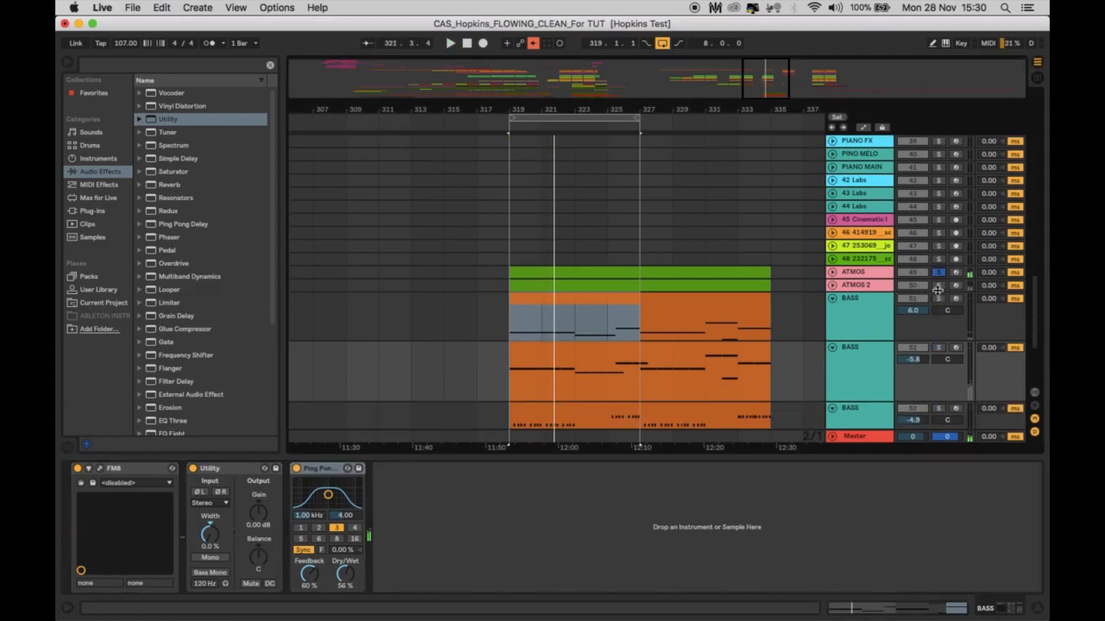
Step: Solo the first and second BASS tracks together, then solo the third and fourth BASS tracks together
scroll(939, 301, down, 5)
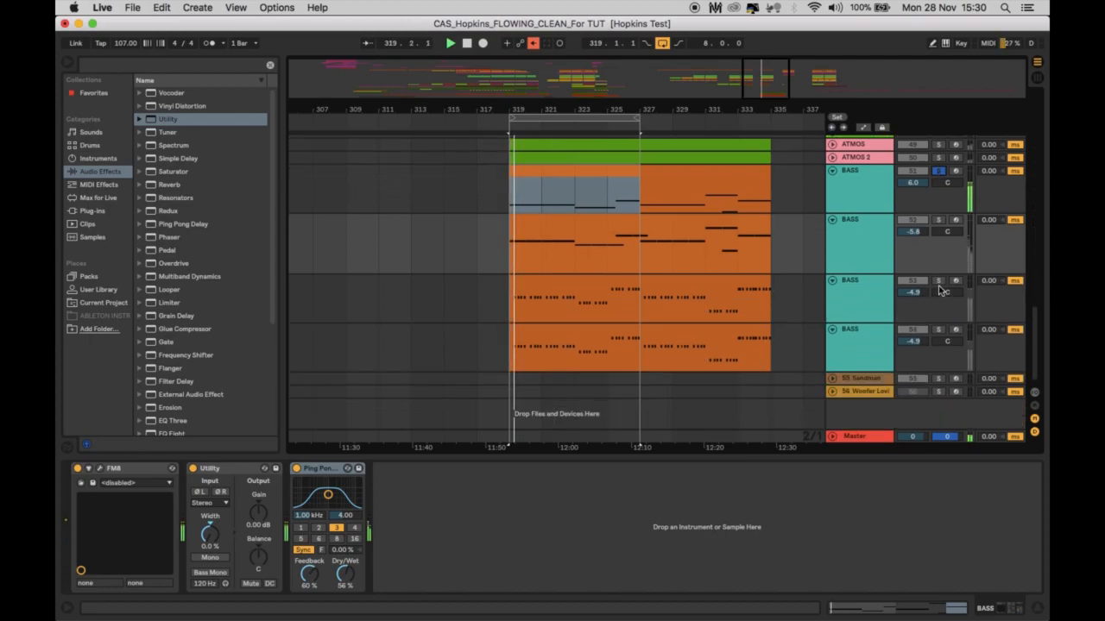
click(939, 221)
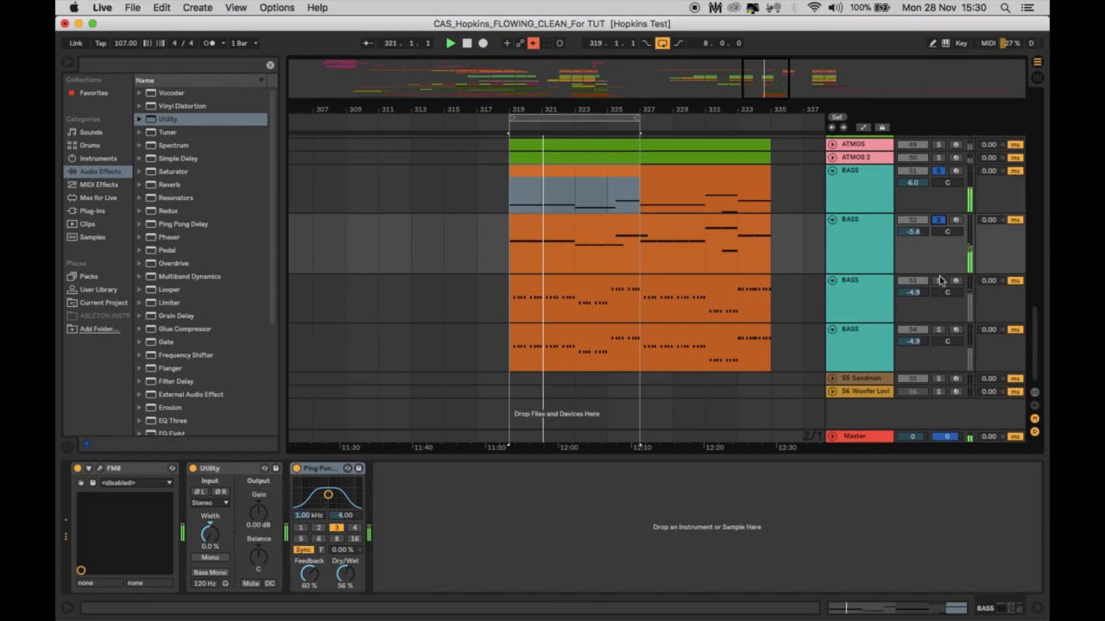
click(941, 281)
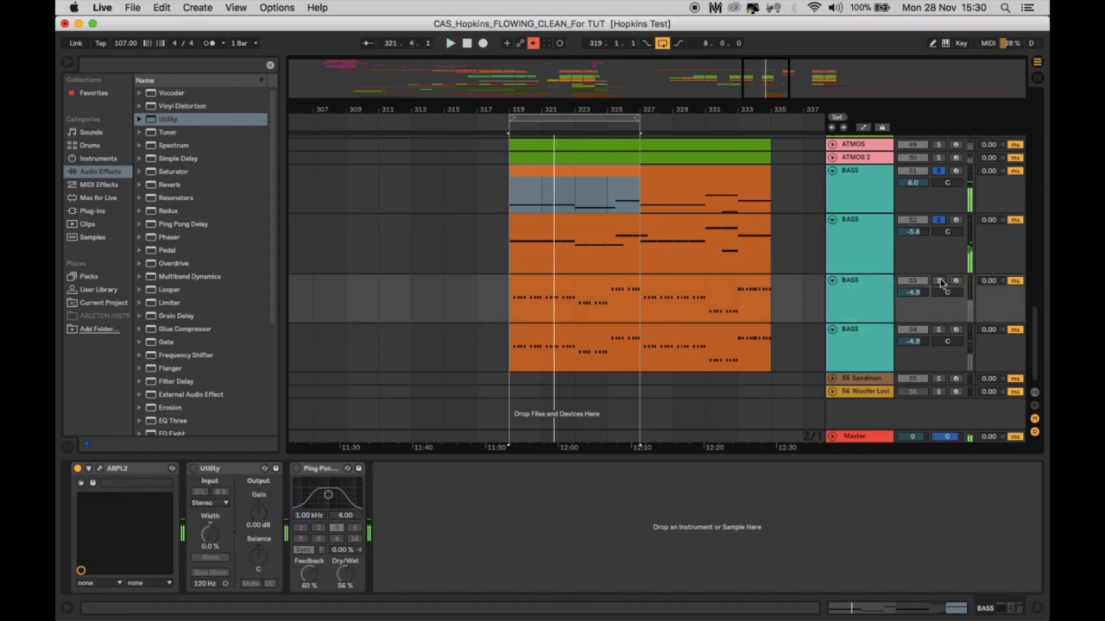
click(940, 330)
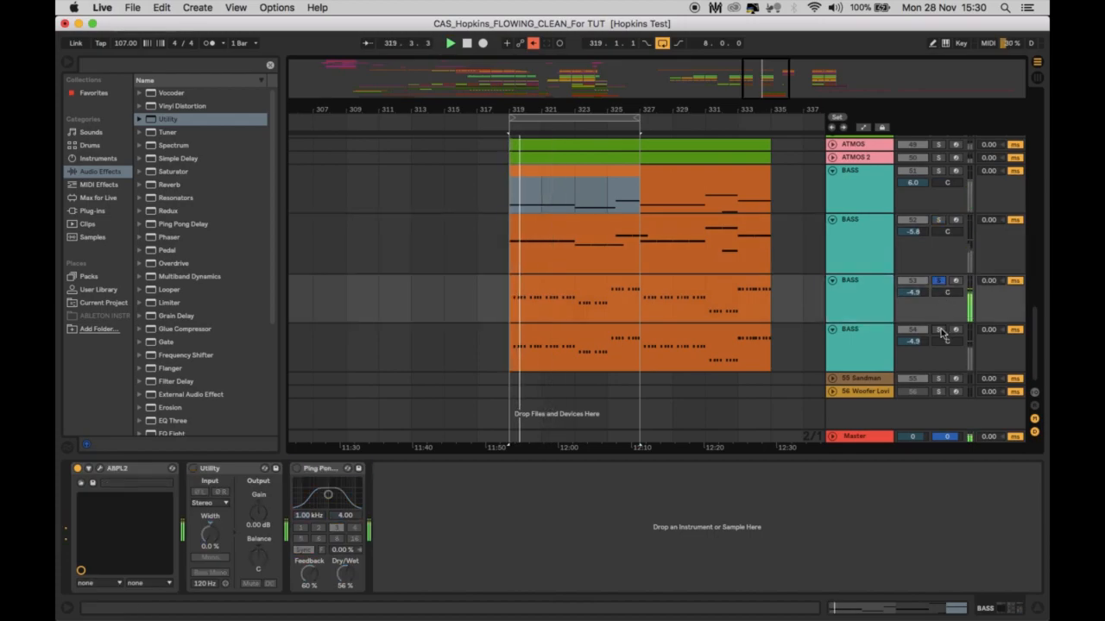
Step: Delete the switched-off Utility and Ping Pong Delay from the third and fourth BASS tracks
click(877, 307)
click(869, 341)
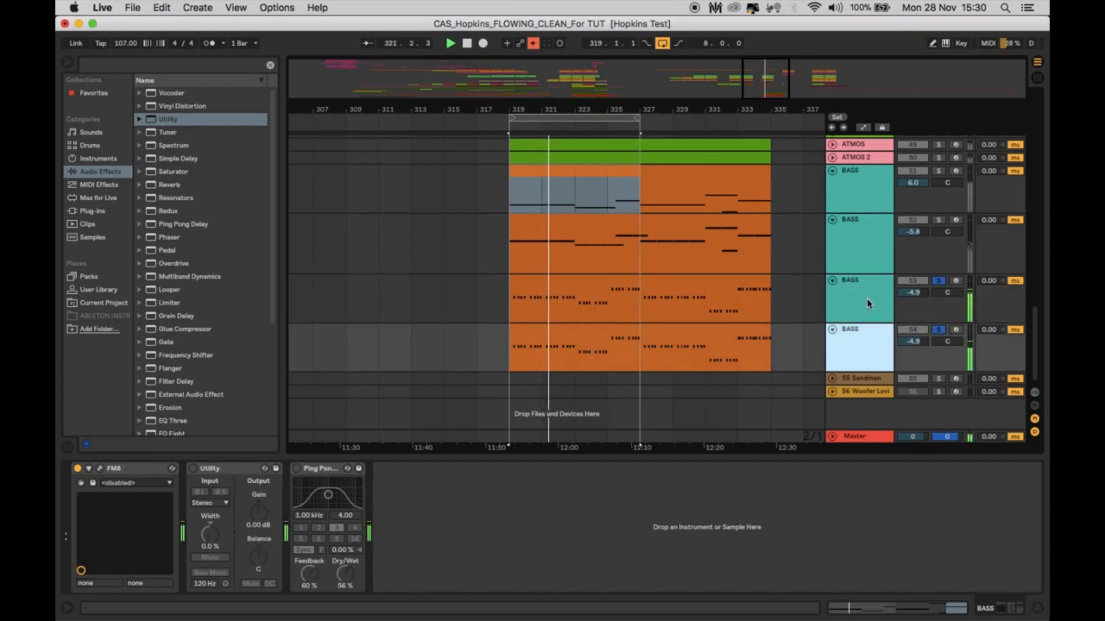
click(347, 467)
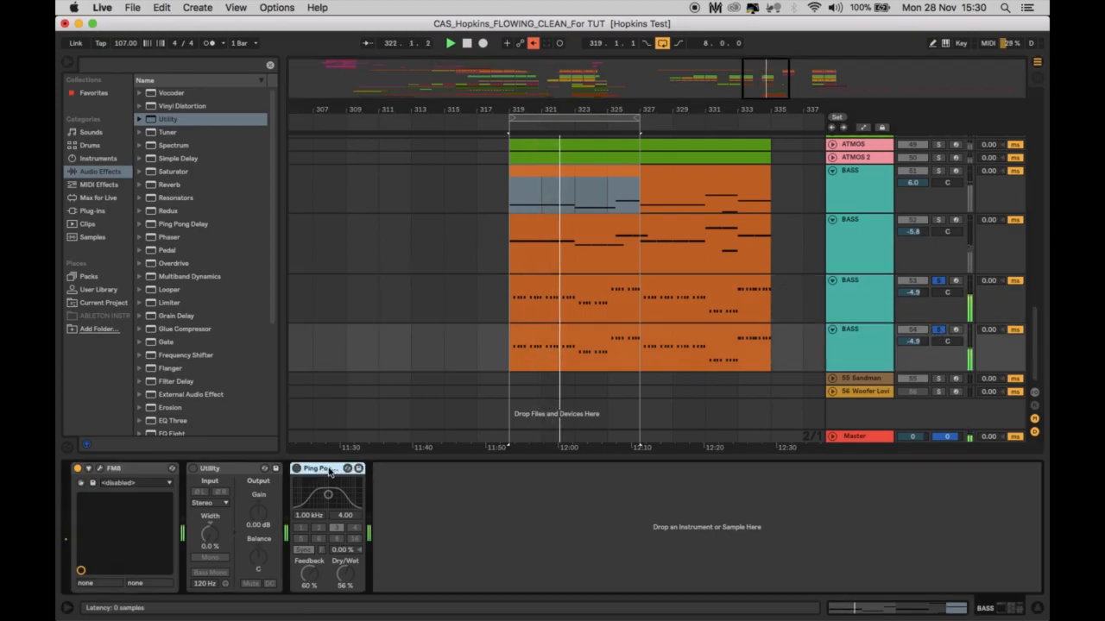
click(848, 306)
click(235, 468)
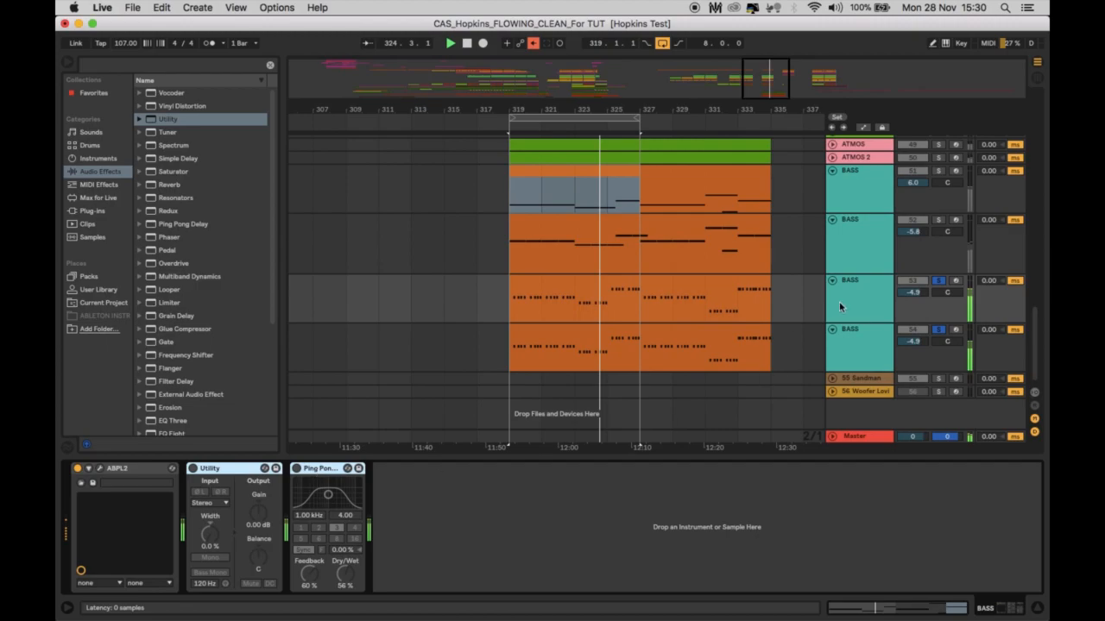
key(Delete)
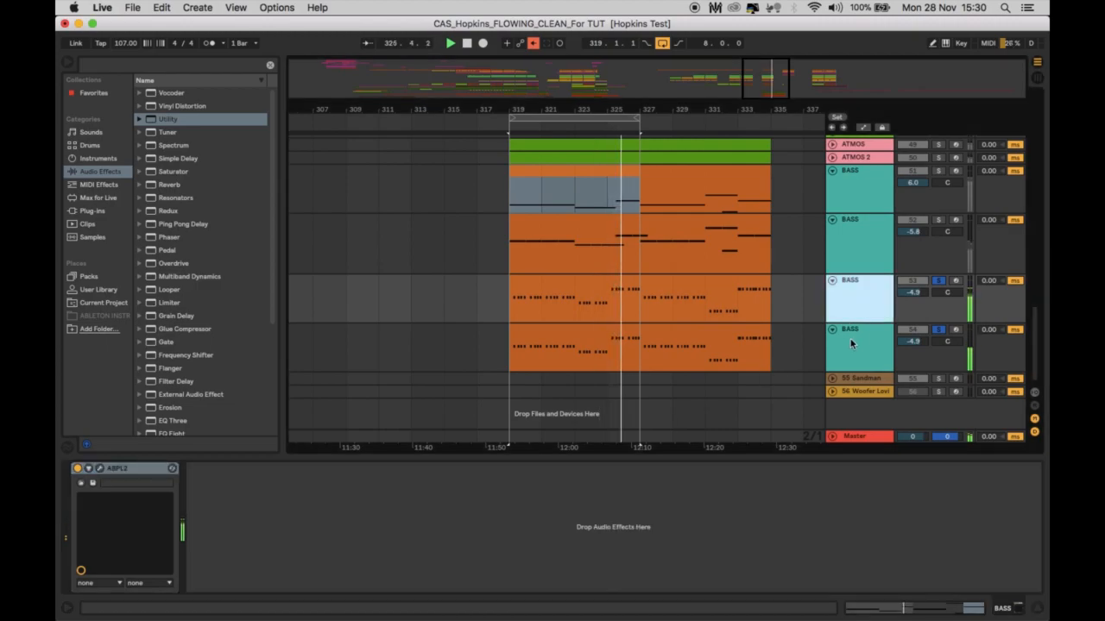
Step: Compare the instruments on the third and fourth BASS tracks by selecting each track in turn
shift+click(850, 344)
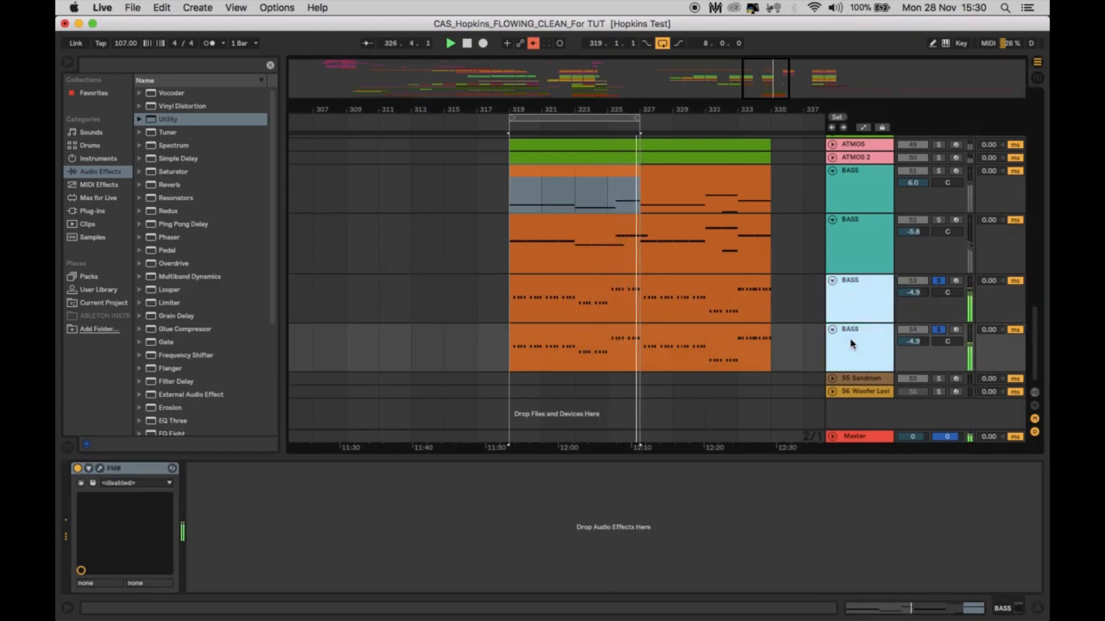
click(859, 300)
click(857, 337)
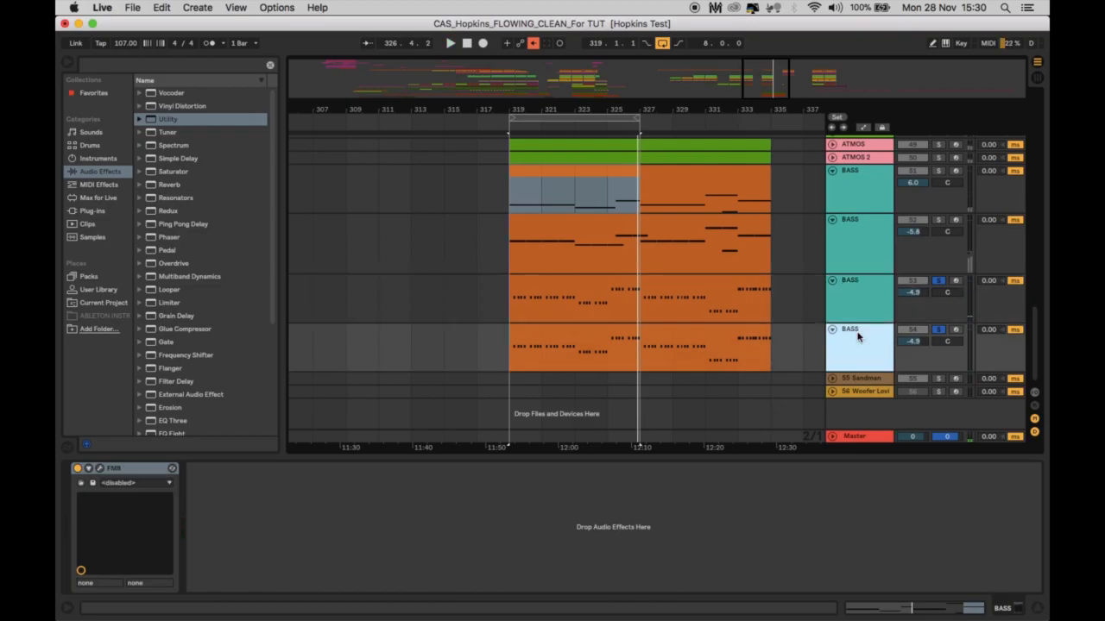
Step: Open the third BASS track's clip at bar 319 and play it with all notes an octave lower, at C#1–A1
double_click(700, 285)
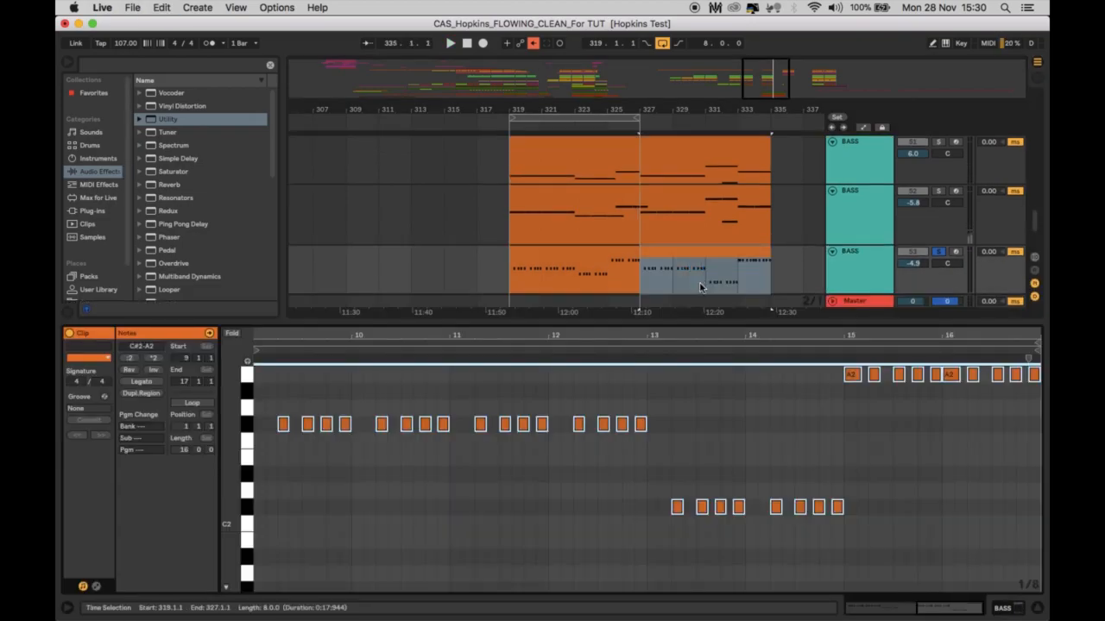
click(610, 259)
key(super+a)
key(space)
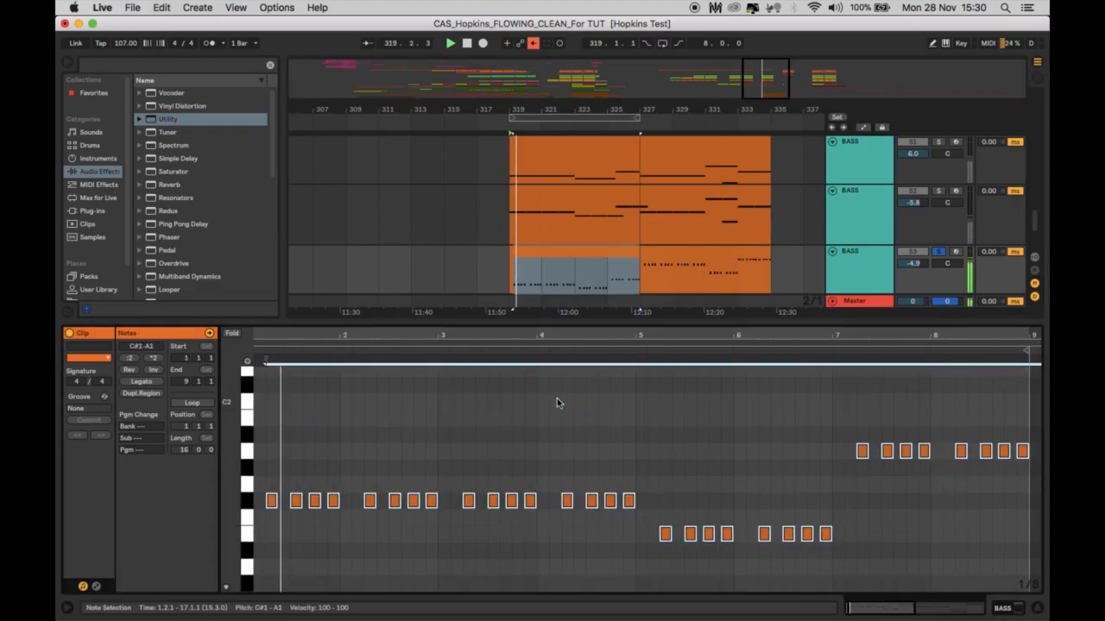
Step: Transpose all notes of the open BASS clip up one octave to C#2–A2
key(super+l)
key(shift+Up)
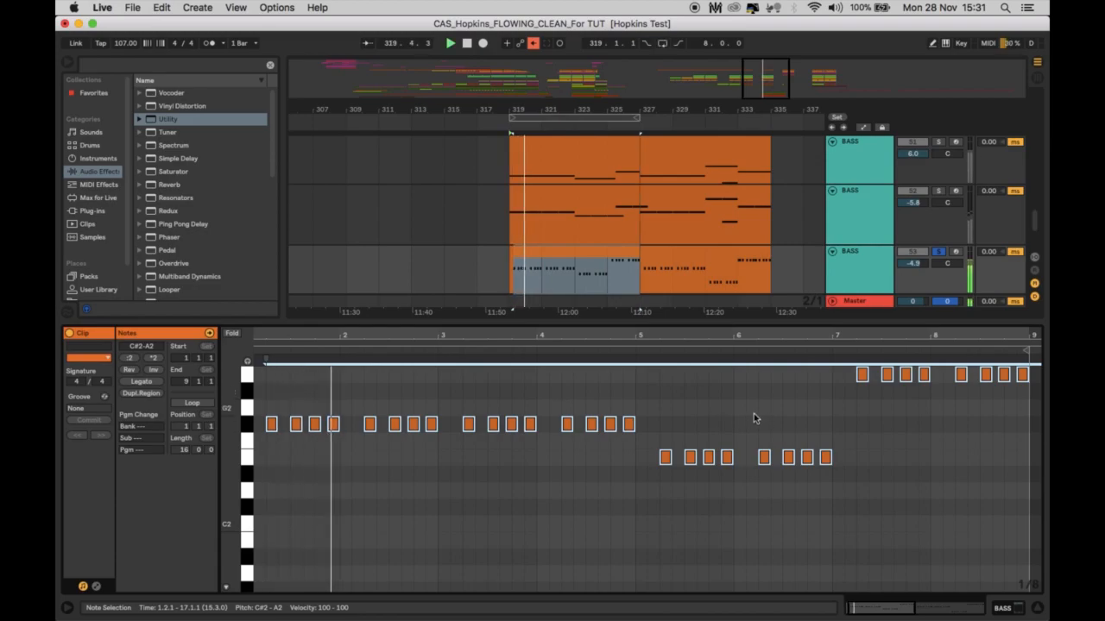
Step: Close the clip's note editor, solo all four BASS tracks together and play them from bar 319
click(1039, 607)
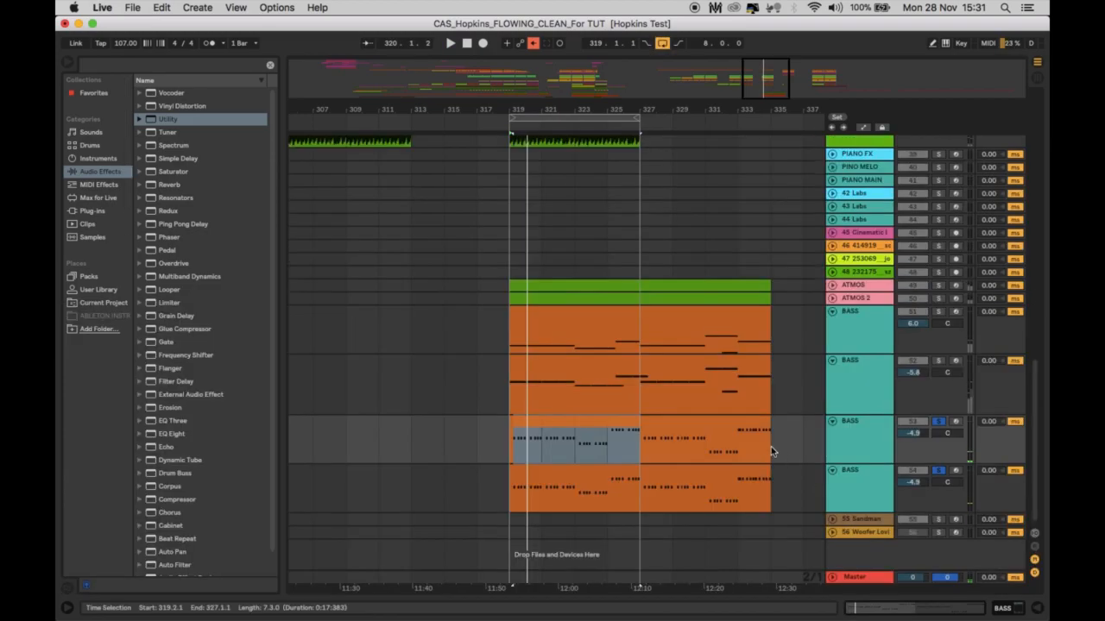
click(938, 360)
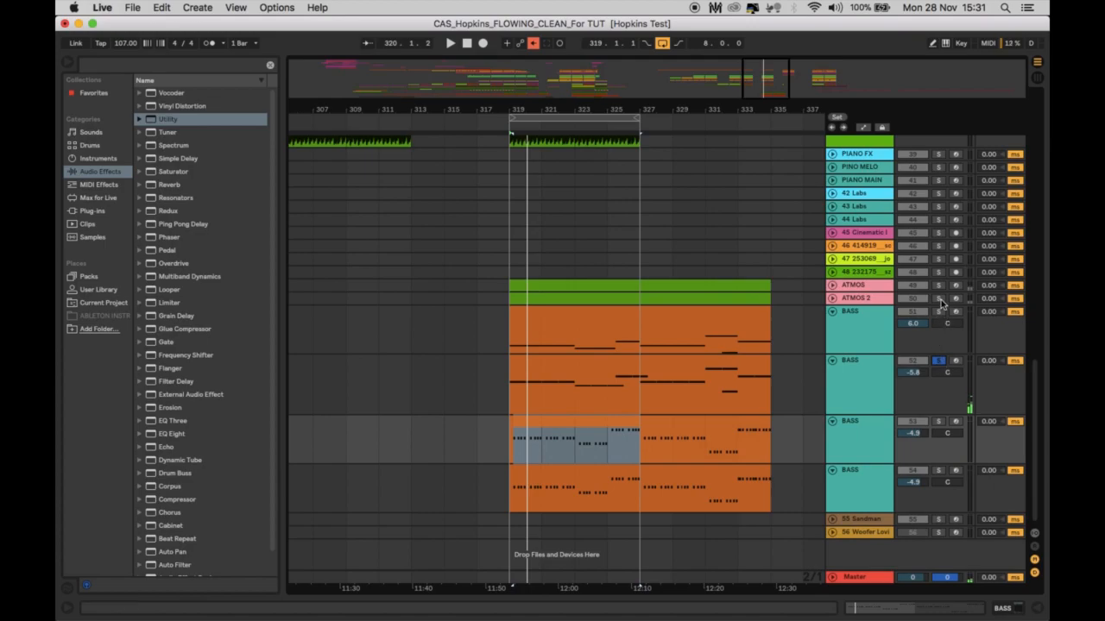
click(866, 311)
shift+click(887, 478)
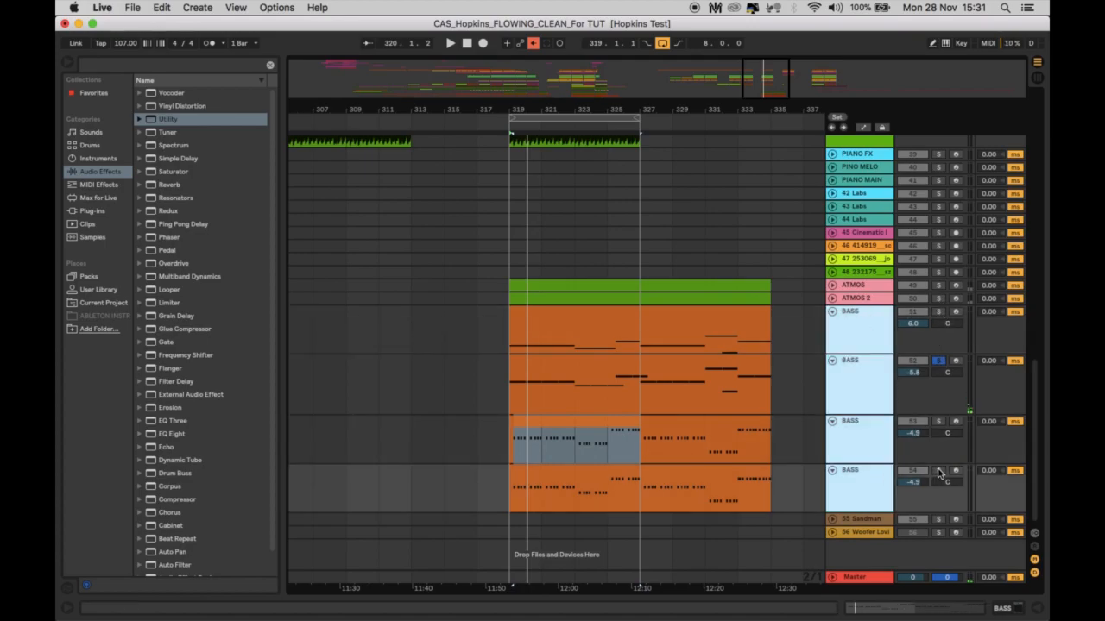
click(939, 471)
key(space)
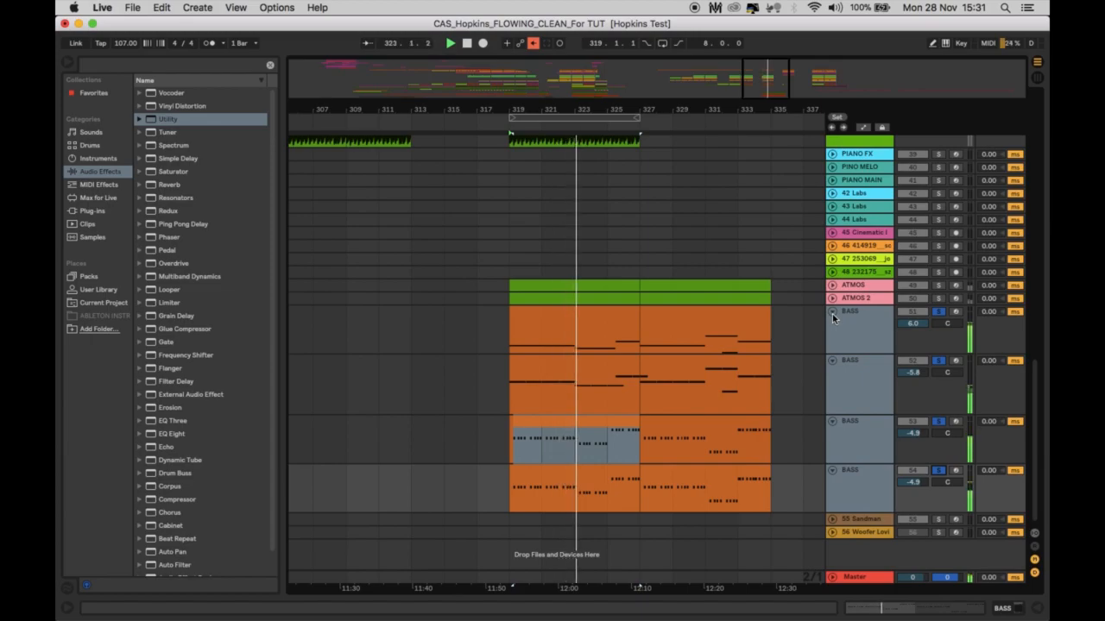
Step: Add 38 BEAT, both ARp MELO tracks, MARIM, Piano LEAD and HARP to the soloed BASS tracks and play the loop from bar 319
scroll(926, 229, up, 3)
click(939, 231)
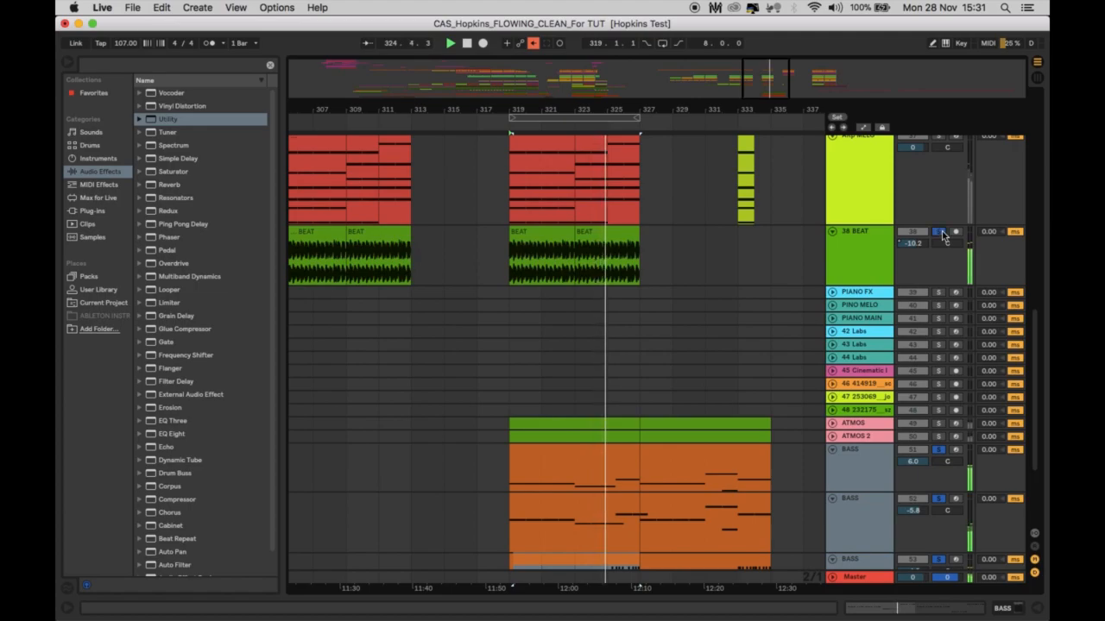
scroll(943, 235, up, 1)
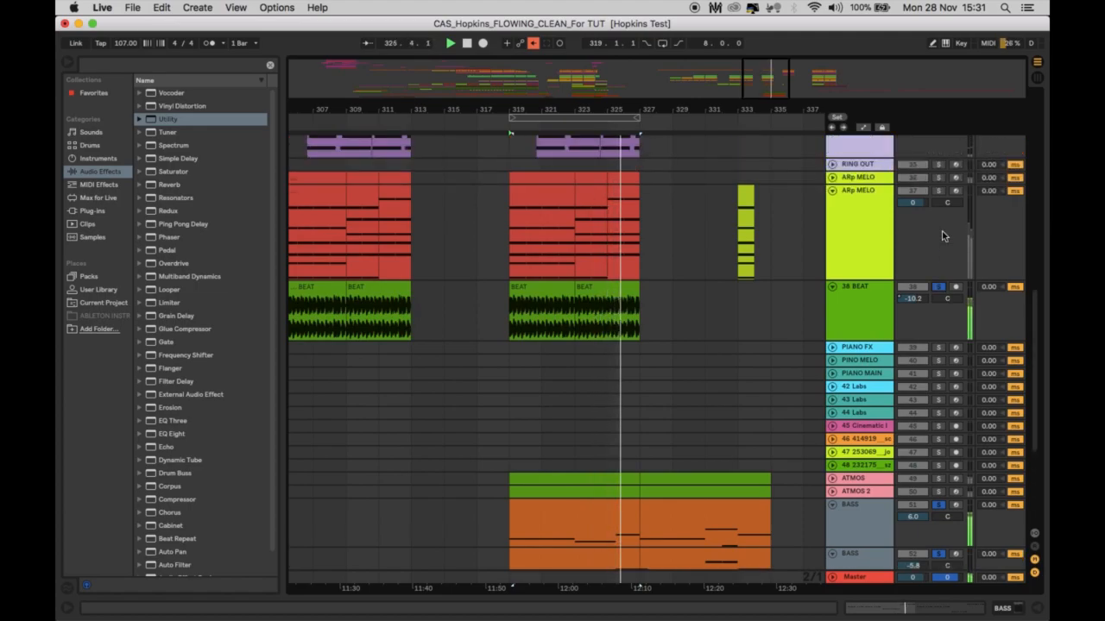
scroll(942, 235, up, 2)
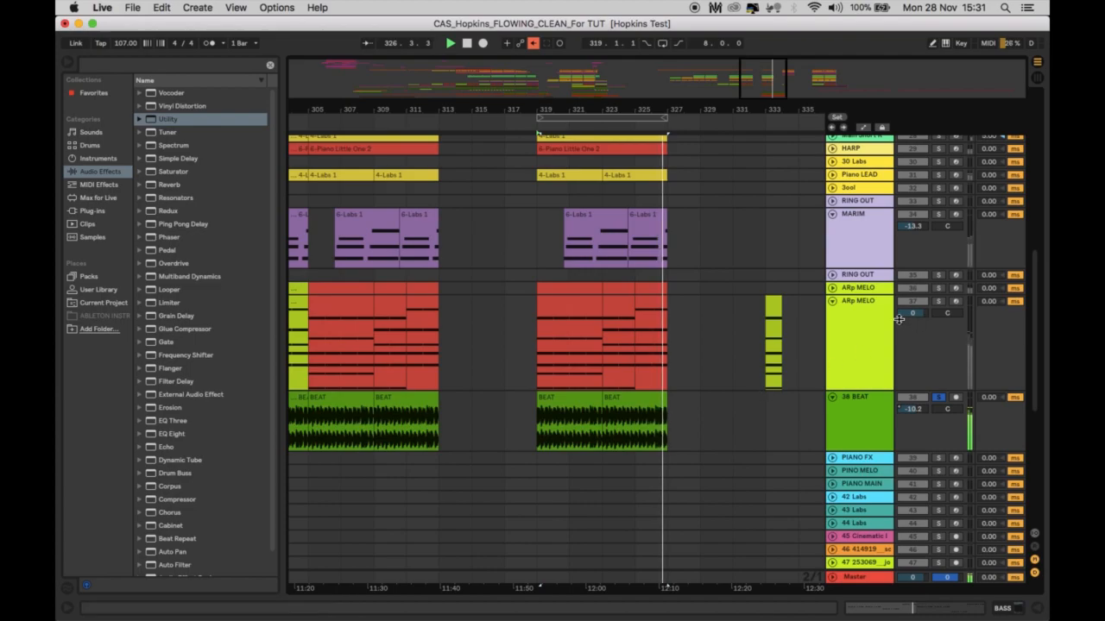
key(super+l)
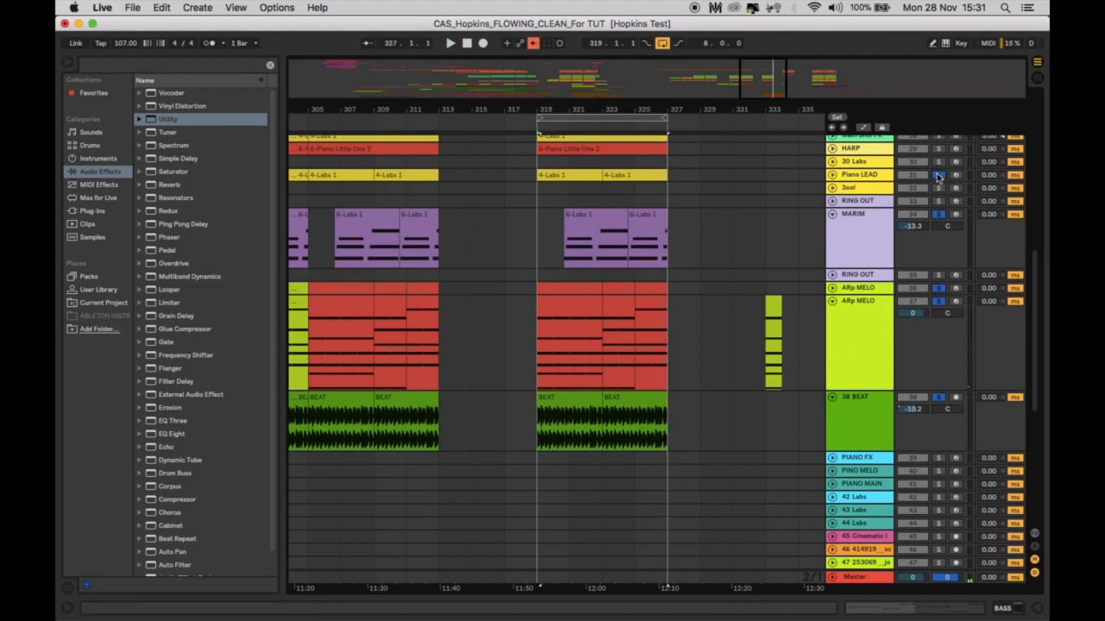
scroll(938, 177, up, 2)
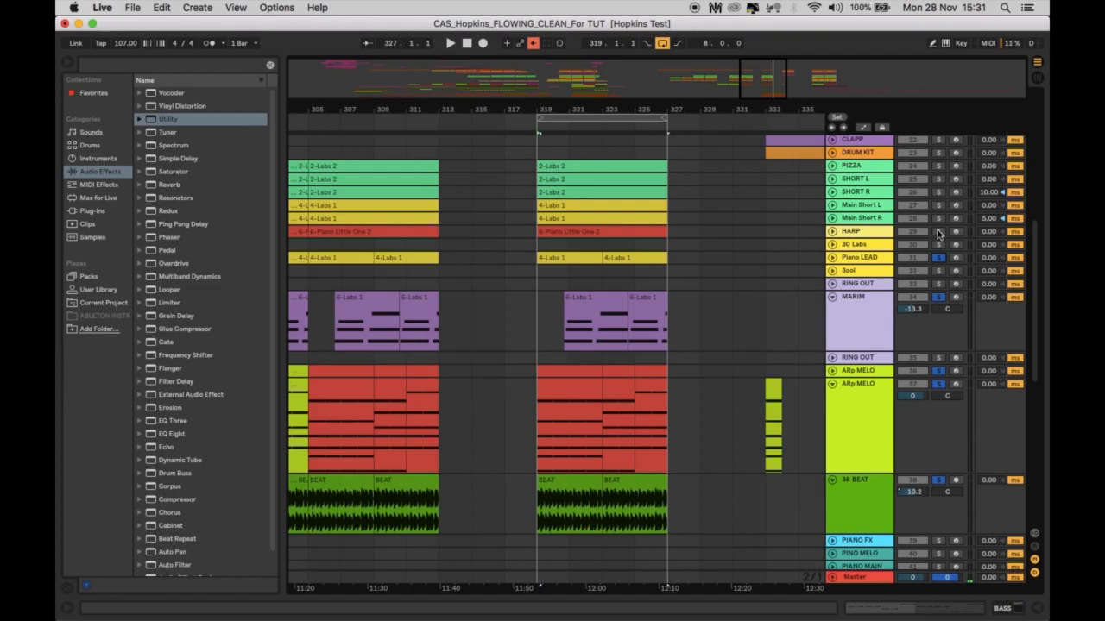
key(space)
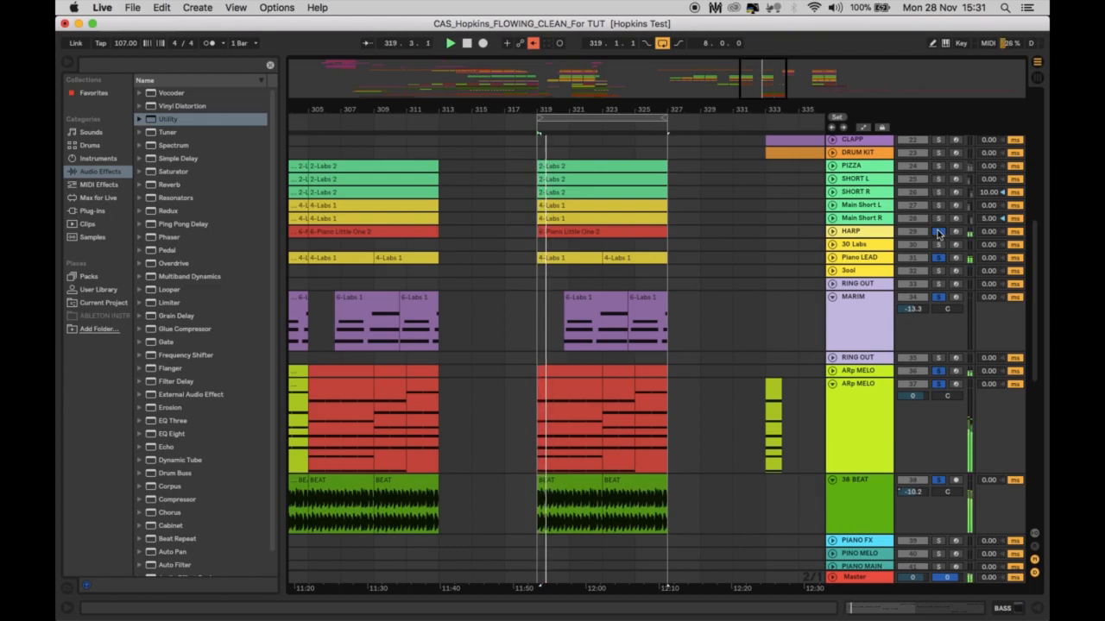
Step: Stop playback and clear the solos on the BASS, BEAT and melodic tracks
scroll(937, 229, up, 2)
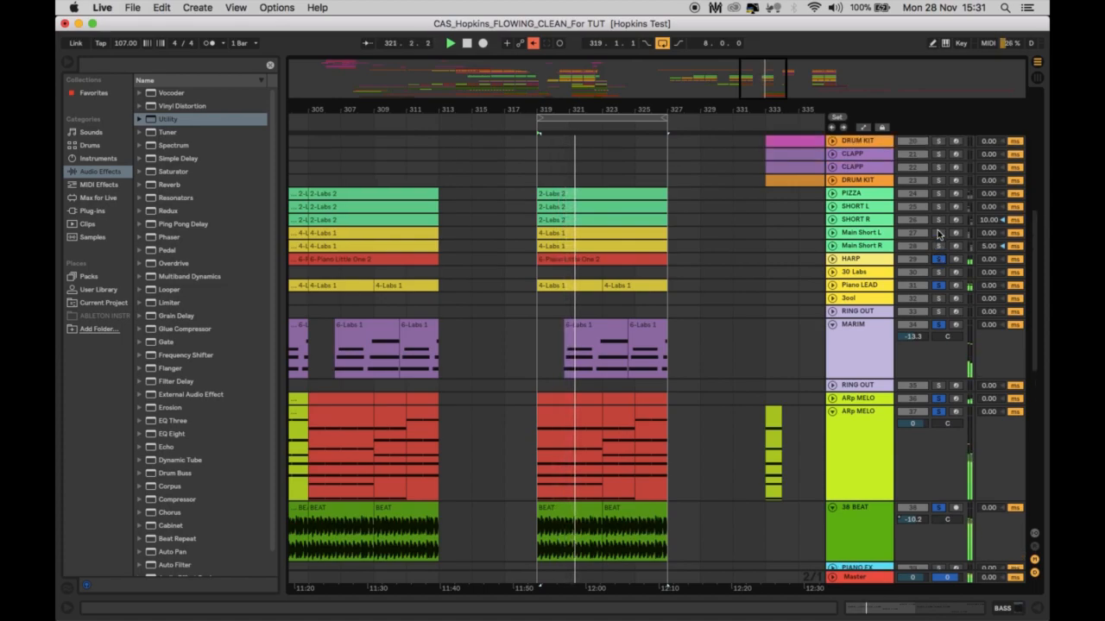
scroll(755, 330, down, 6)
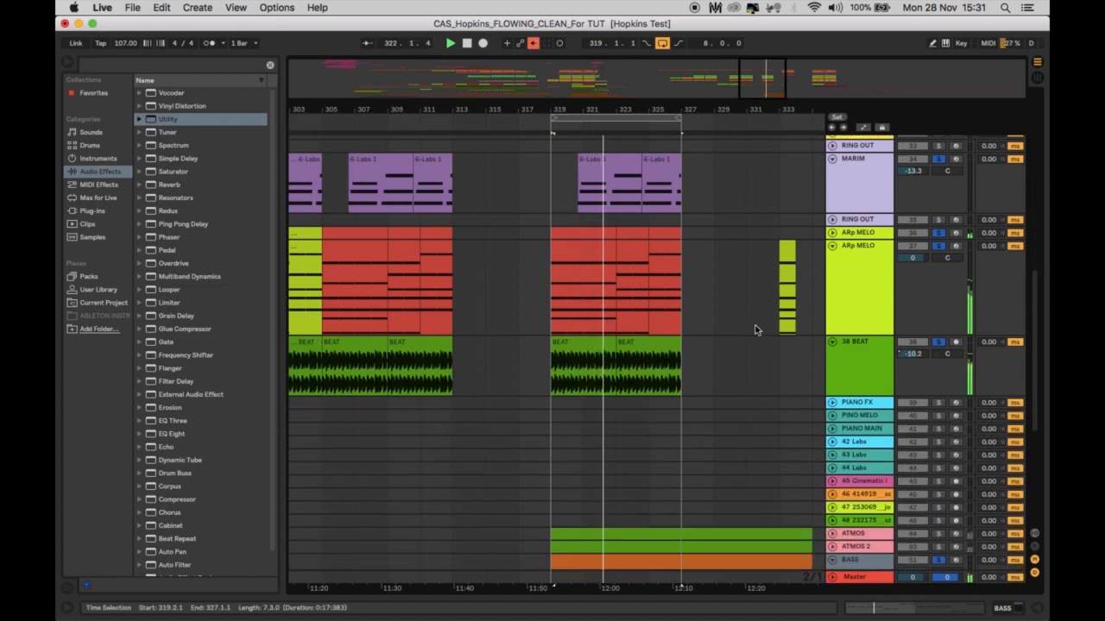
scroll(755, 330, down, 7)
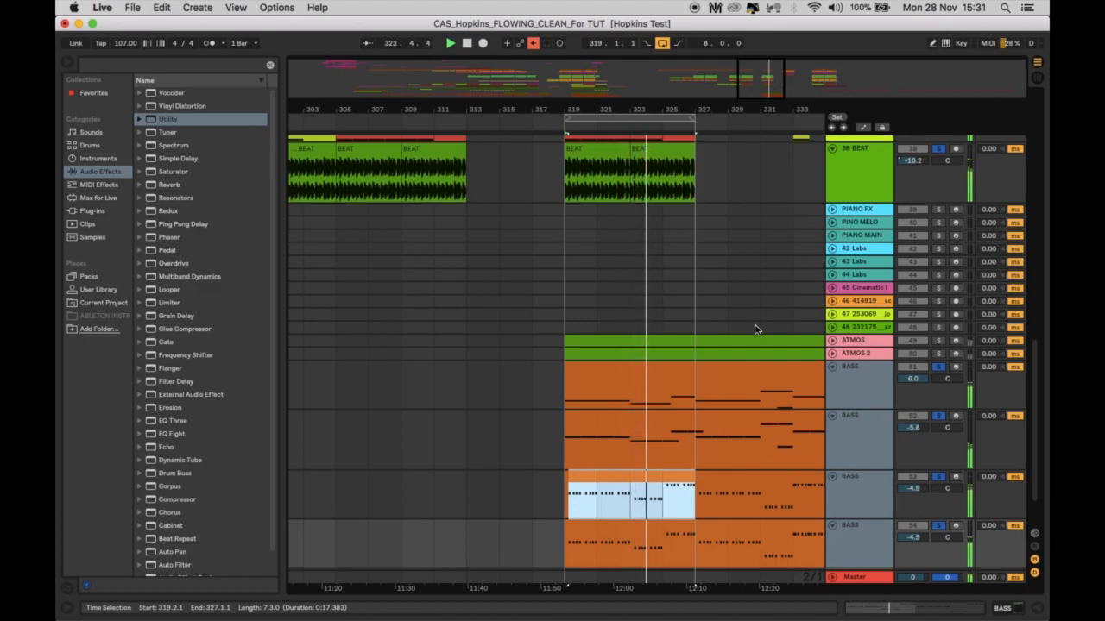
click(936, 367)
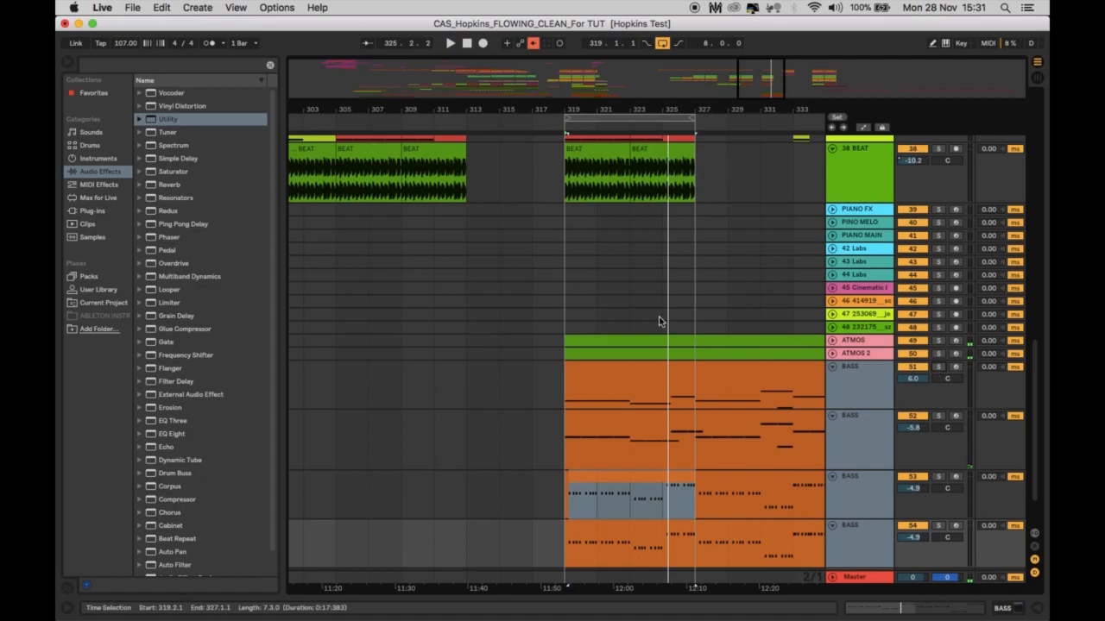
Step: Play the INTRO group's section near the start of the arrangement from bar 41
scroll(659, 321, left, 20)
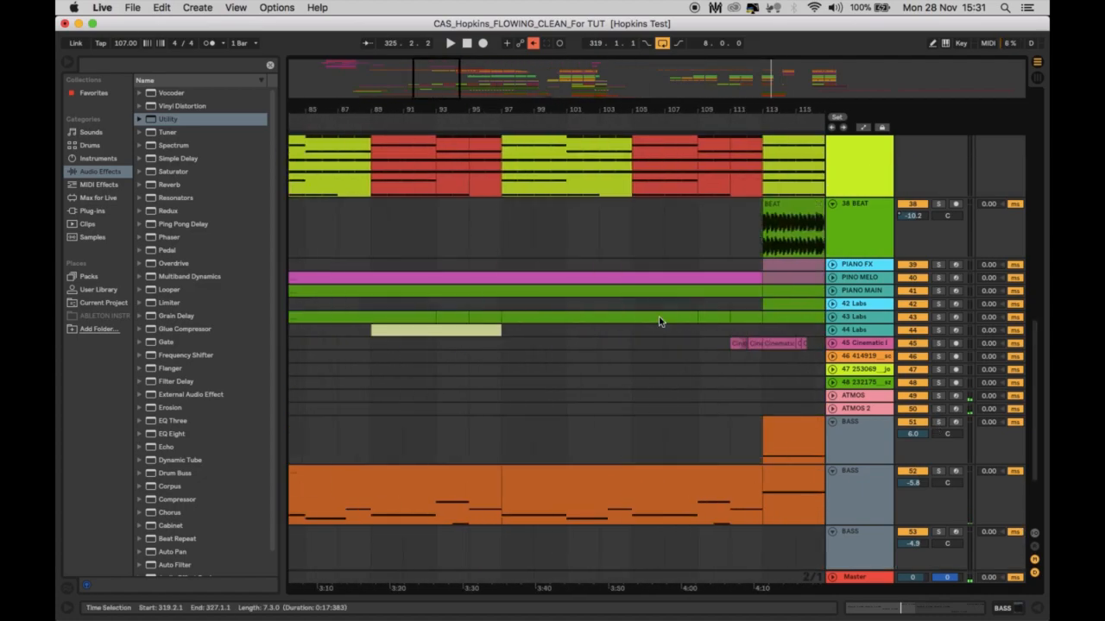
scroll(660, 321, up, 10)
scroll(659, 321, right, 6)
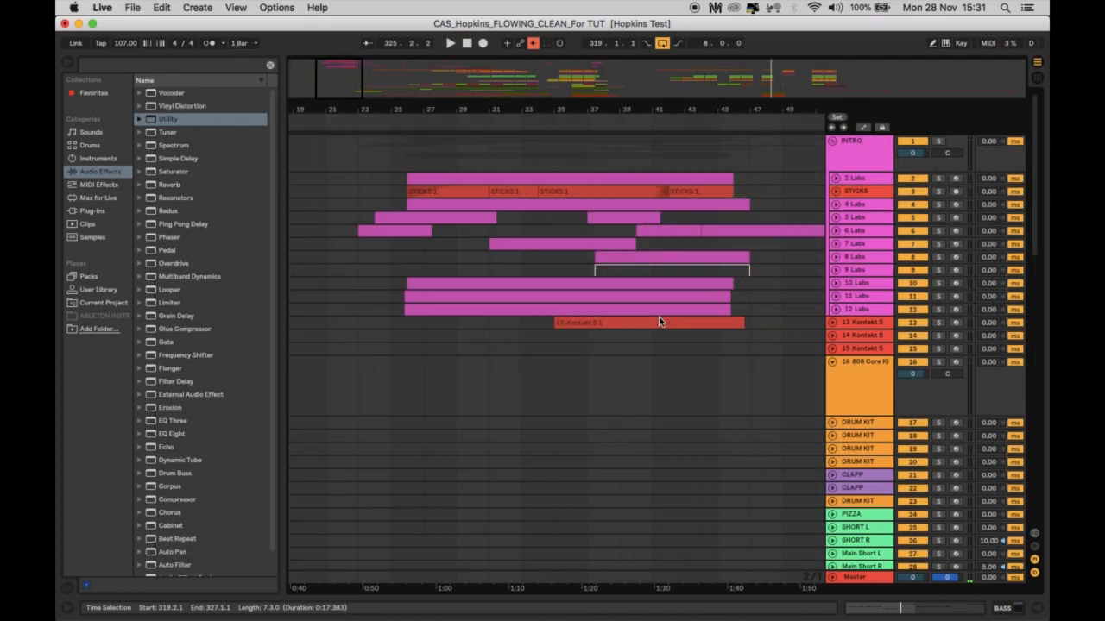
click(653, 347)
key(space)
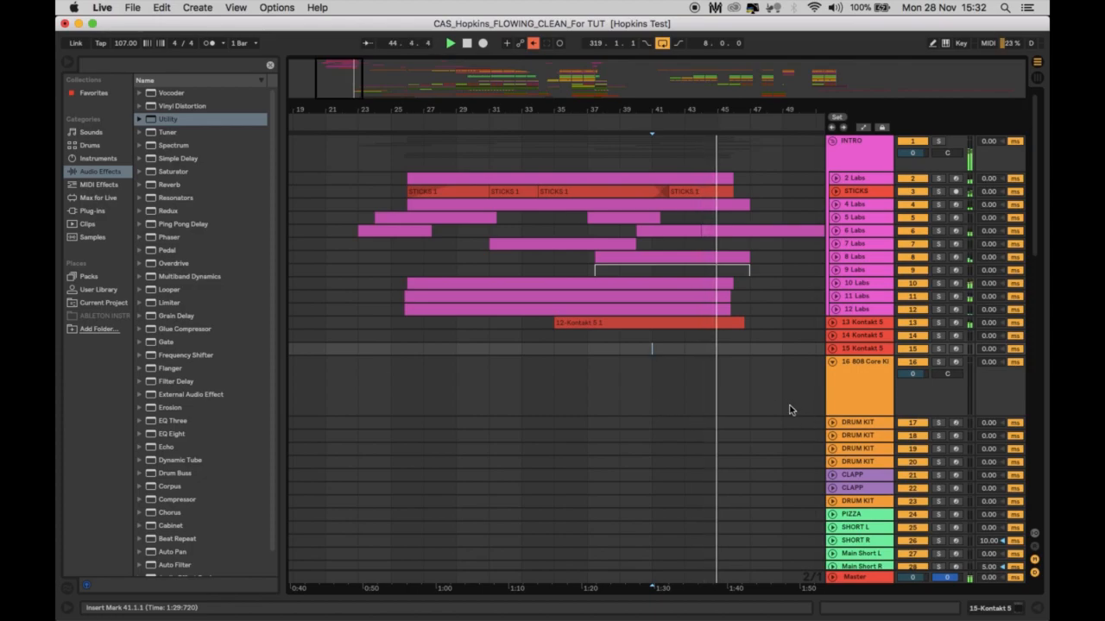
Step: Stop playback and unfold the ATMOS and ATMOS 2 tracks at bar 319 to show their notes
scroll(790, 409, down, 15)
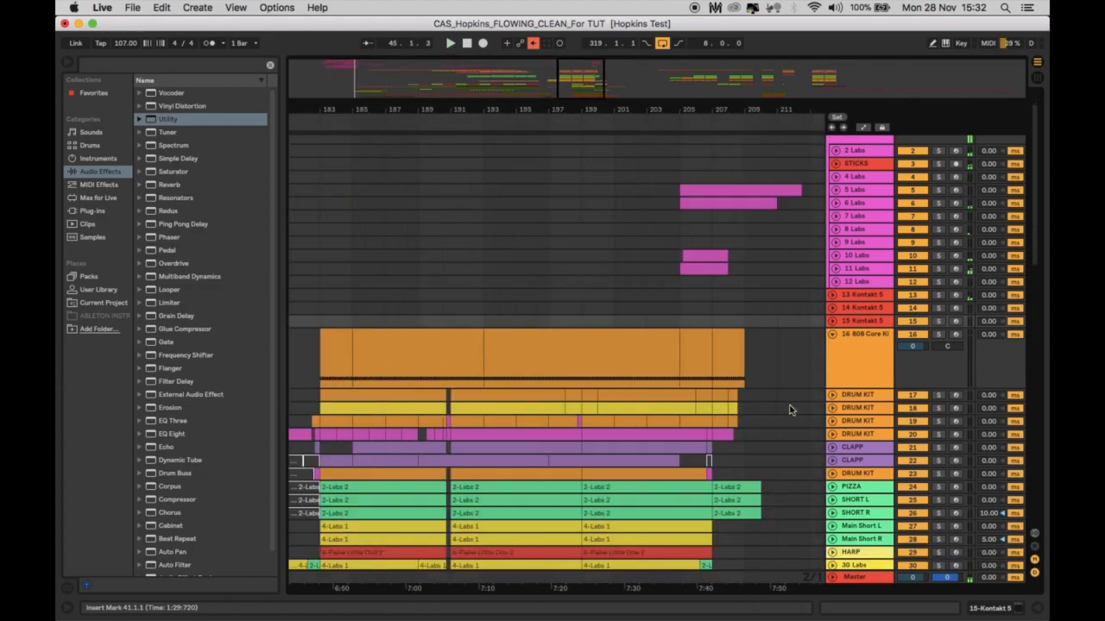
scroll(789, 409, right, 10)
scroll(789, 409, down, 2)
scroll(789, 409, right, 10)
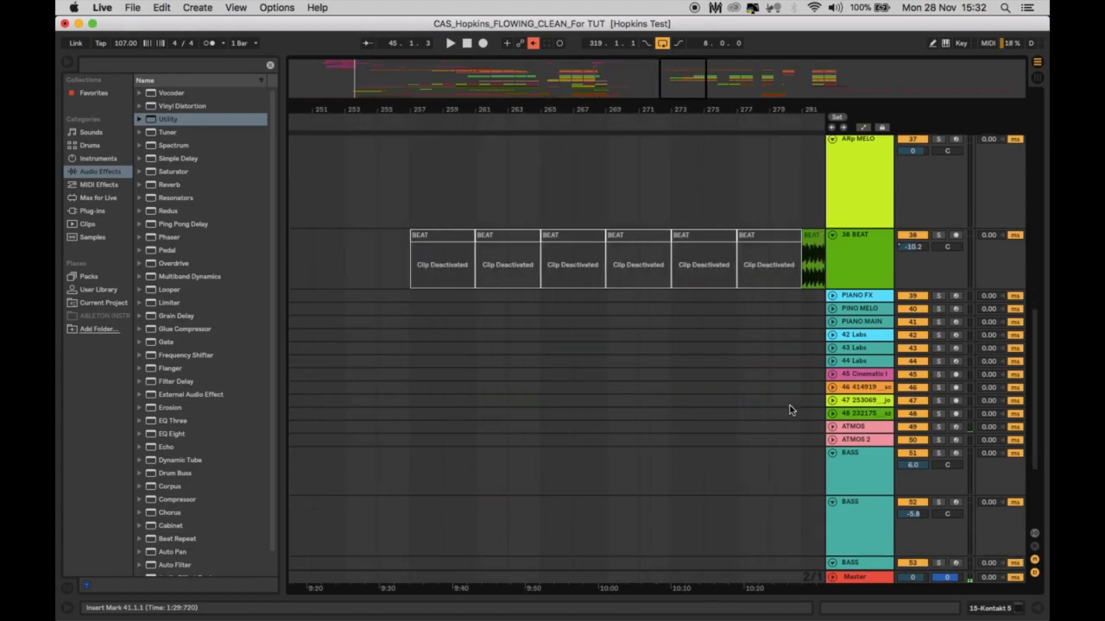
scroll(790, 409, right, 2)
scroll(789, 409, down, 3)
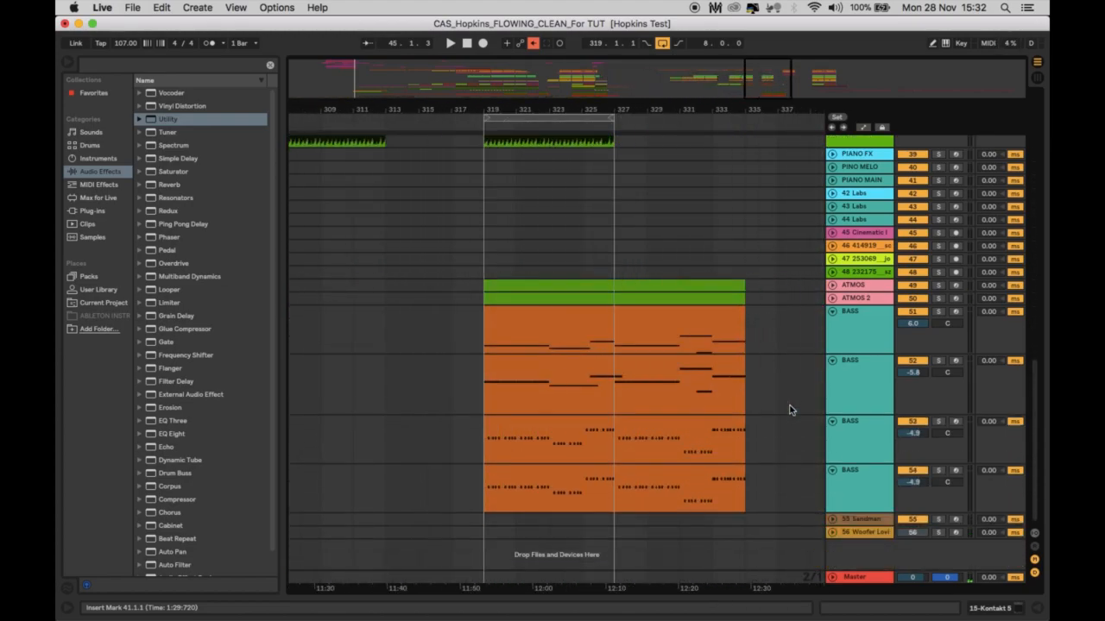
click(846, 299)
shift+click(849, 287)
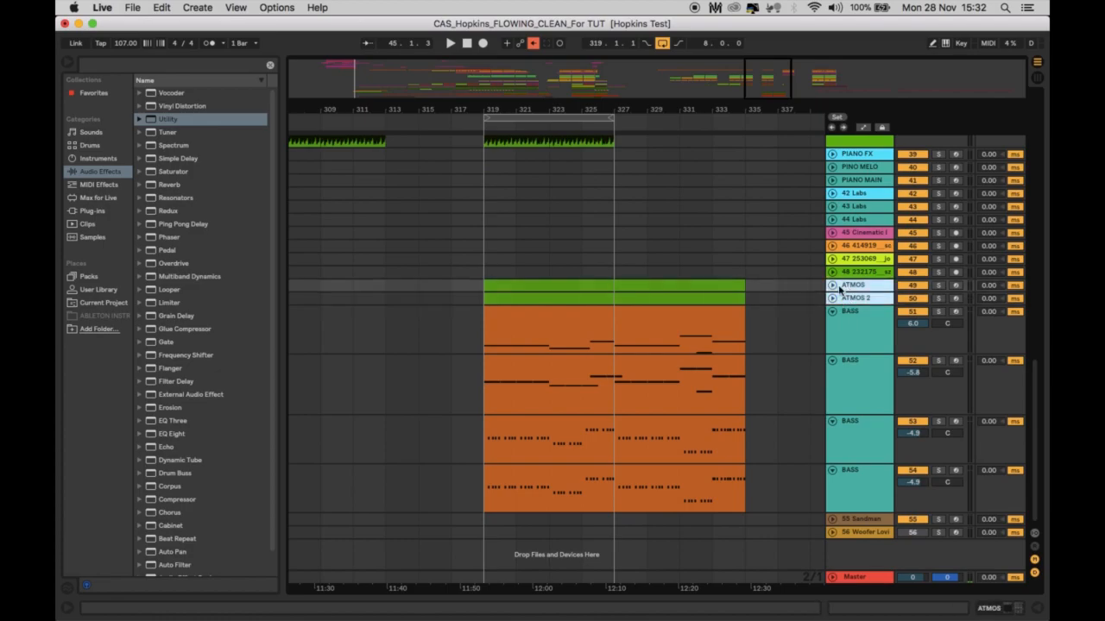
click(831, 286)
Step: Inspect the FM8 and EQ Three devices on the ATMOS track and close the device view
click(852, 299)
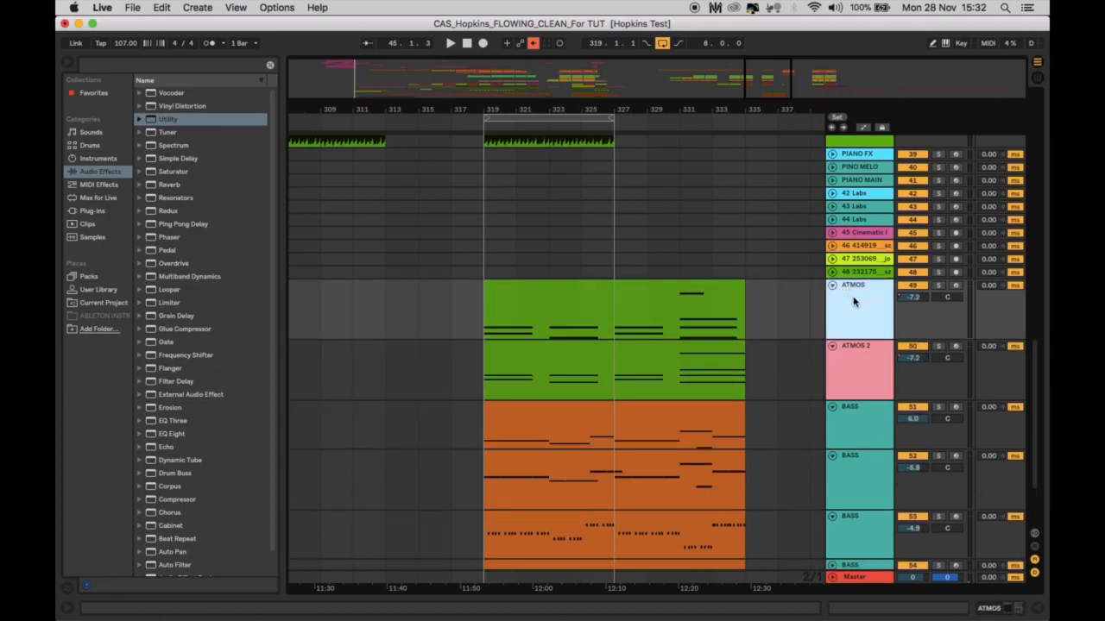
double_click(853, 301)
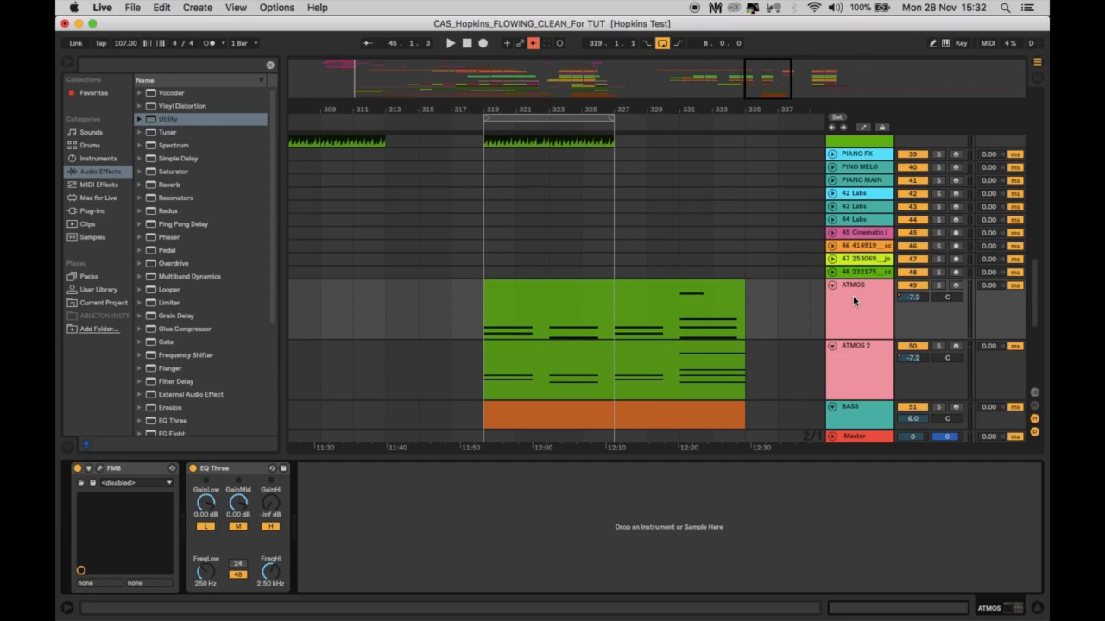
click(1034, 608)
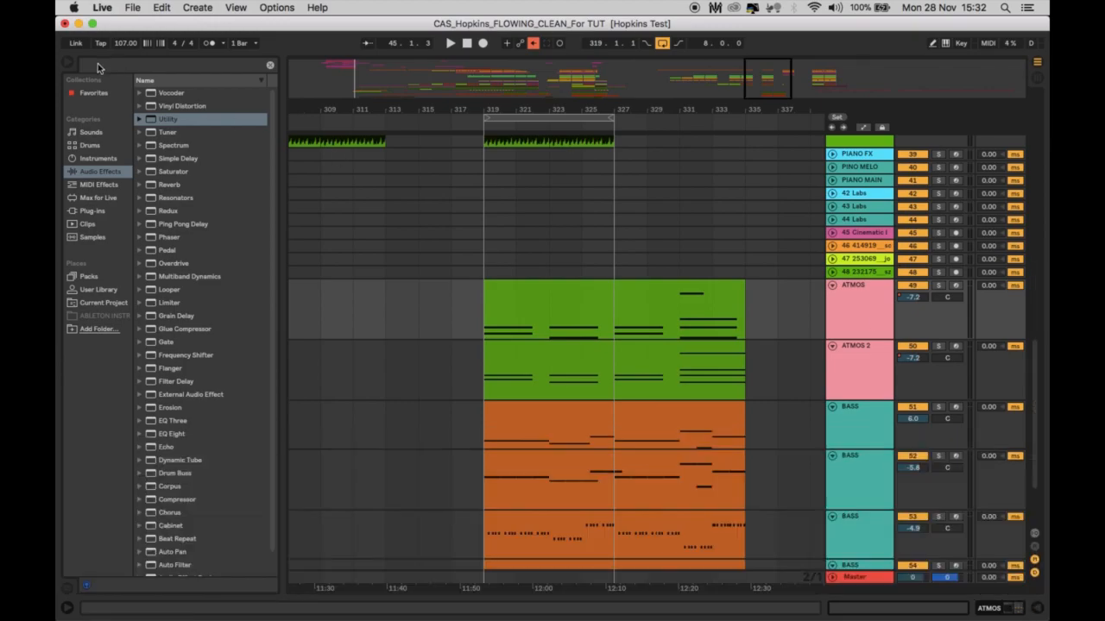
Step: Preview the All Alone Pad, Chill Outzone and Light And Shadow presets among the Ambient & Evolving instrument racks, and fold the category away
click(96, 159)
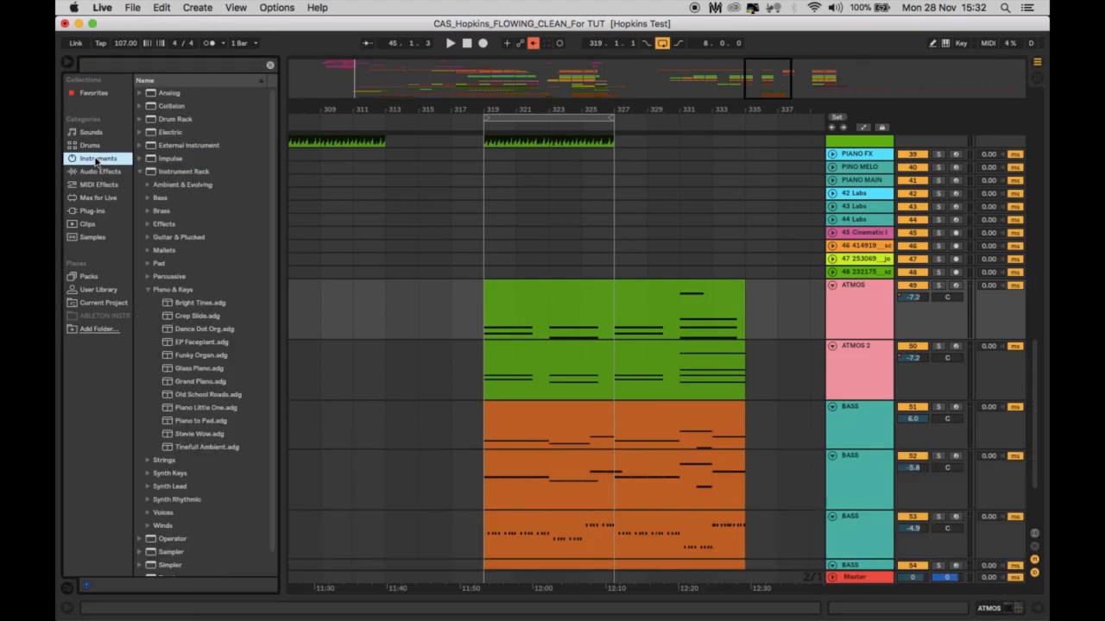
click(159, 186)
click(148, 185)
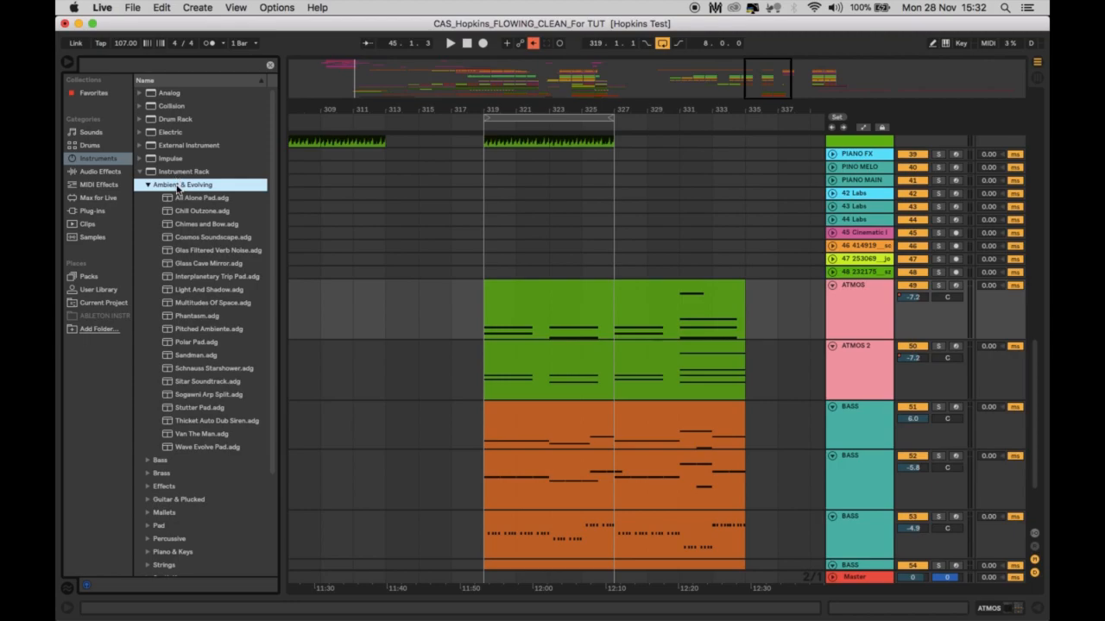
click(183, 198)
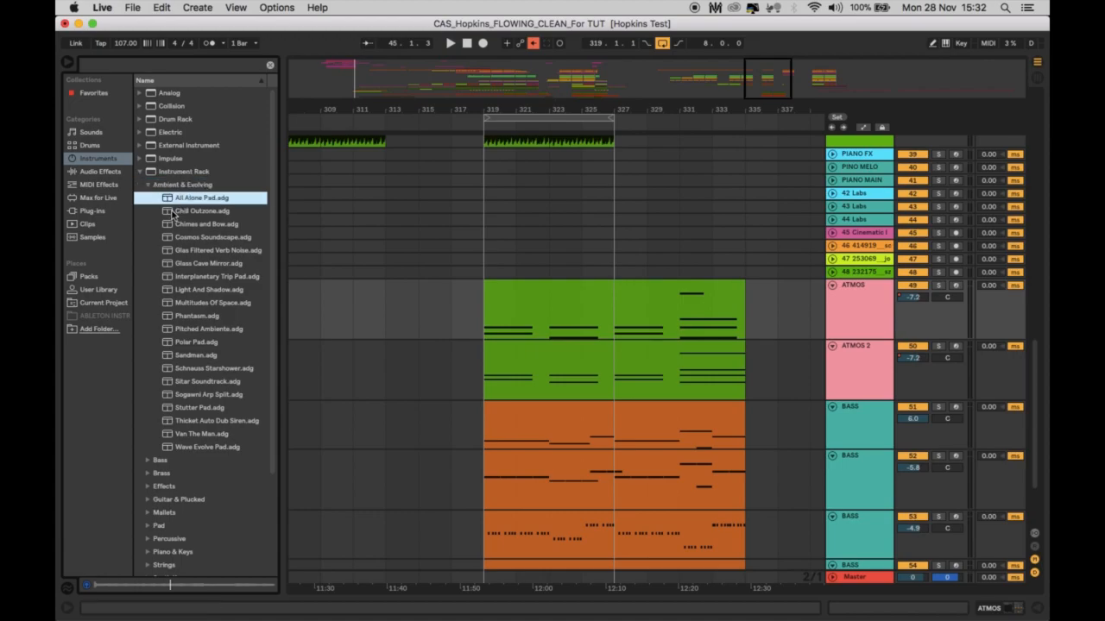
click(170, 212)
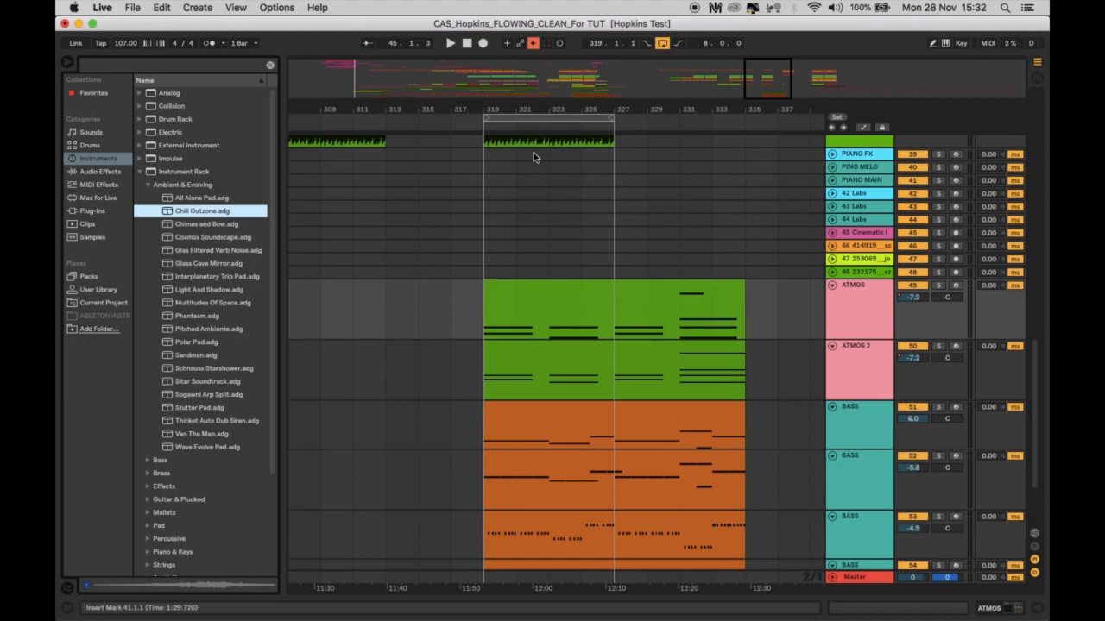
click(852, 298)
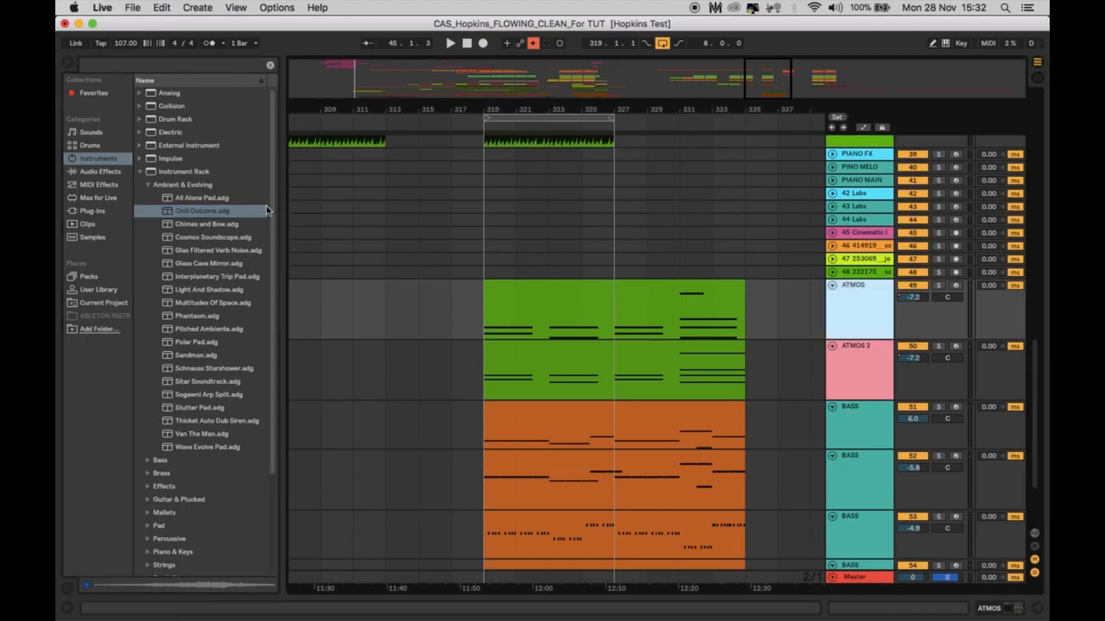
click(234, 214)
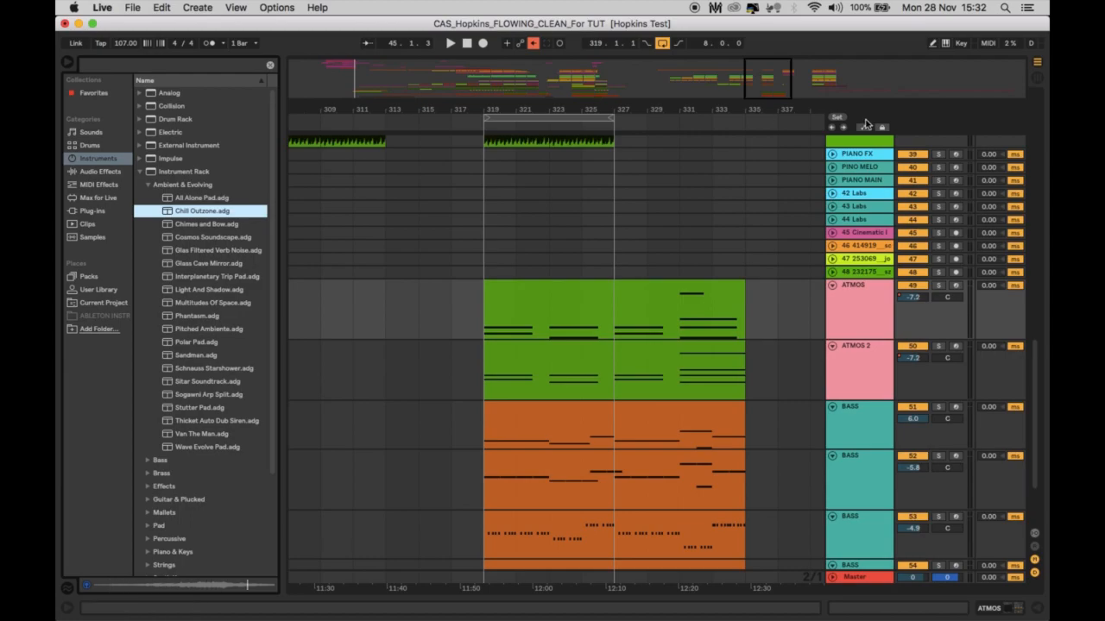
click(234, 291)
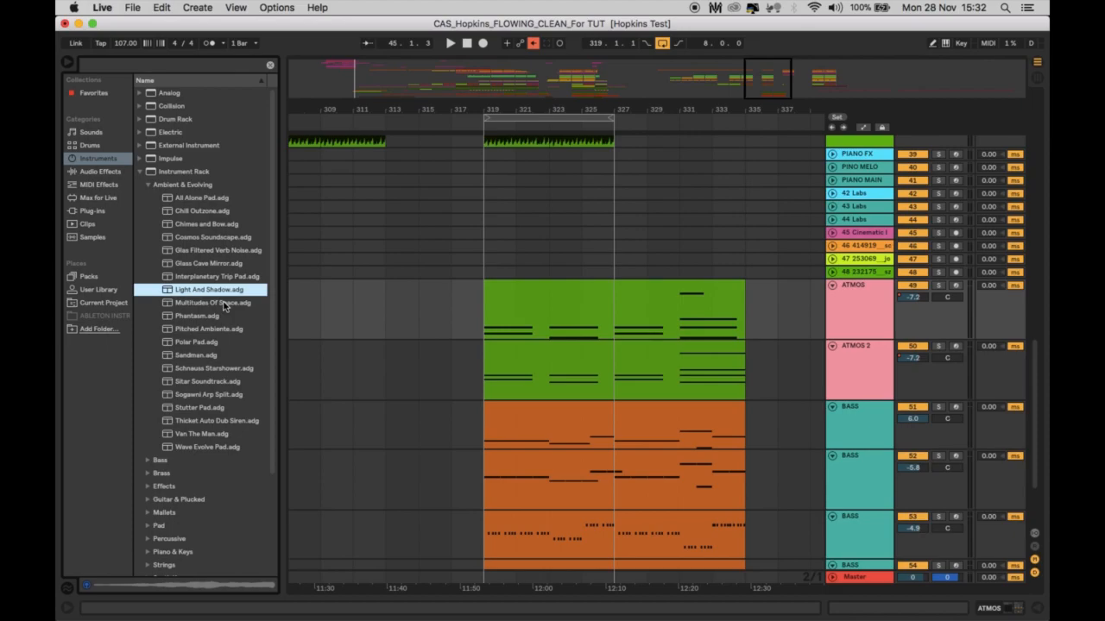
click(147, 185)
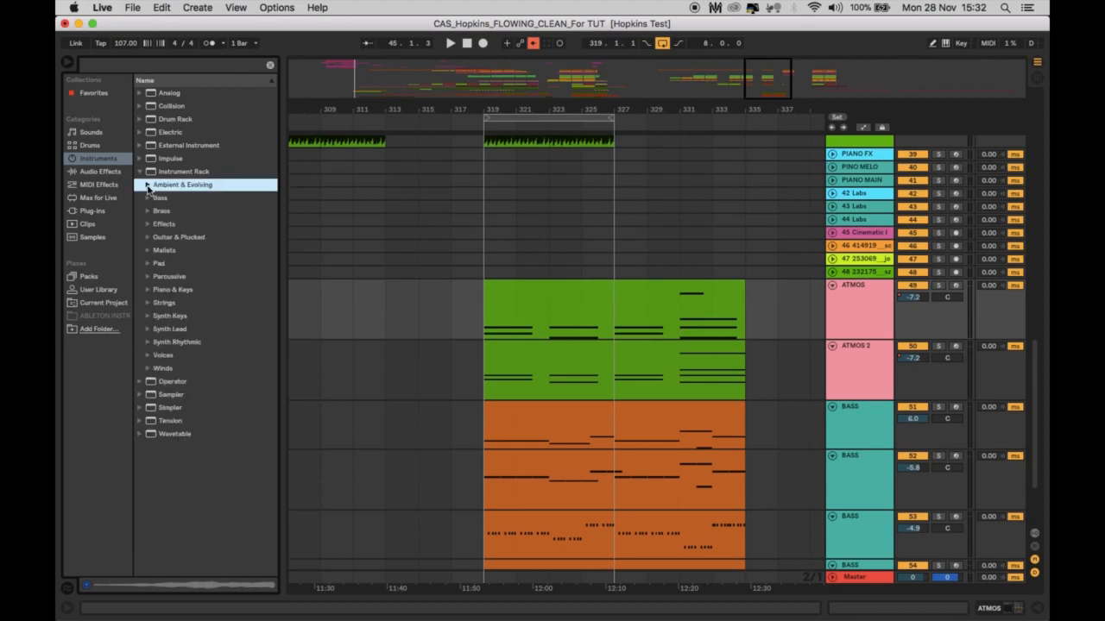
Step: Select the ATMOS clip at bar 319, solo the ATMOS track and play it
click(529, 285)
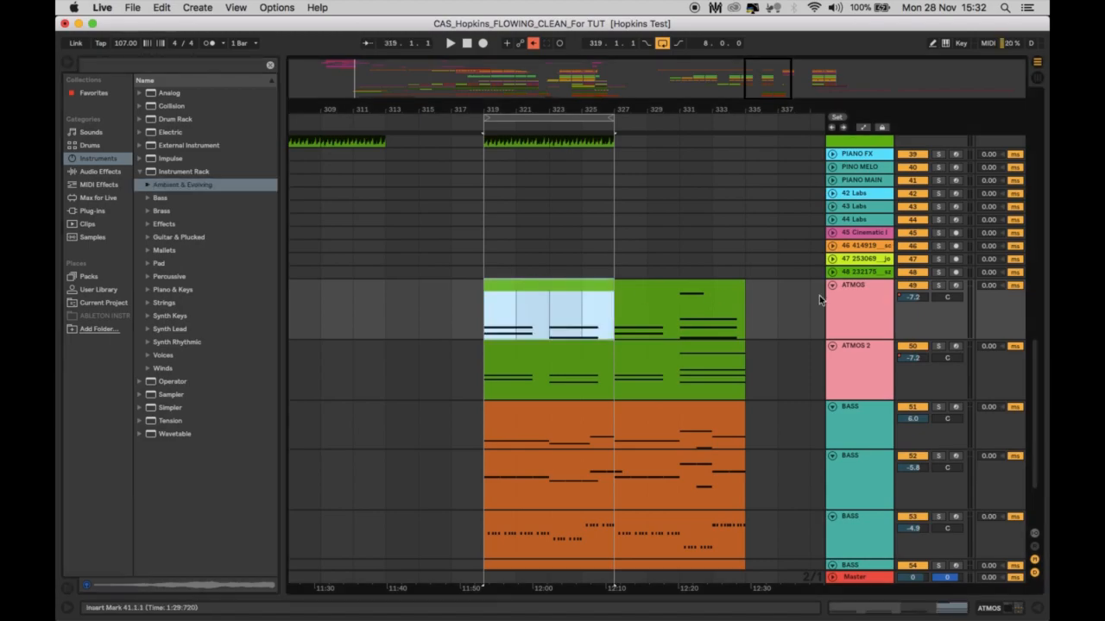
click(938, 288)
key(space)
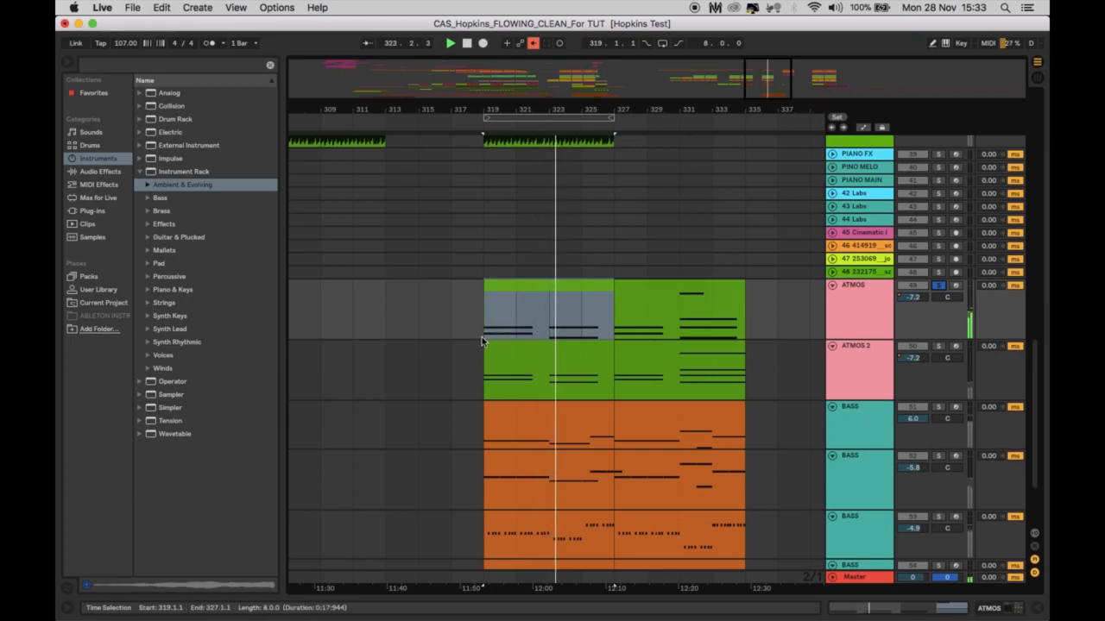
scroll(589, 301, up, 5)
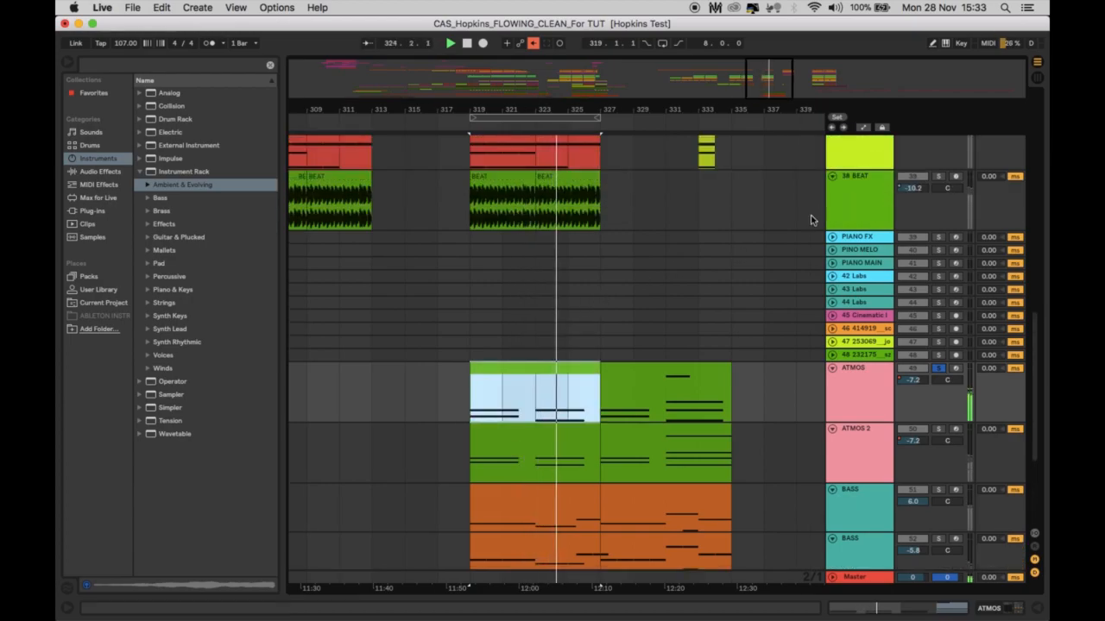
Step: Loop bars 319 to 327 and play them with BASS tracks 53 and 54 soloed alongside ATMOS
scroll(785, 236, down, 10)
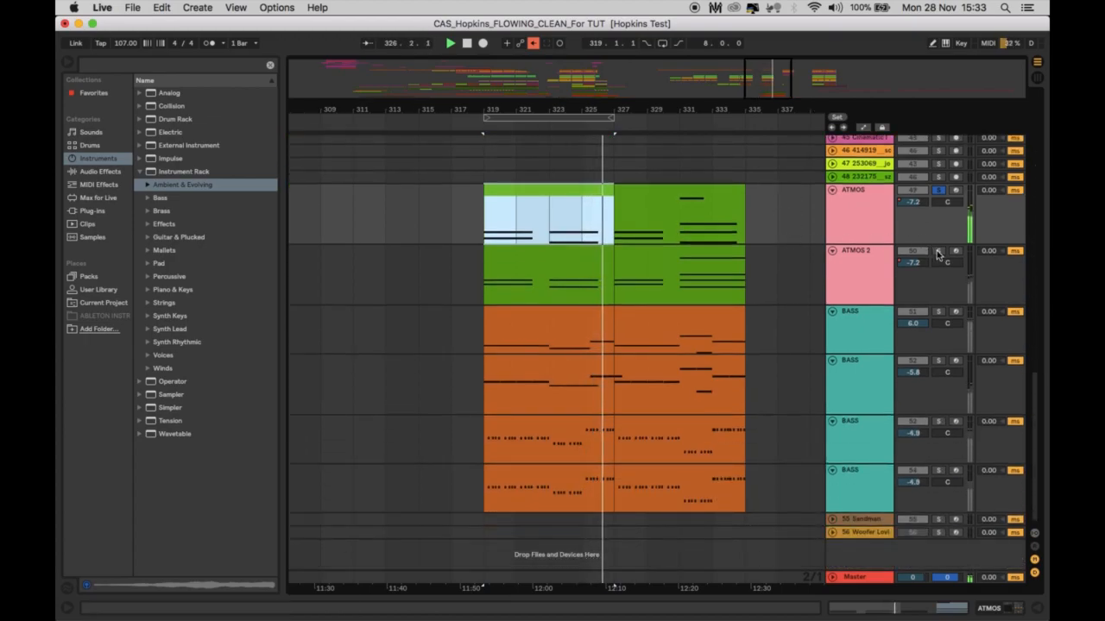
super+click(939, 423)
key(space)
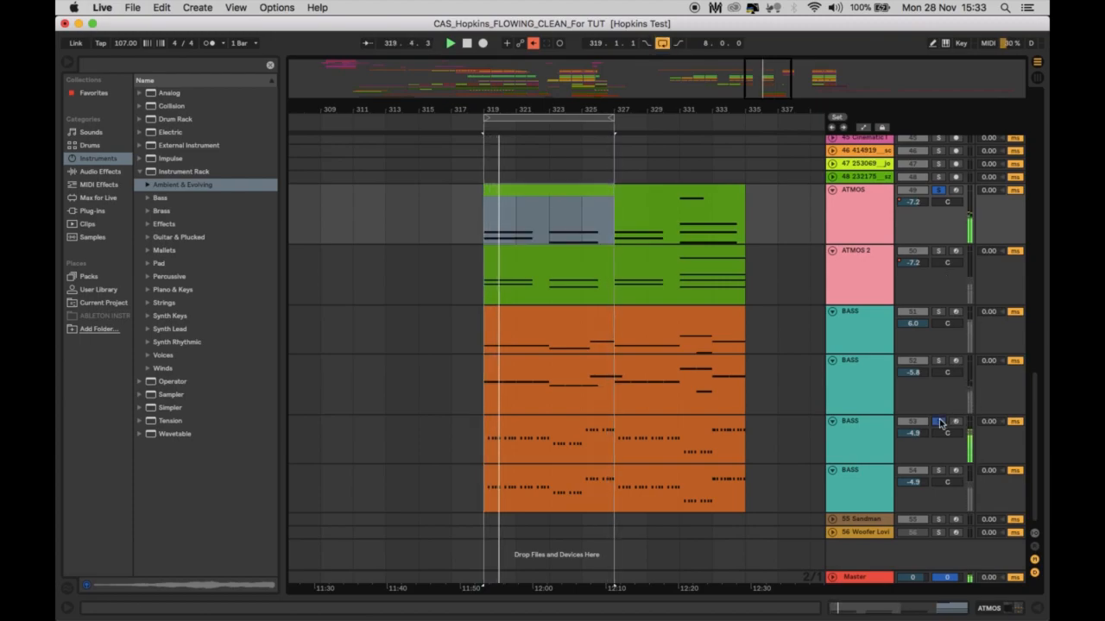
super+click(938, 470)
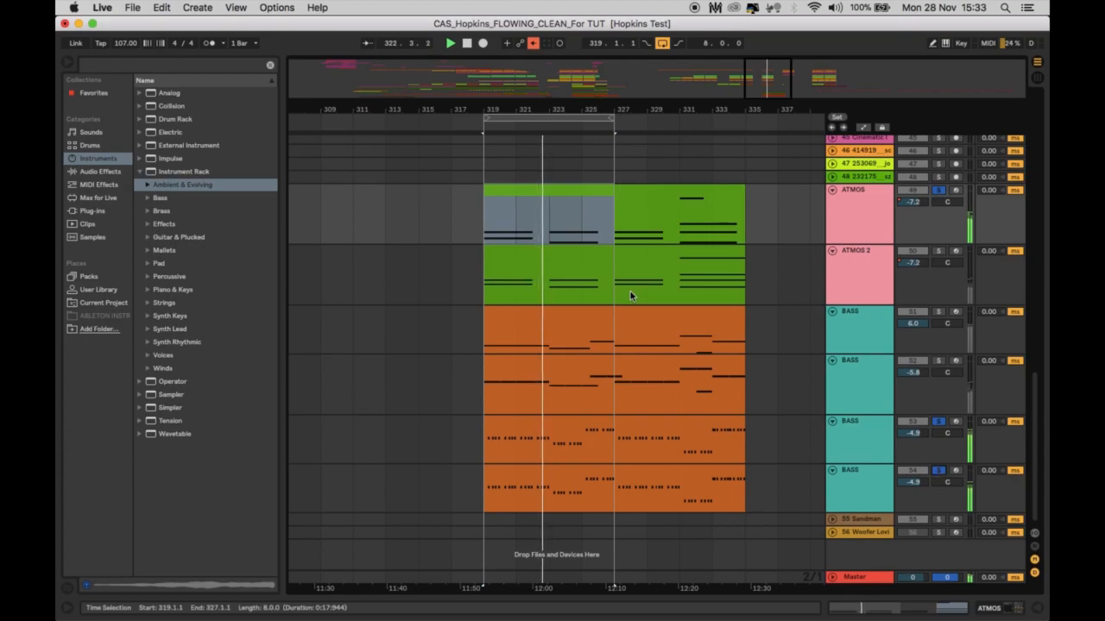
drag(533, 109, 535, 235)
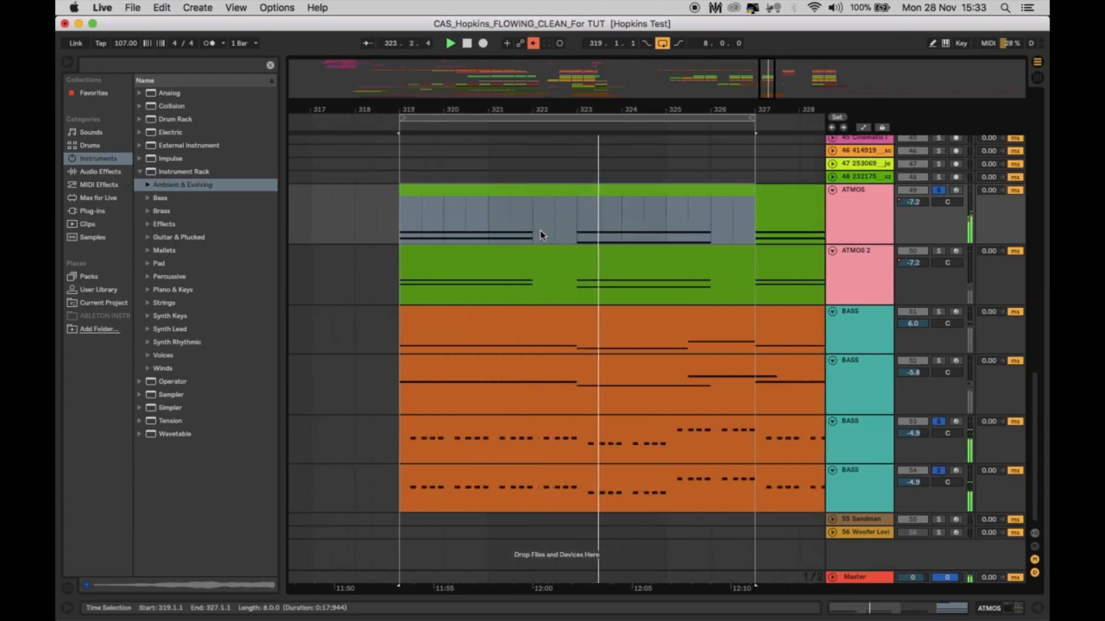
Step: Solo ATMOS 2 on its own and inspect its FM8, EQ Three and Ping devices while it plays
click(877, 259)
click(939, 251)
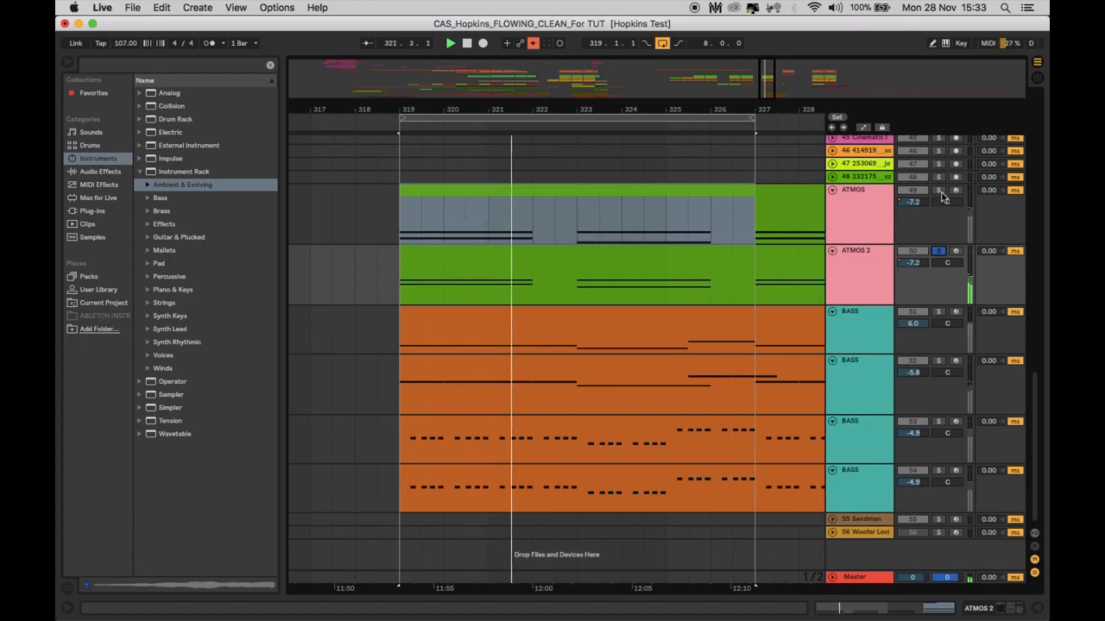
click(872, 262)
click(872, 262)
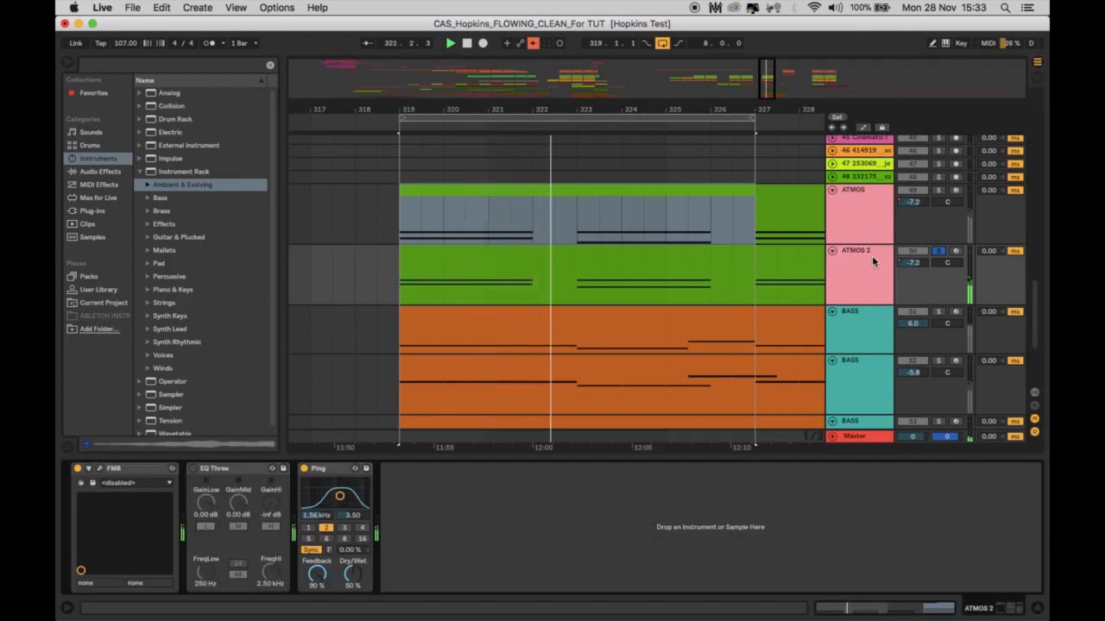
click(318, 471)
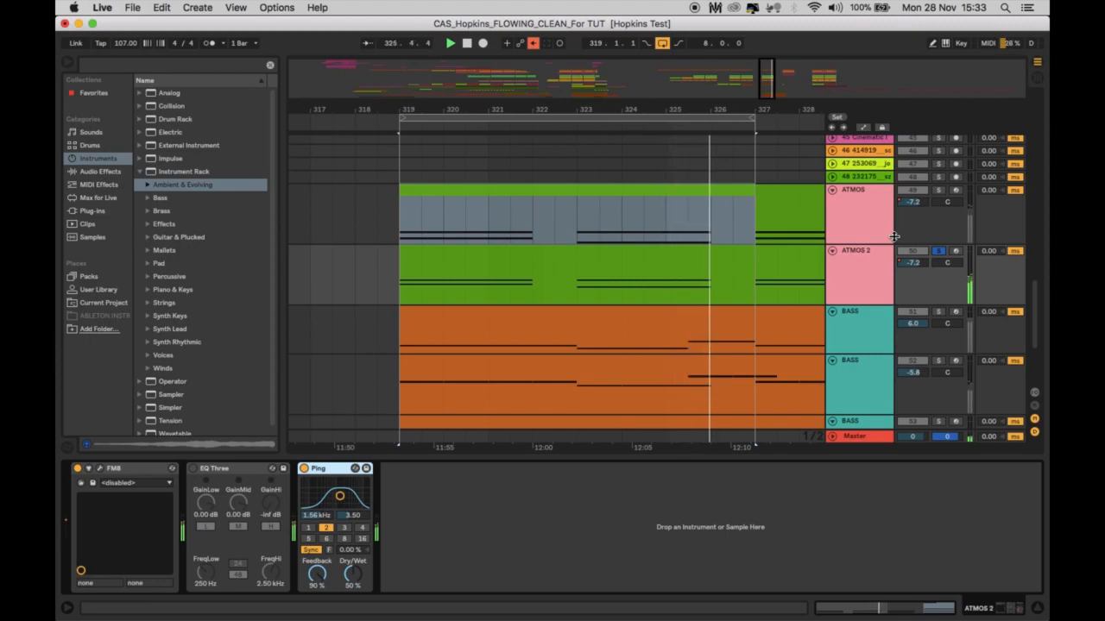
Step: Solo ATMOS together with ATMOS 2, close the device view, and select both tracks' clips at bar 319
click(939, 189)
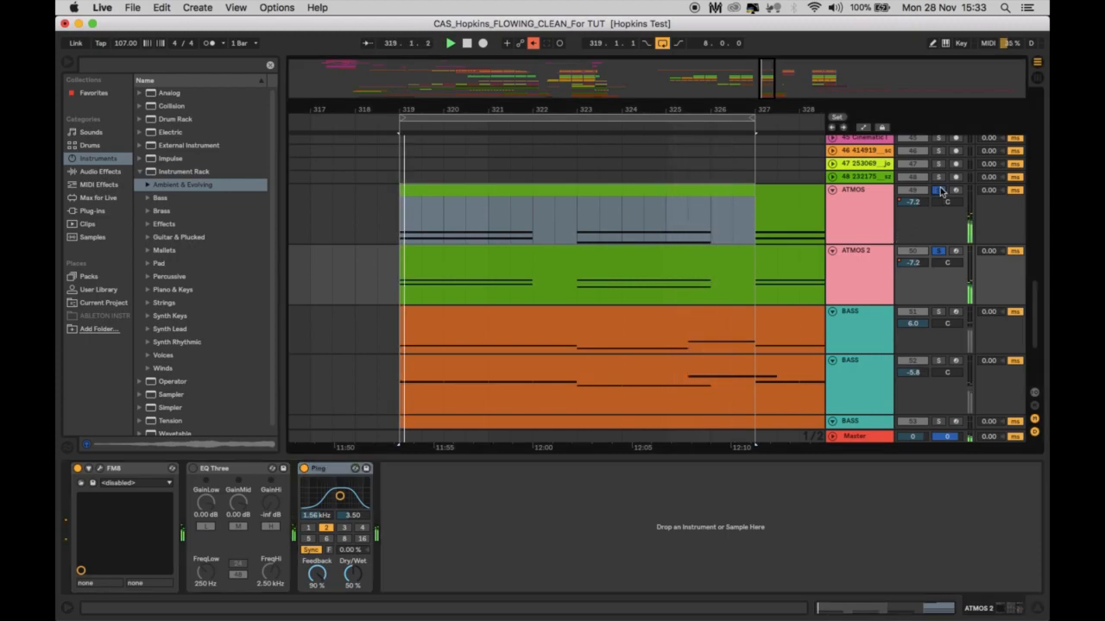
click(1024, 607)
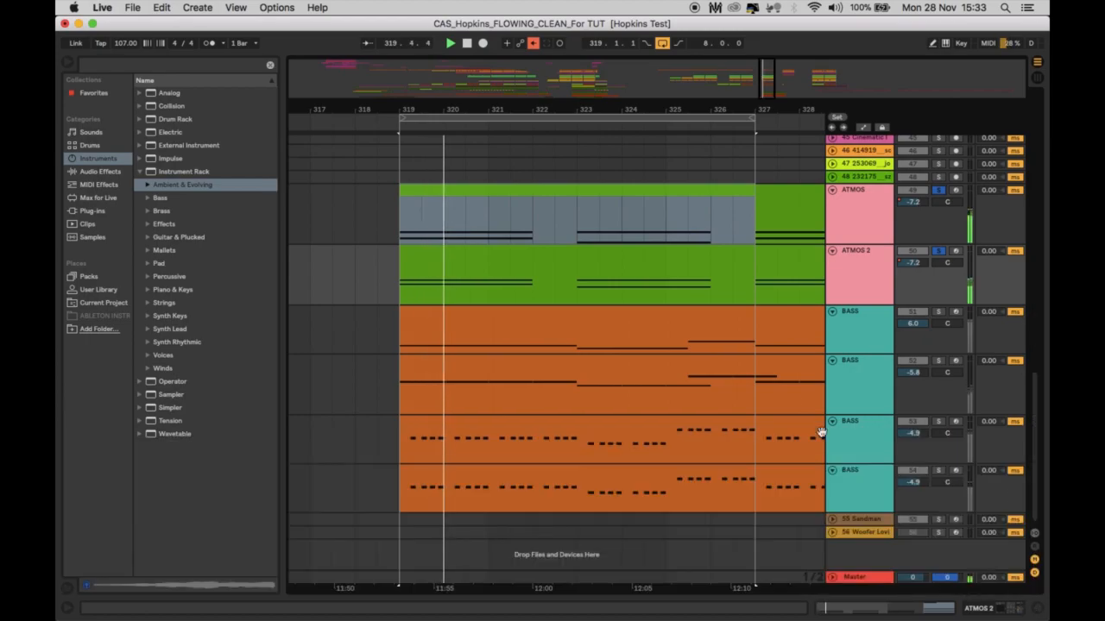
drag(683, 112, 683, 73)
click(513, 211)
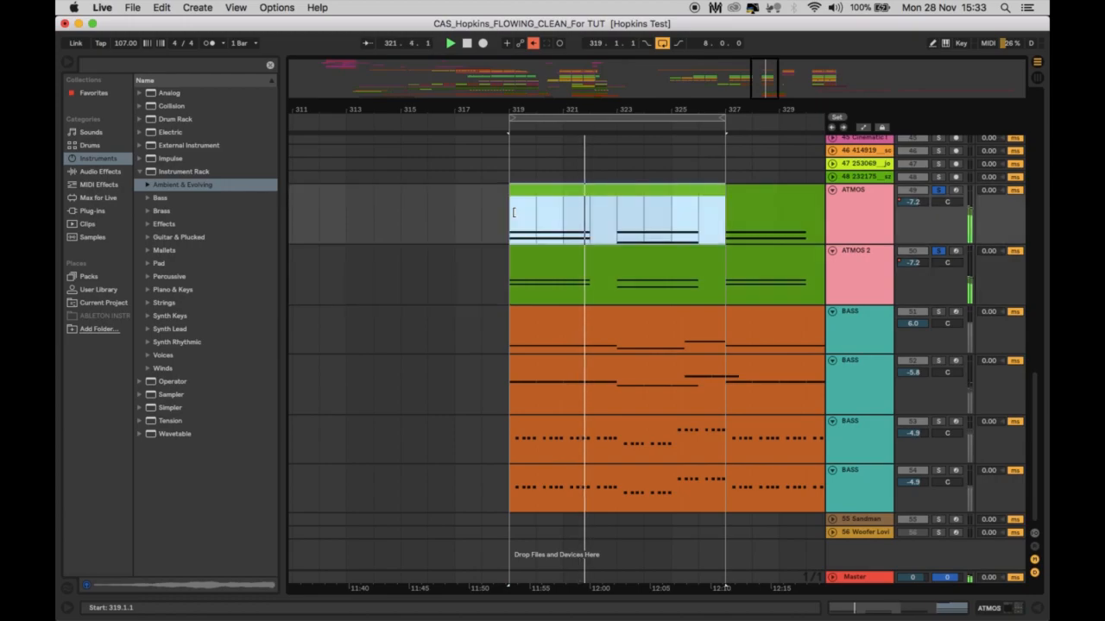
shift+click(725, 290)
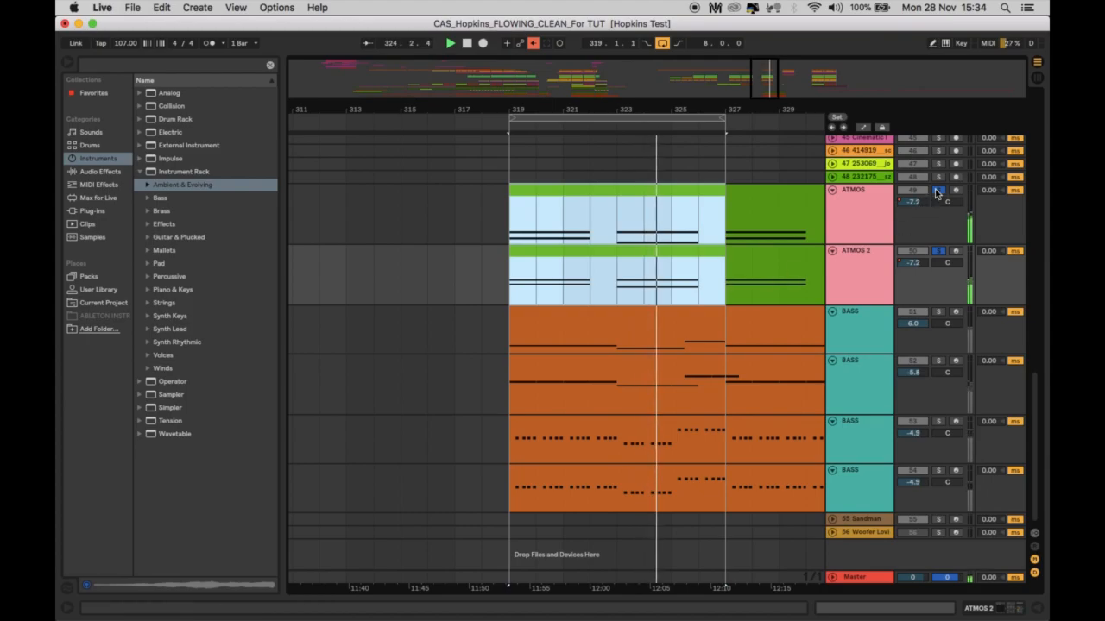
Step: Fold the ATMOS, ATMOS 2 and four BASS tracks
click(832, 189)
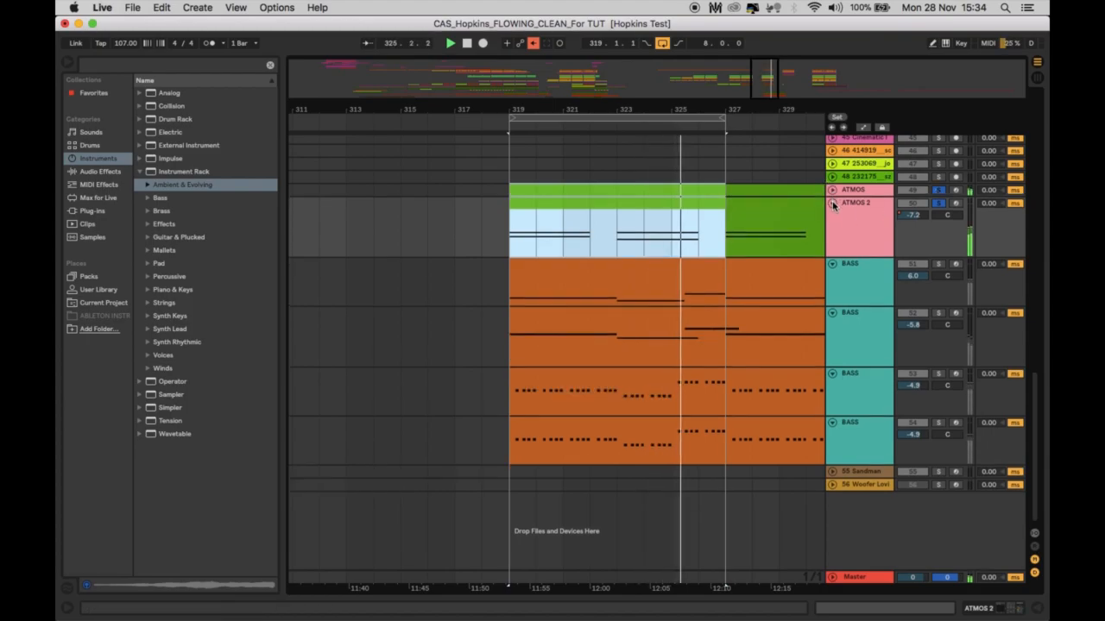
click(832, 201)
click(832, 215)
click(832, 229)
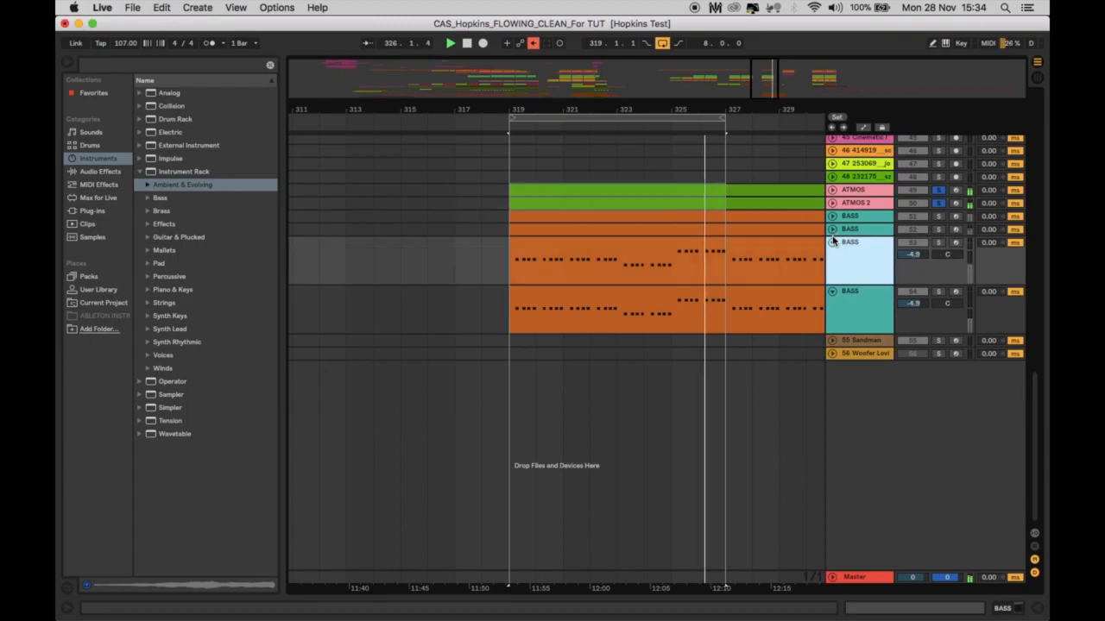
click(832, 242)
click(832, 255)
Step: Clear the soloed tracks, stop playback, and fold the MARIM, lower ARp MELO and BEAT tracks
scroll(779, 247, up, 3)
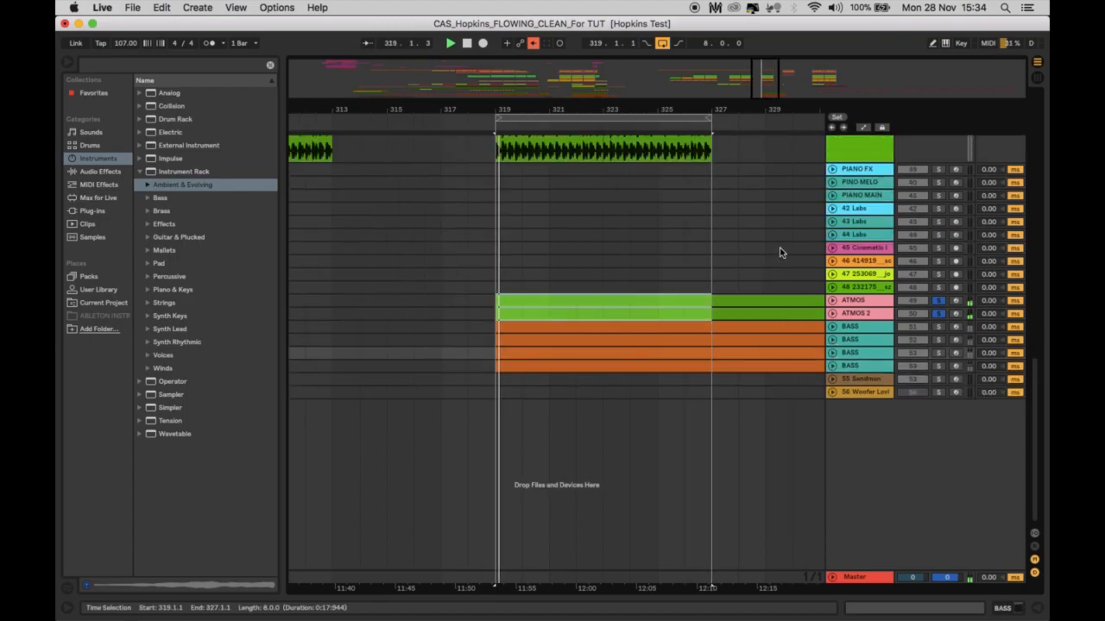
scroll(752, 309, up, 6)
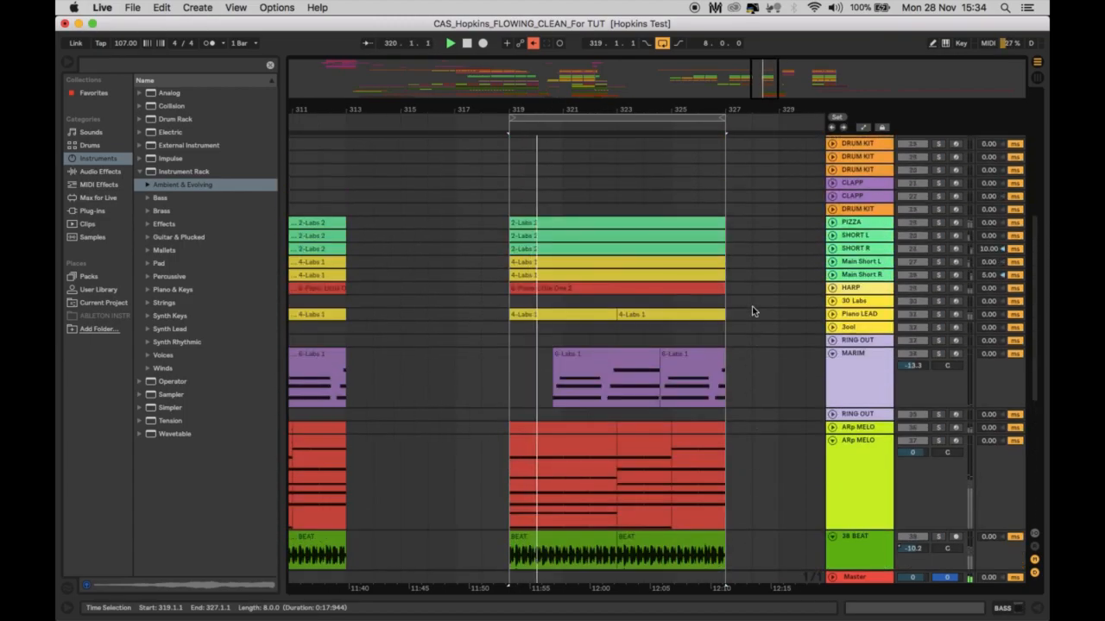
click(939, 354)
click(832, 354)
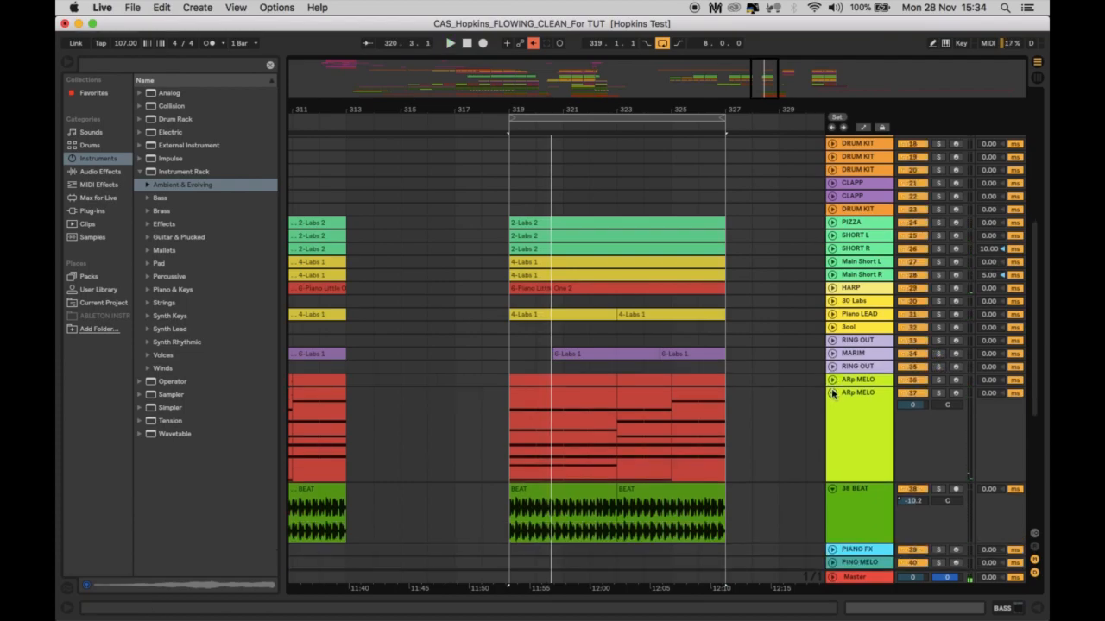
click(832, 392)
click(832, 407)
Step: Move the ATMOS, ATMOS 2 and four BASS tracks together to directly below the BEAT track
scroll(802, 434, down, 4)
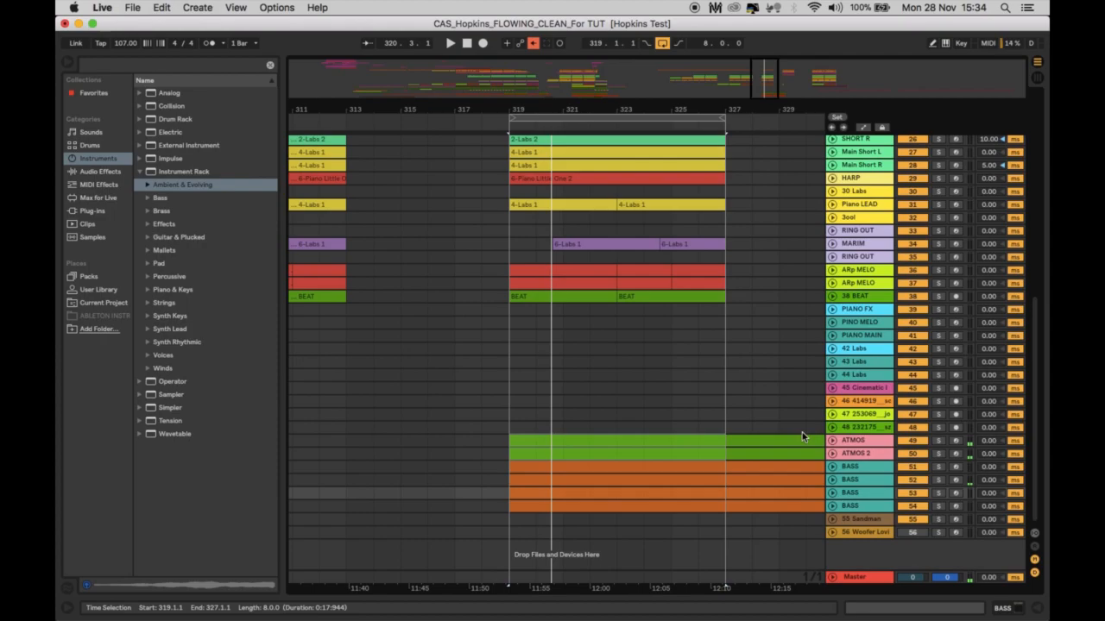
click(851, 442)
shift+click(849, 507)
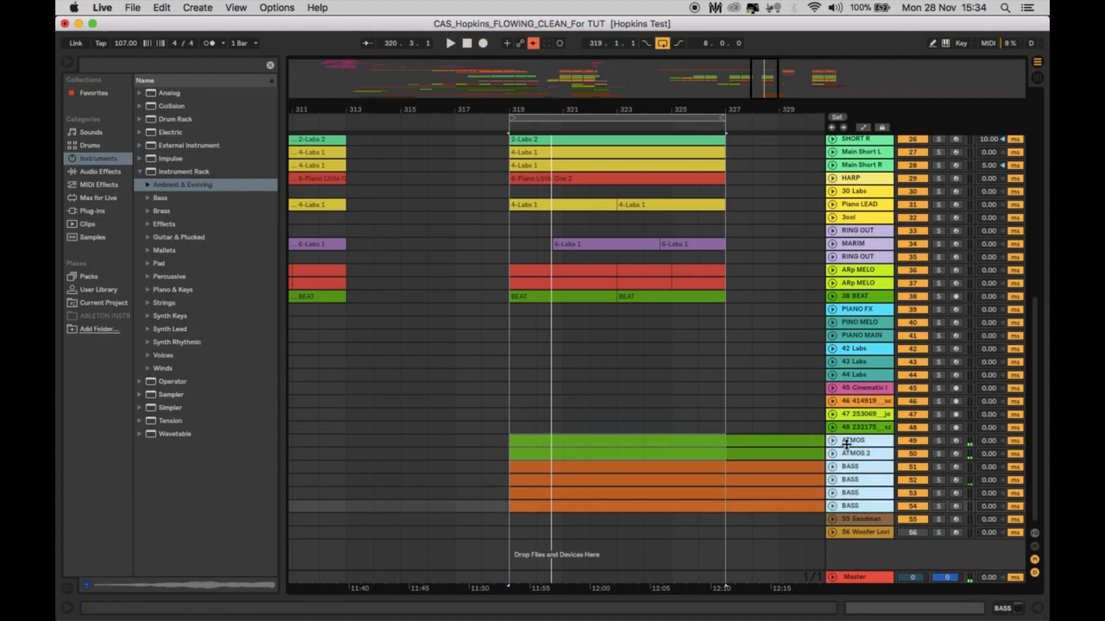
drag(851, 441, 848, 317)
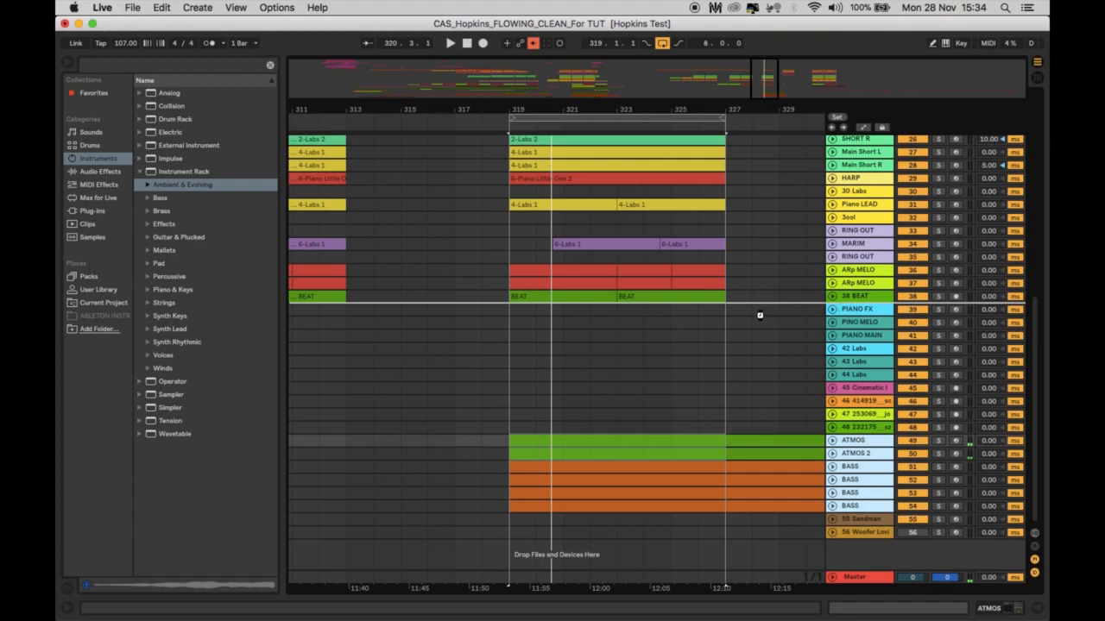
drag(759, 315, 761, 319)
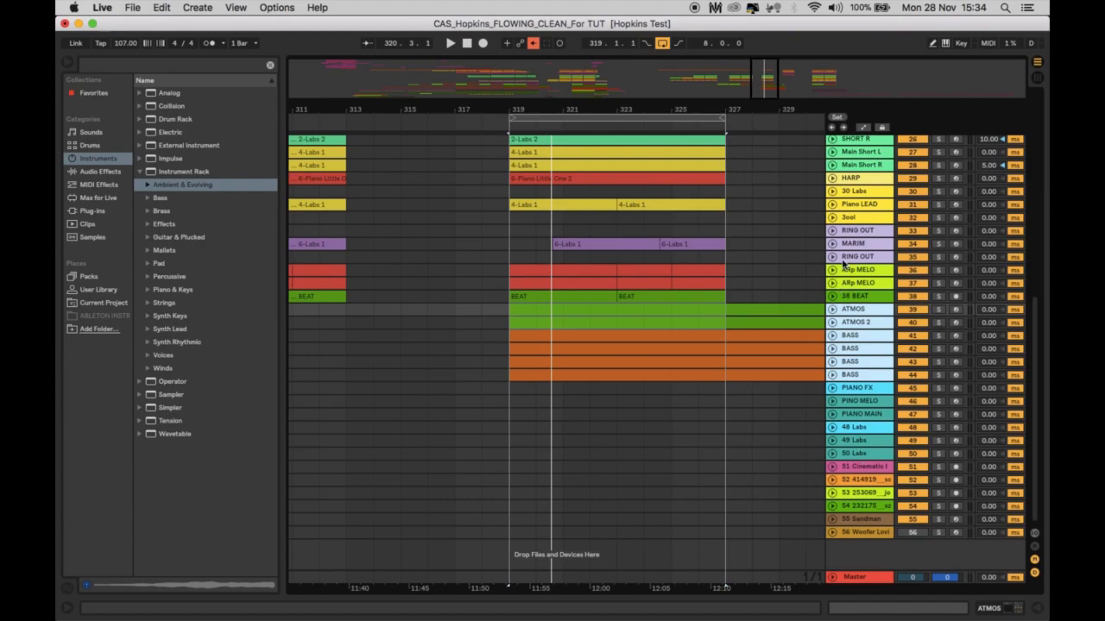
Step: Extend the loop's start back to bar 318 and play all the layers together
scroll(836, 217, up, 10)
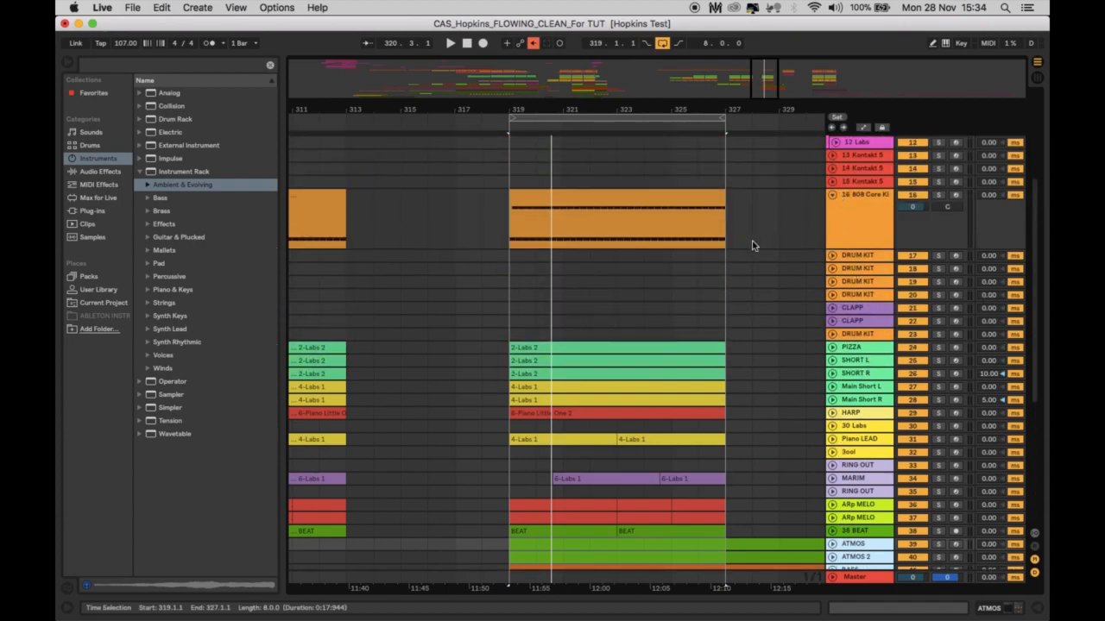
click(689, 118)
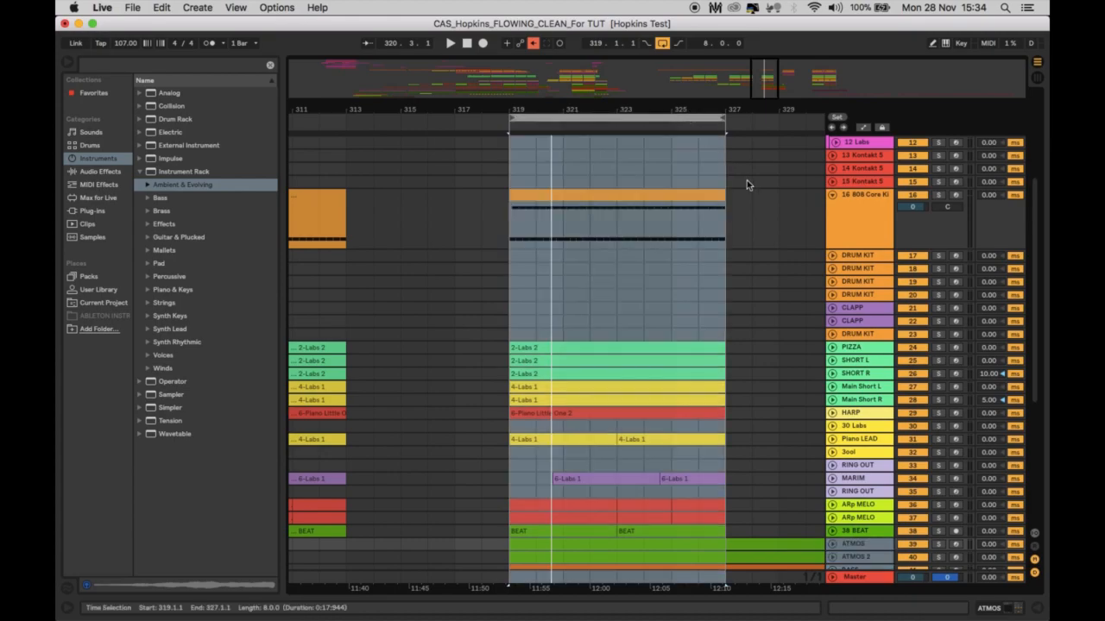
drag(512, 117, 484, 119)
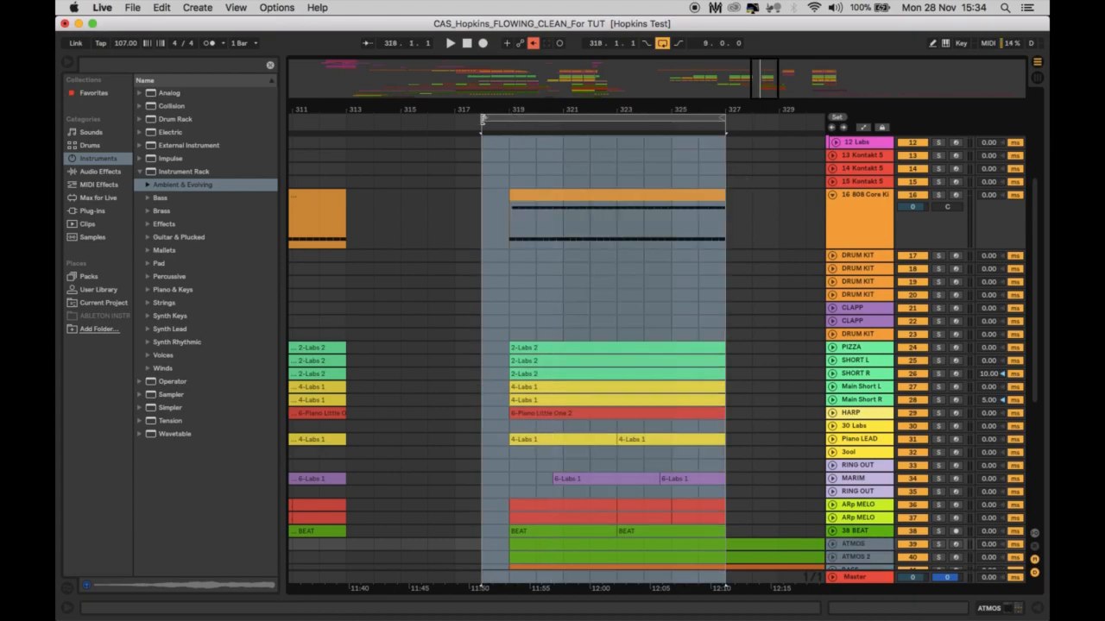
key(space)
Step: Unfold the MARIM track during playback and raise its volume to -7.6 dB
scroll(497, 198, down, 9)
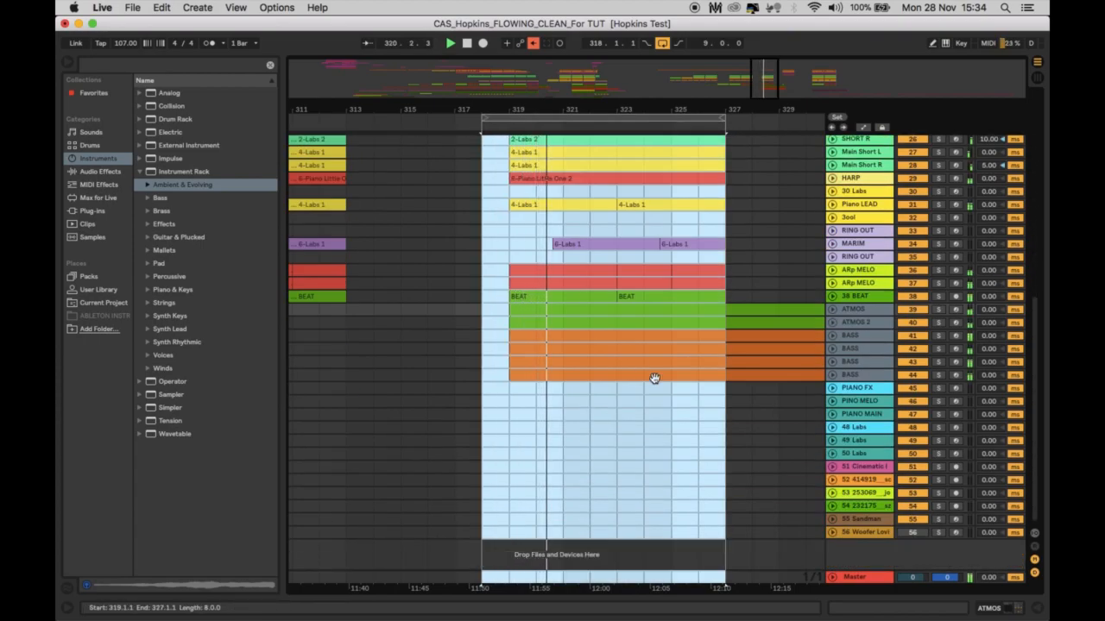
scroll(654, 378, up, 3)
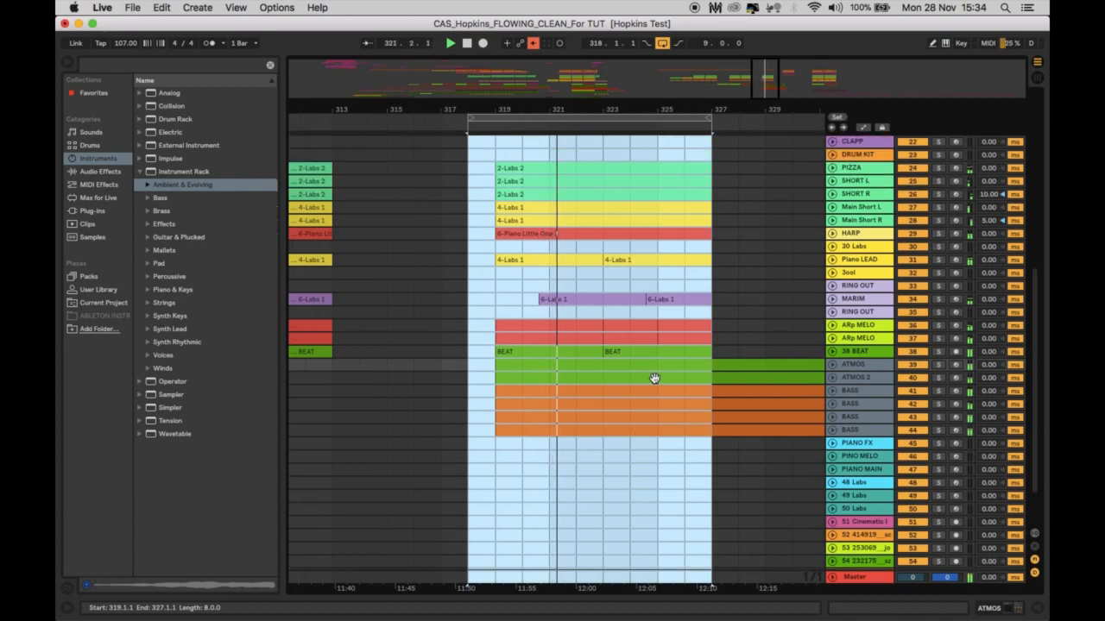
click(585, 298)
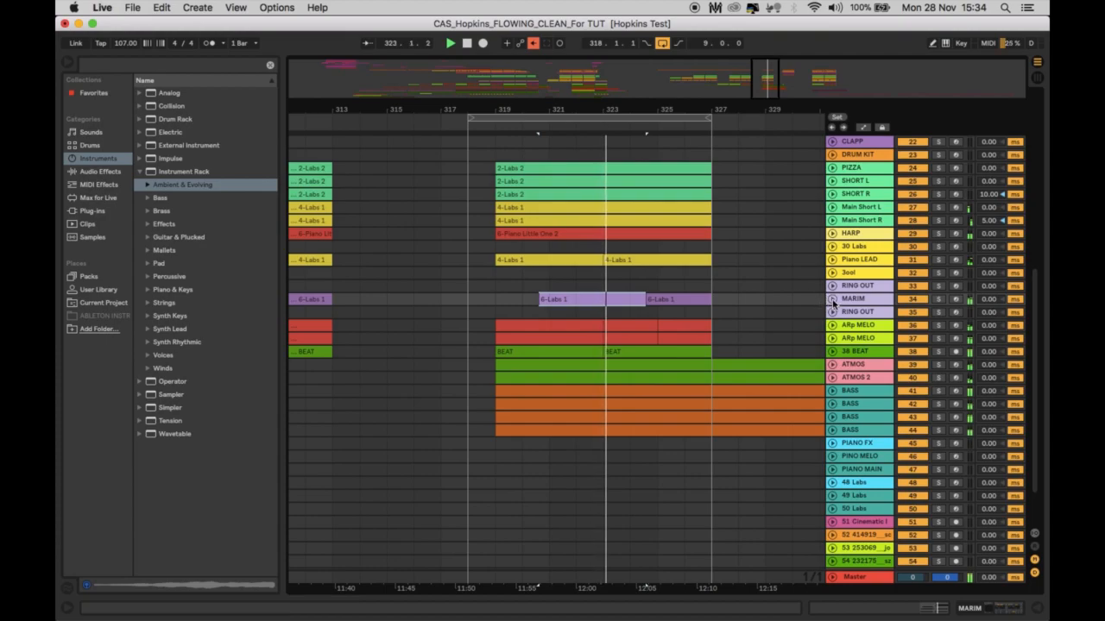
click(832, 299)
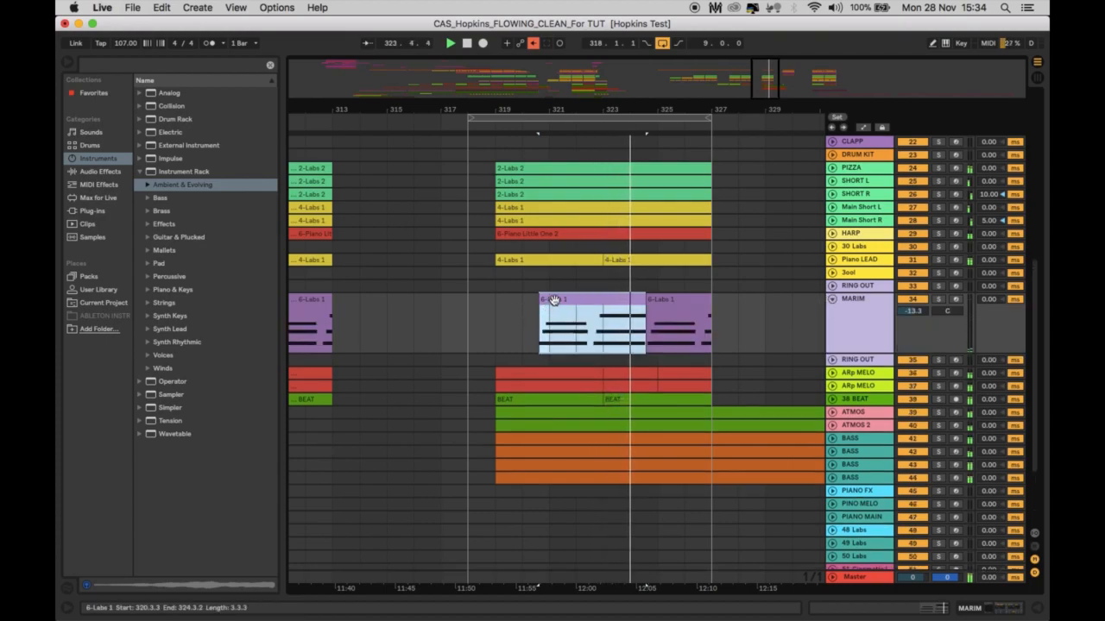
drag(912, 311, 912, 295)
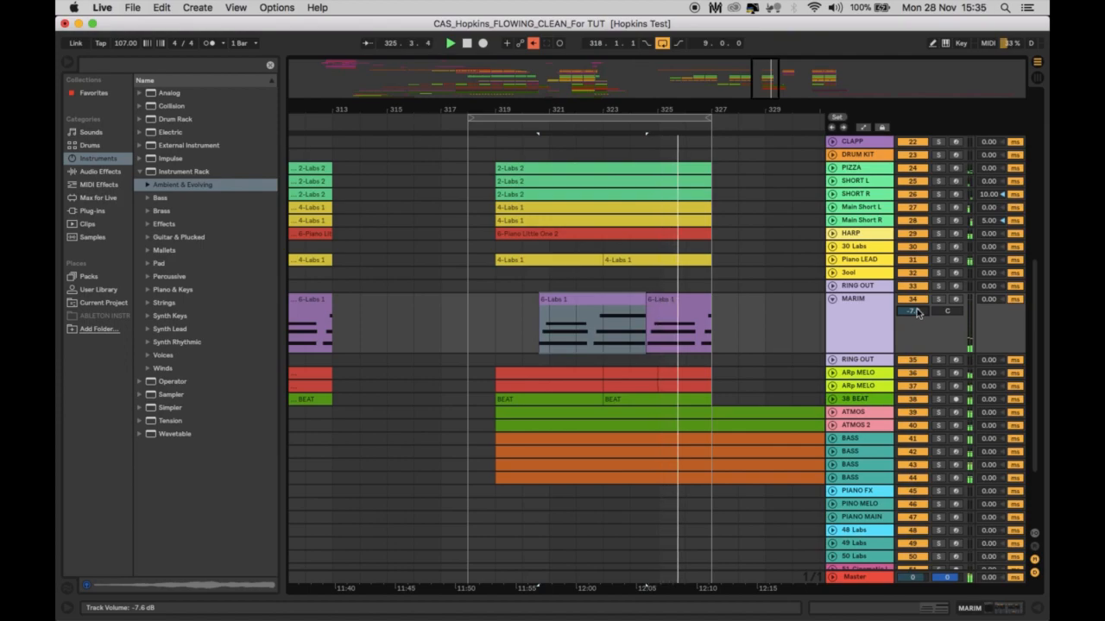
Step: Set the loop's start to bar 319 and select the looped range across all tracks
drag(470, 121, 487, 122)
click(505, 121)
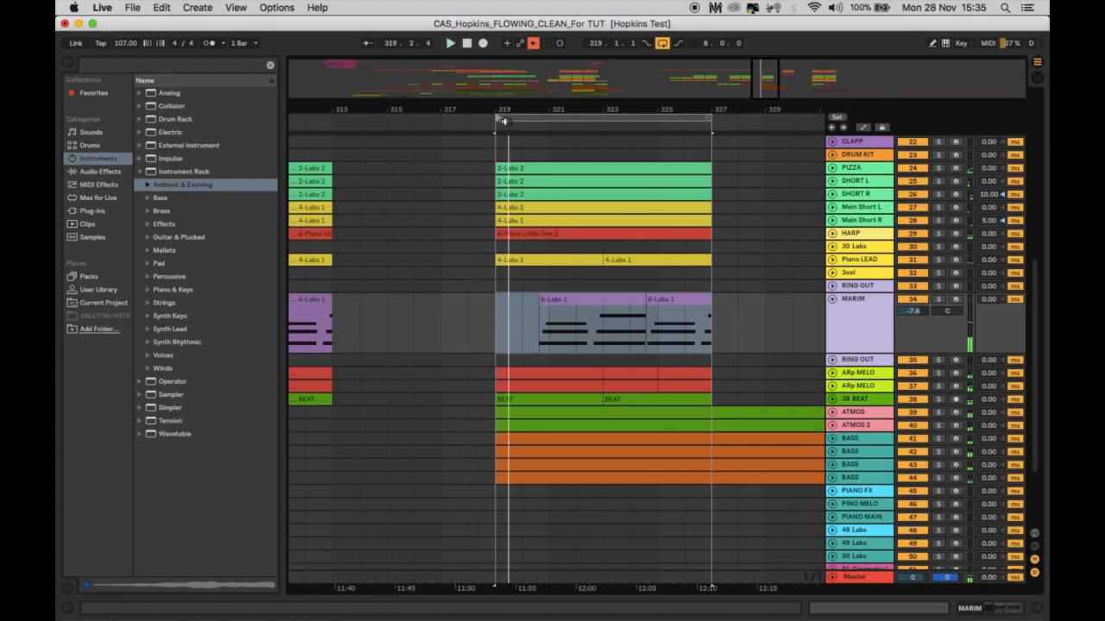
click(507, 120)
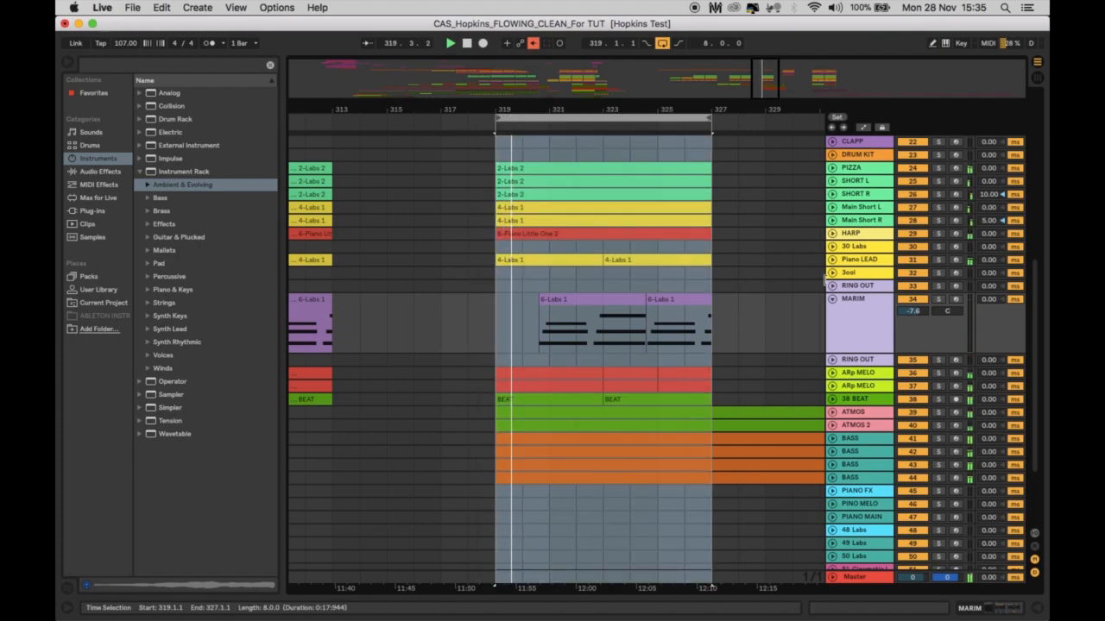
Step: Fold the MARIM and 808 Core Kit tracks, stop playback, and bring the drum clips at bar 333 into view
click(790, 286)
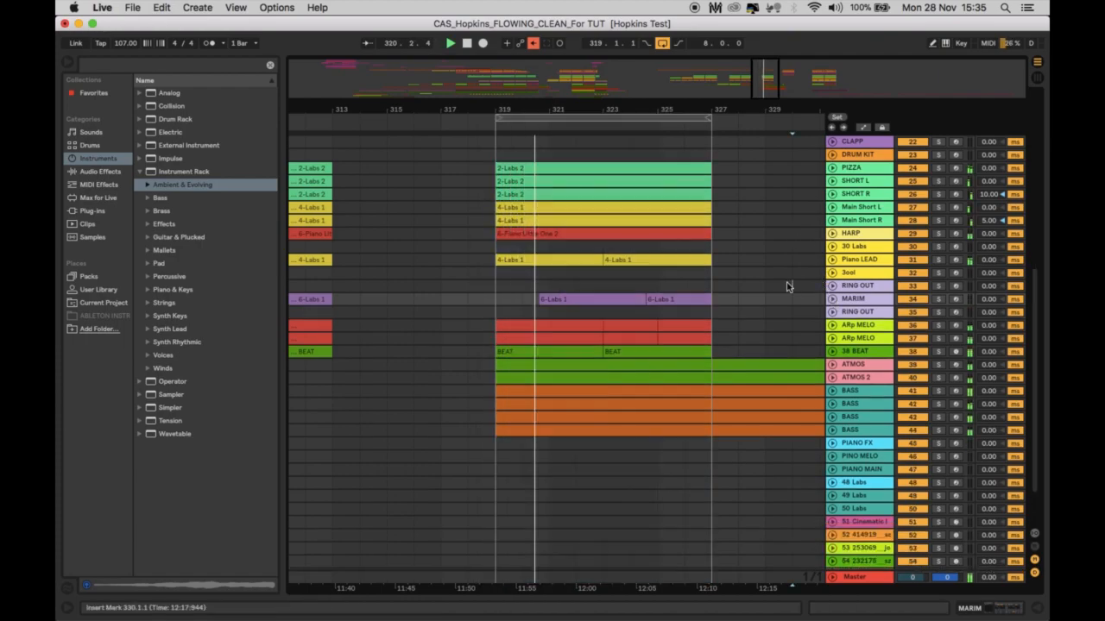
scroll(789, 286, right, 3)
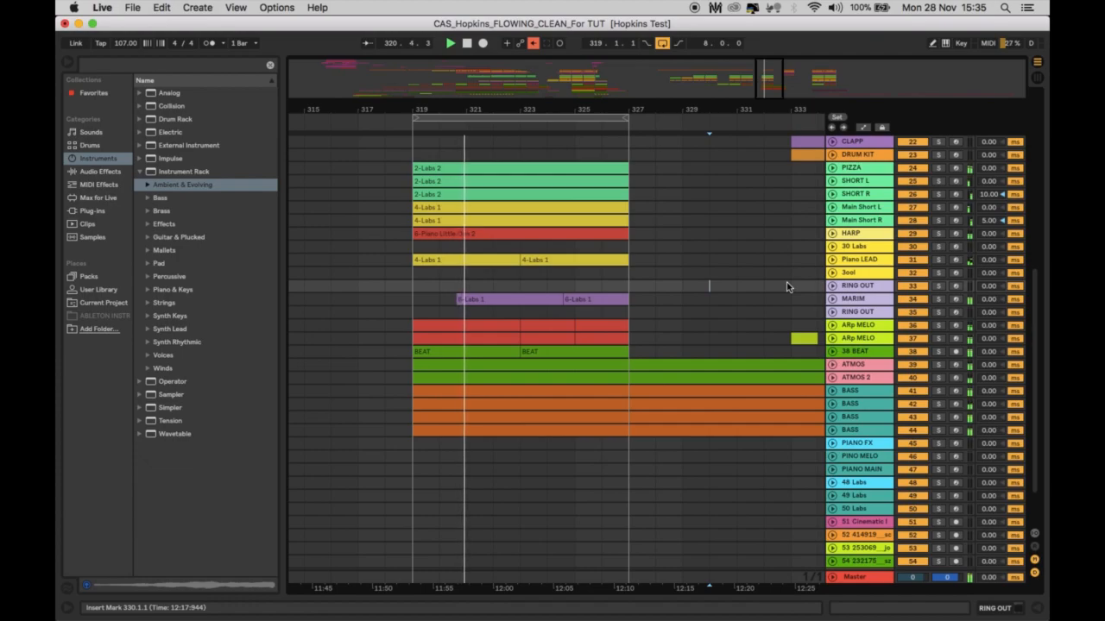
click(611, 157)
scroll(687, 228, right, 6)
scroll(686, 227, left, 1)
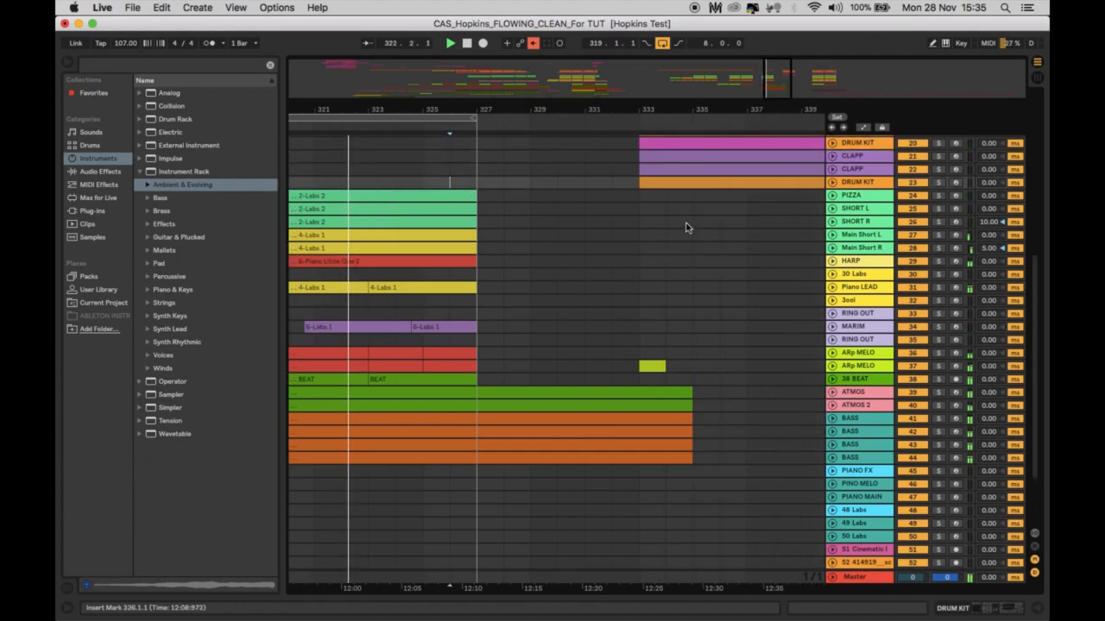
scroll(686, 227, up, 5)
drag(646, 110, 645, 86)
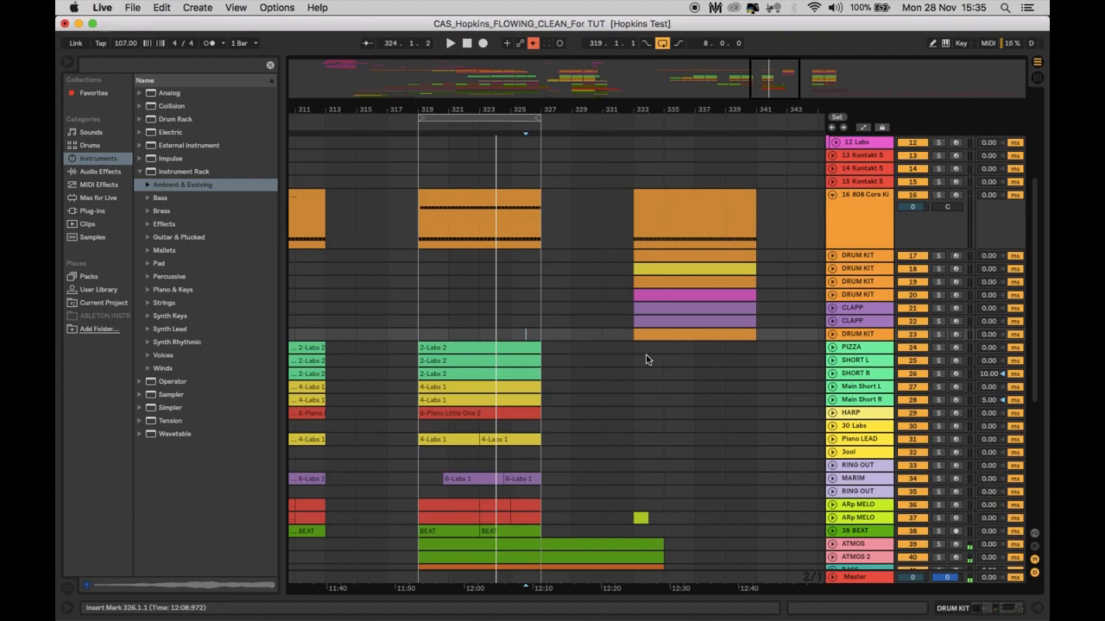
click(831, 196)
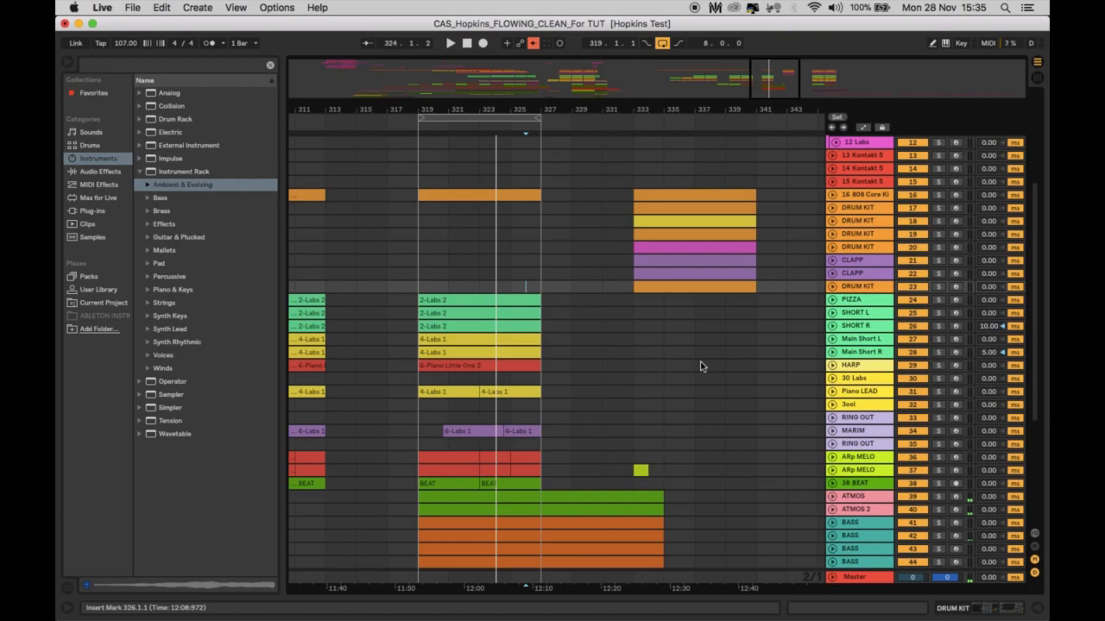
Step: Select the intro section from bar 1 to bar 65 and fold the INTRO group
ctrl+scroll(700, 366, down, 10)
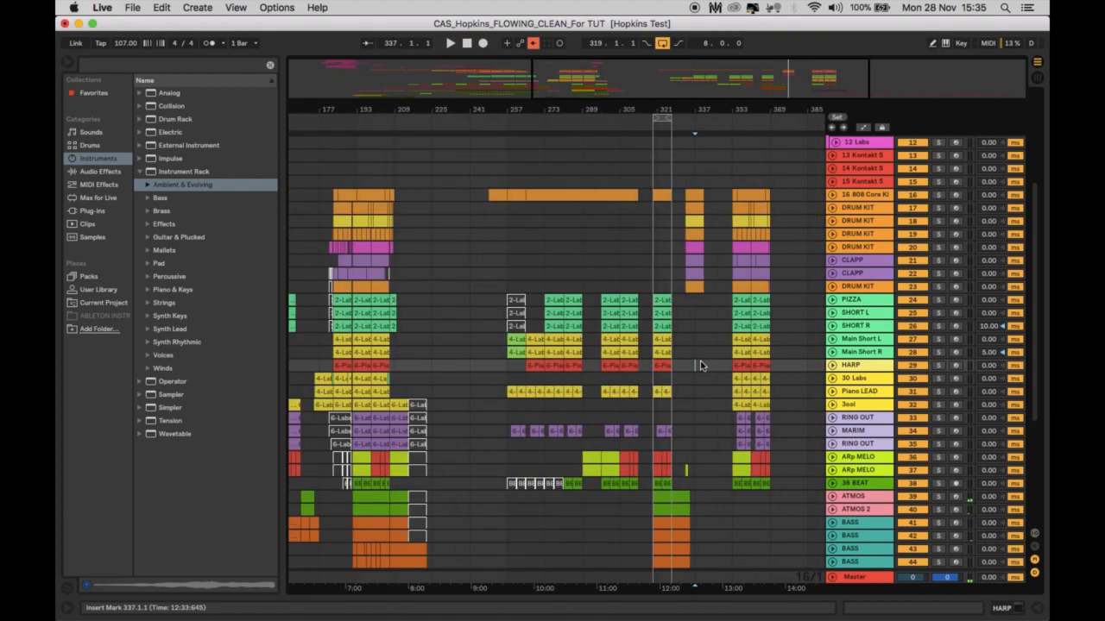
scroll(583, 296, down, 3)
scroll(583, 296, left, 3)
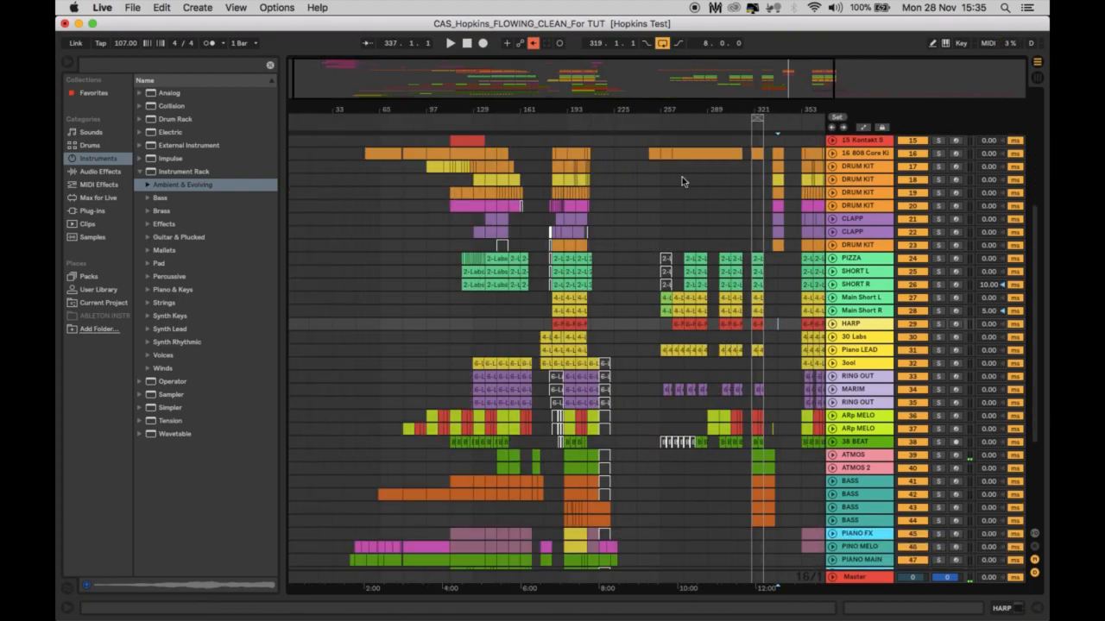
scroll(625, 281, up, 5)
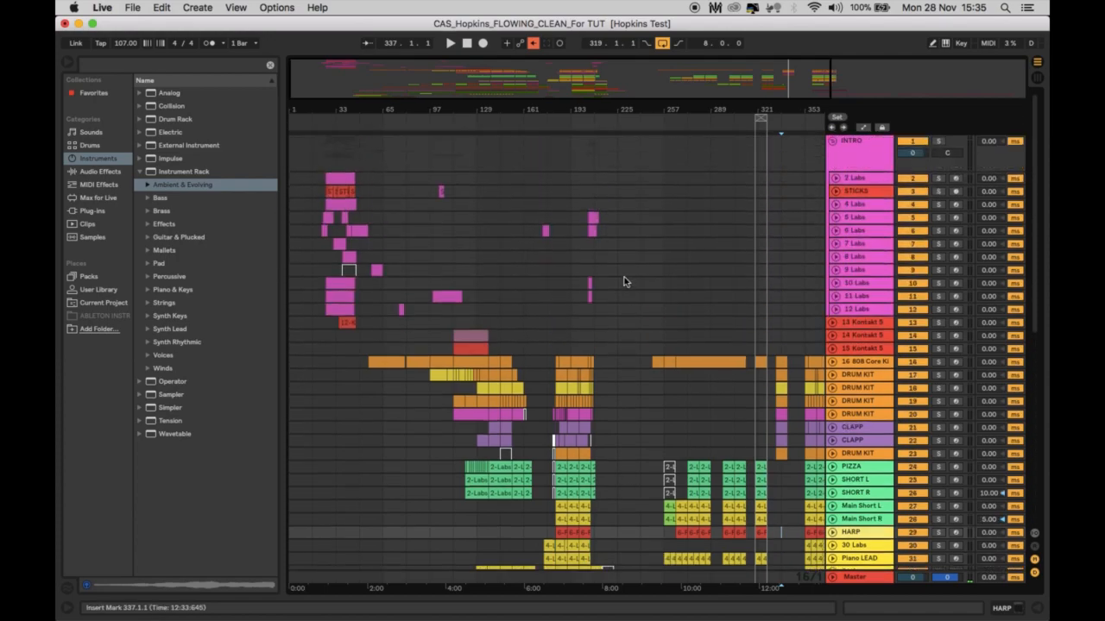
drag(298, 164, 385, 337)
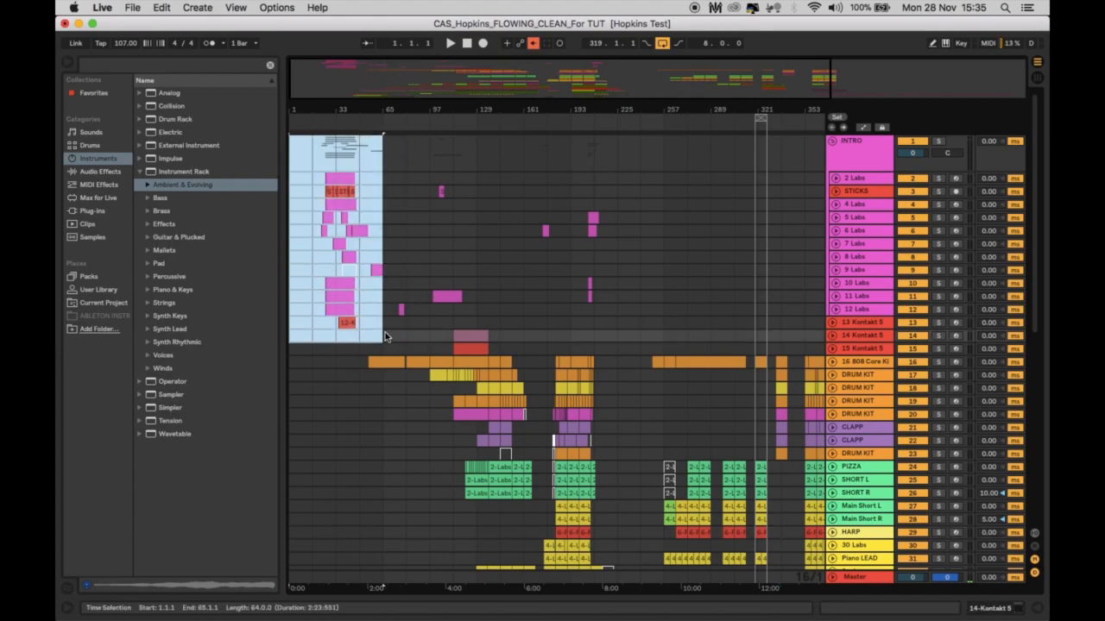
click(868, 147)
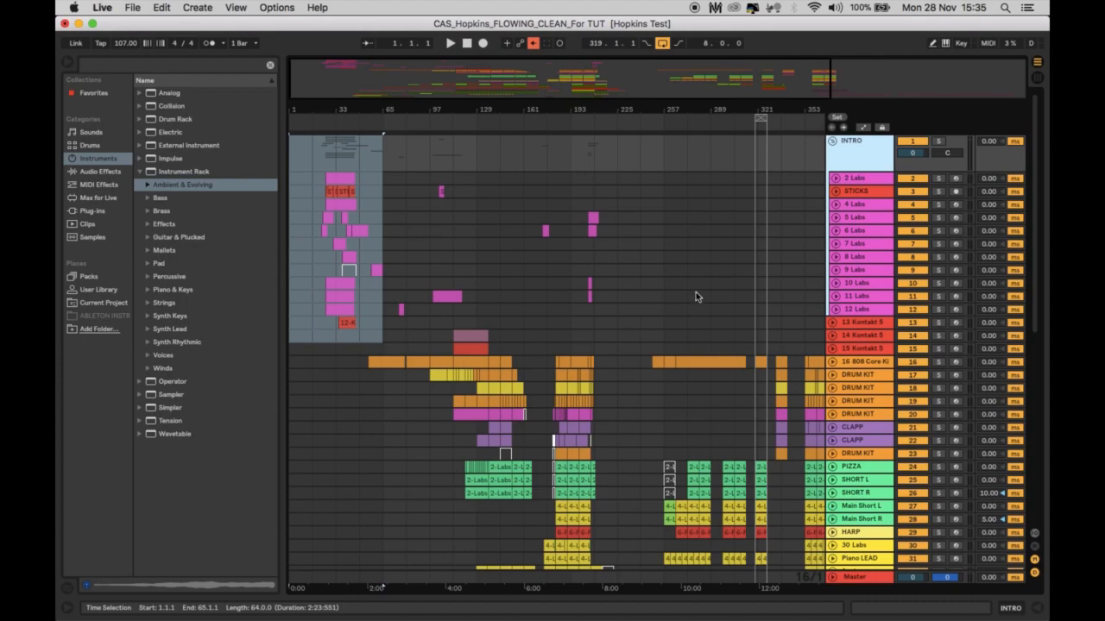
click(831, 141)
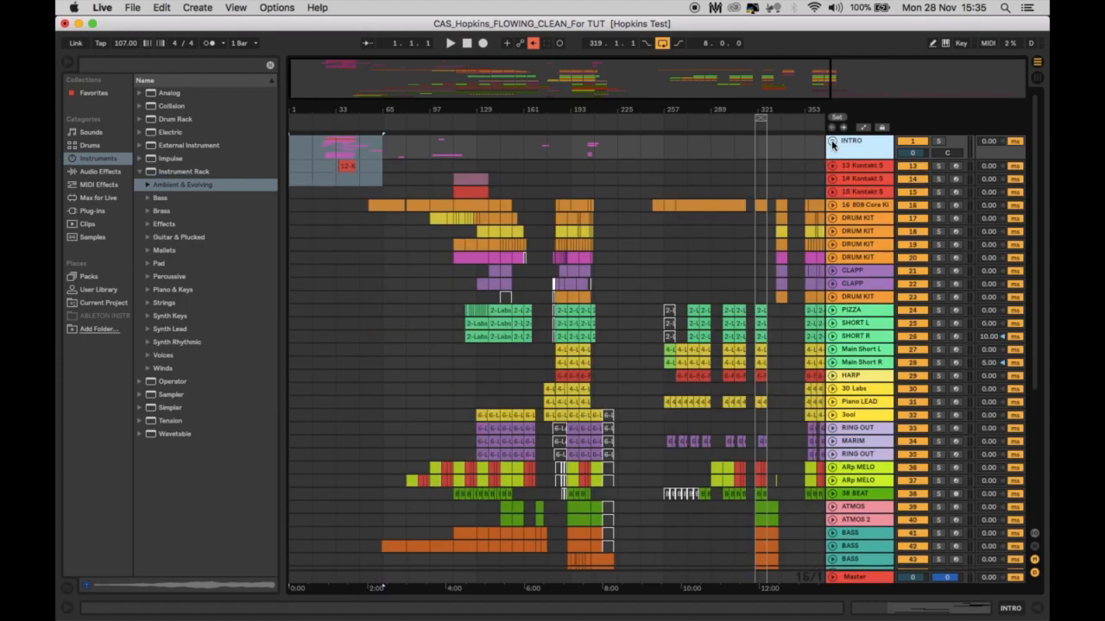
click(832, 142)
click(832, 142)
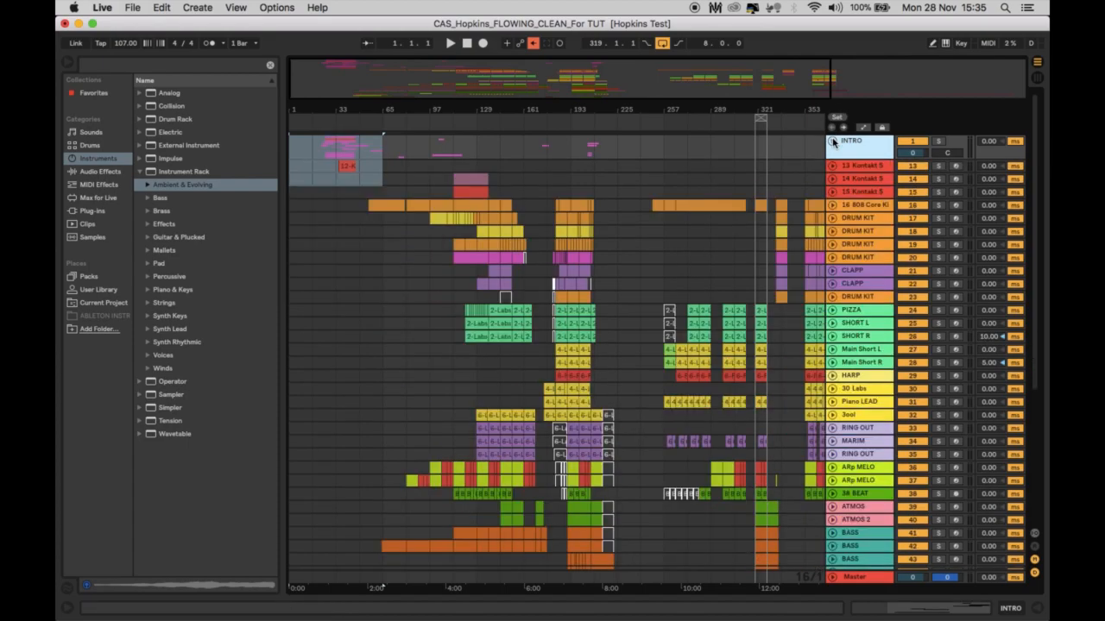
Step: Clear the intro selection, hide the browser, and review the full arrangement from the INTRO group down to the last track
click(615, 177)
scroll(709, 208, down, 5)
scroll(709, 208, up, 5)
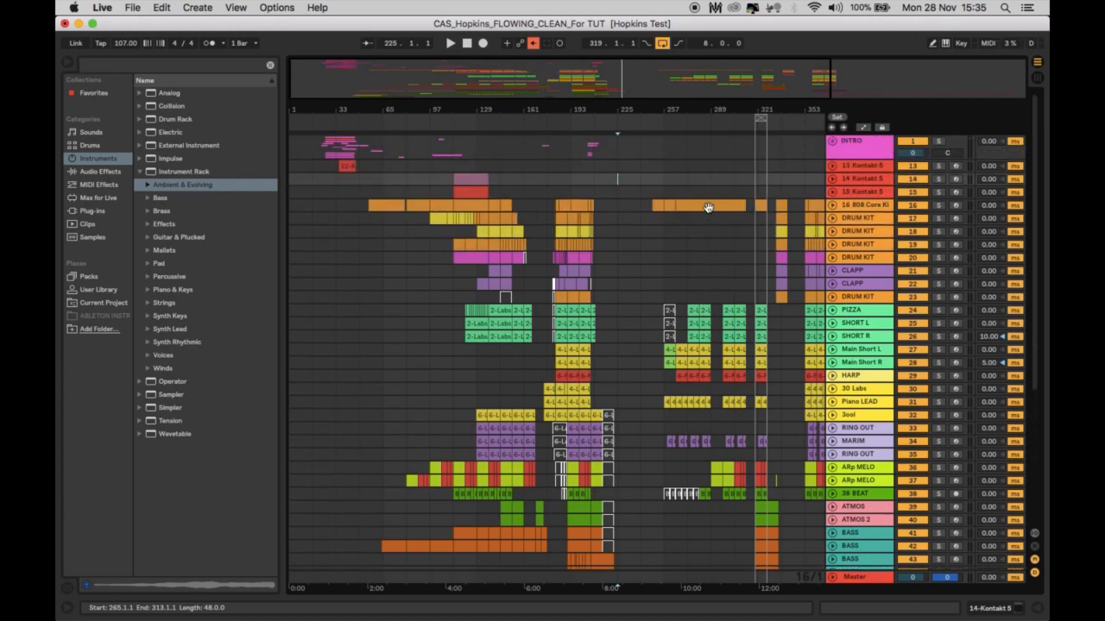
click(67, 63)
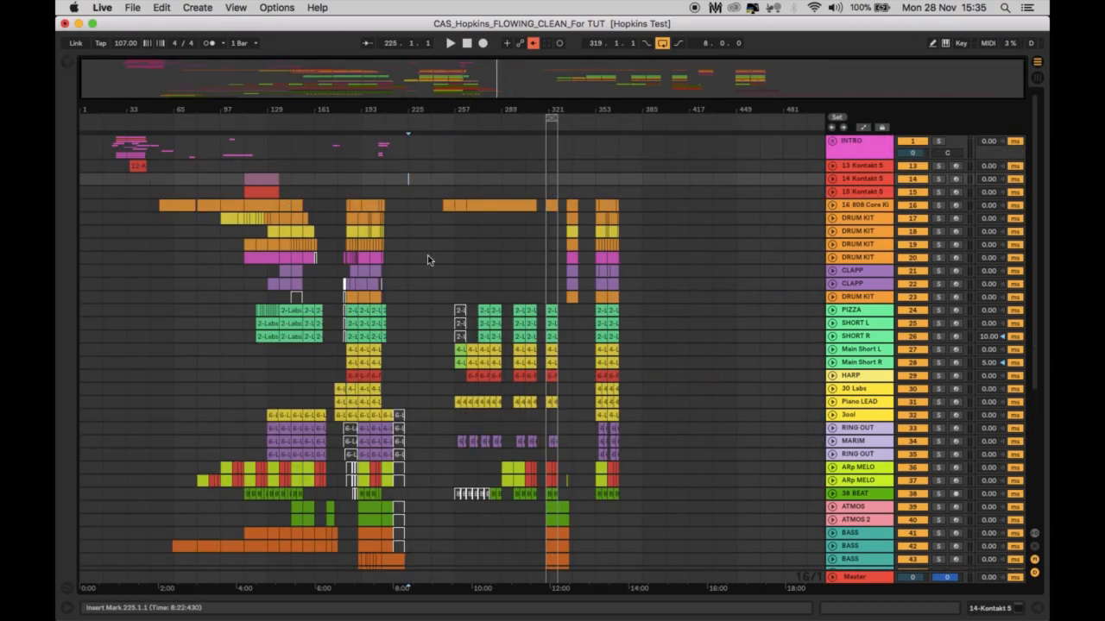
scroll(445, 253, down, 5)
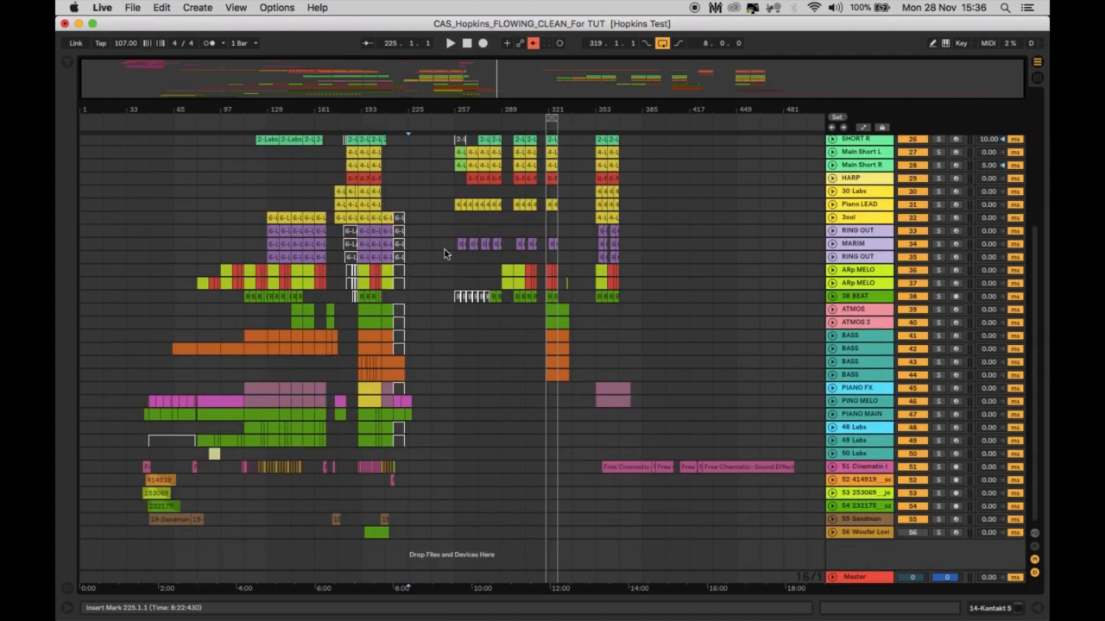
scroll(444, 254, up, 5)
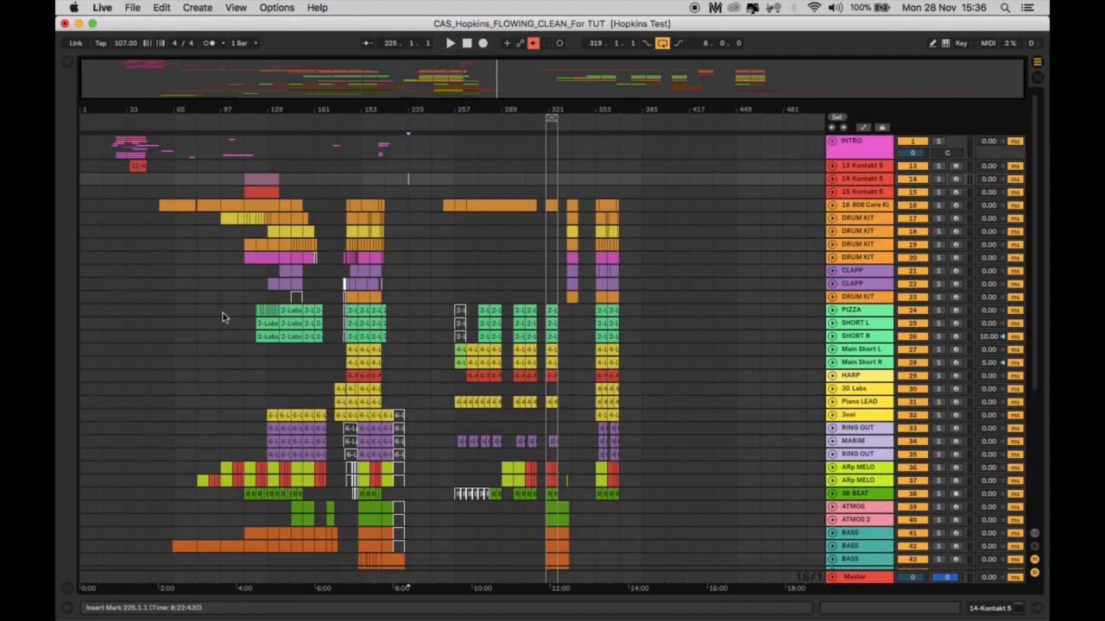
Step: Examine where the layers enter, picking the first PIANO MAIN, BASS, ARp MELO and PIANO FX clips between bars 48 and 113
drag(108, 107, 109, 164)
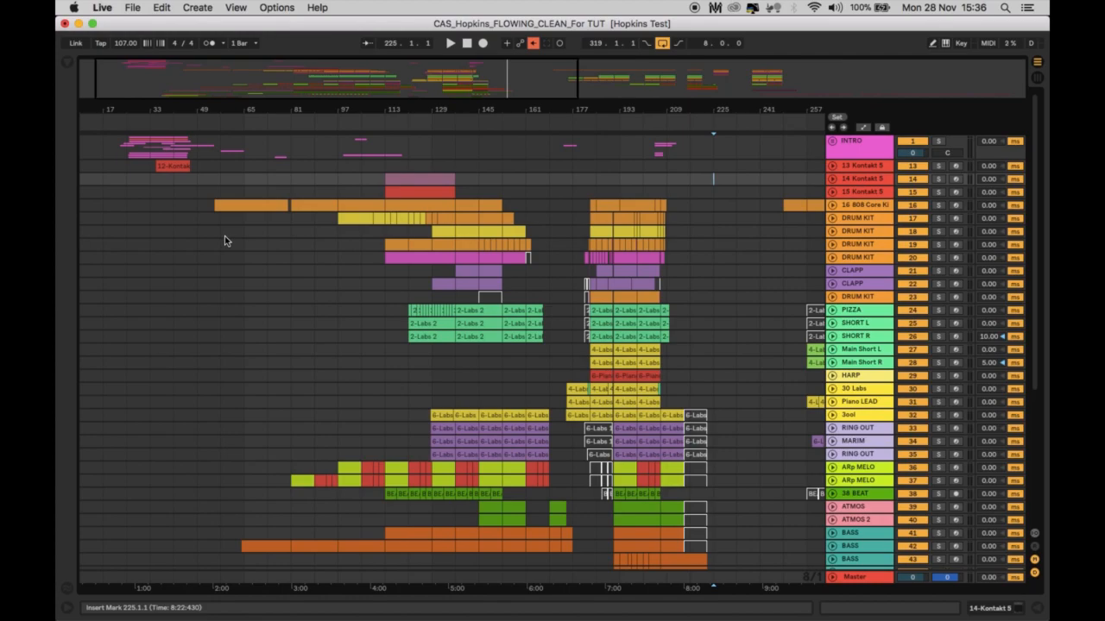
scroll(243, 243, right, 10)
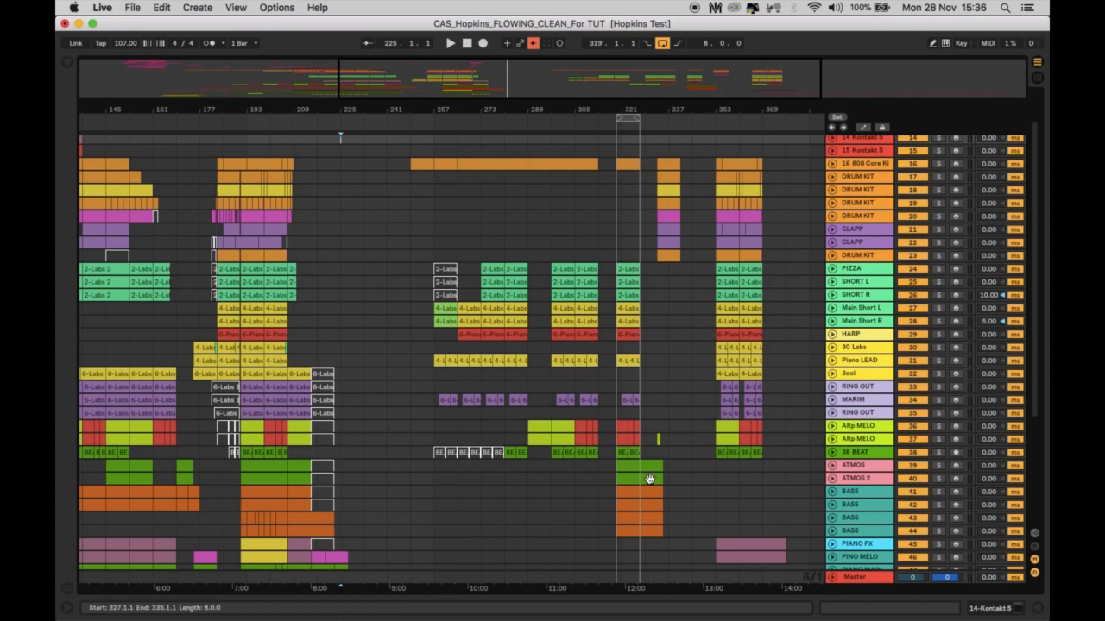
scroll(628, 528, left, 10)
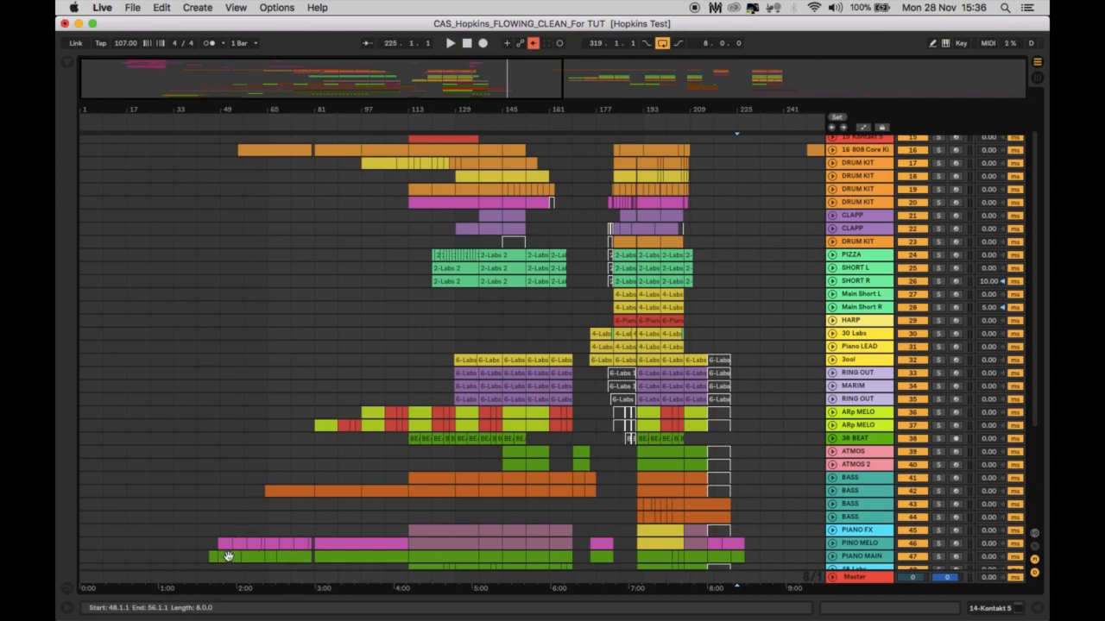
click(228, 557)
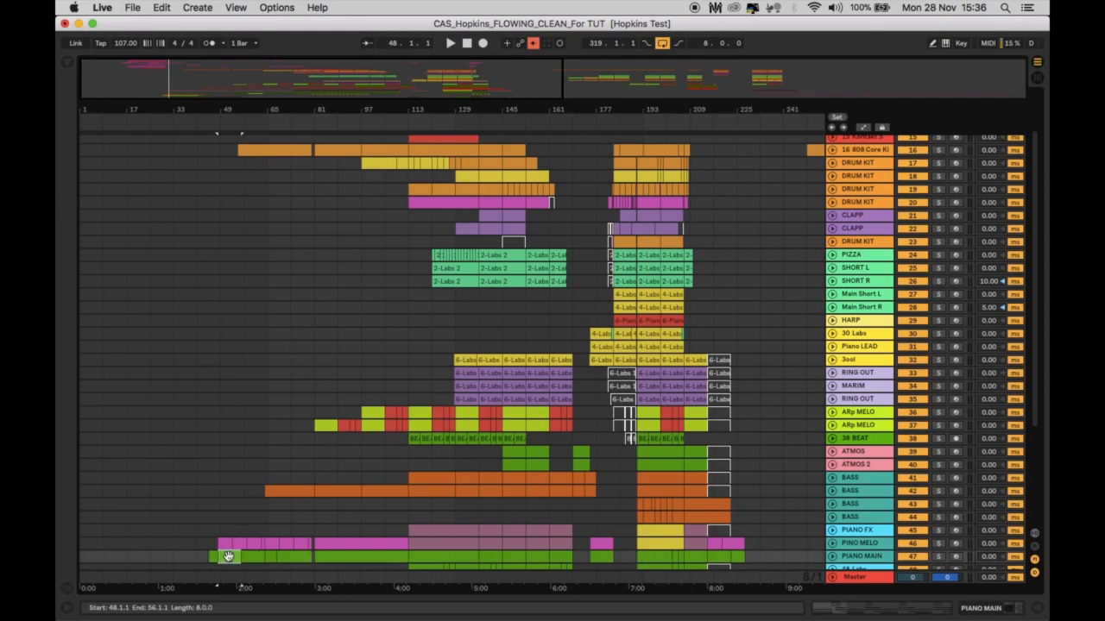
click(263, 150)
click(306, 492)
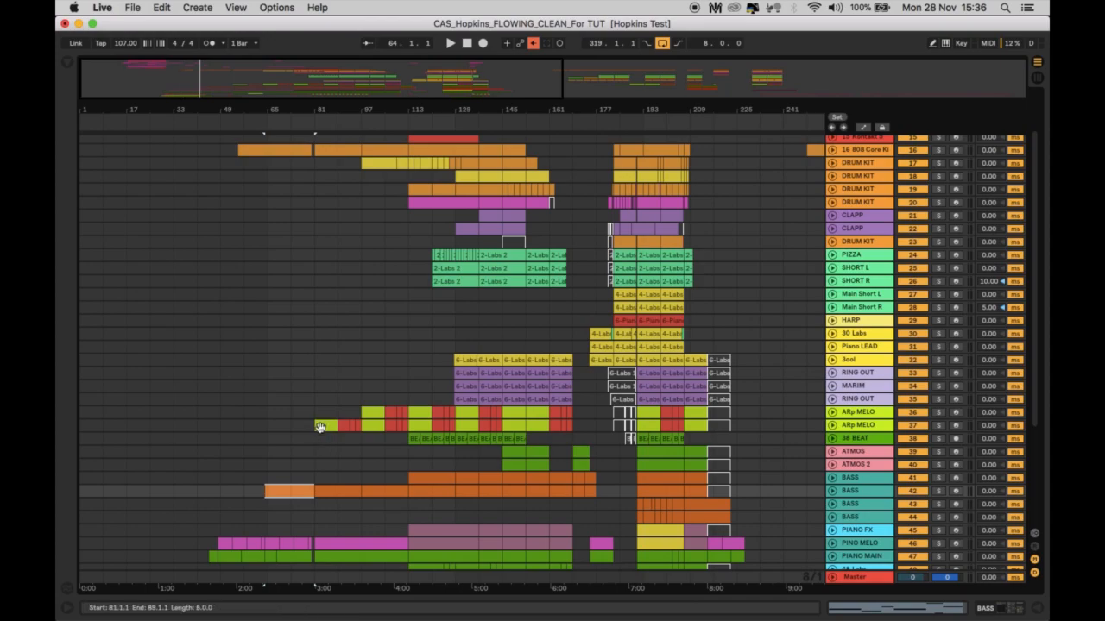
click(324, 425)
click(374, 412)
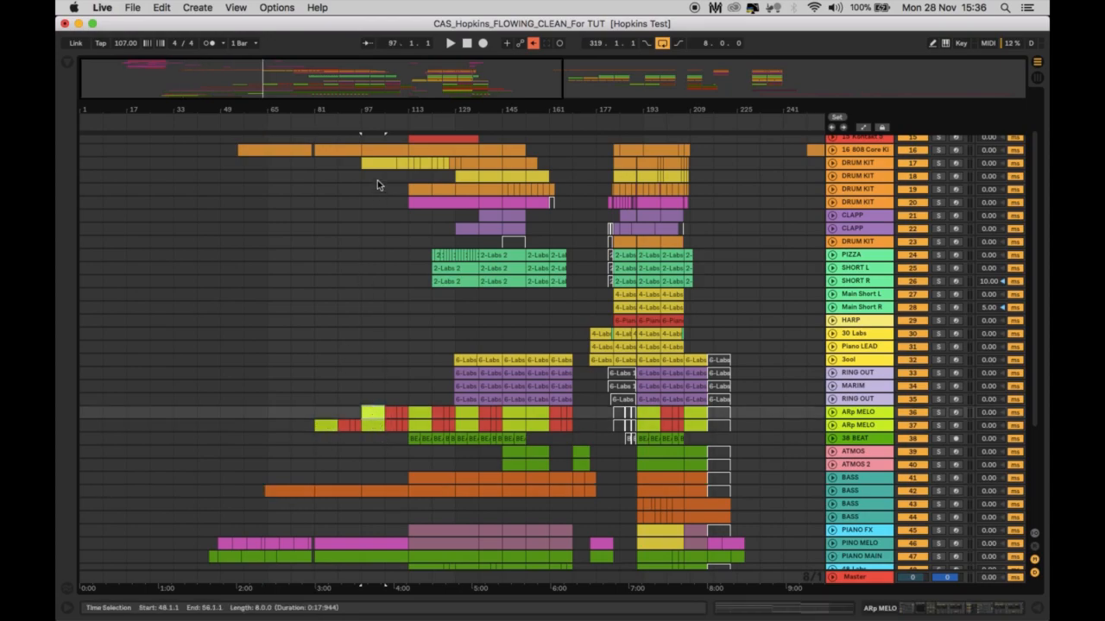
click(440, 530)
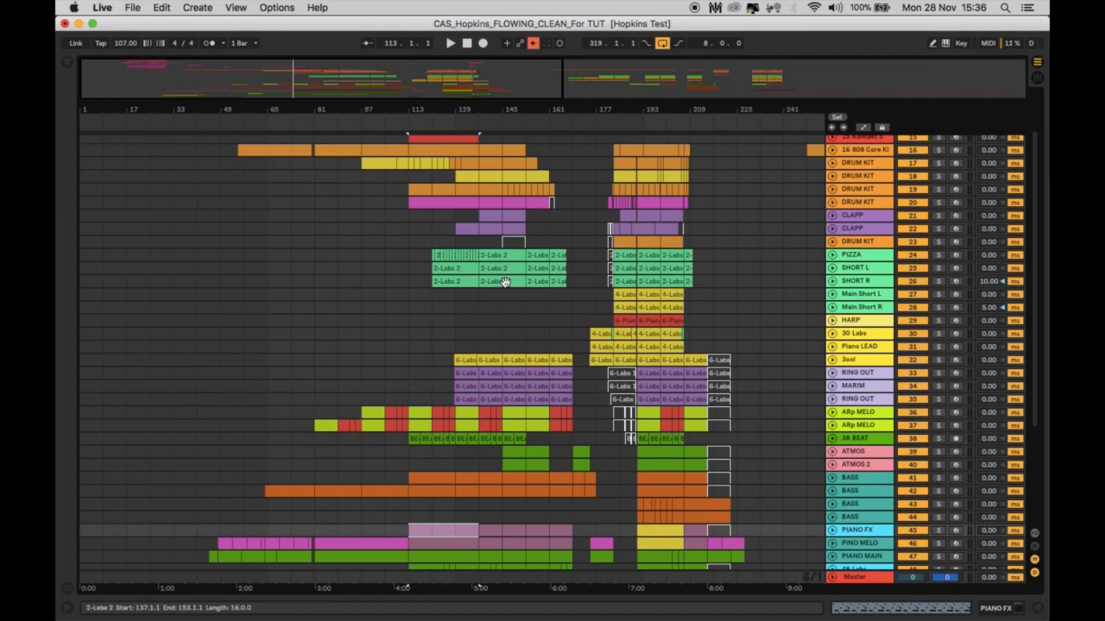
Step: Copy the looped section at bars 319–327, from the 808 Core Kit track down to PIANO FX, to bar 399
scroll(689, 275, right, 10)
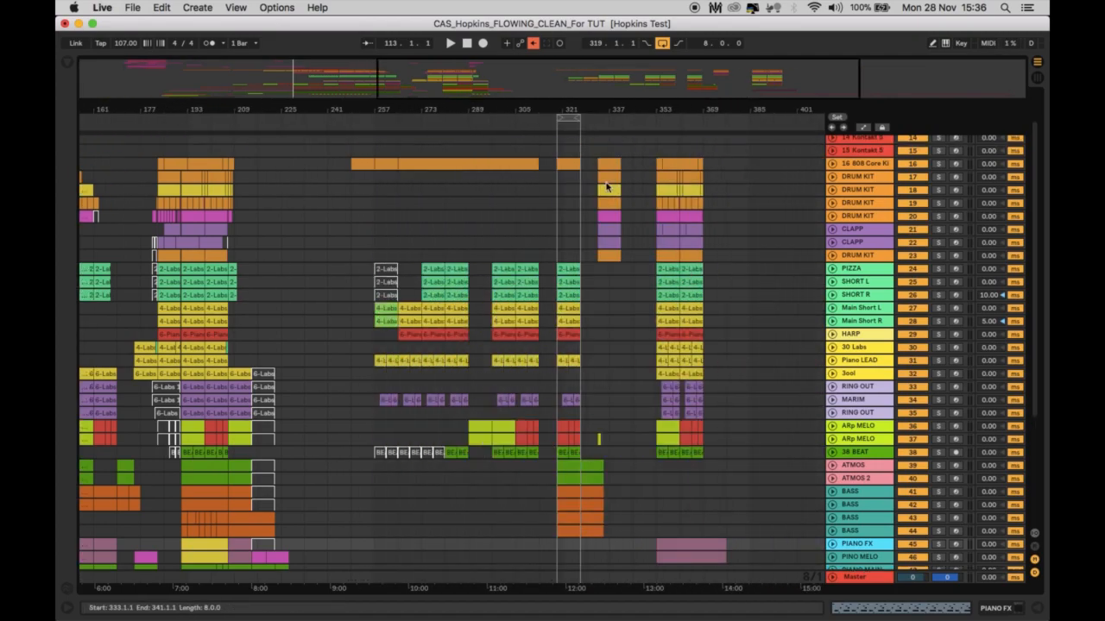
click(568, 163)
drag(579, 544, 799, 164)
scroll(799, 164, right, 6)
key(Tab)
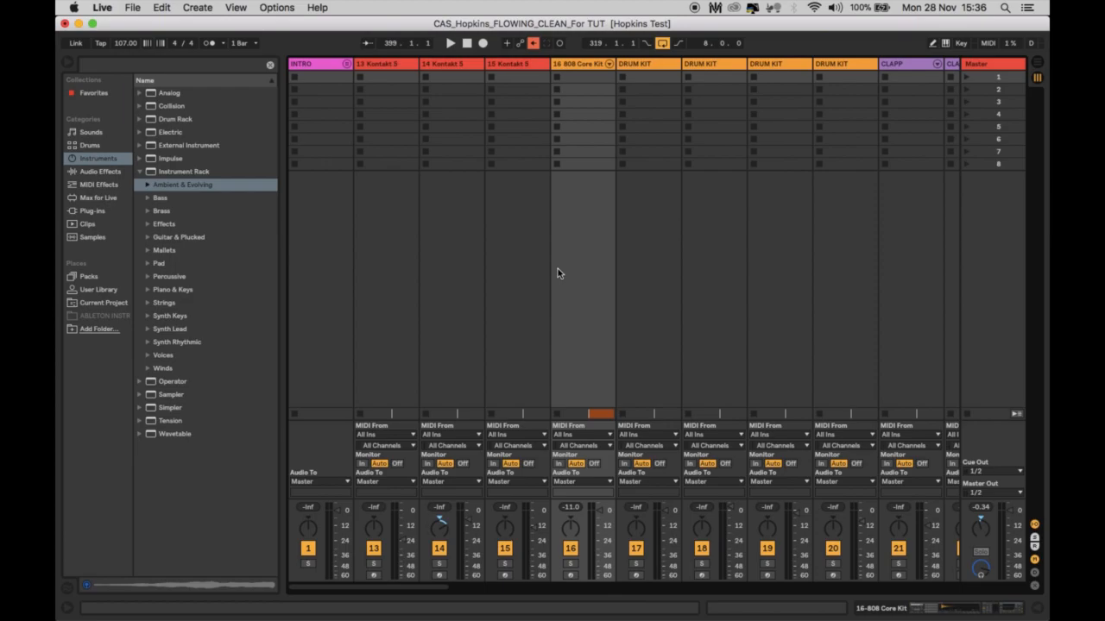
key(Tab)
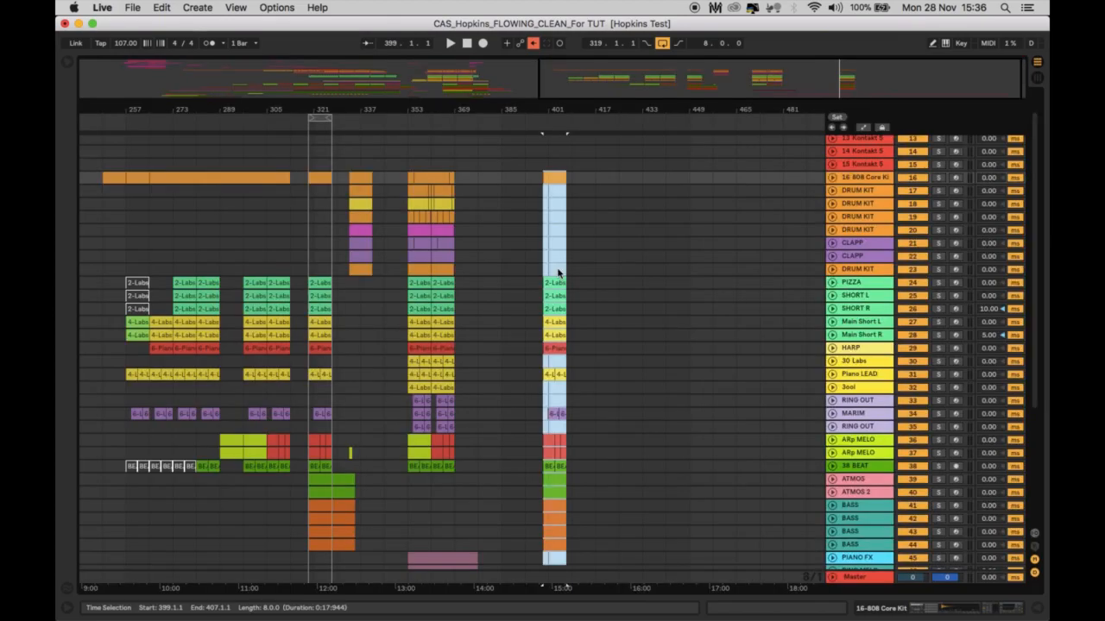
Step: Examine the ARp MELO clips at bar 353 alongside the copied section at bar 399
scroll(558, 273, down, 5)
scroll(557, 273, left, 1)
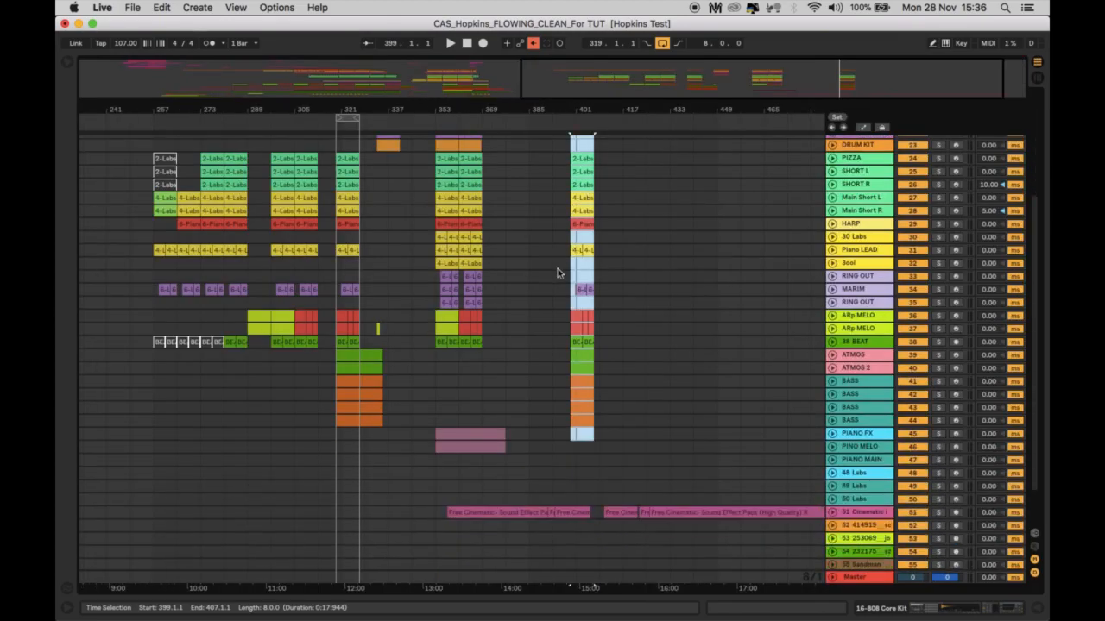
click(447, 315)
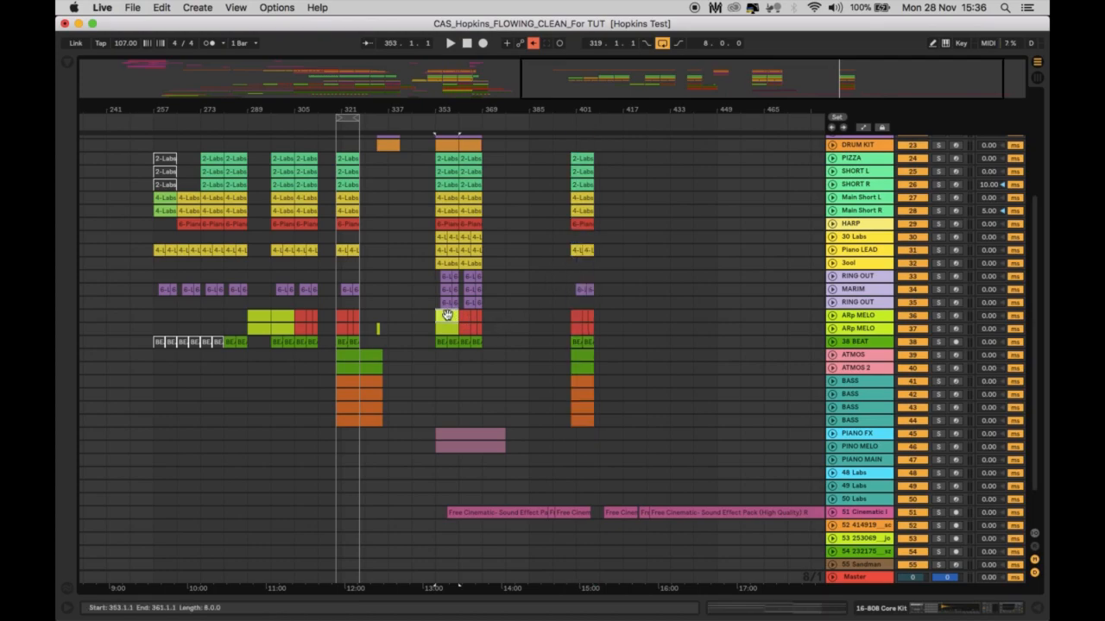
click(446, 327)
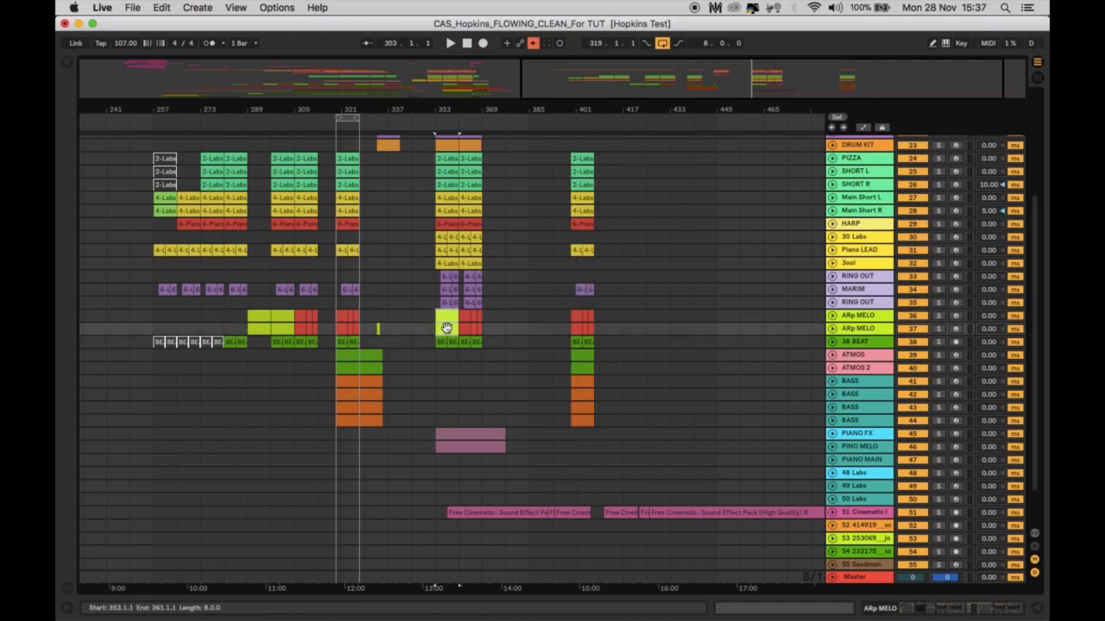
click(465, 316)
drag(485, 316, 461, 328)
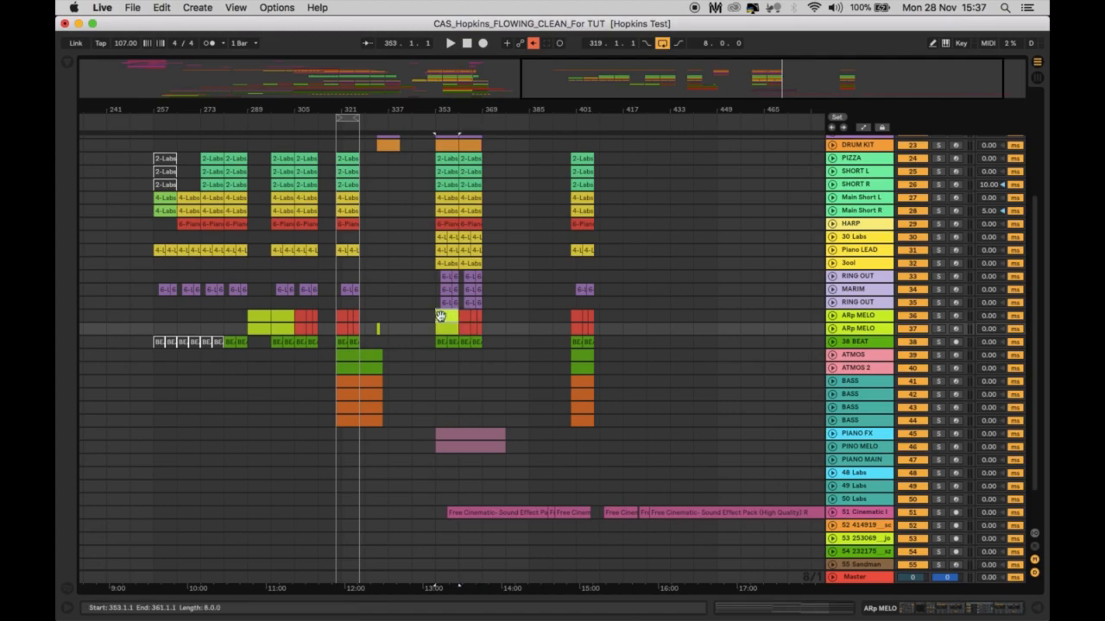
click(582, 316)
shift+click(641, 267)
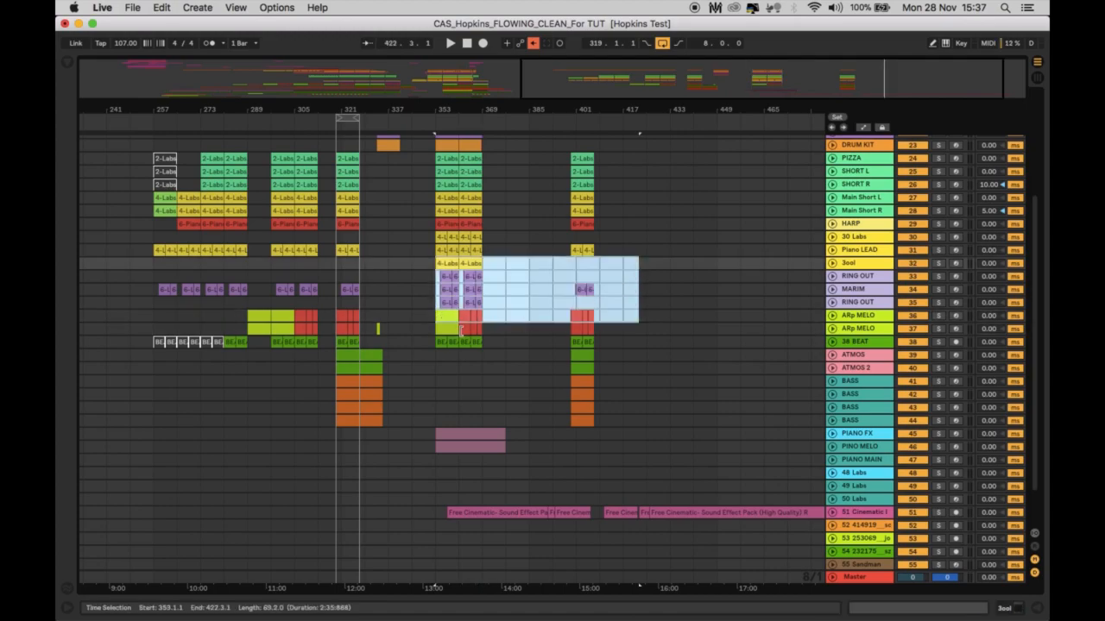
click(624, 264)
key(Tab)
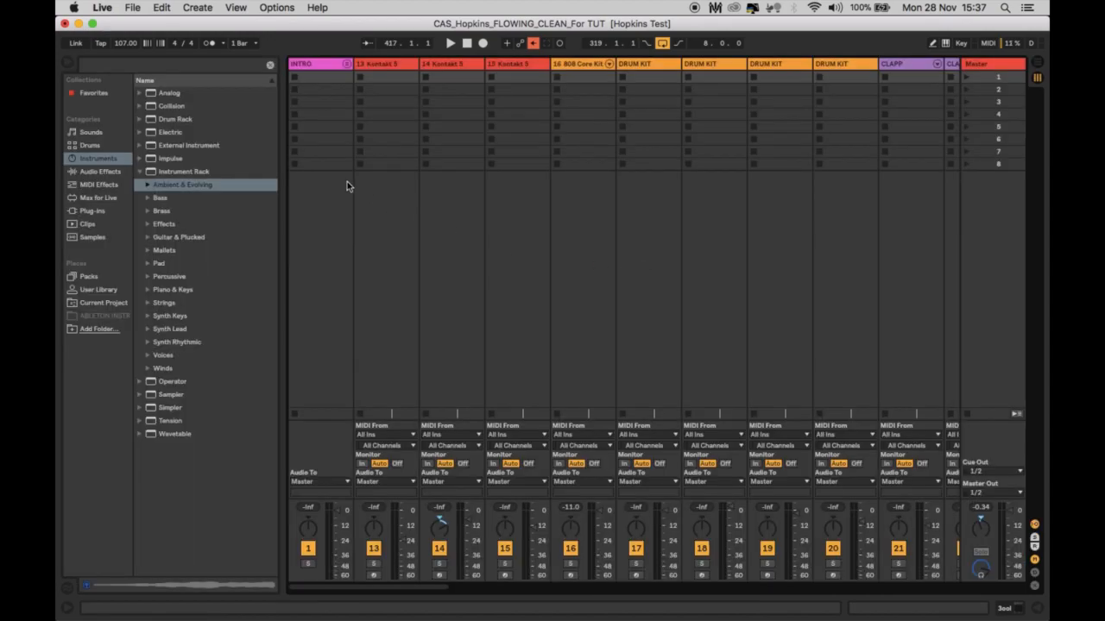
key(Tab)
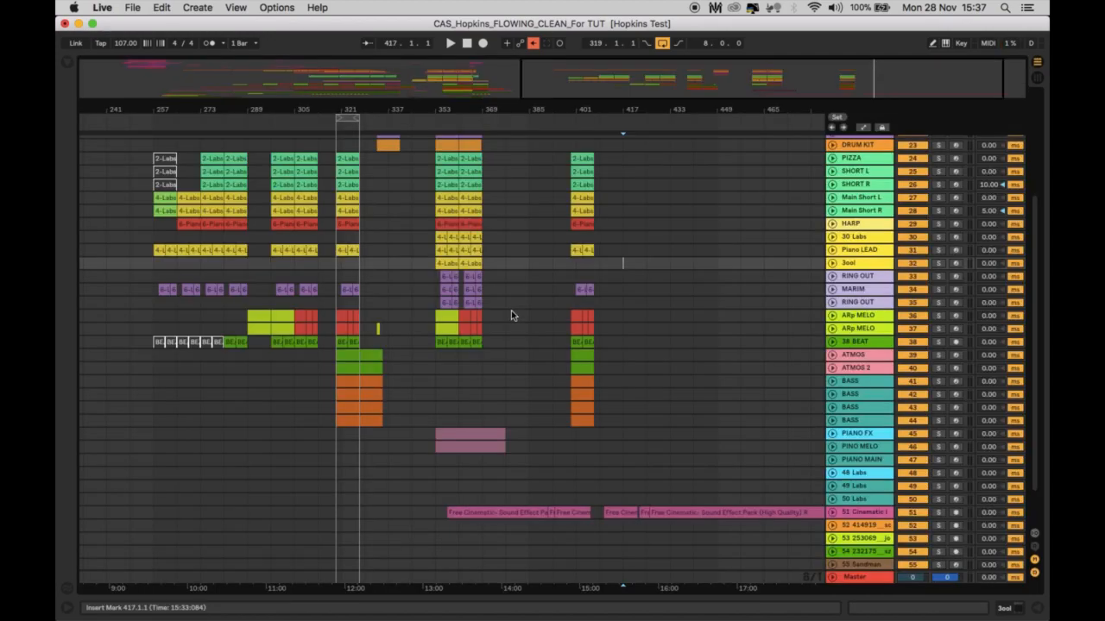
Step: Select the copied section at bars 399–407 from the 808 Core Kit clip down to the lowest BASS clip
scroll(593, 197, up, 3)
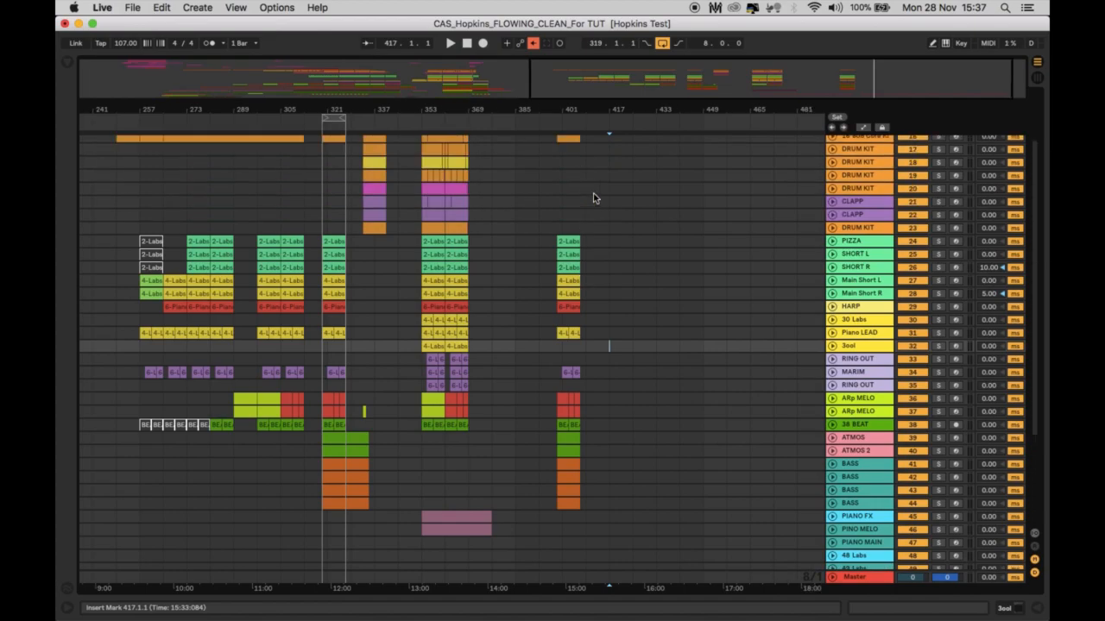
scroll(593, 198, up, 3)
click(548, 205)
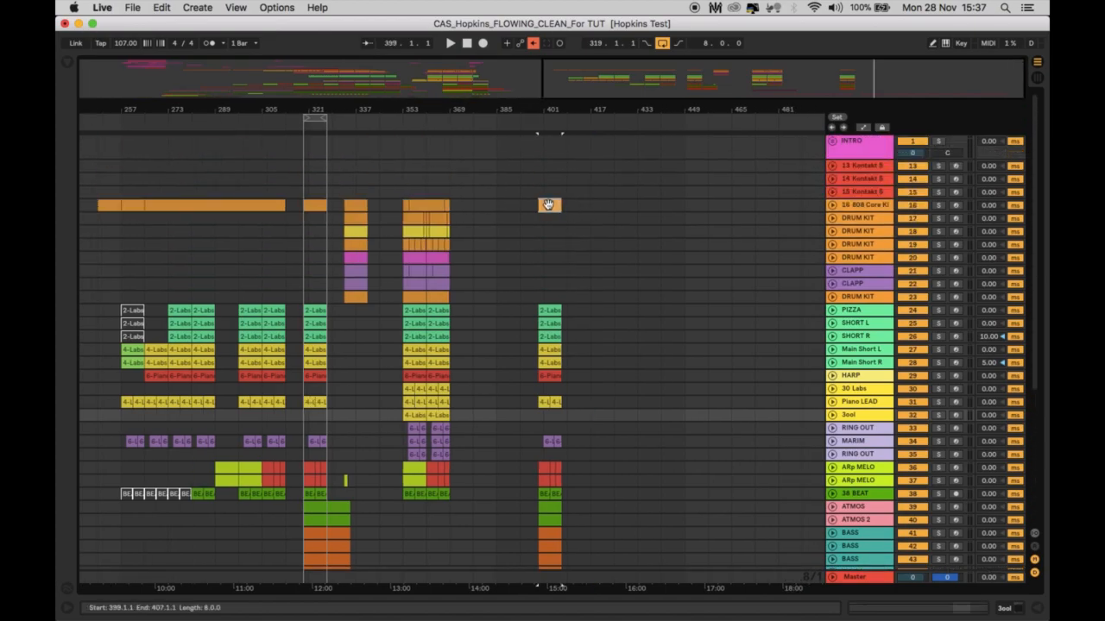
scroll(548, 205, down, 6)
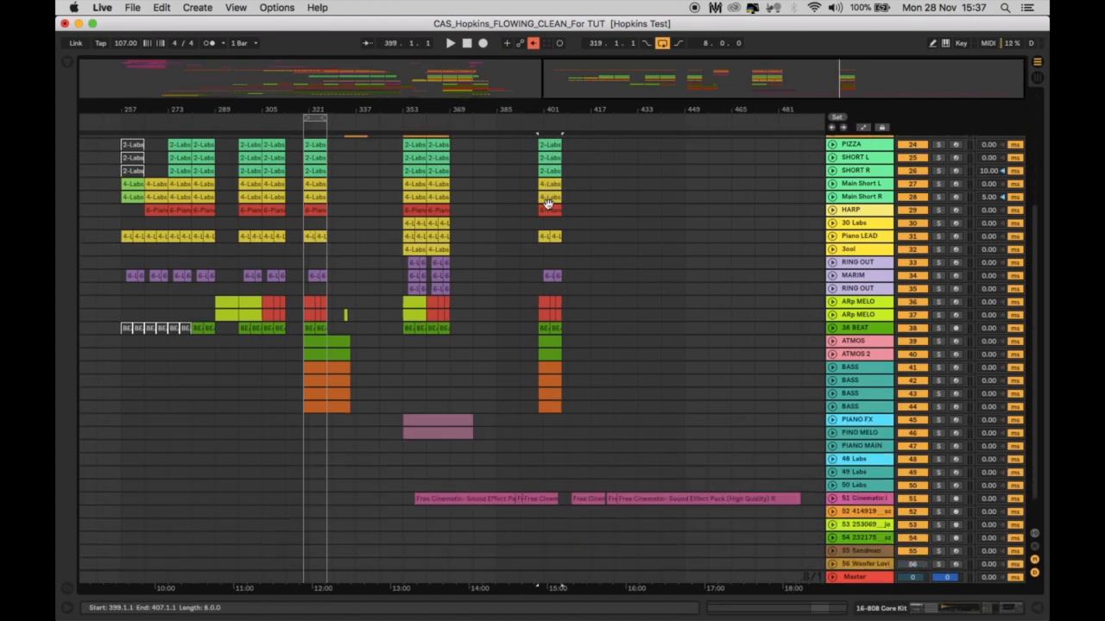
shift+click(554, 408)
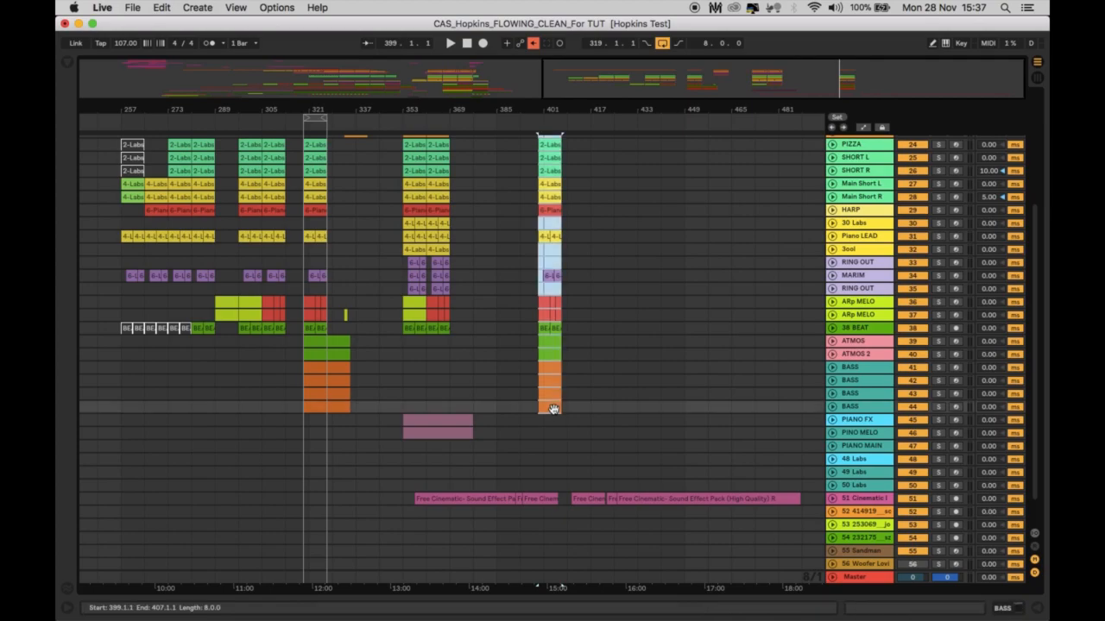
Step: Deactivate the Free Cinematic sound-effect clips on track 51 through bar 488
click(476, 500)
shift+click(656, 498)
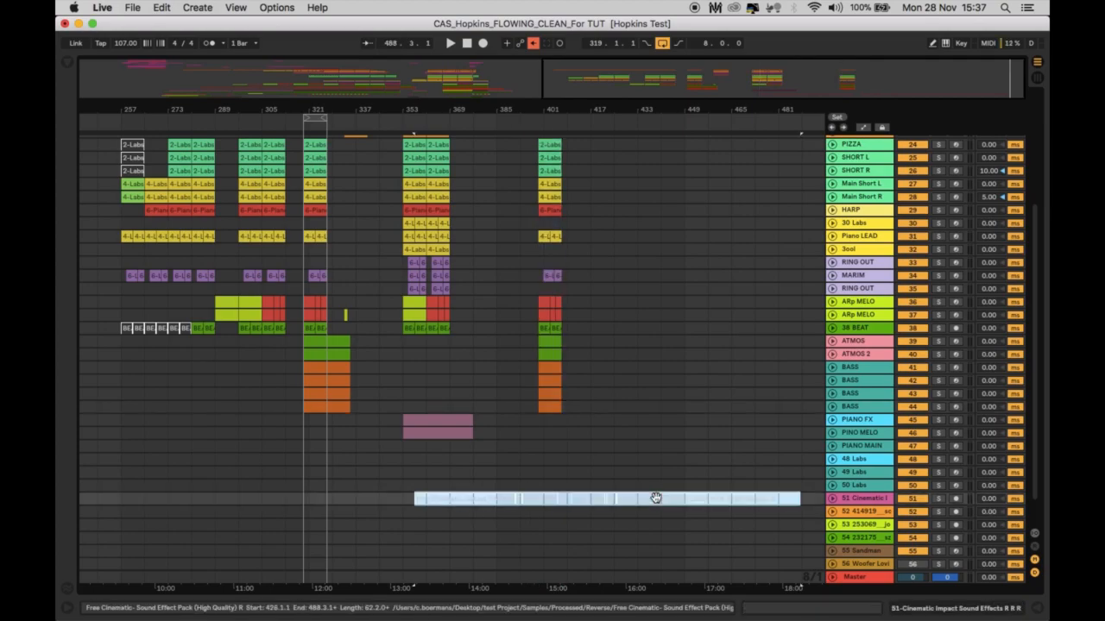
Step: Duplicate the two ATMOS clips at bar 399 into the eight bars before them, starting at bar 391
click(552, 406)
scroll(551, 409, up, 1)
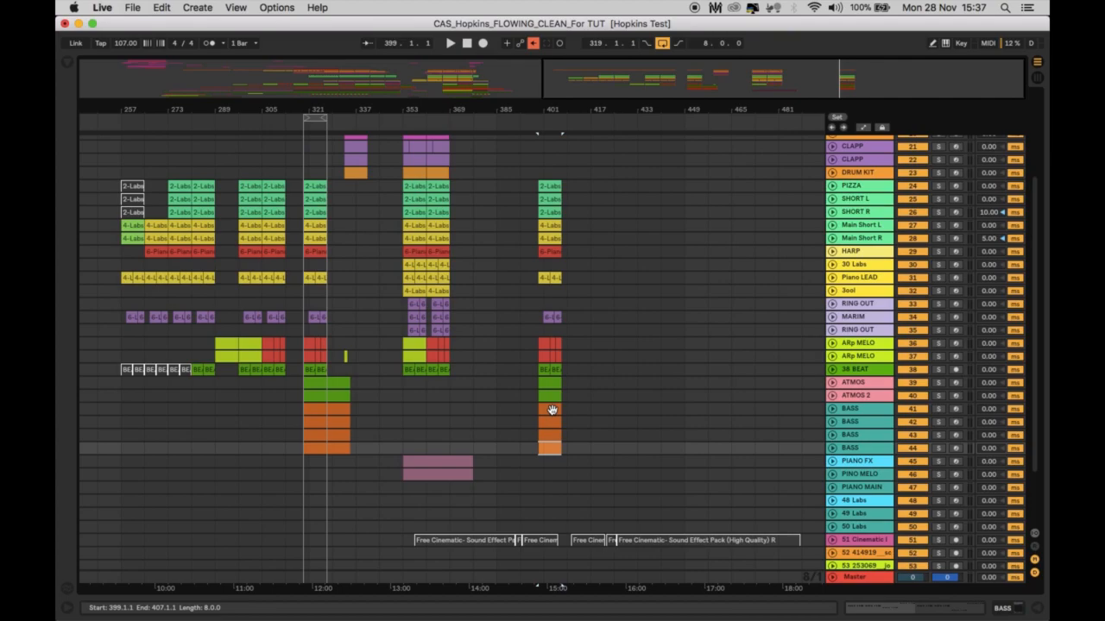
click(550, 395)
click(553, 385)
drag(553, 388, 528, 389)
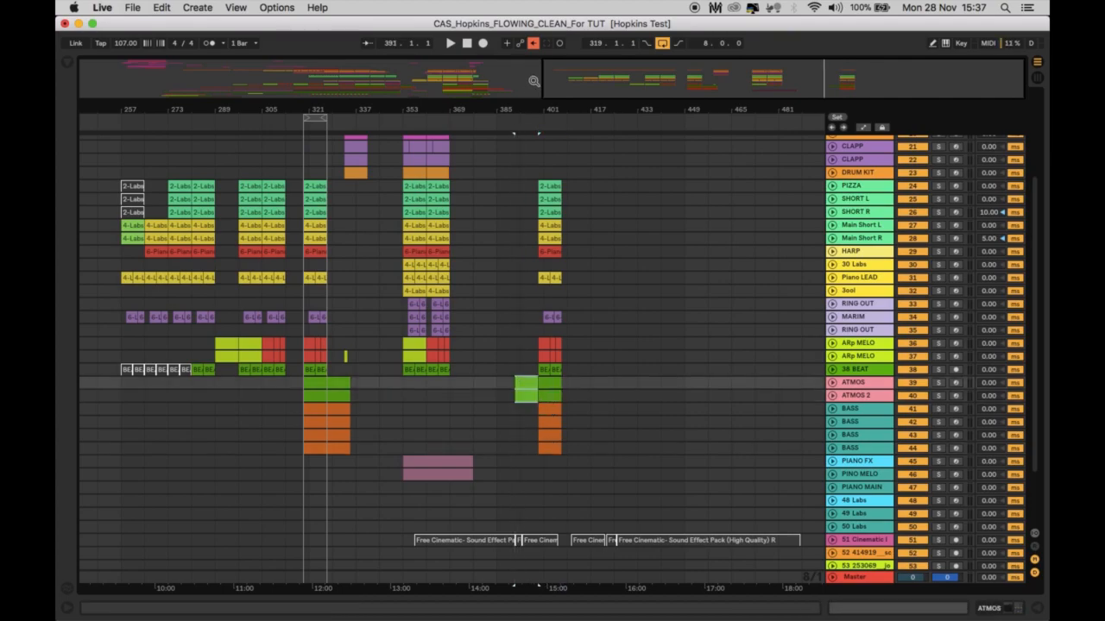
Step: Trim the start of the two ATMOS clips to bar 395 and play the section from there
drag(521, 105, 522, 164)
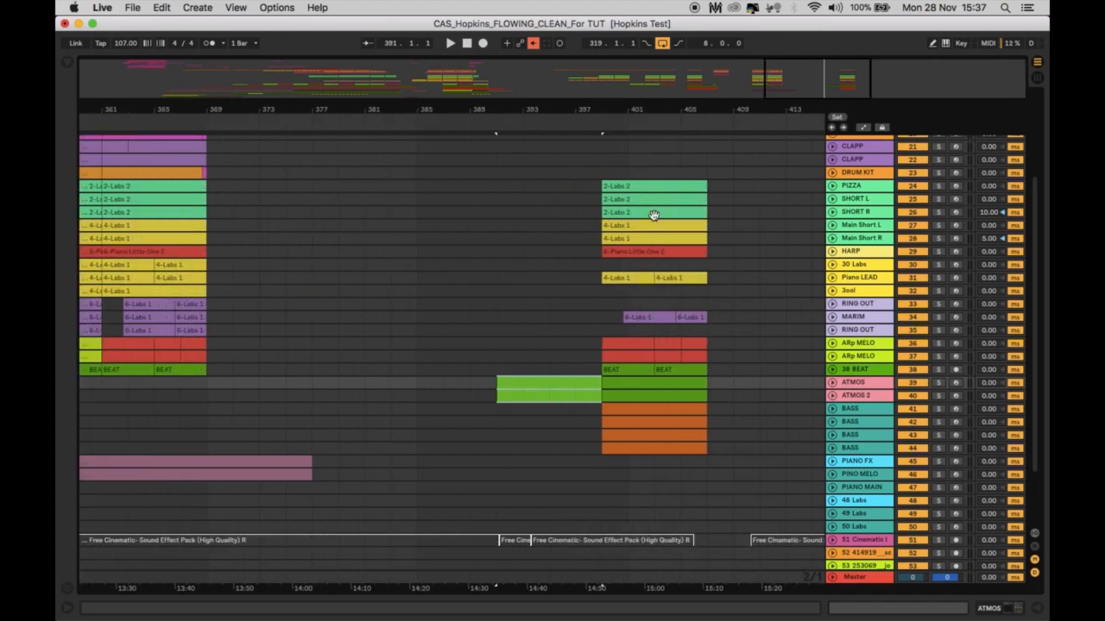
click(832, 384)
drag(499, 387, 542, 388)
key(space)
Step: Extend the two ARp MELO parts with clips at bars 397–399, ahead of the copied section
click(619, 356)
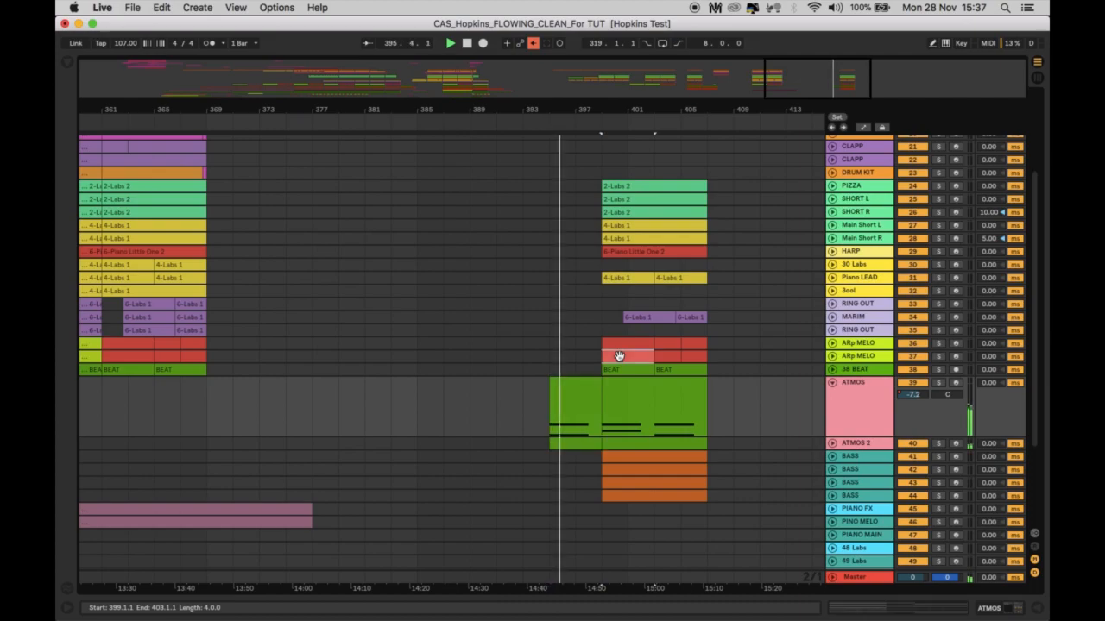
mouse_move(604, 336)
mouse_down()
mouse_move(622, 357)
mouse_move(592, 343)
mouse_up()
key(super+e)
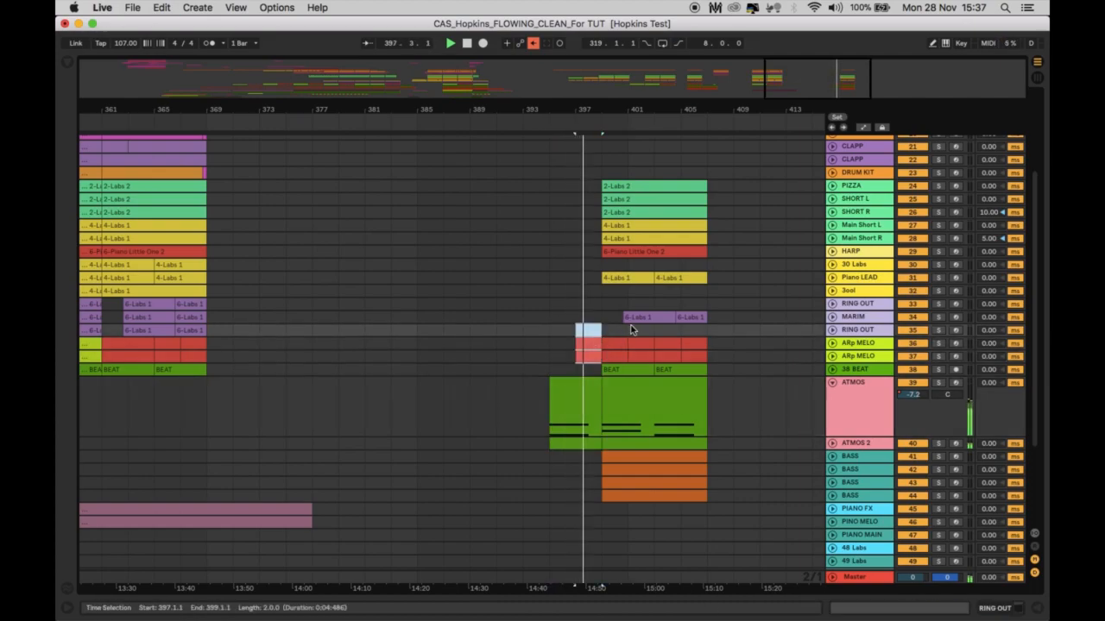
Step: Copy the last MARIM clip to the start of the MARIM part so it begins just before bar 399
click(691, 318)
drag(691, 318, 608, 317)
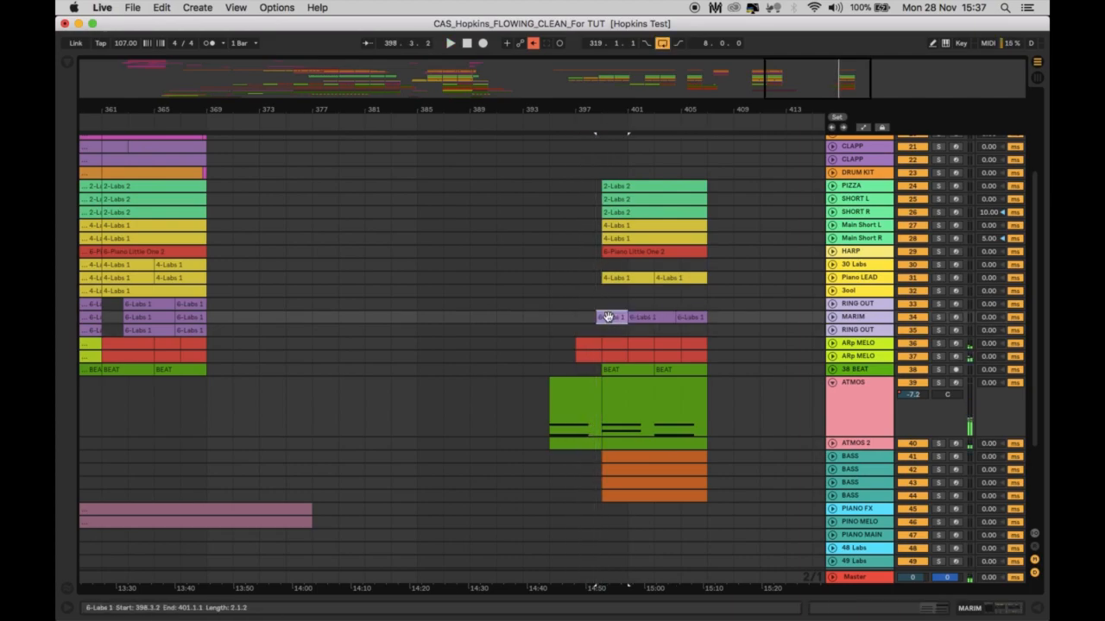
click(549, 317)
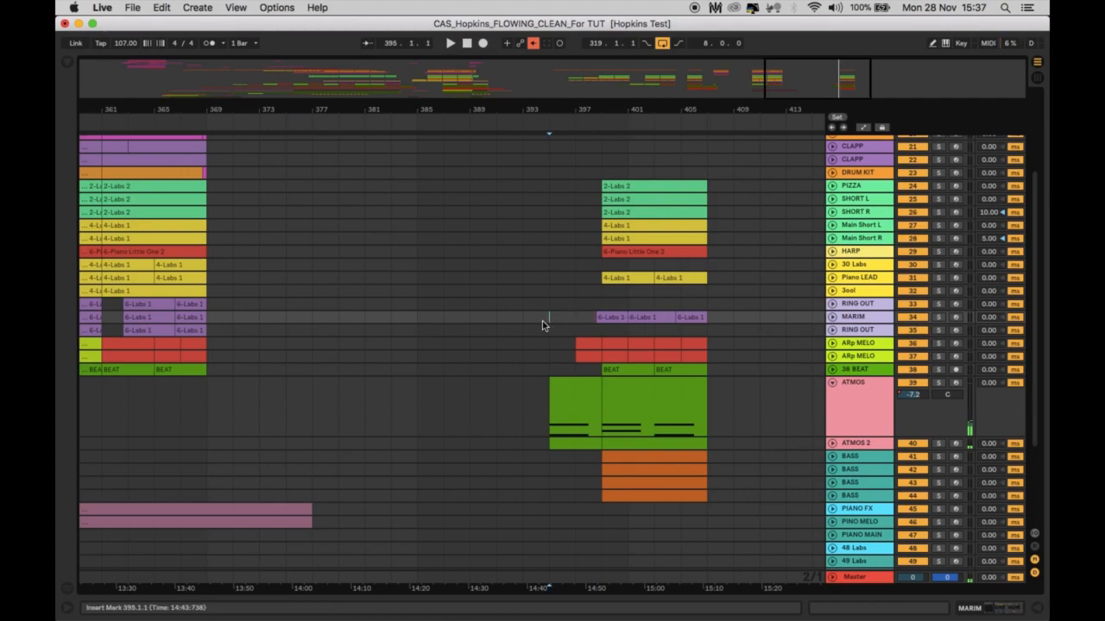
Step: Duplicate the section at bars 399–407, from the PIZZA track down to the lowest BASS track, into bars 407–415
click(614, 183)
shift+click(681, 495)
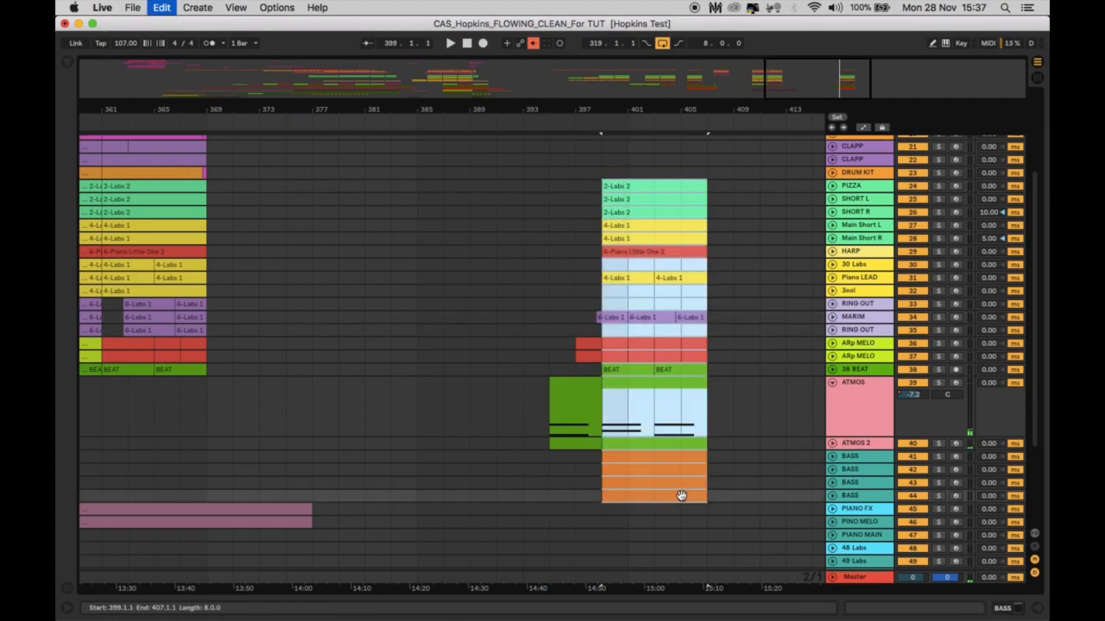
key(super+d)
Step: Delete the four BASS clips at bars 399–407
click(604, 496)
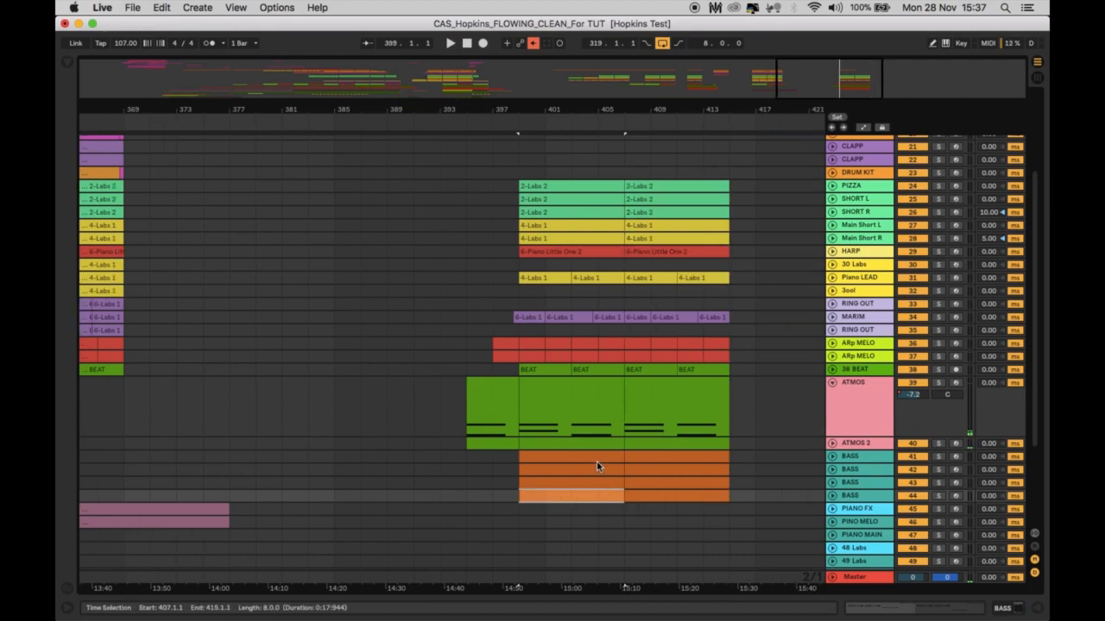
shift+click(596, 461)
key(Delete)
Step: Delete the two BEAT clips at bars 399–407 and unfold the 38 BEAT track
click(596, 370)
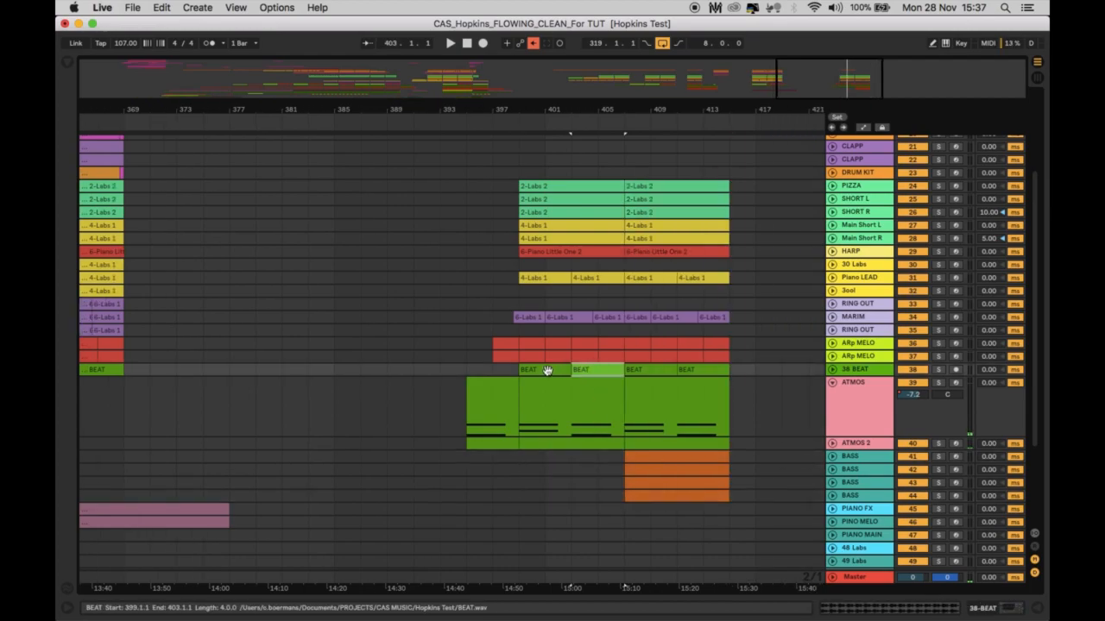
shift+click(547, 369)
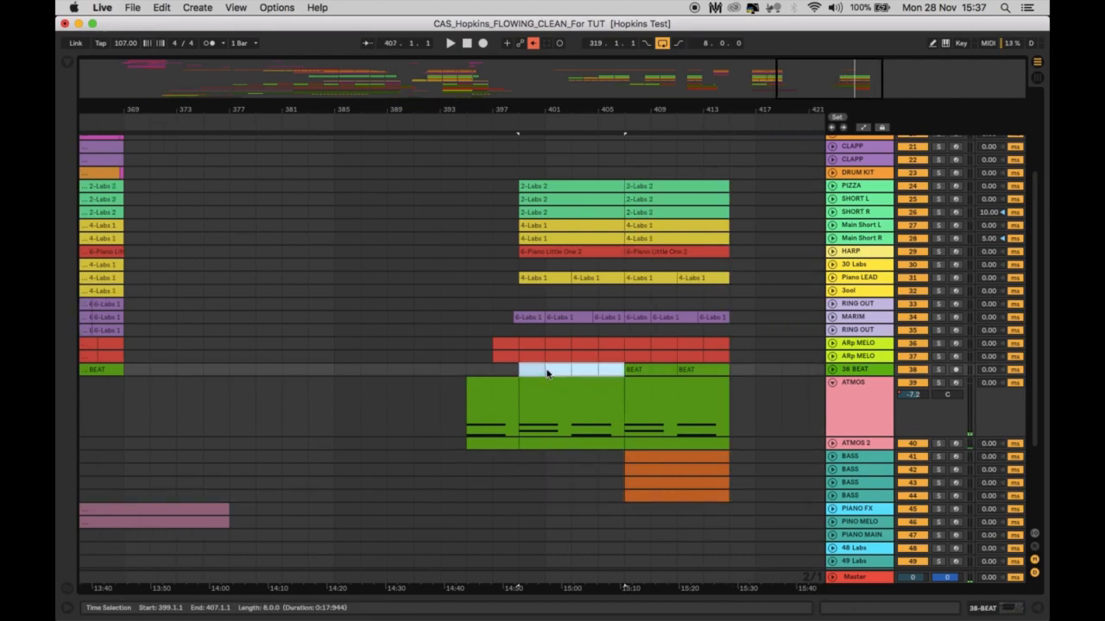
click(831, 369)
Step: Clear the volume automation of the 38 BEAT track and open the track's Auto Filter device
click(901, 389)
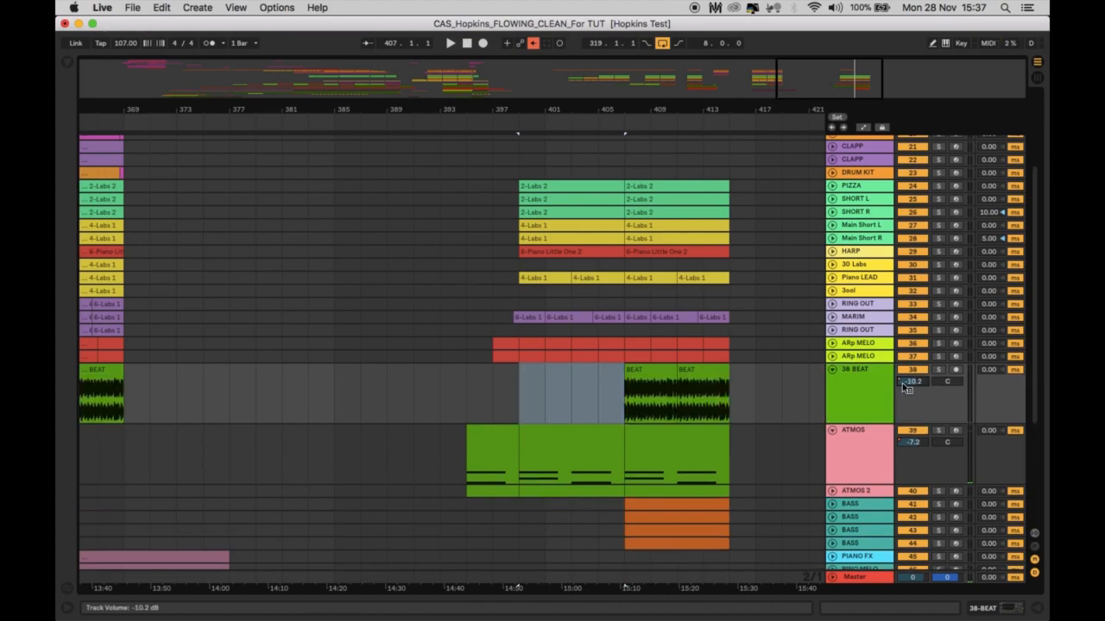
right_click(903, 386)
click(933, 442)
click(901, 386)
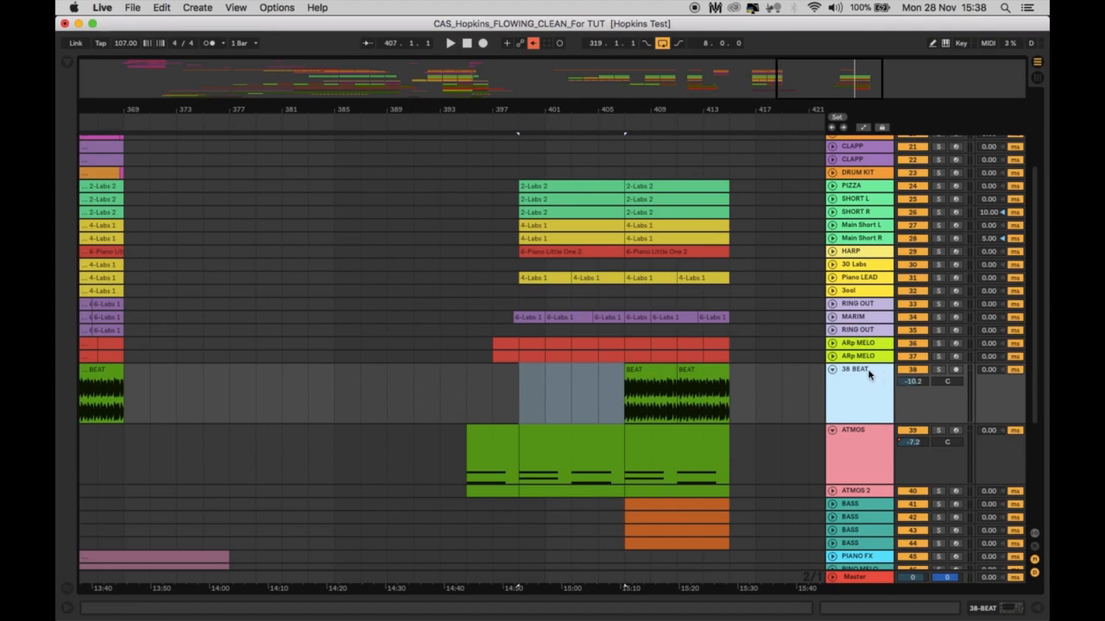
double_click(868, 372)
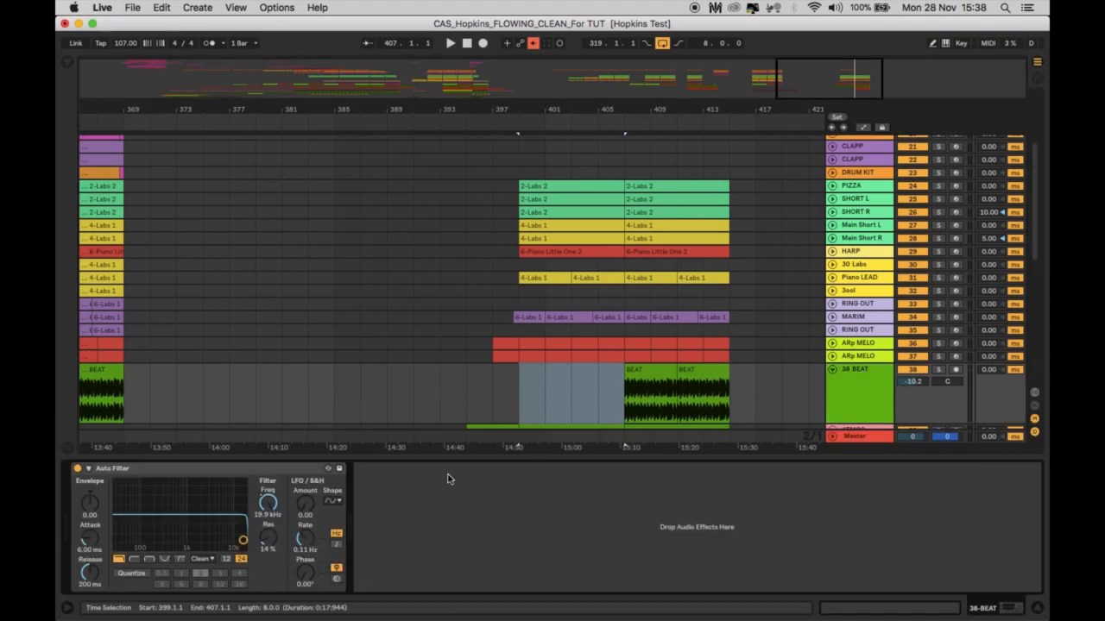
right_click(268, 502)
click(282, 524)
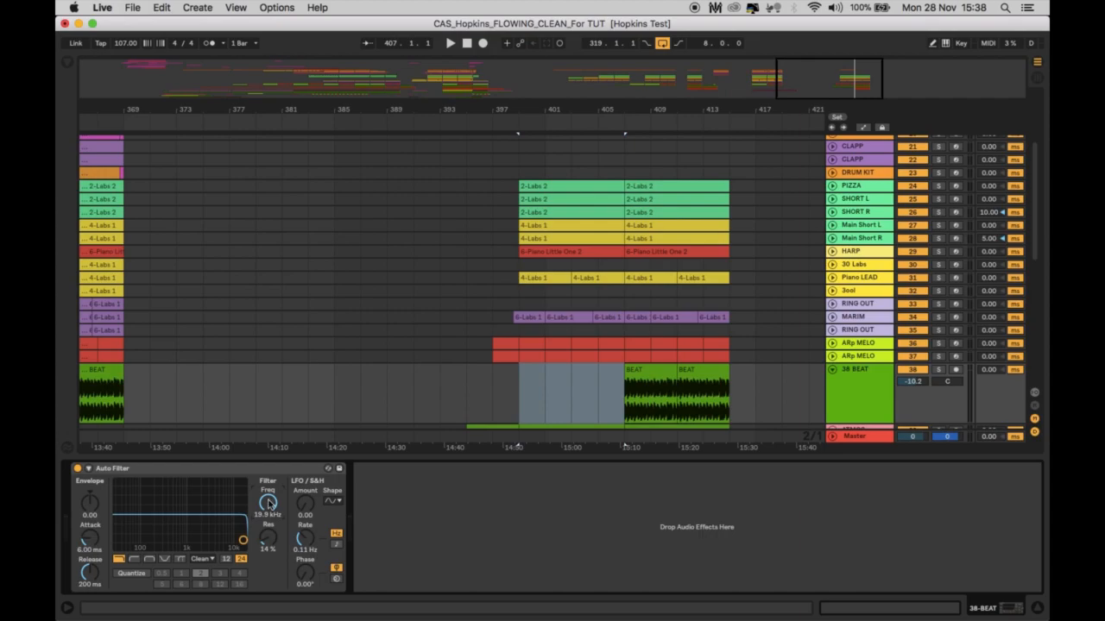
Step: Place a BEAT clip at bars 403–407 and reset the track's Auto Filter resonance to 0.0 %
drag(649, 373, 595, 373)
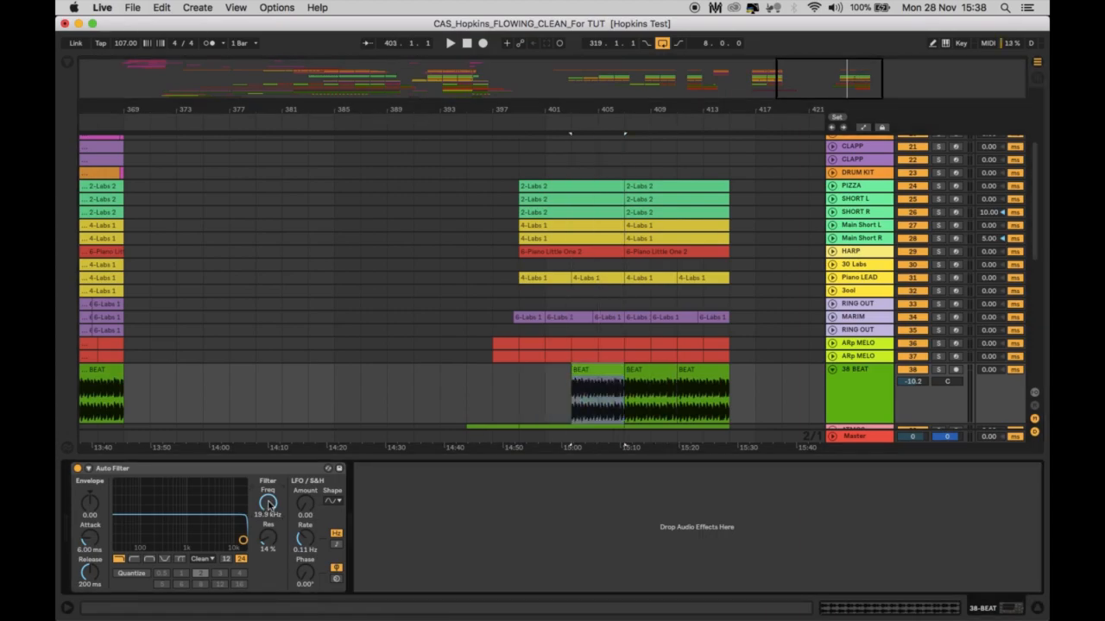
click(863, 127)
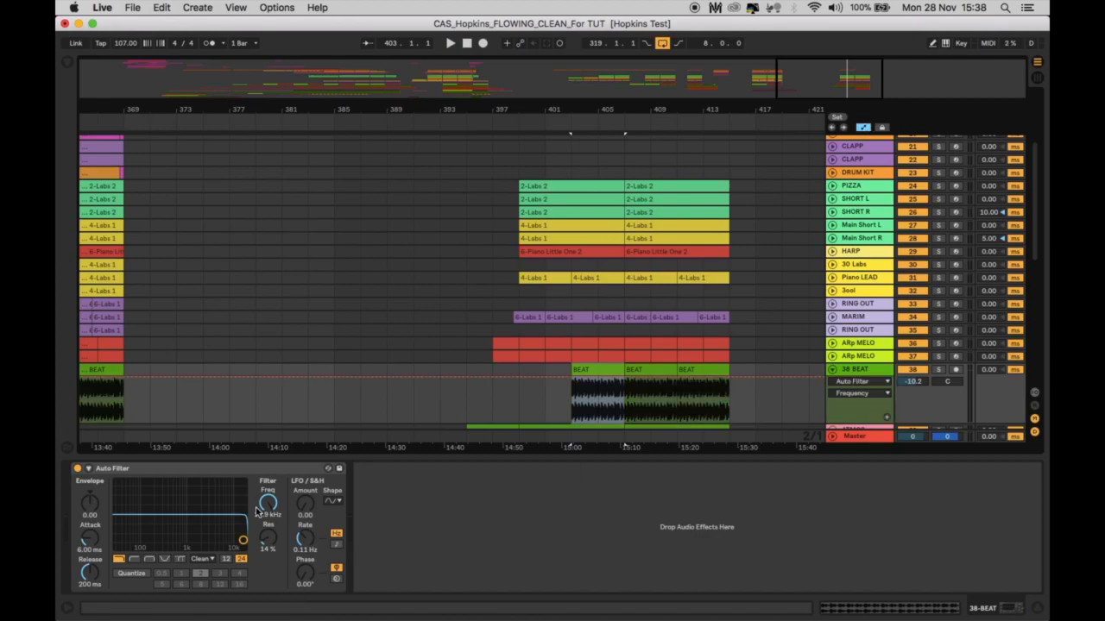
click(269, 542)
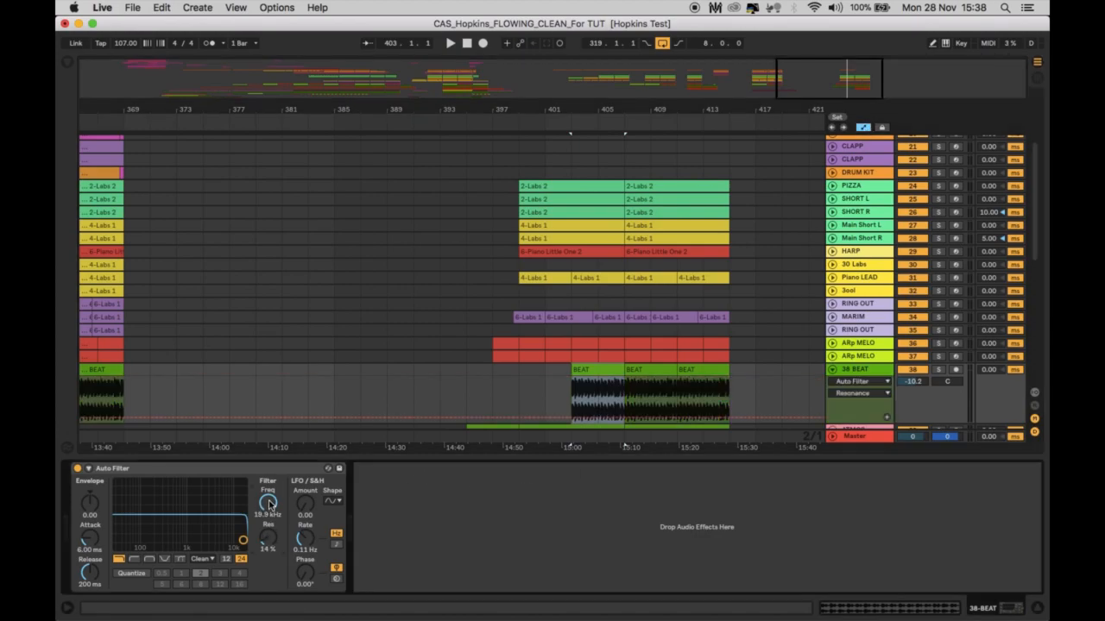
double_click(267, 540)
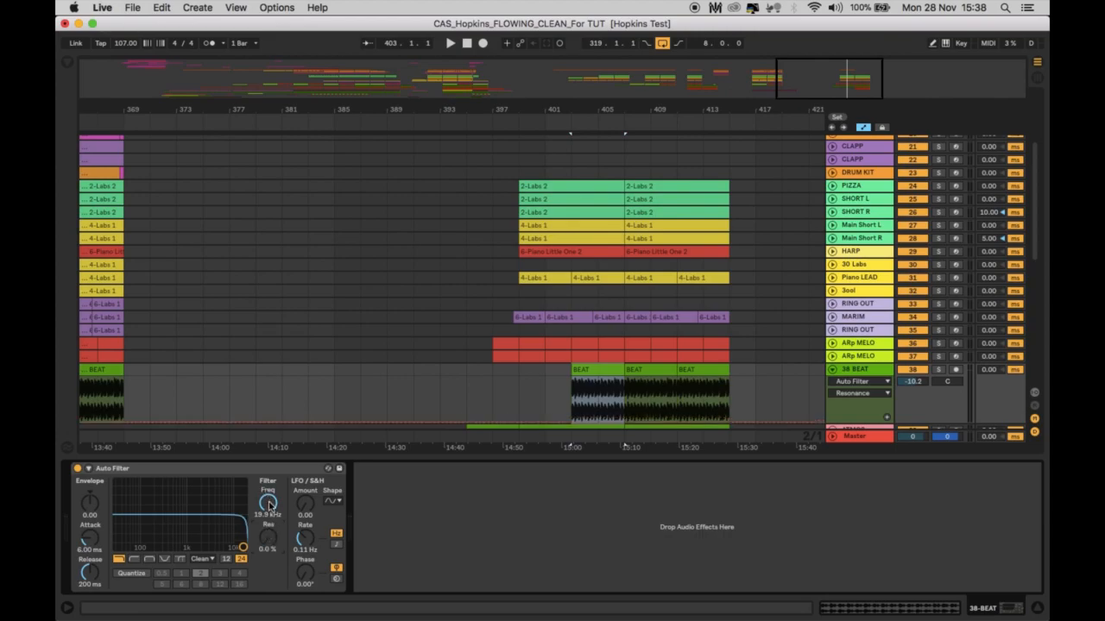
Step: Automate the BEAT track's Auto Filter frequency to rise from about 331 Hz at bar 403 to 19.9 kHz at bar 407
click(268, 505)
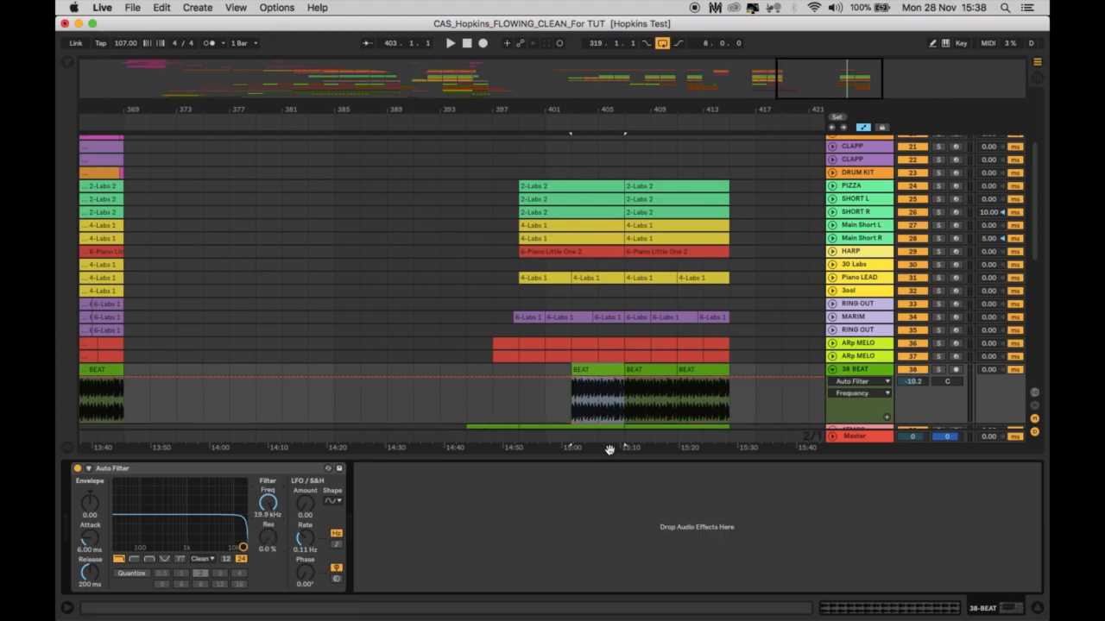
click(626, 379)
drag(571, 379, 571, 406)
click(576, 377)
Step: Audition the BEAT filter sweep in solo, lower its starting frequency at bar 403 slightly, and hide the device view
key(space)
click(939, 370)
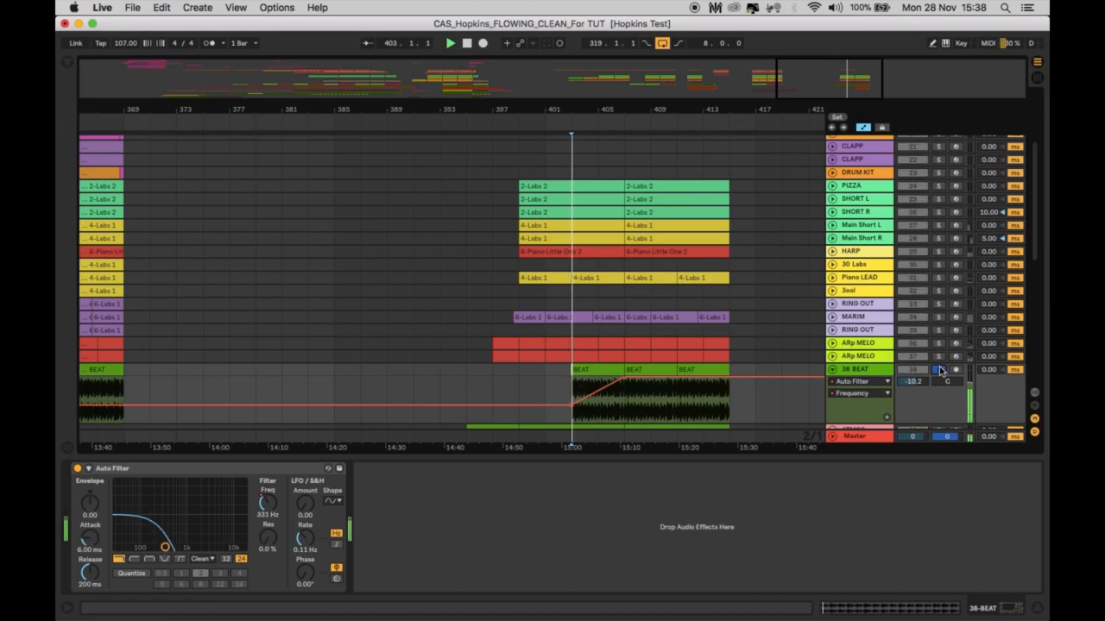
drag(572, 406, 572, 410)
click(942, 372)
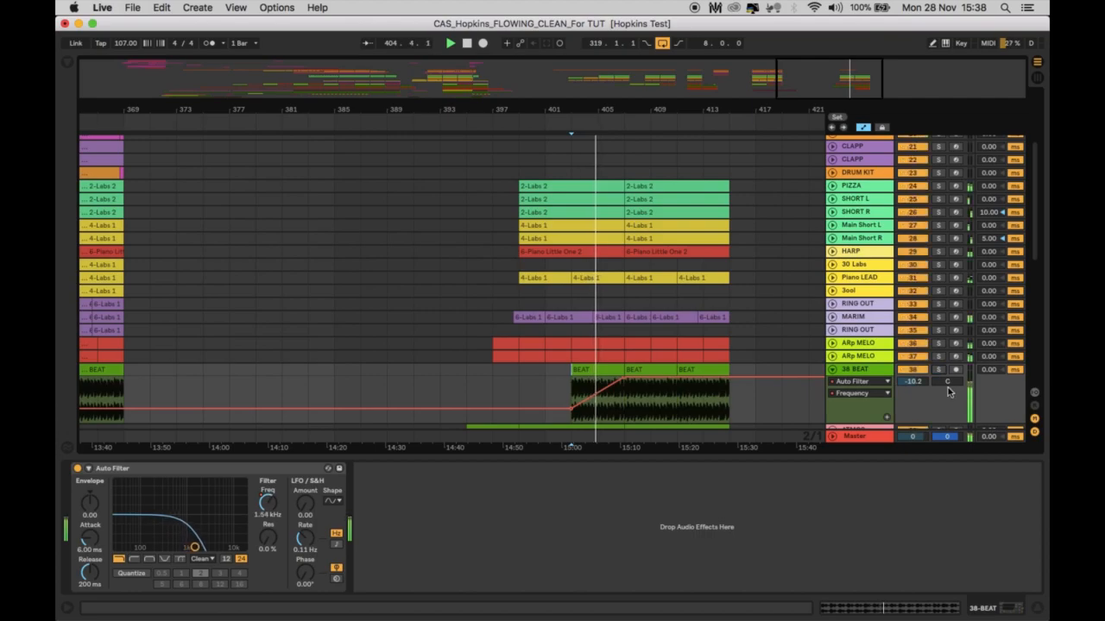
click(1035, 609)
click(463, 385)
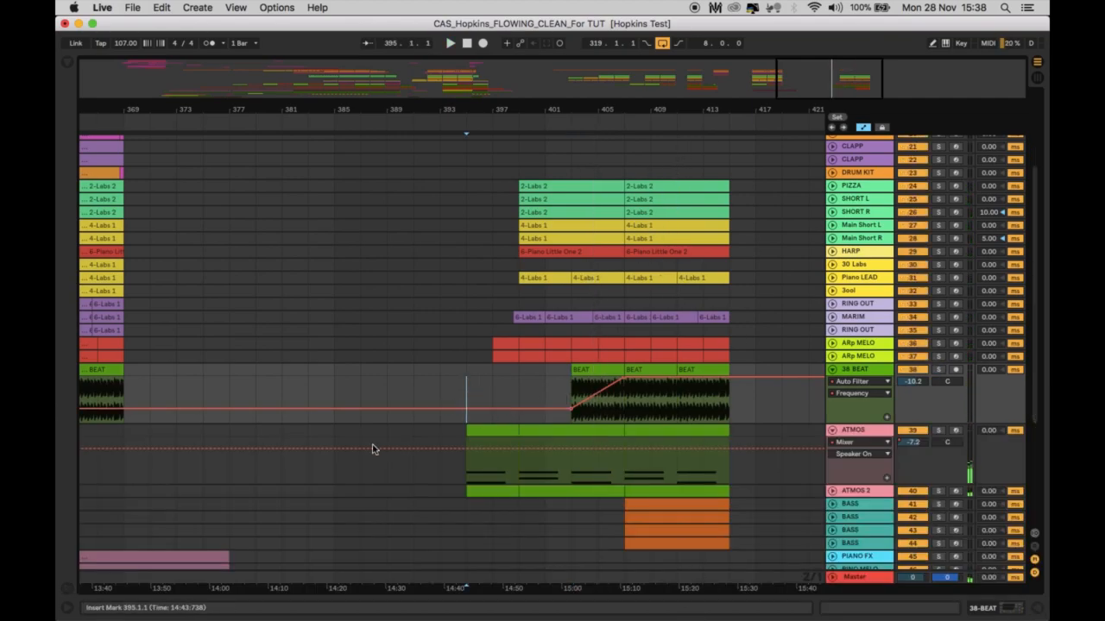
Step: Trim the start of the PIZZA, SHORT L and SHORT R clips at bar 399 to bar 401
click(537, 185)
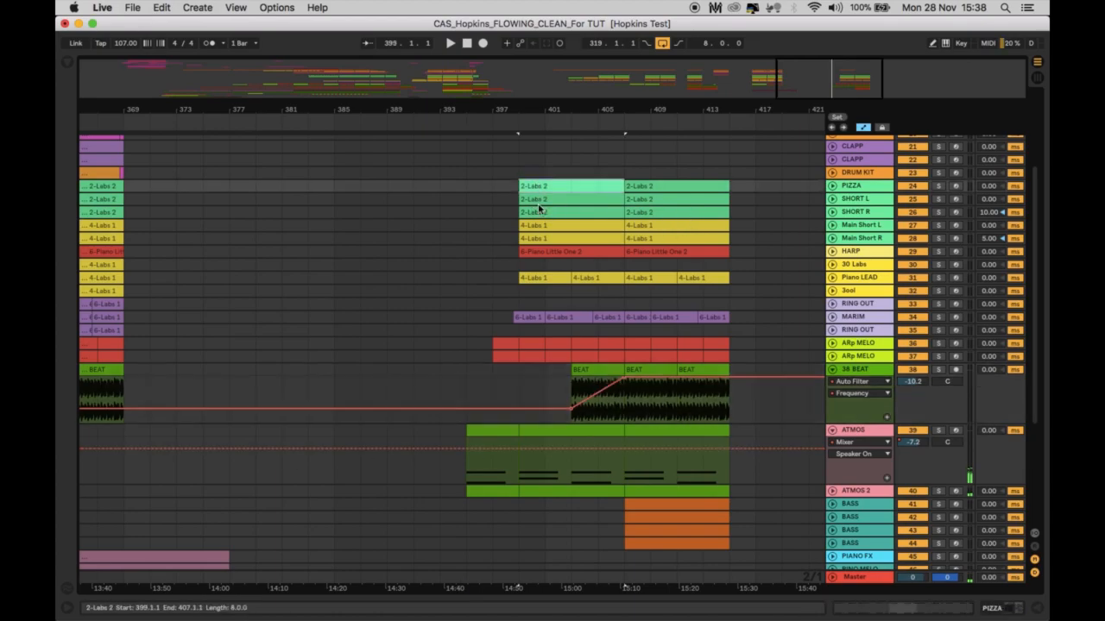
mouse_move(521, 211)
mouse_down()
mouse_move(546, 212)
mouse_move(524, 184)
mouse_move(546, 185)
mouse_up()
click(521, 198)
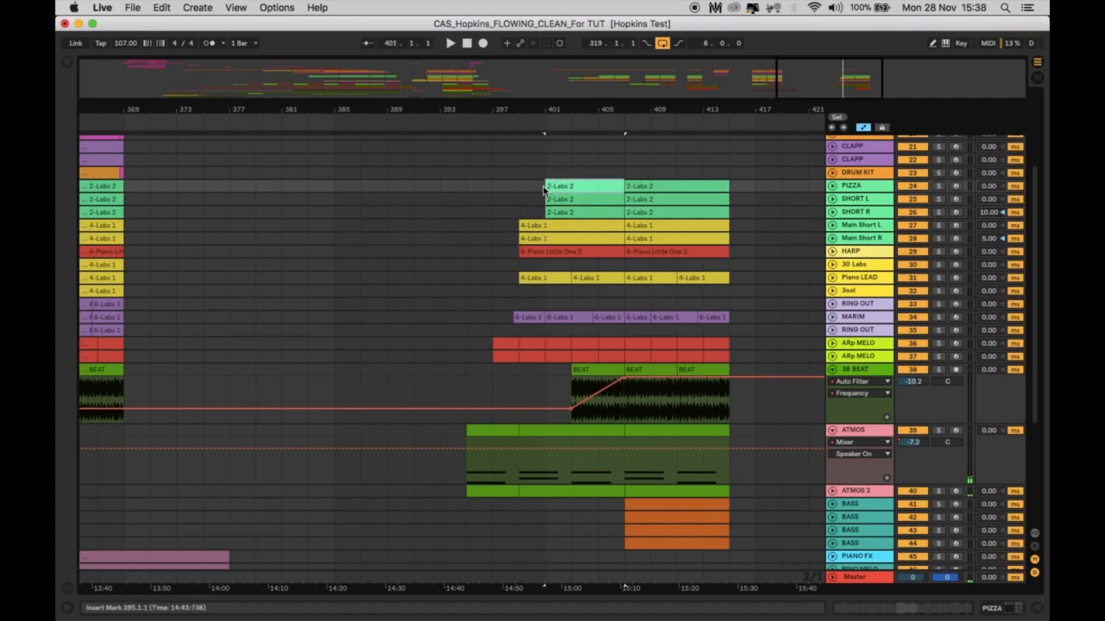
Step: Play the build-up from bar 395 and fold the 38 BEAT and ATMOS tracks
click(466, 317)
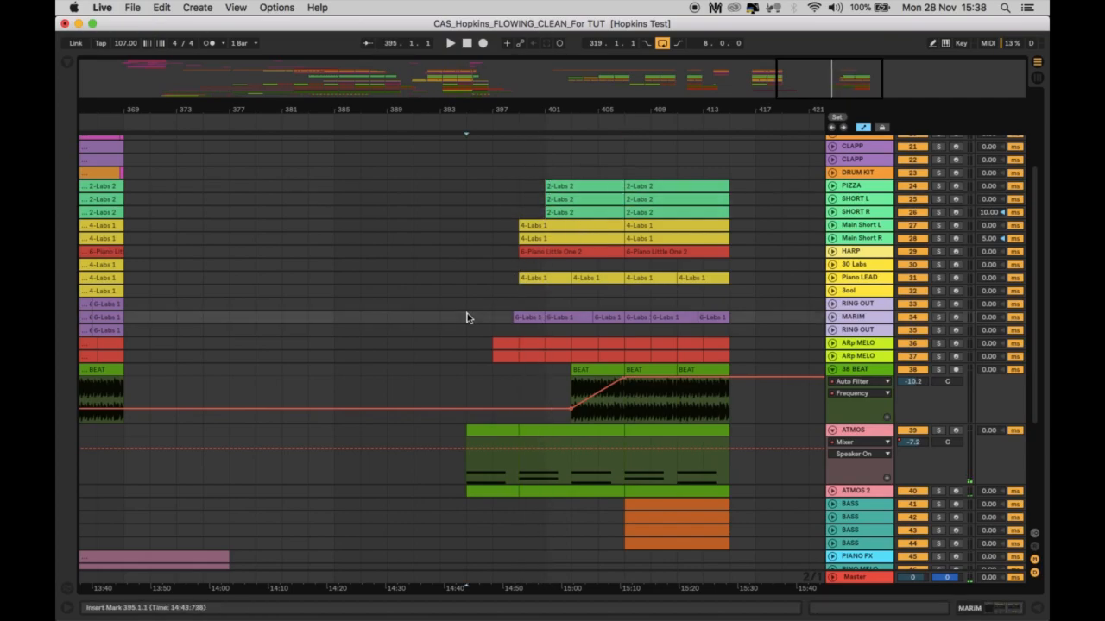
key(space)
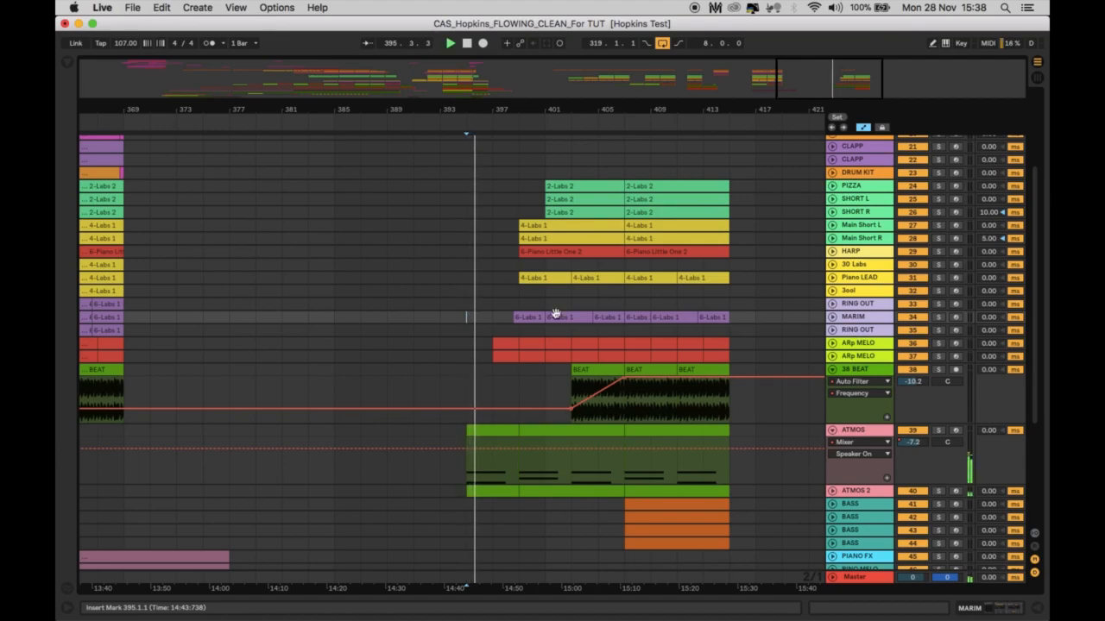
click(832, 370)
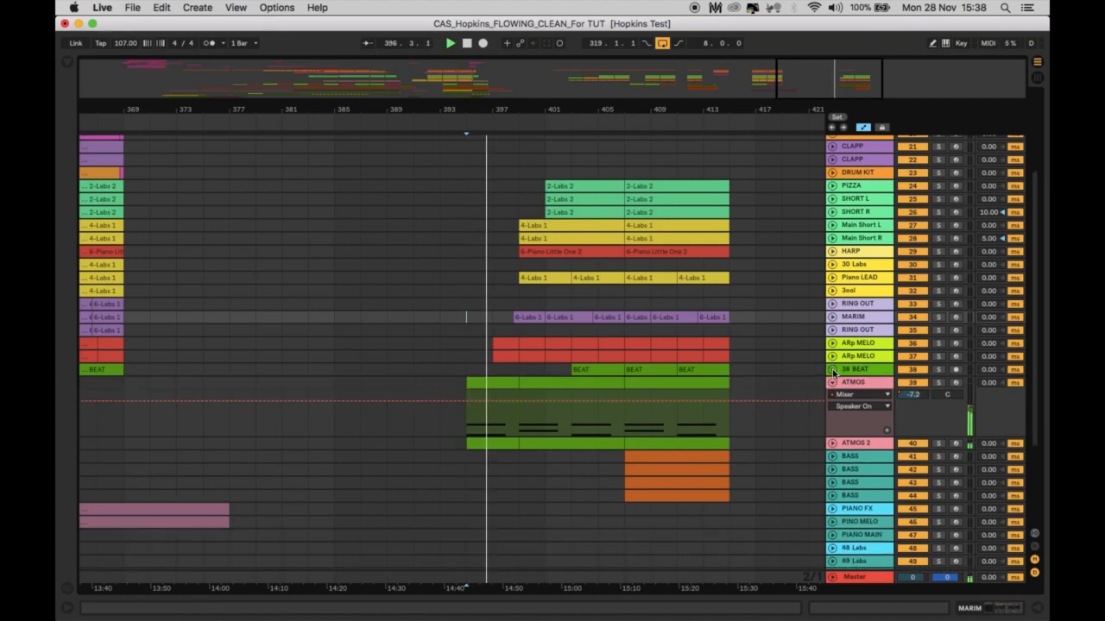
click(832, 383)
click(792, 354)
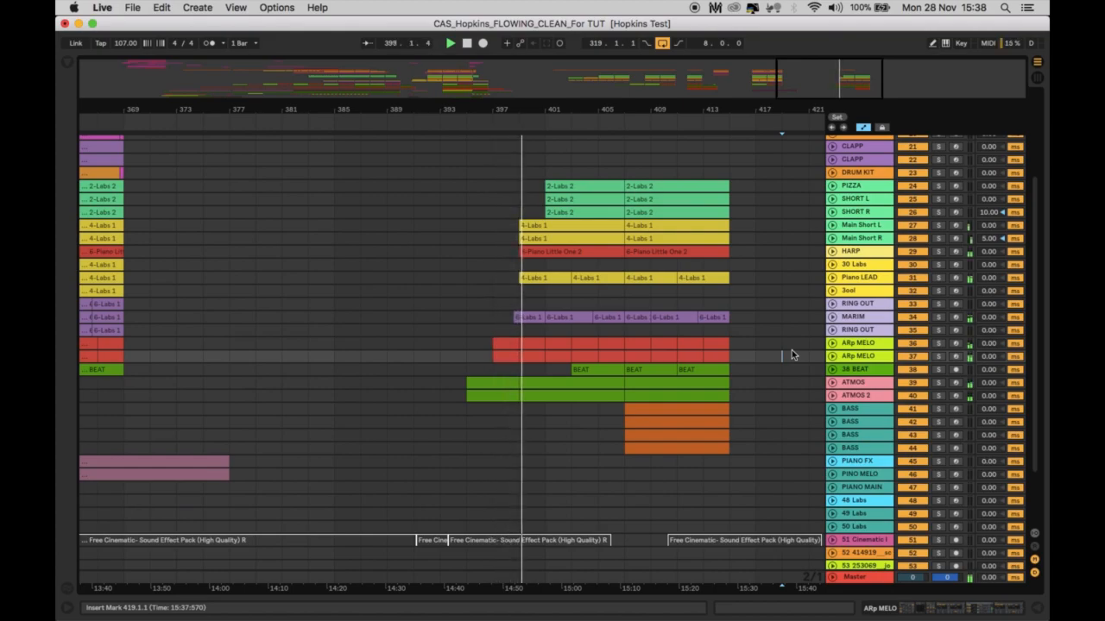
Step: Move the 808 Core Kit clip from bar 399 to bar 407
scroll(791, 353, up, 5)
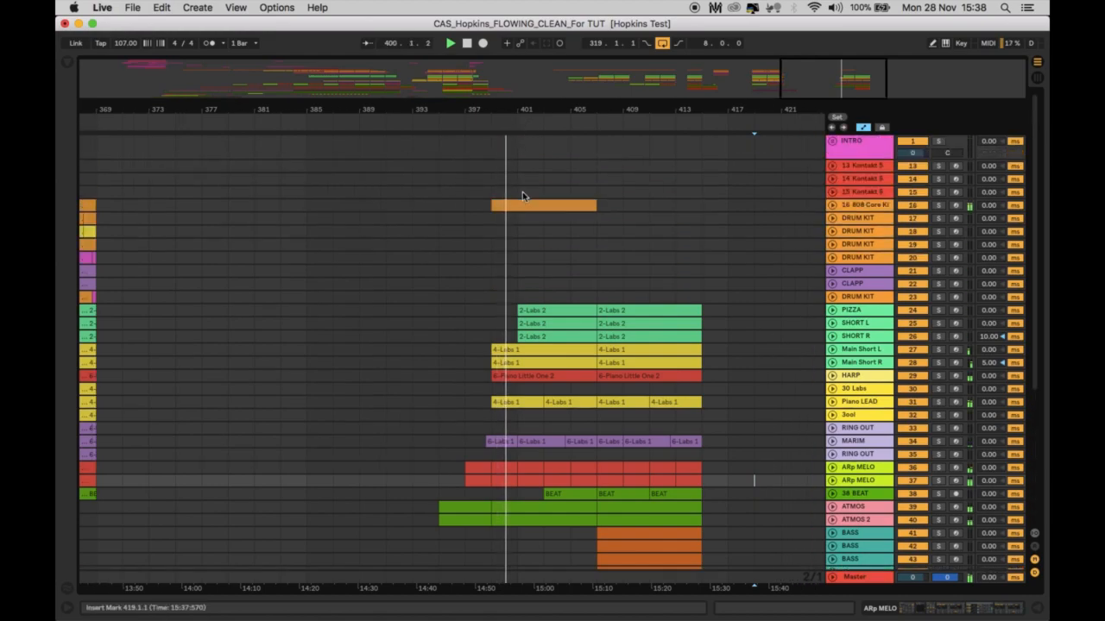
drag(514, 202, 613, 202)
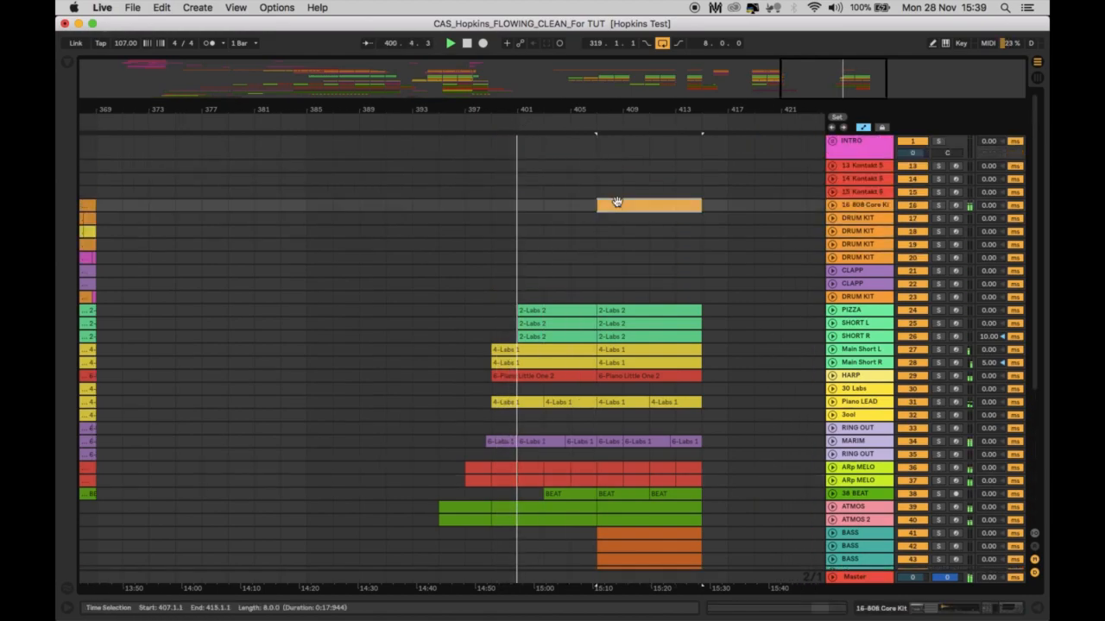
Step: Delete the PIZZA, SHORT L and SHORT R material before bar 405 and listen to the arrangement through bar 415
scroll(719, 247, down, 3)
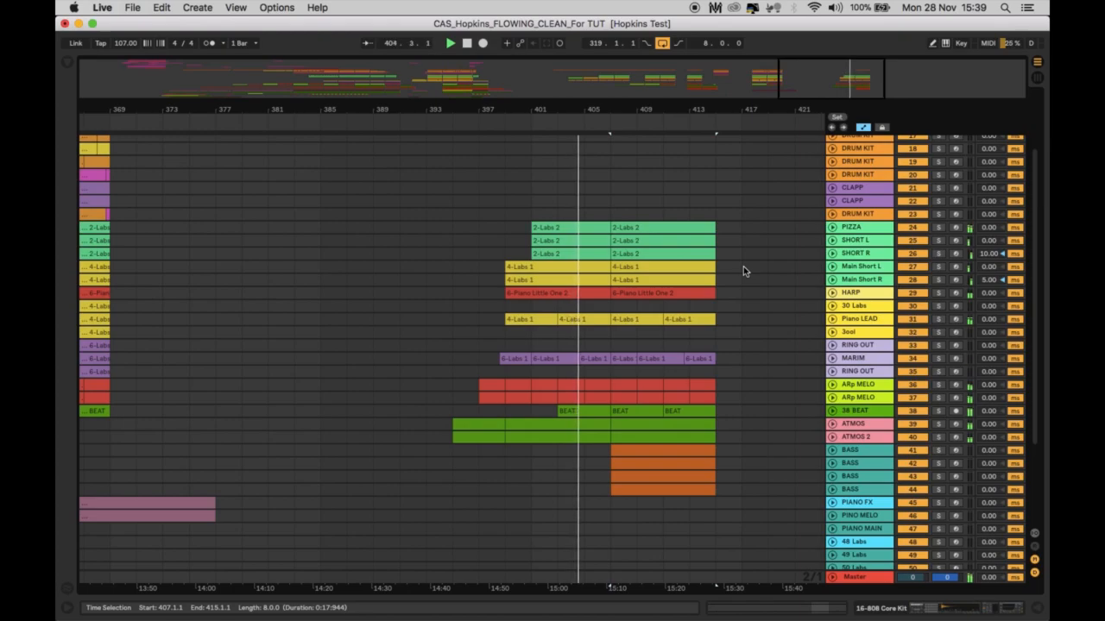
click(507, 228)
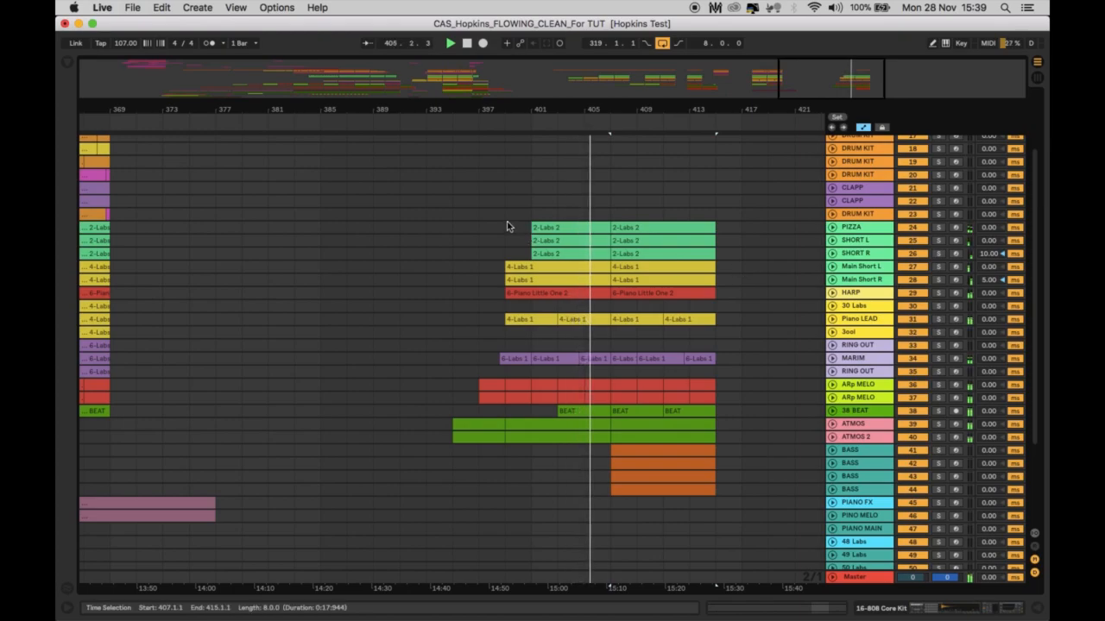
drag(555, 240, 584, 254)
key(Delete)
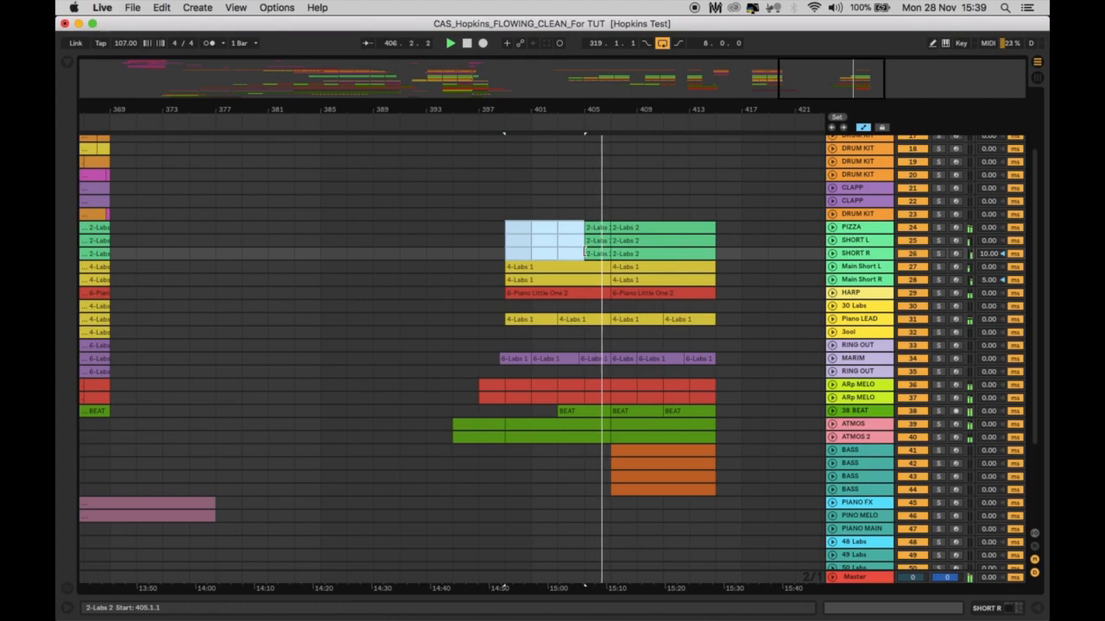
click(557, 243)
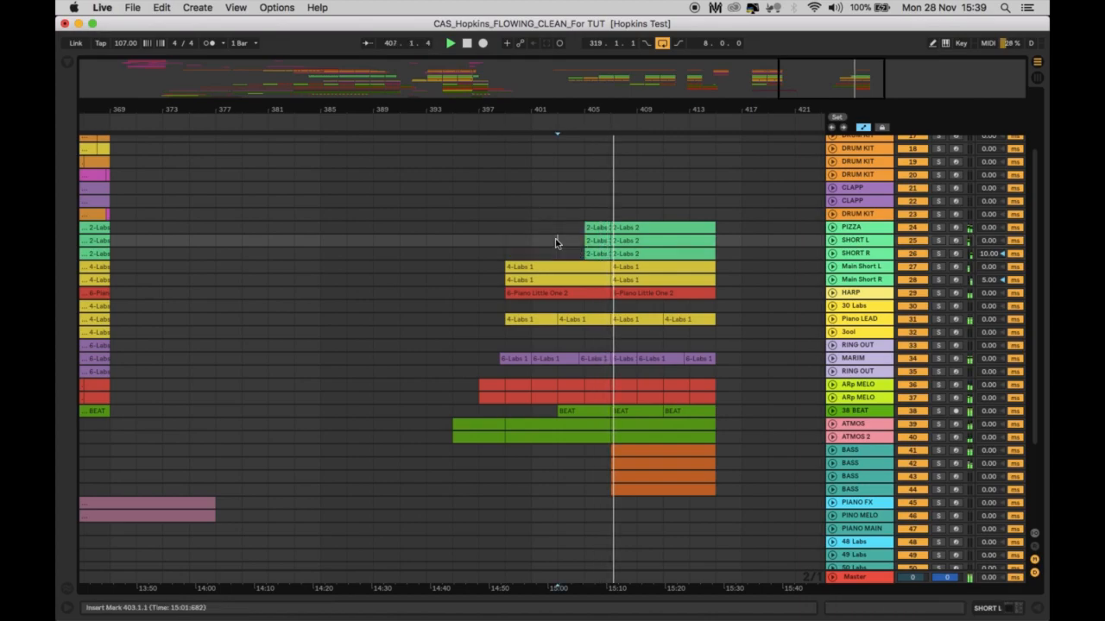
scroll(555, 242, up, 5)
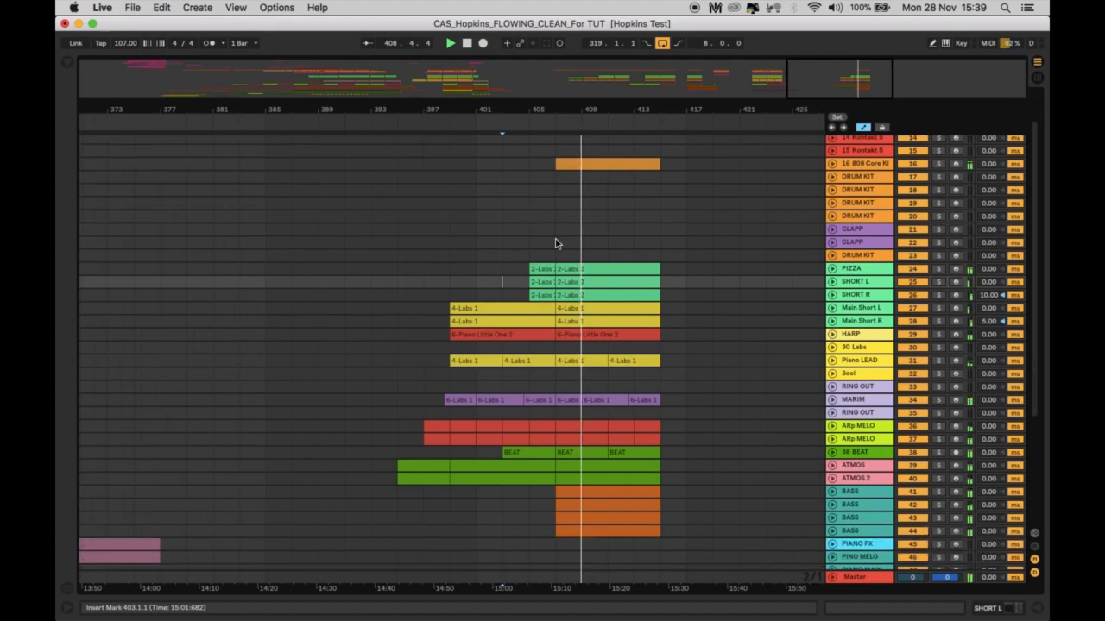
scroll(555, 242, down, 5)
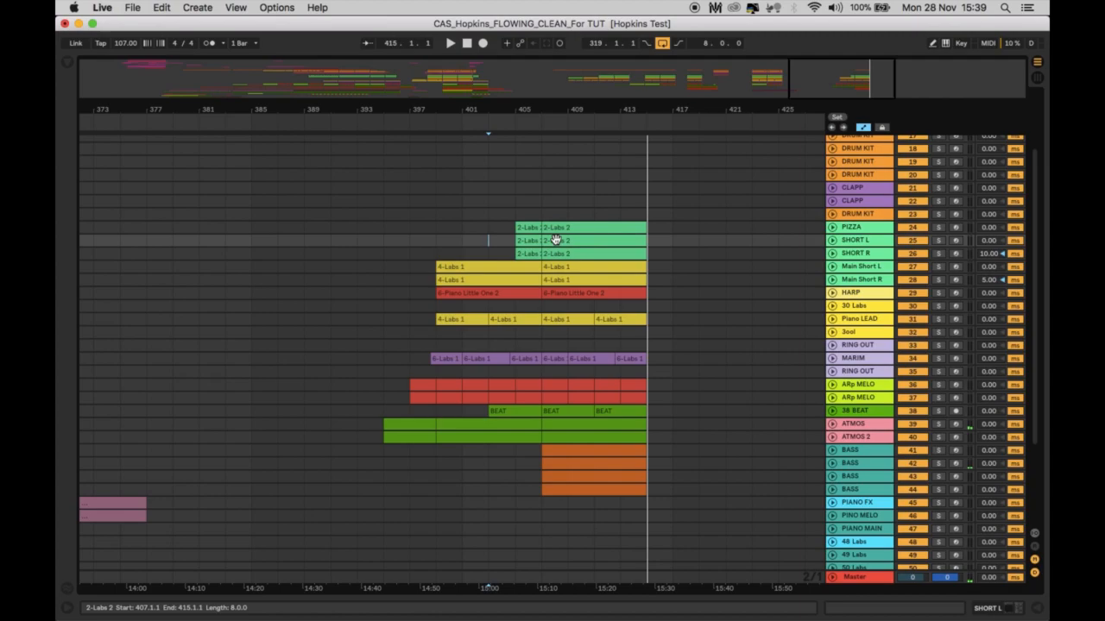
Step: Look over the whole arrangement from the intro to the build-up before bar 407, including the lower tracks
key(minus)
key(minus)
key(minus)
key(minus)
scroll(556, 240, left, 5)
scroll(556, 240, up, 3)
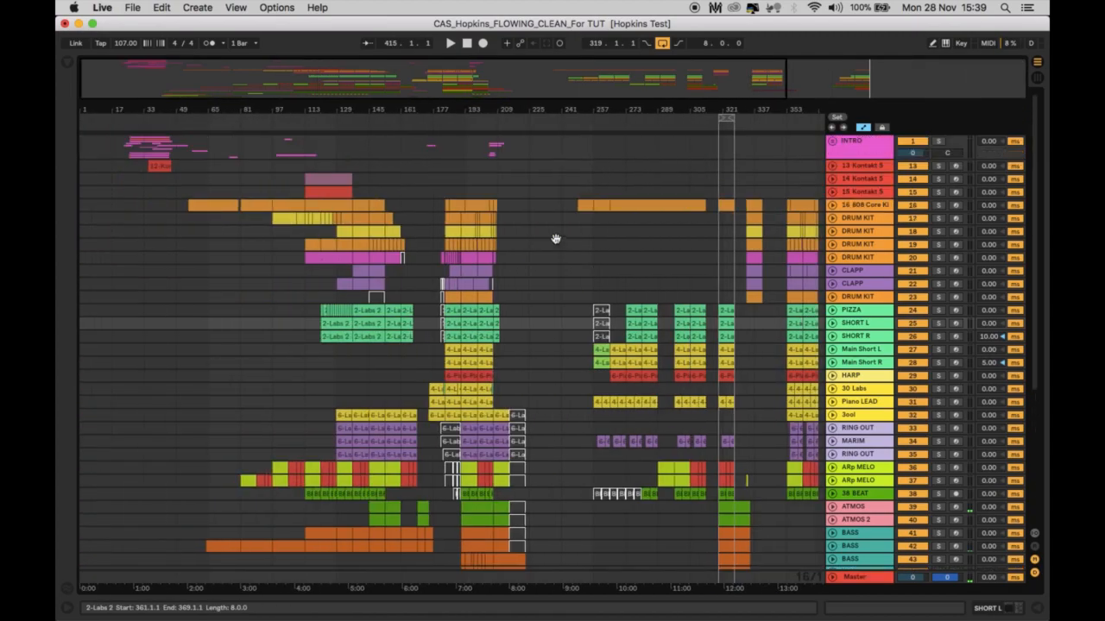
click(151, 181)
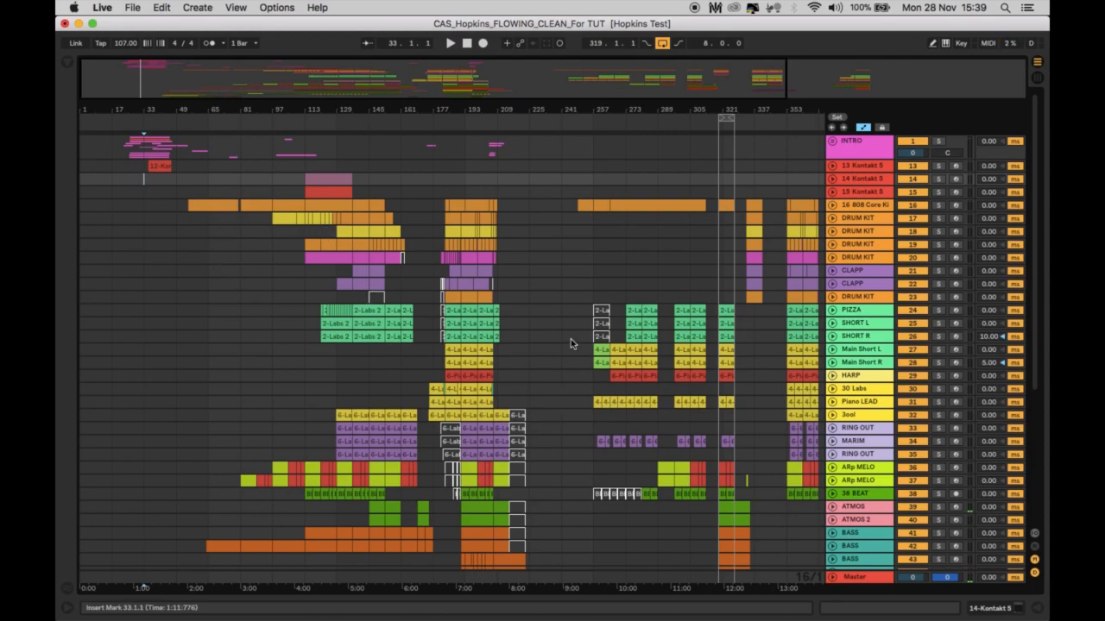
scroll(570, 341, down, 5)
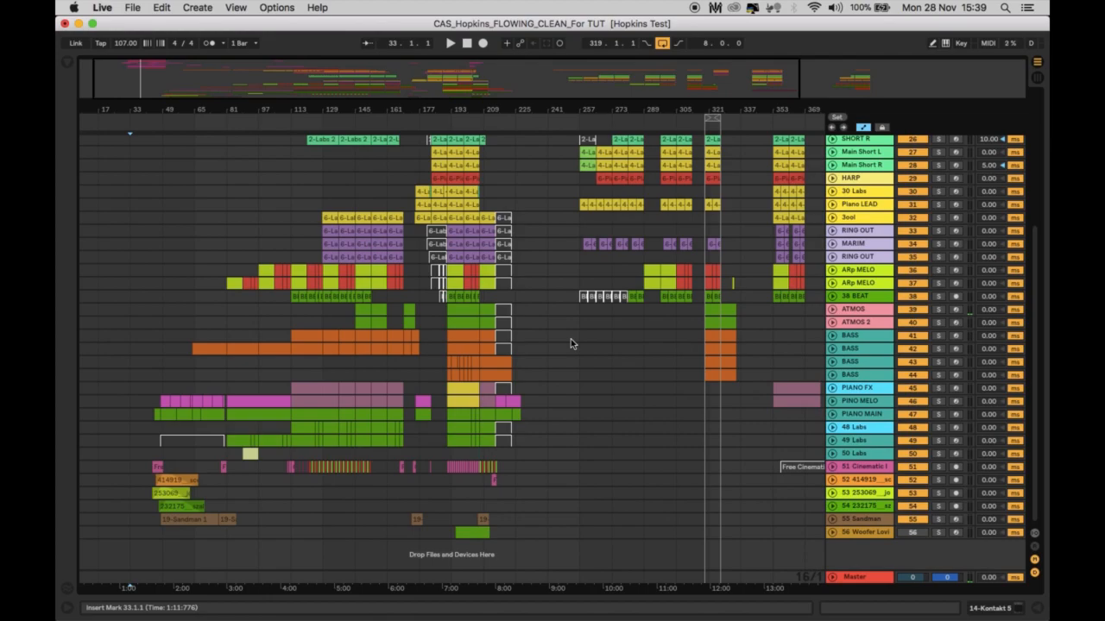
scroll(571, 338, up, 5)
scroll(570, 338, right, 5)
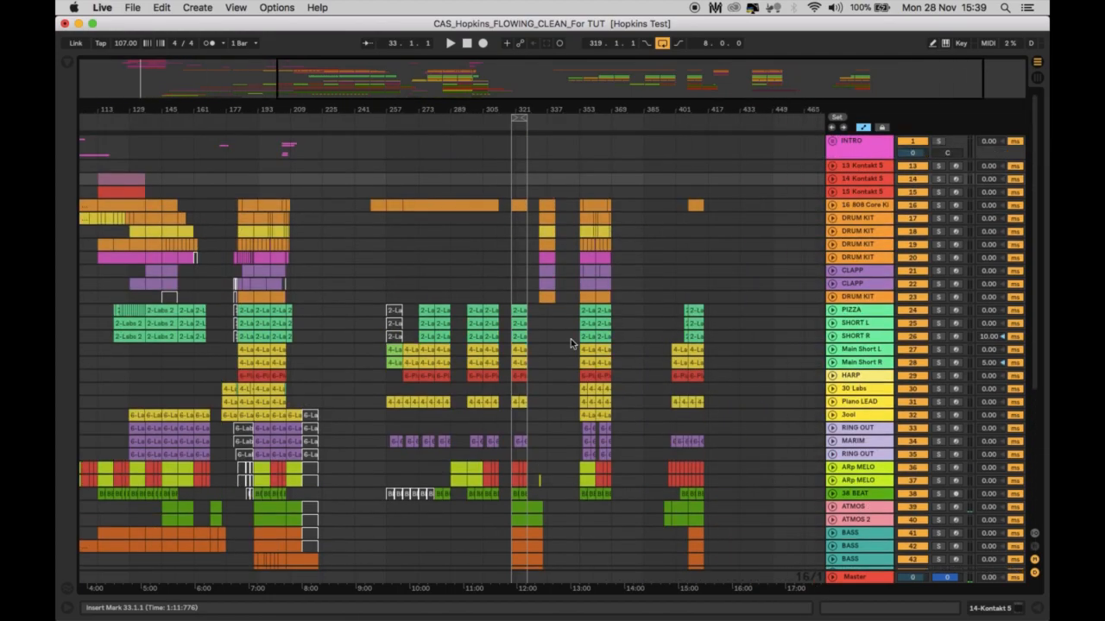
click(587, 253)
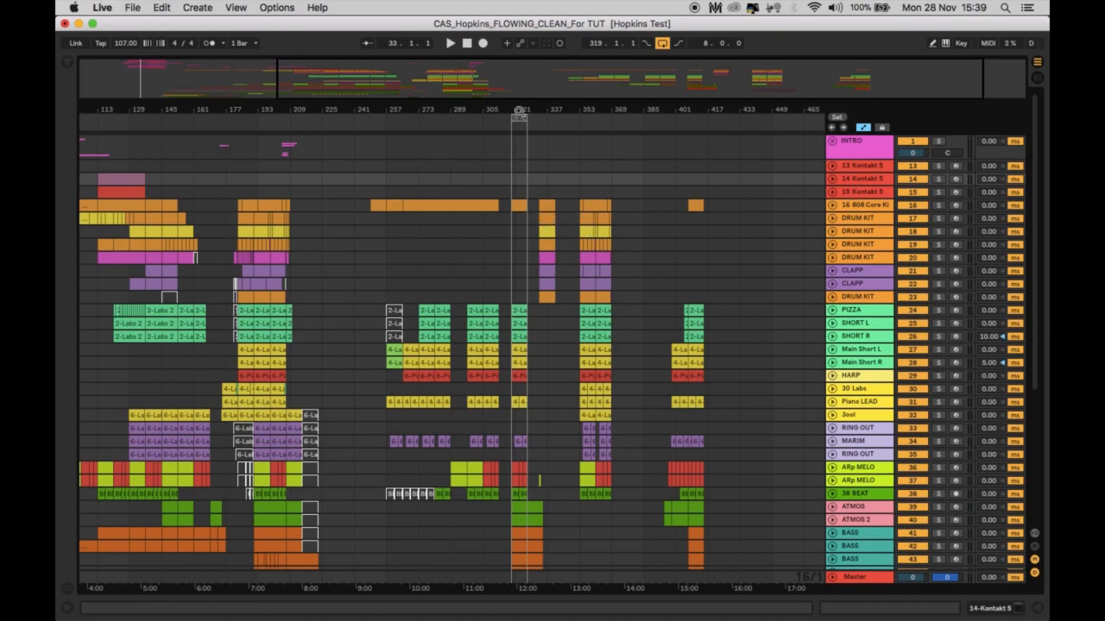
drag(519, 119, 522, 121)
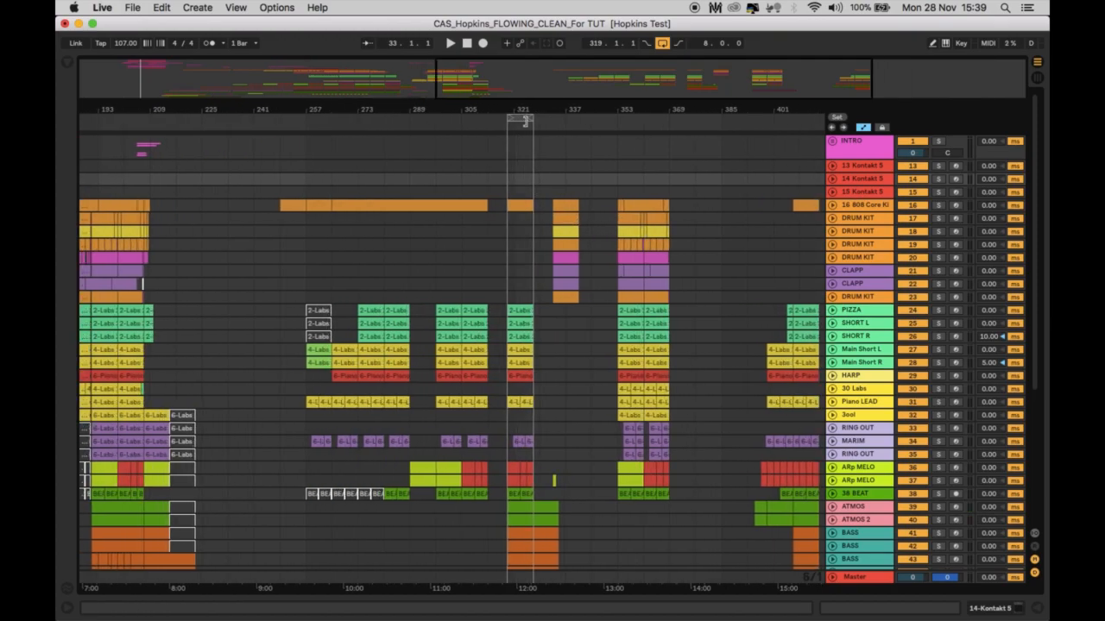
Step: Play the arrangement from the 808 Core Kit clip at bar 407 with the 38 BEAT track soloed
click(801, 207)
scroll(802, 207, right, 5)
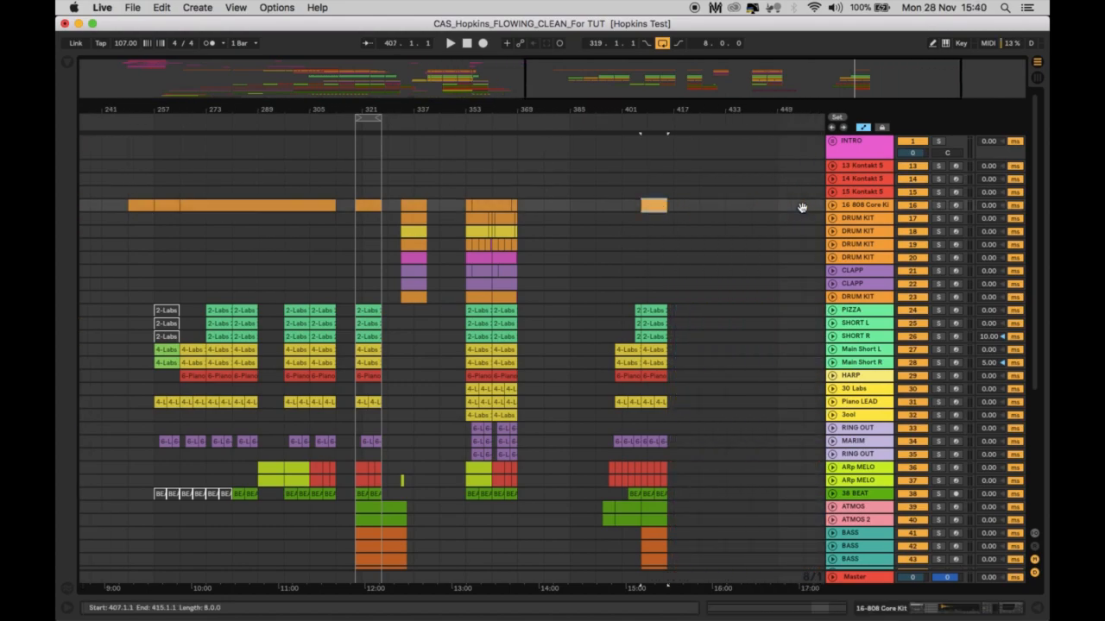
key(space)
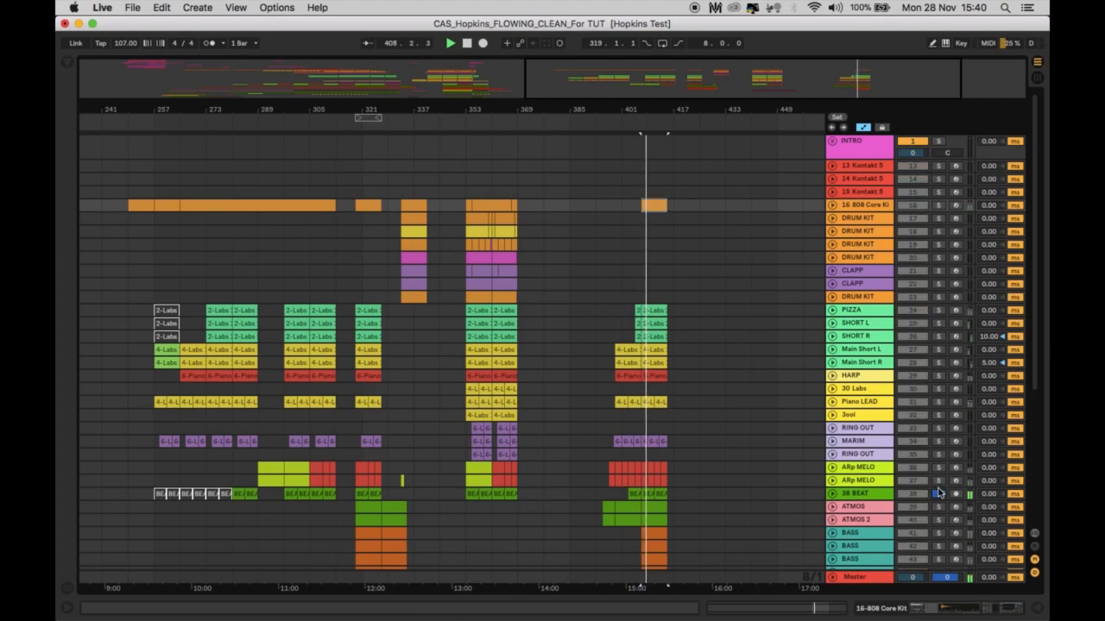
key(space)
Step: Select the drum and clap clips between bars 353 and 369 and set the loop to their 16 bars
click(479, 284)
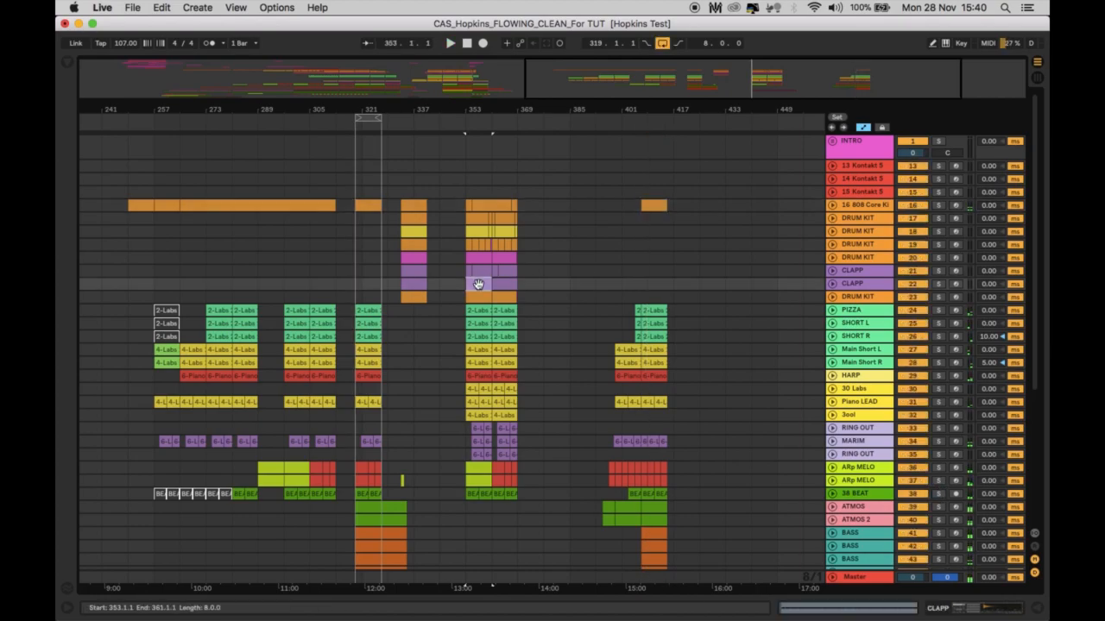
click(479, 297)
shift+click(513, 203)
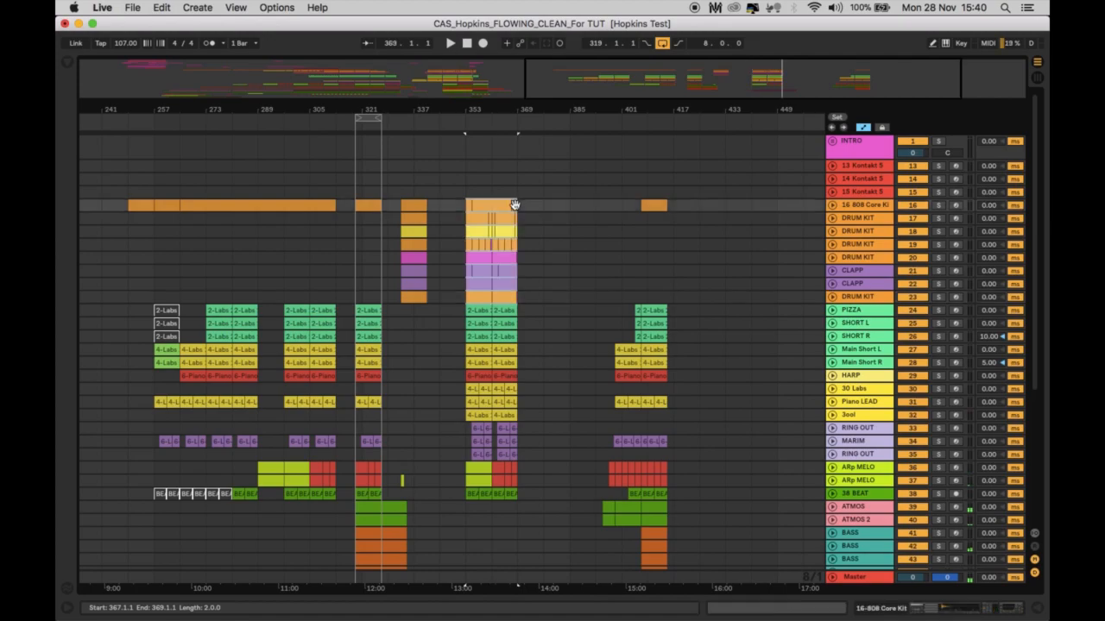
key(super+l)
Step: Solo the eight drum and clap tracks from 16 to 23 and play the loop from bar 353
click(877, 204)
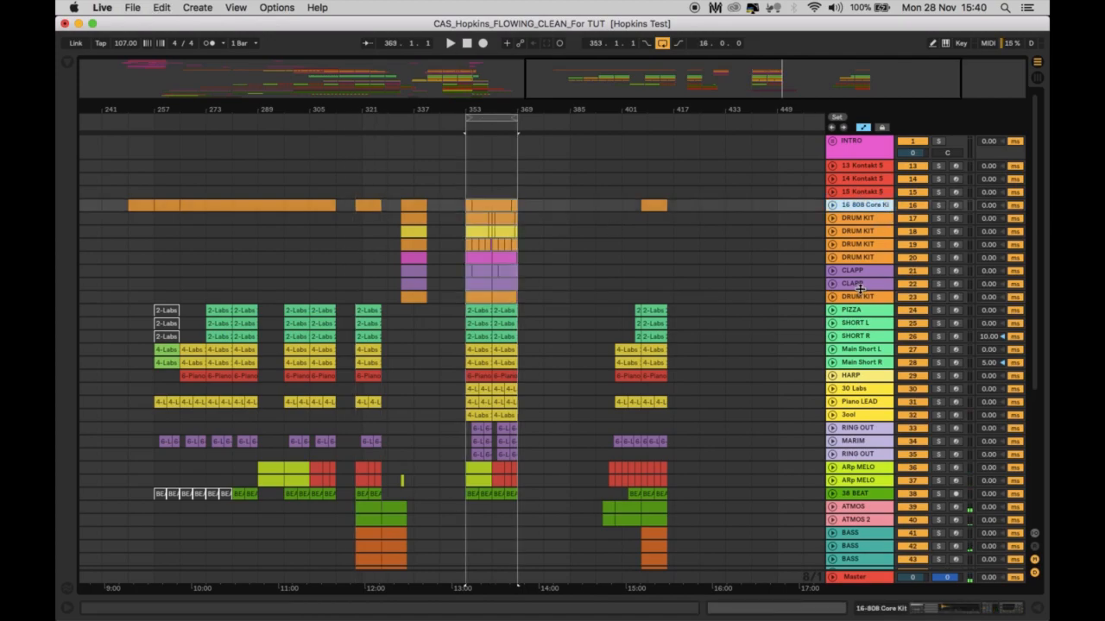
shift+click(859, 299)
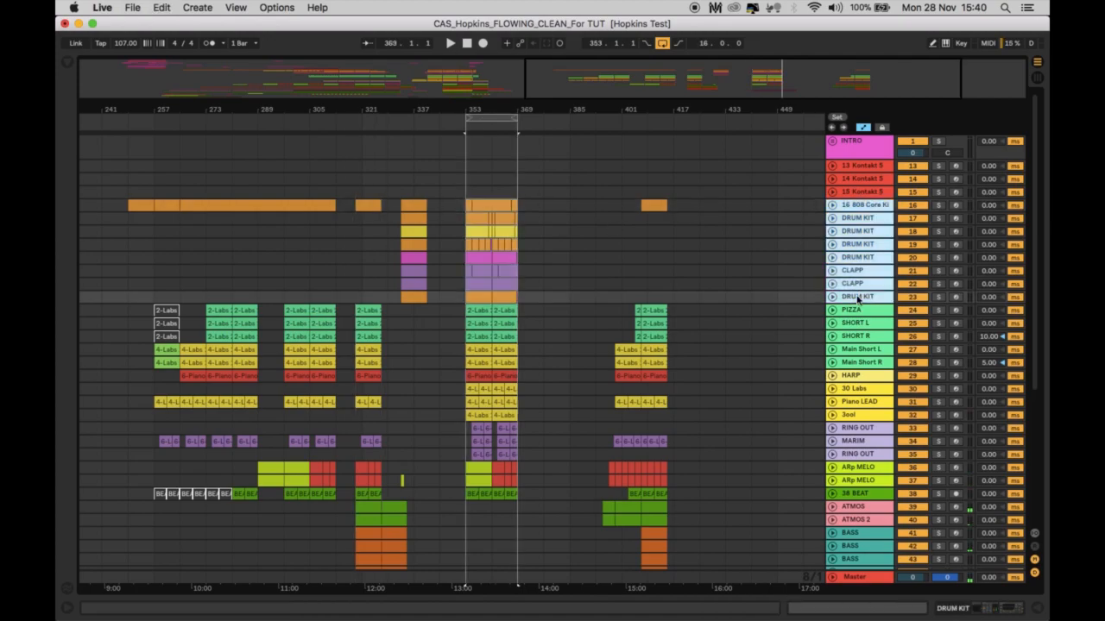
click(938, 297)
key(space)
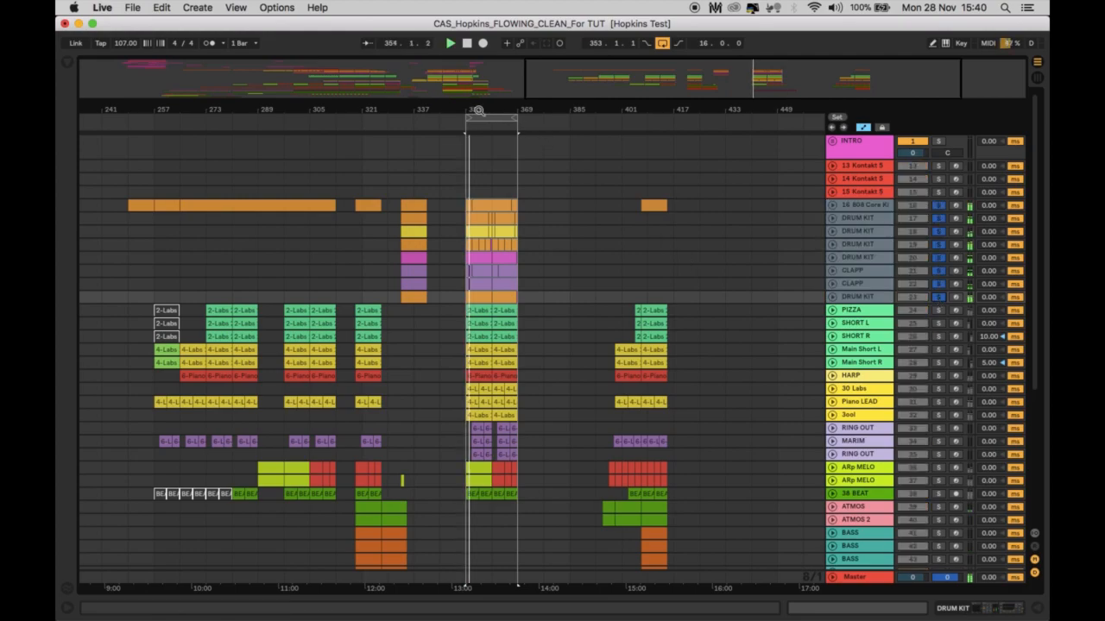
Step: Unfold DRUM KIT track 20 to examine its note pattern during playback, and fold it back
drag(478, 110, 479, 164)
click(848, 258)
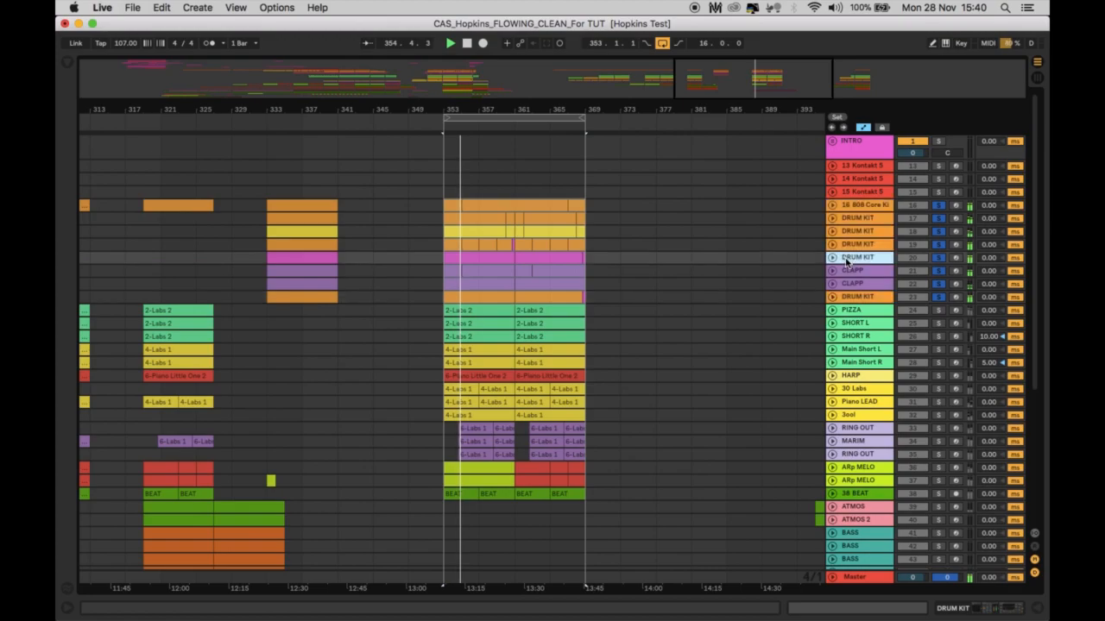
click(833, 258)
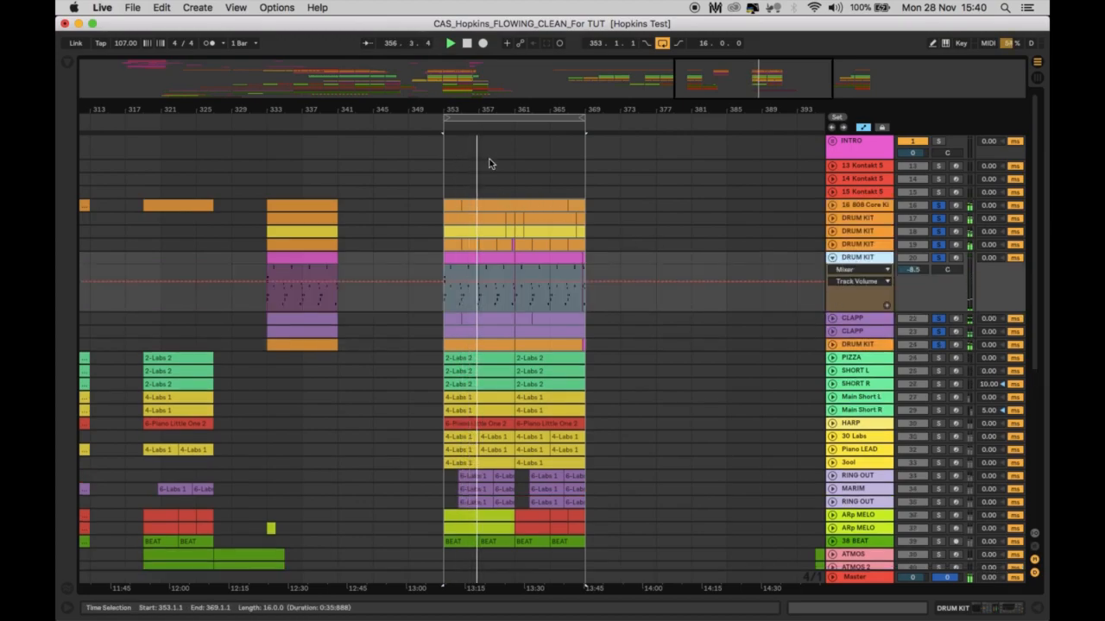
click(619, 192)
drag(553, 108, 552, 90)
click(833, 258)
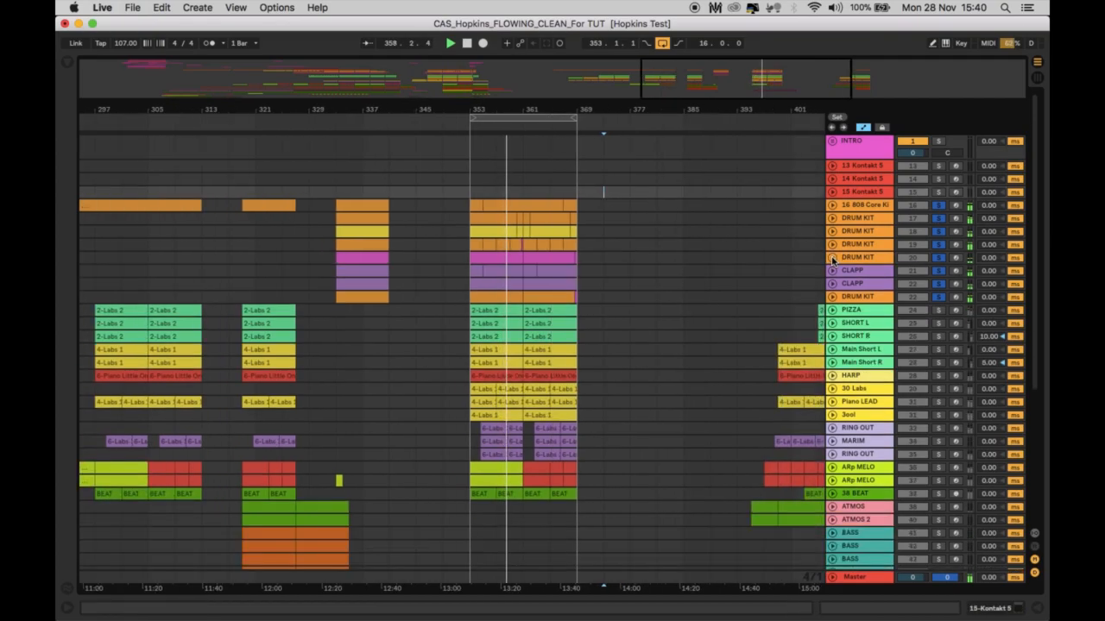
Step: Unsolo the drum and clap tracks and play the full looped section from bar 353
click(940, 206)
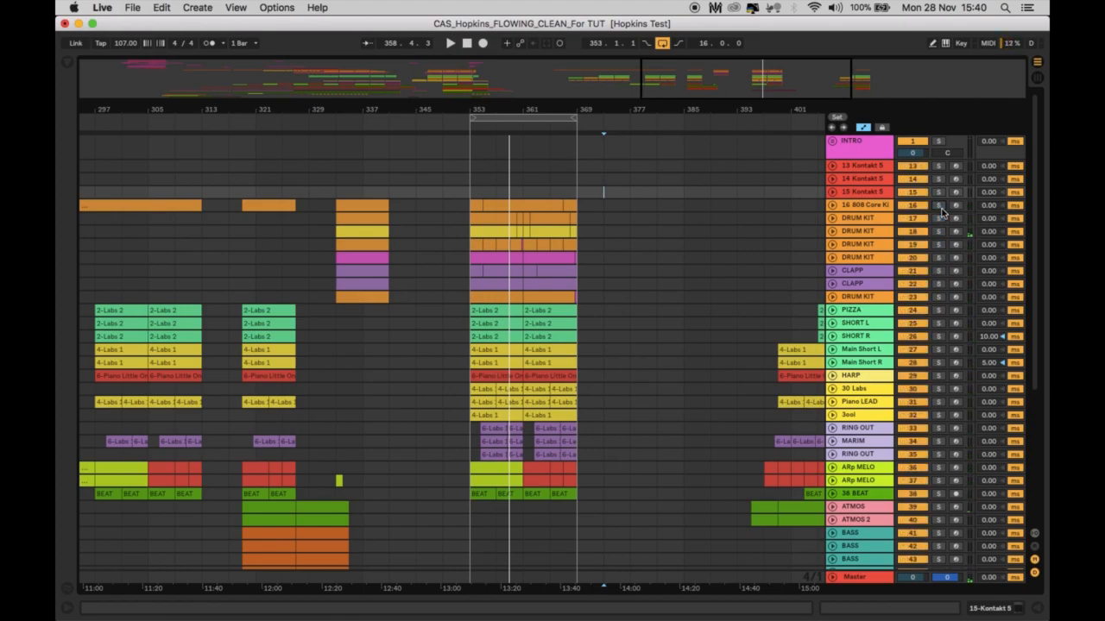
key(space)
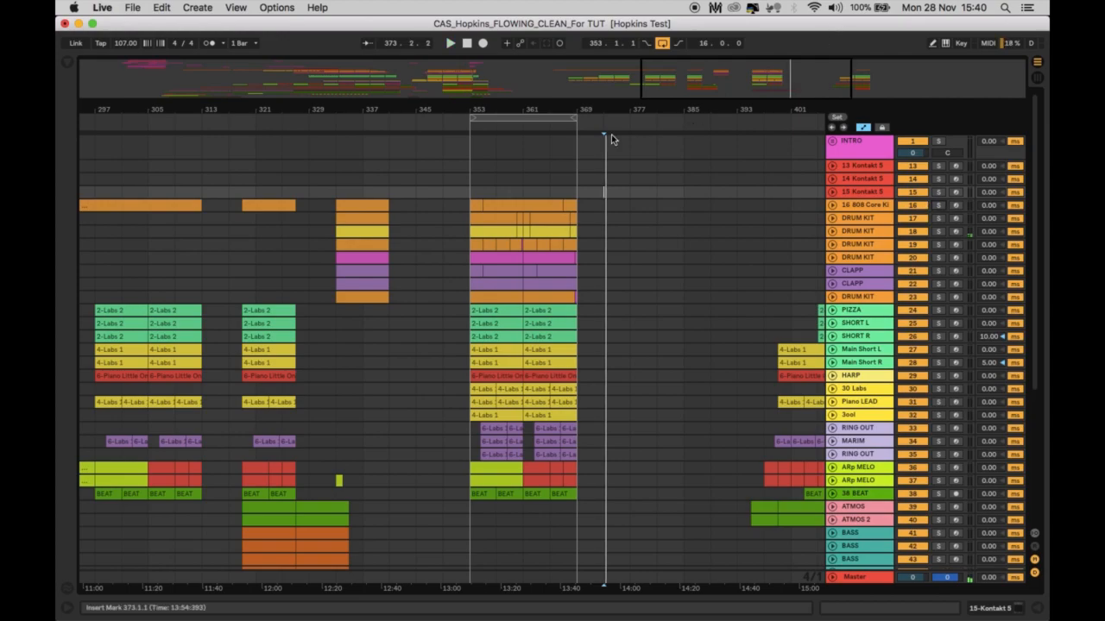
click(556, 121)
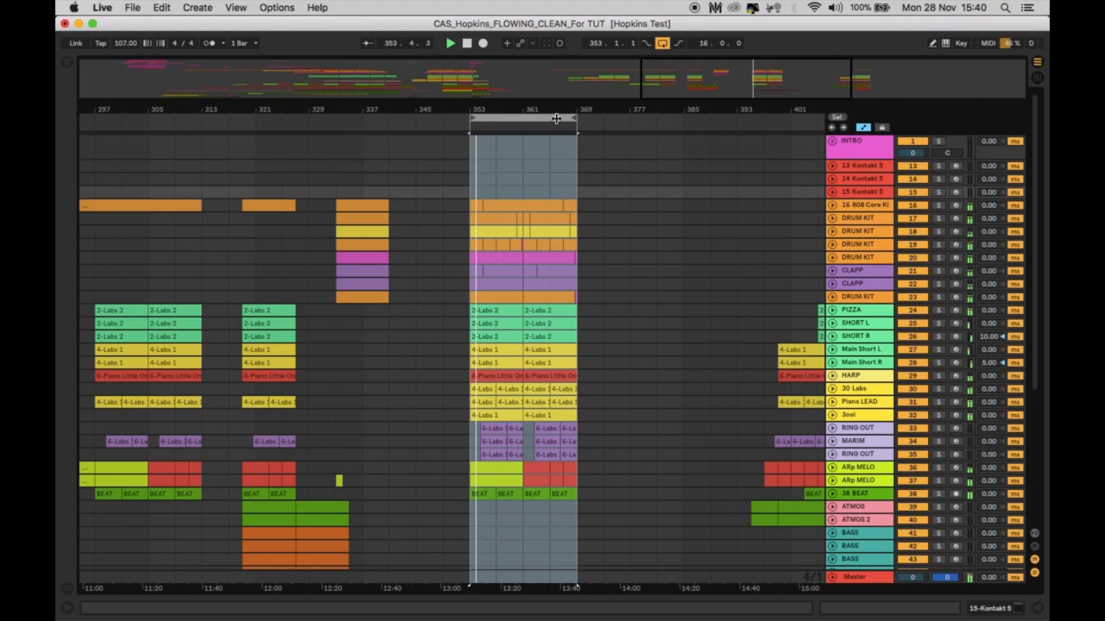
Step: Copy the ATMOS and BASS clips from bar 407 to bar 361, inside the looped section
scroll(649, 344, down, 5)
scroll(649, 343, right, 2)
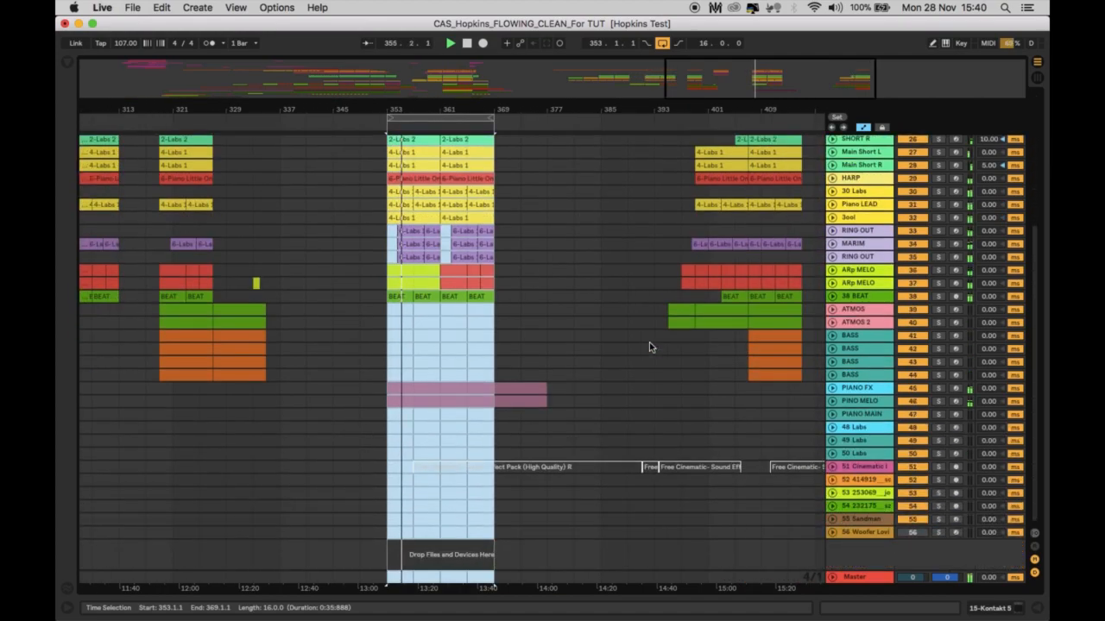
click(771, 312)
shift+click(769, 371)
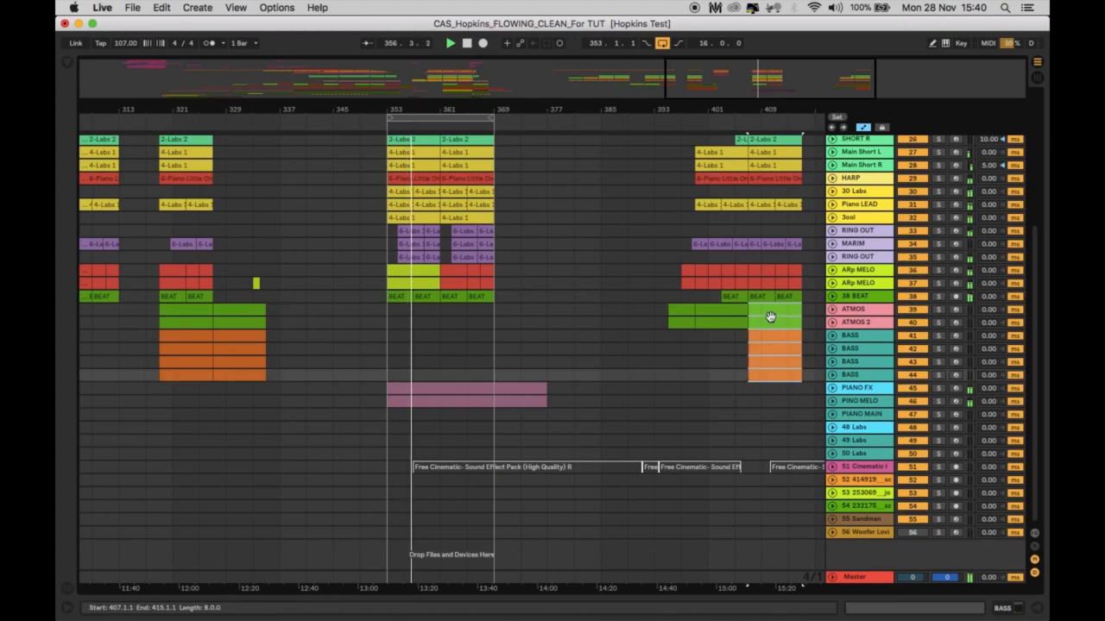
drag(772, 315, 460, 316)
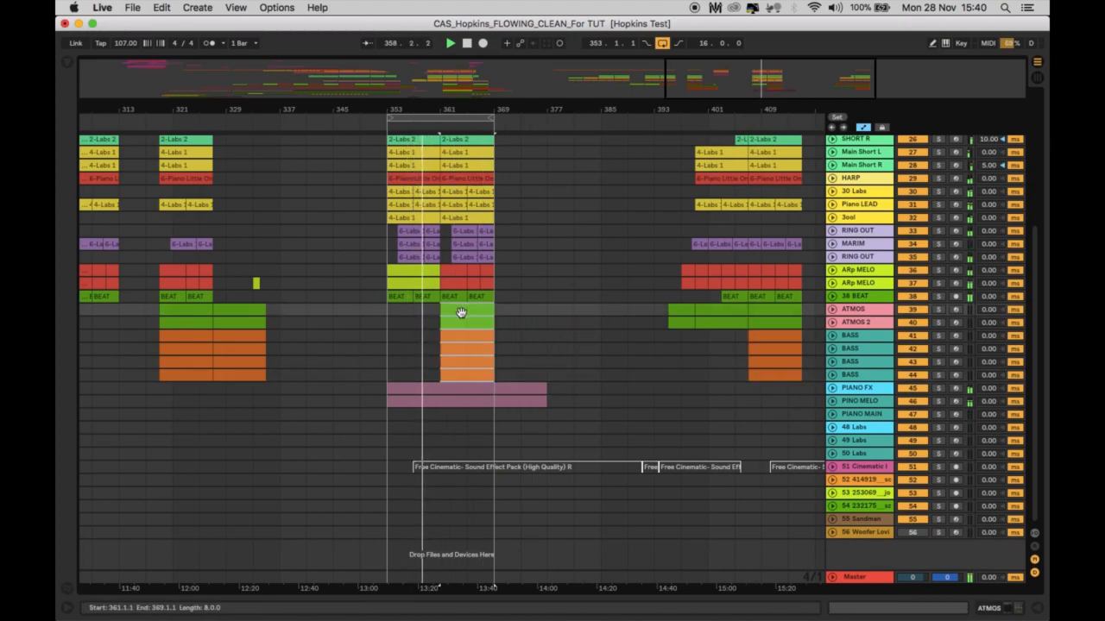
Step: Listen to the looped section through bar 369 with the copied ATMOS and BASS clips, and stop playback
click(516, 320)
scroll(516, 320, up, 5)
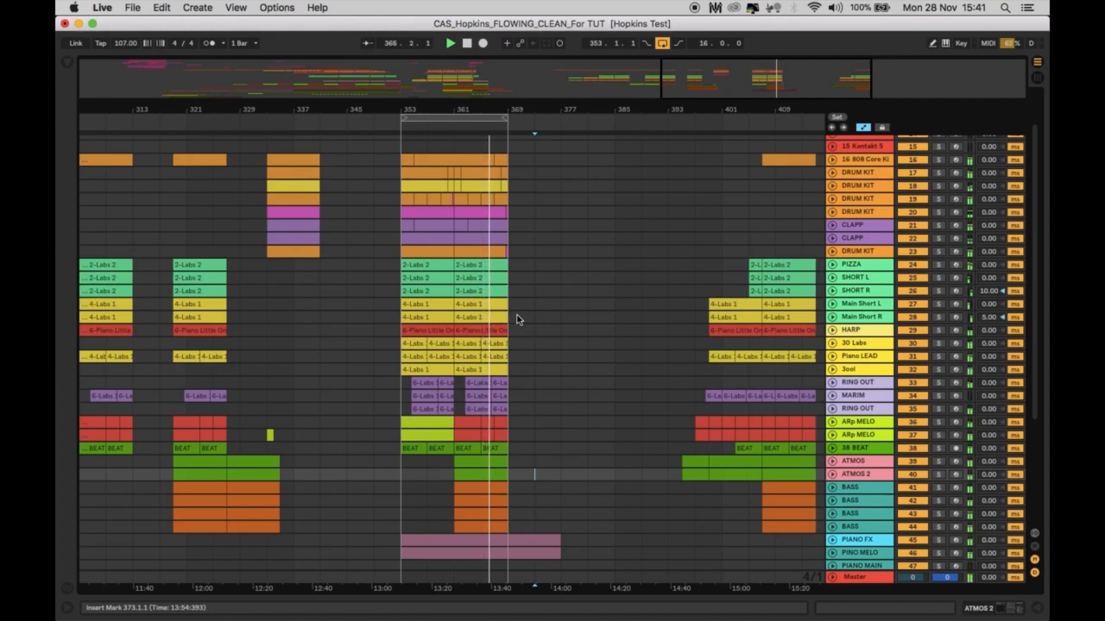
scroll(516, 320, up, 2)
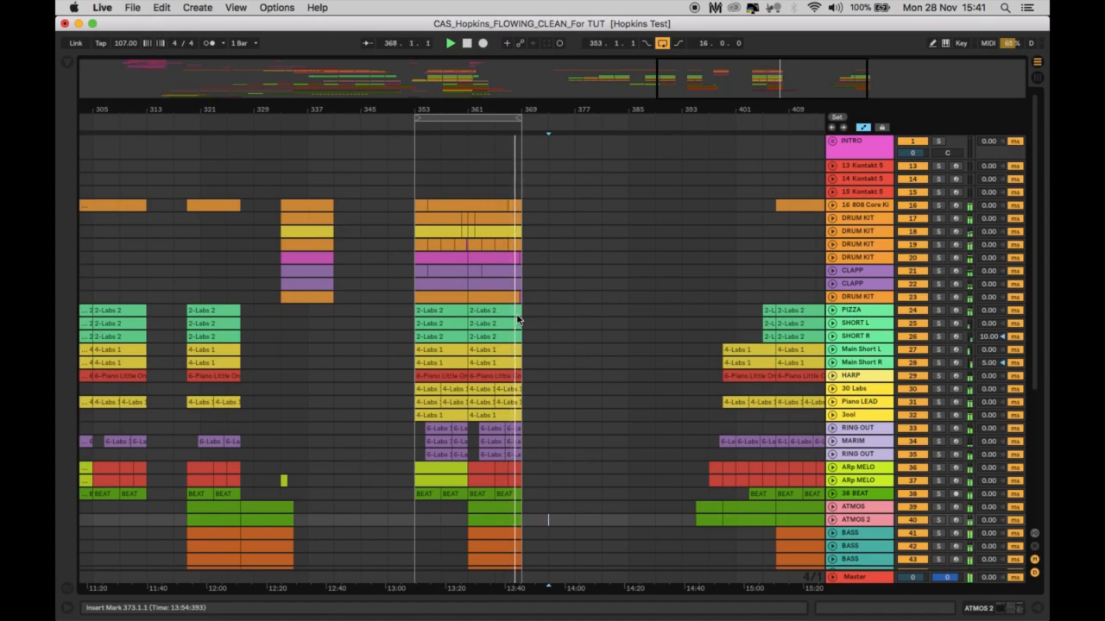
key(space)
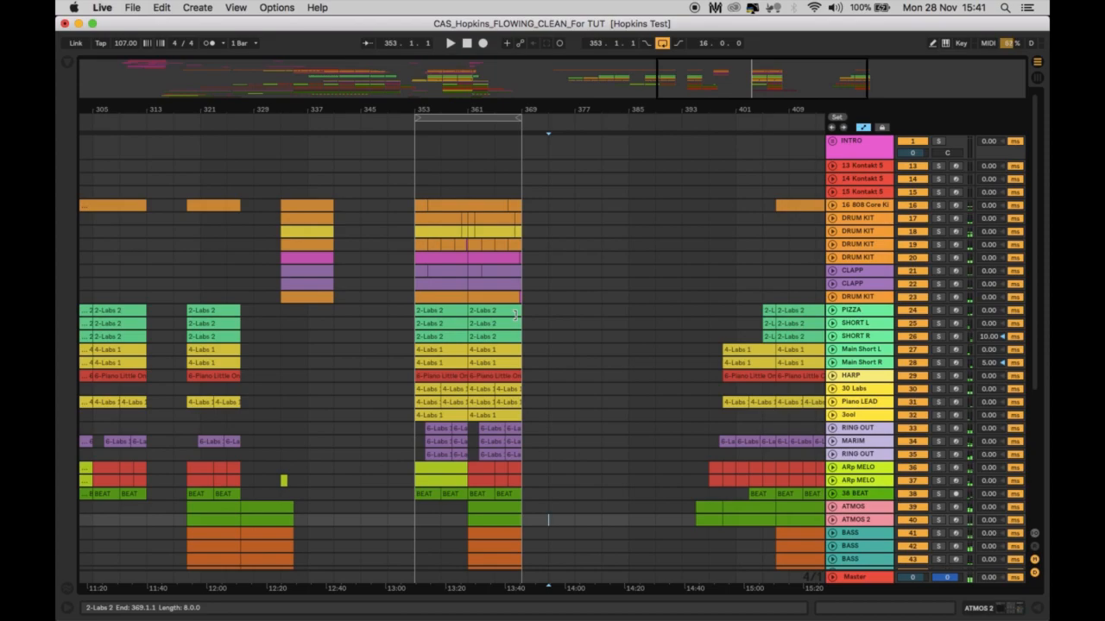